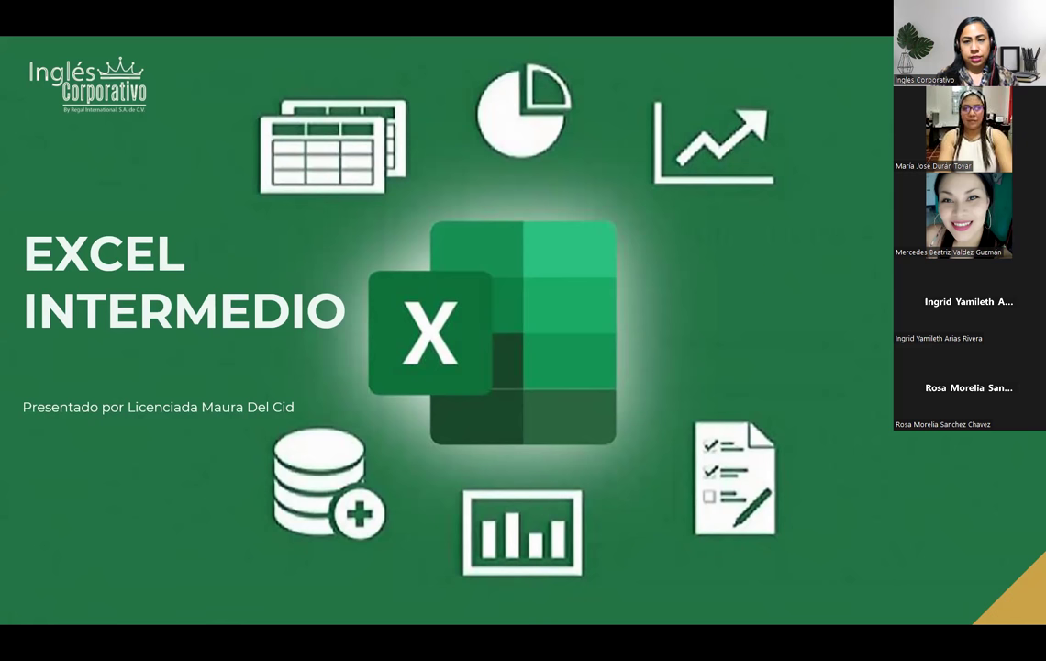
Advance the slideshow from the EXCEL INTERMEDIO title slide through SESIÓN 14 to AGENDA
click(779, 329)
key(Left)
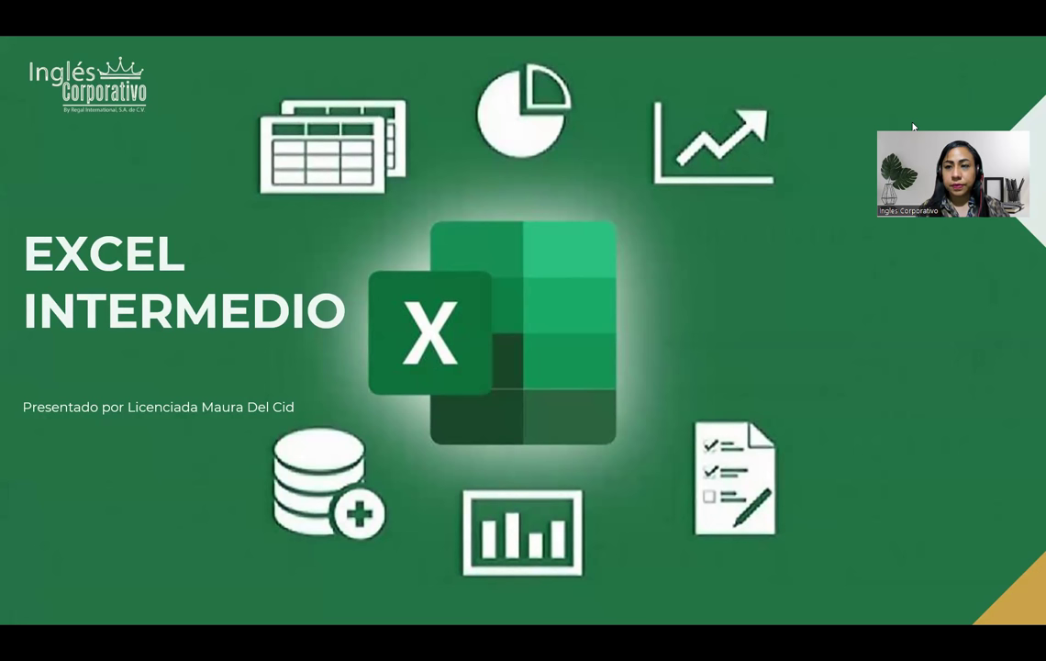
drag(913, 127, 924, 69)
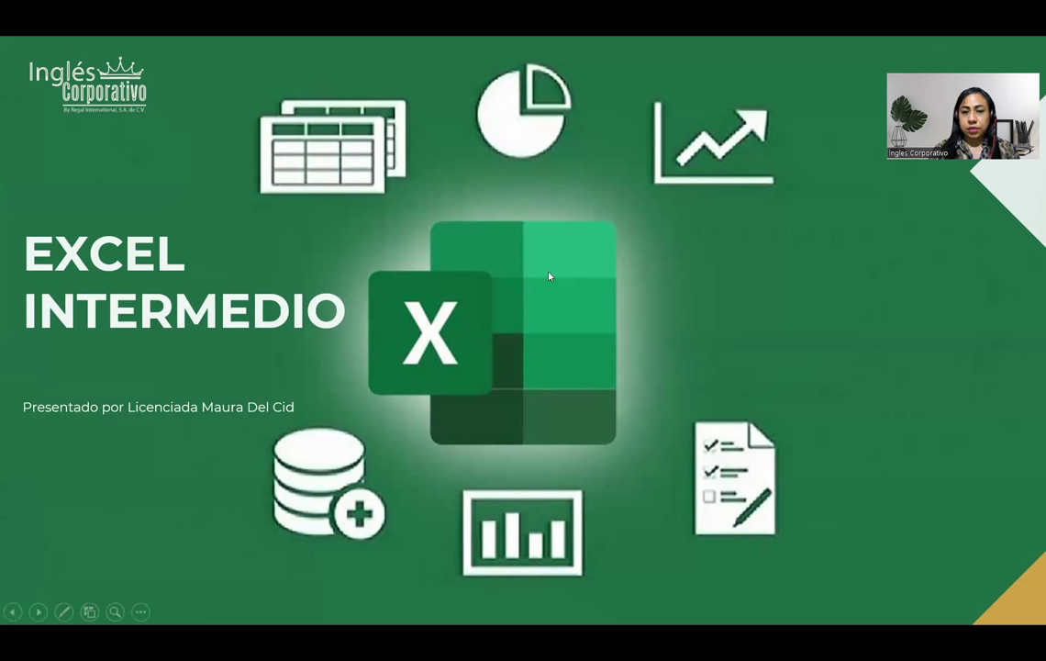
click(962, 221)
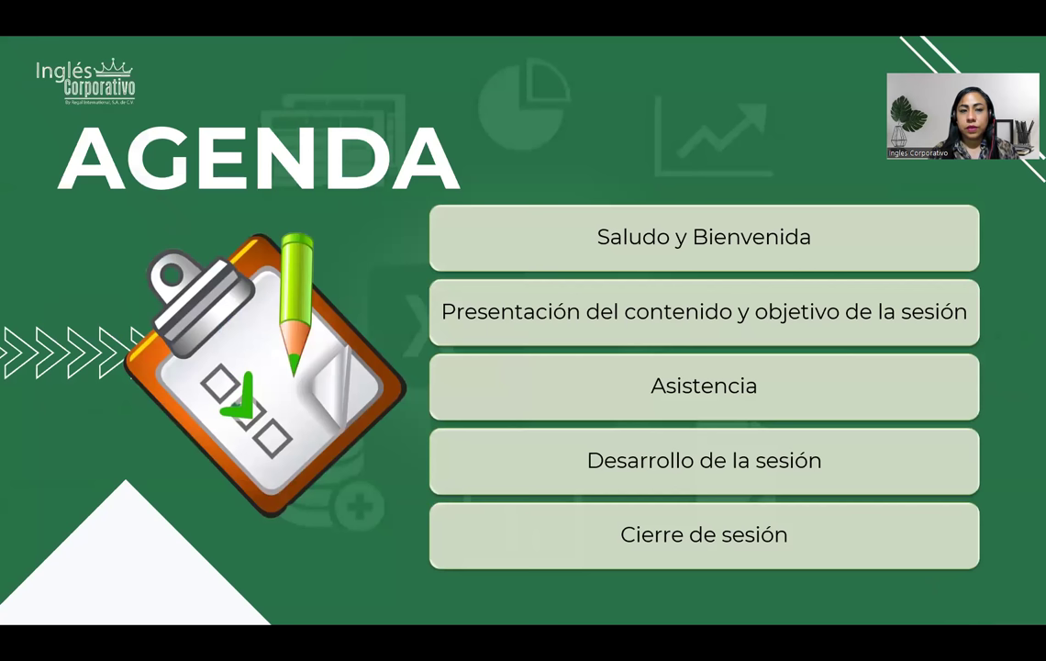
click(977, 323)
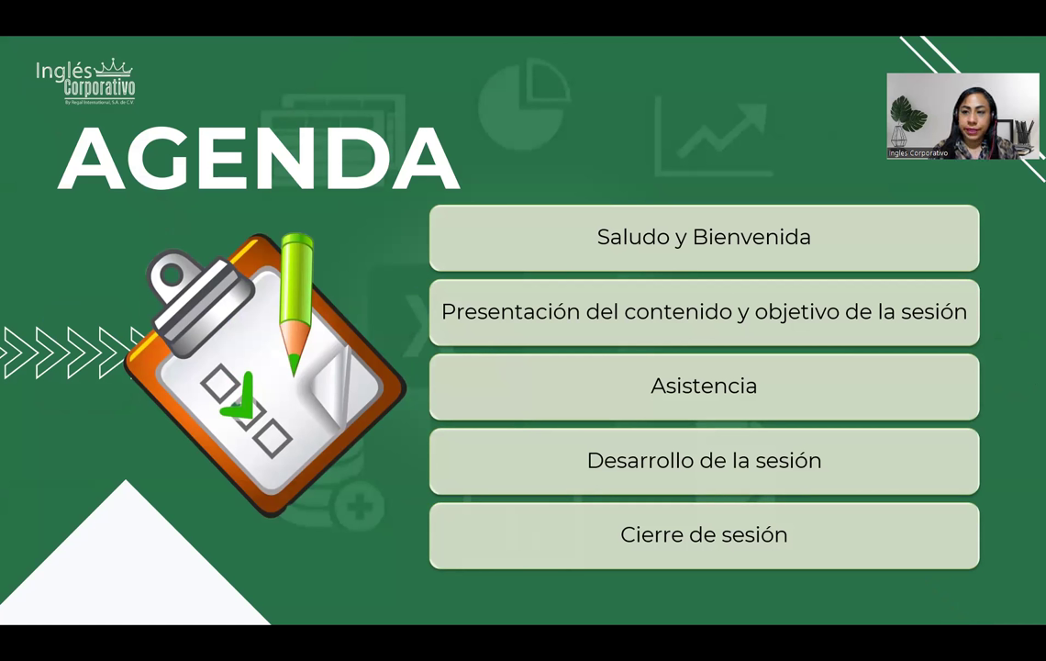
Step through the CONTENIDO and OBJETIVO slides to reach the Cifrar con contraseña slide
key(Right)
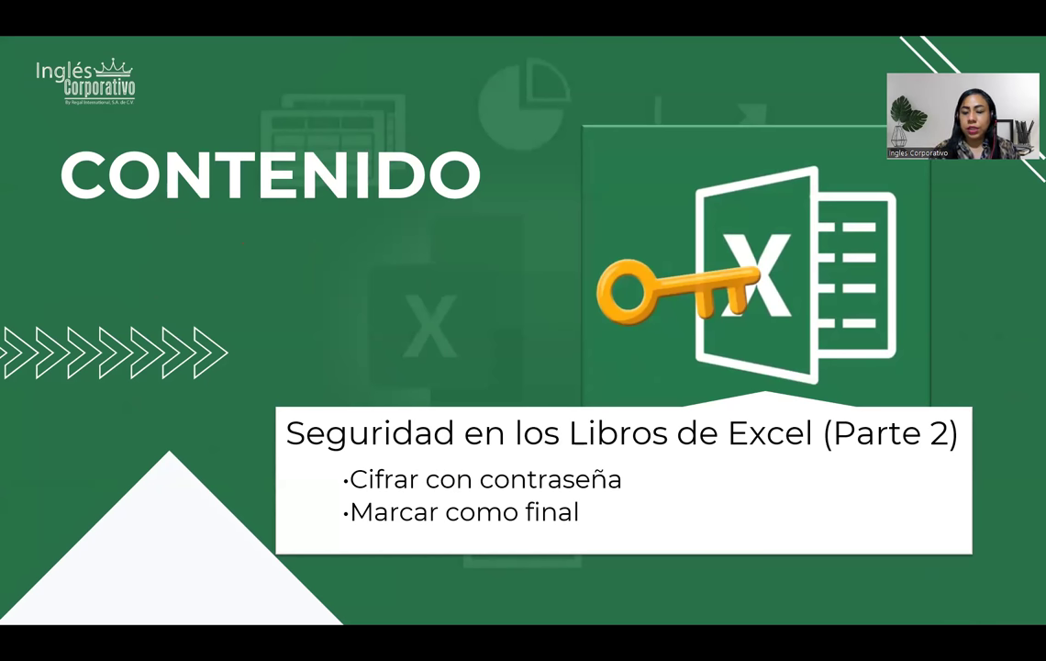
key(Right)
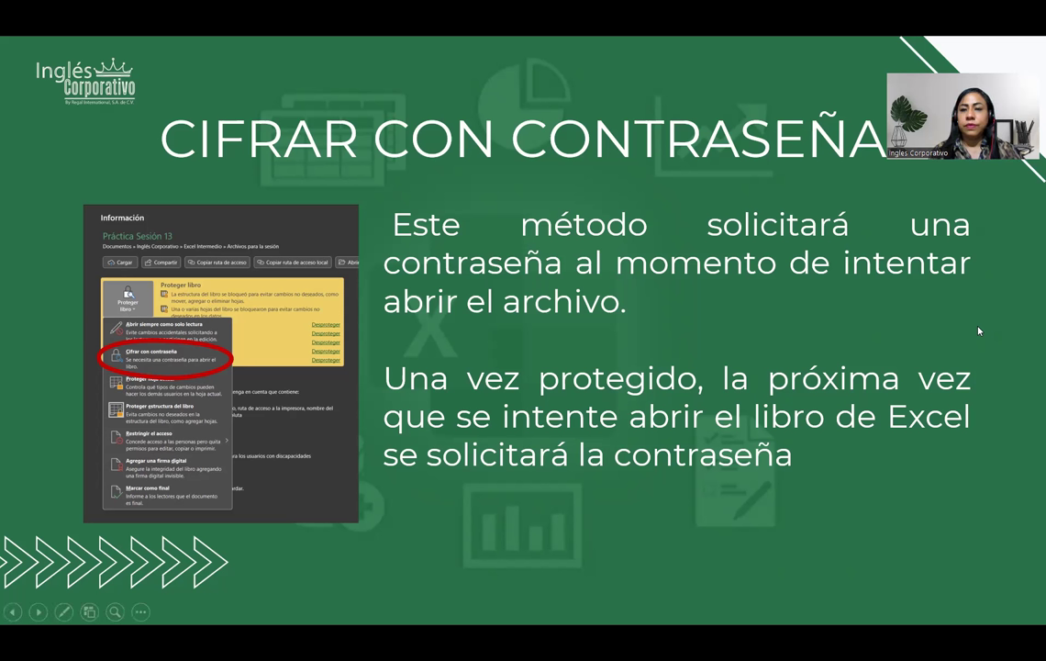
Advance the slideshow past the MARCAR COMO FINAL slide to DESARROLLO
key(Right)
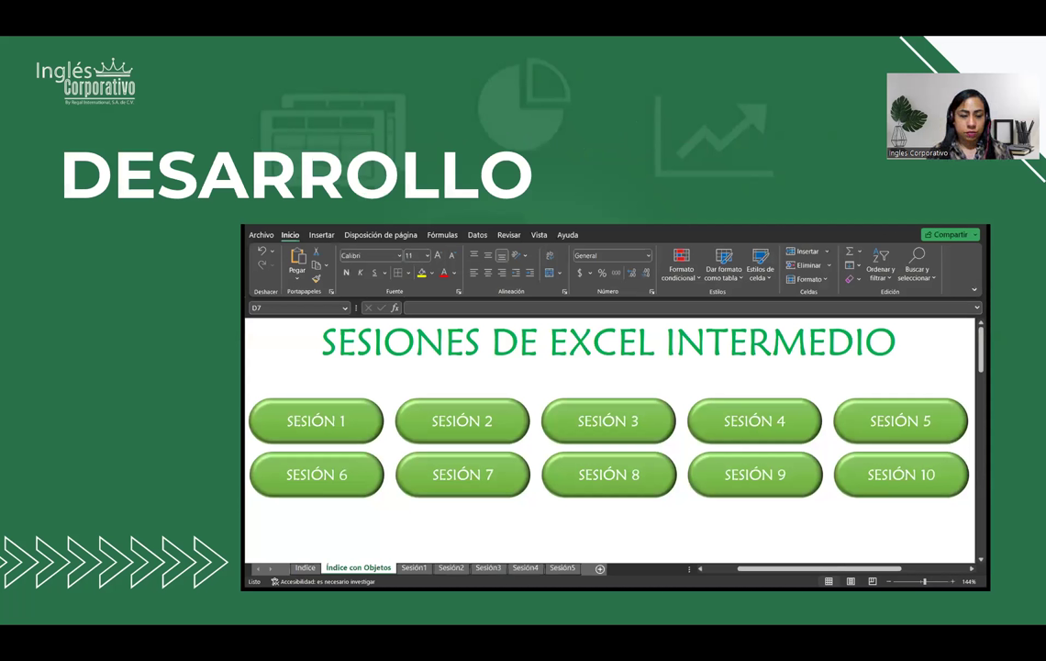
Exit the slideshow to Normal view on slide 8, DESARROLLO
key(Escape)
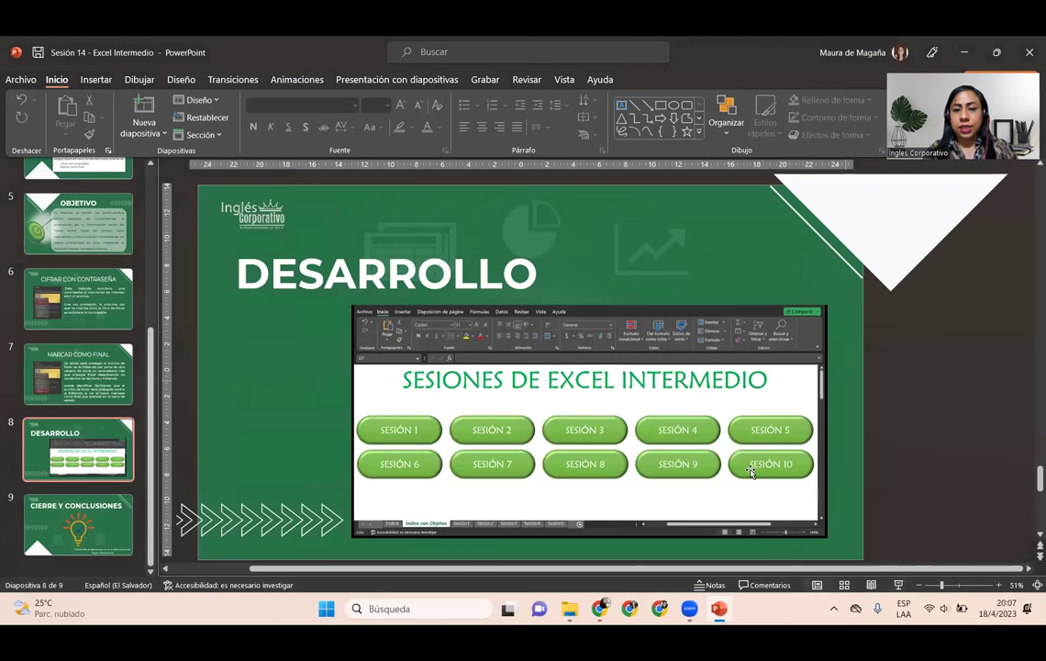
Minimize PowerPoint and open Práctica Sesión 13 from Excel Intermedio G5-EXI-03-2023 > Archivos para la sesión
click(964, 48)
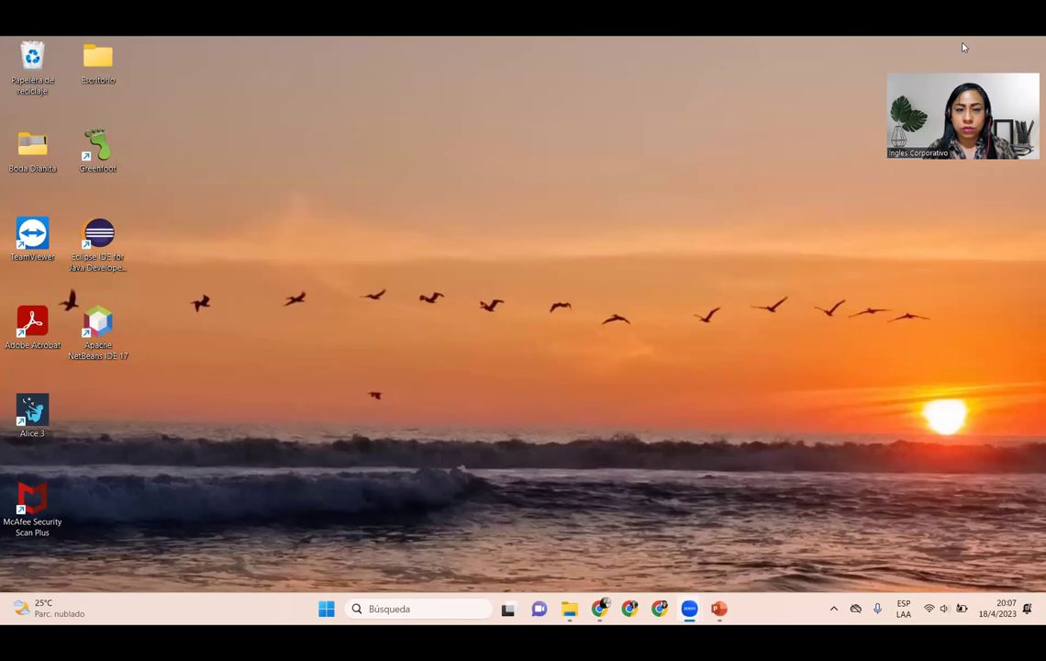
click(569, 609)
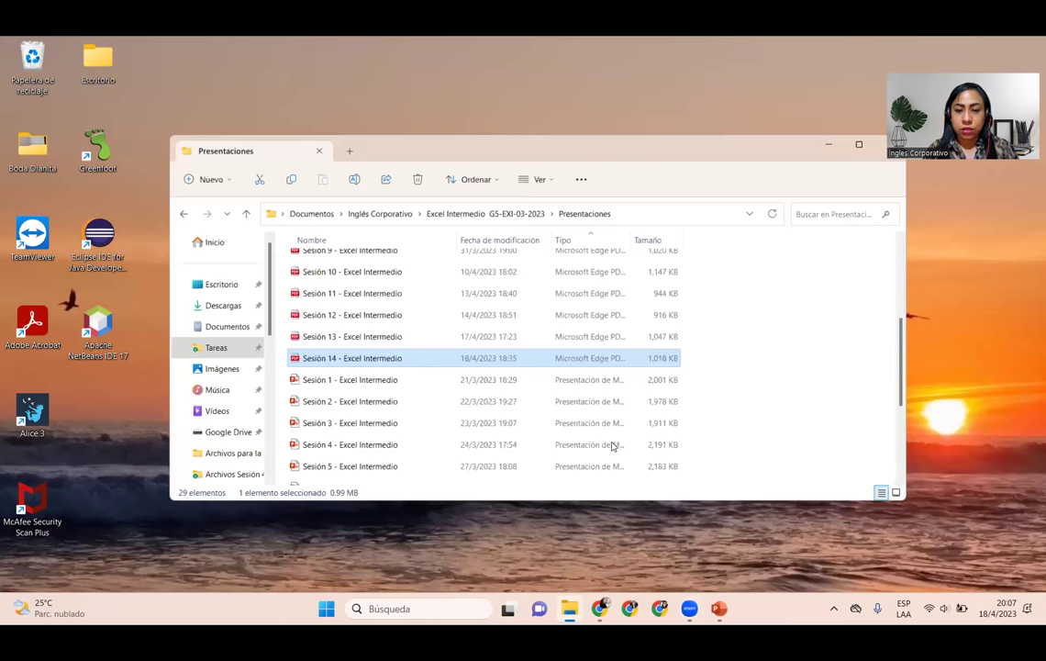
click(463, 201)
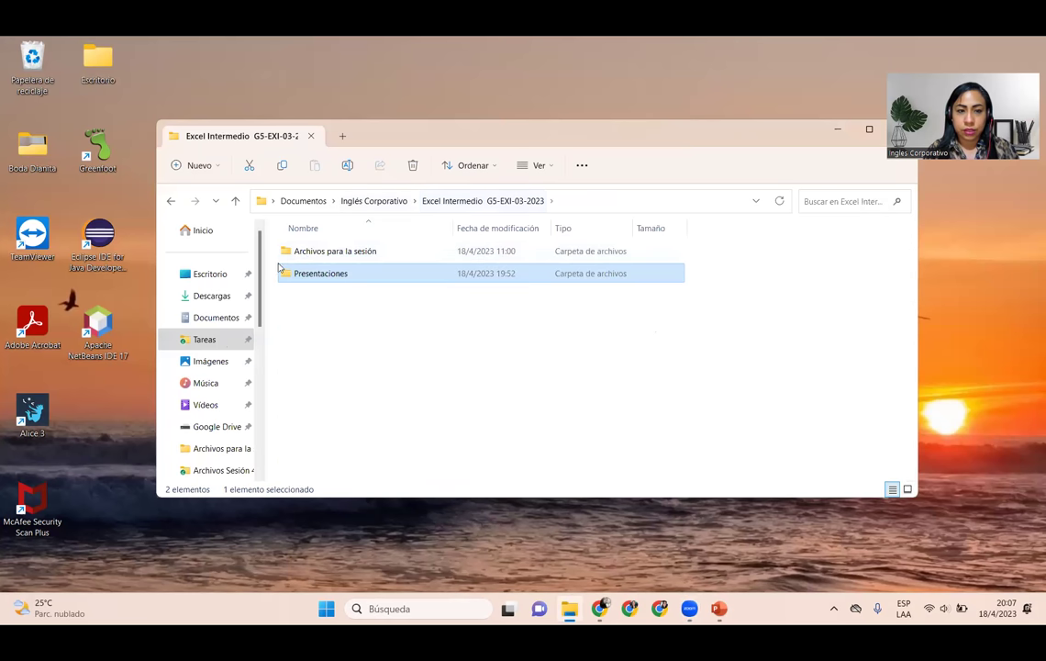
double_click(326, 248)
scroll(390, 422, down, 3)
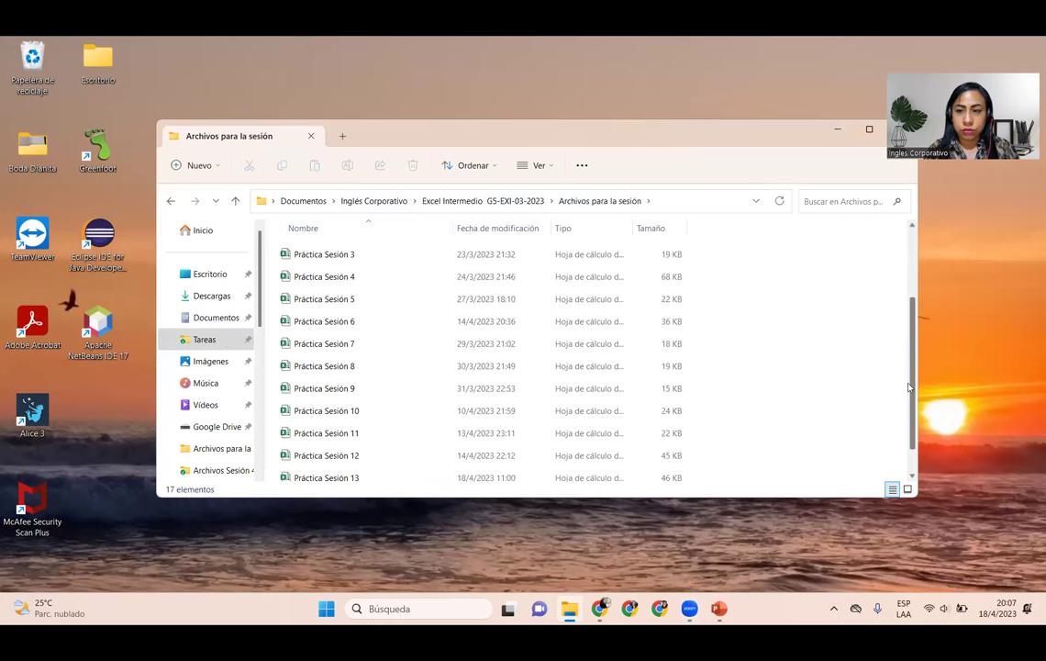
double_click(347, 449)
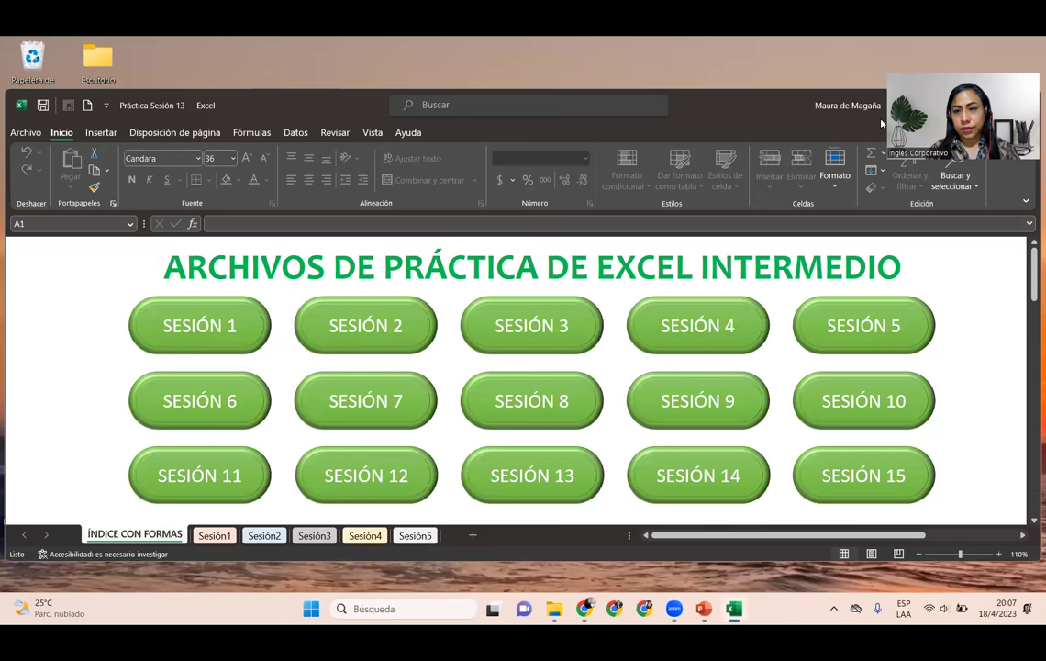
Maximize the Práctica Sesión 13 window and show the Inicio start page with recent files
double_click(747, 119)
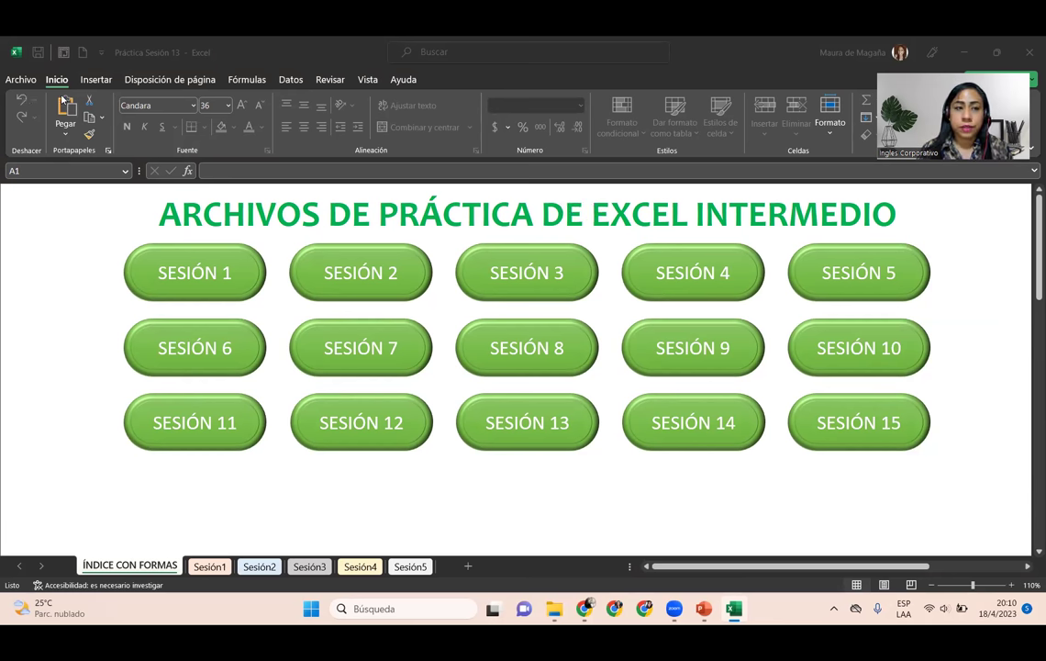
key(alt+a)
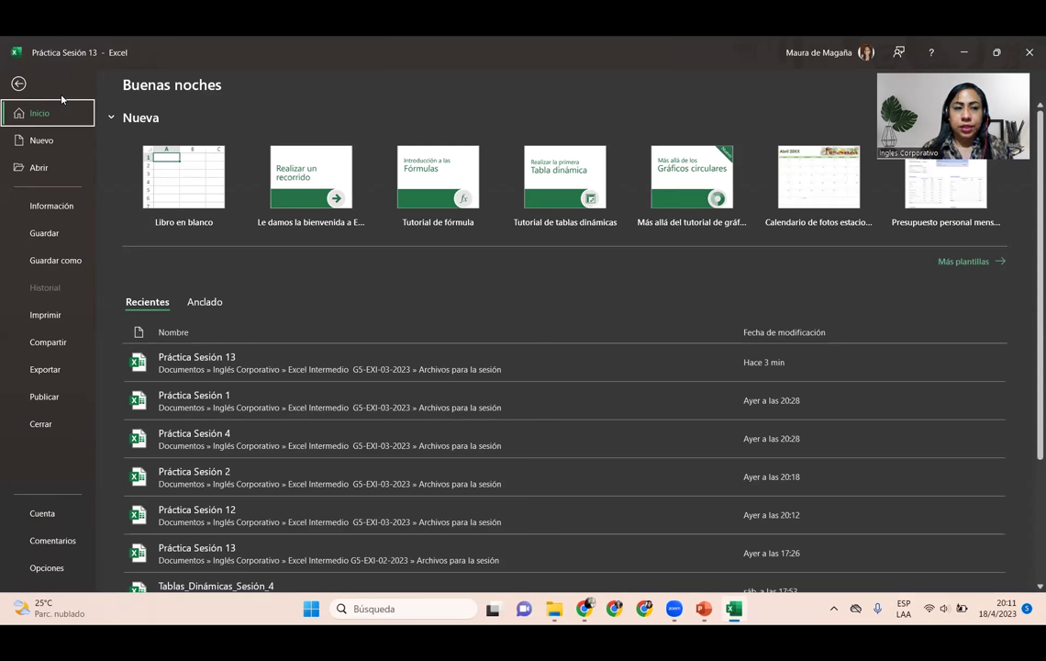
View the Información page's protection details, magnifying the screen and cancelling the password prompt
click(66, 206)
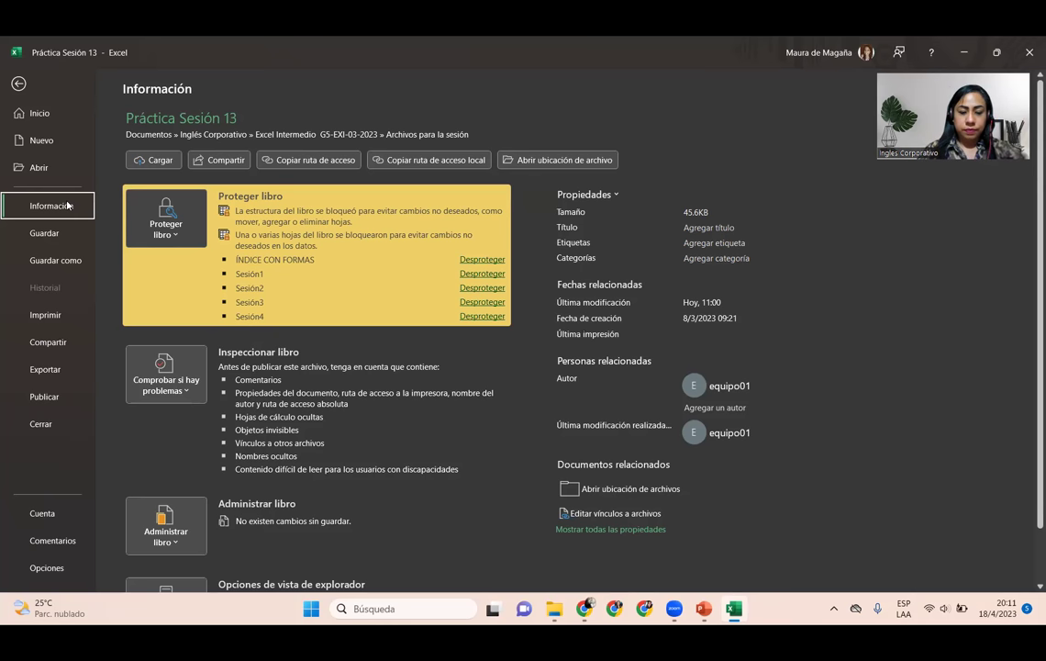
key(super+plus)
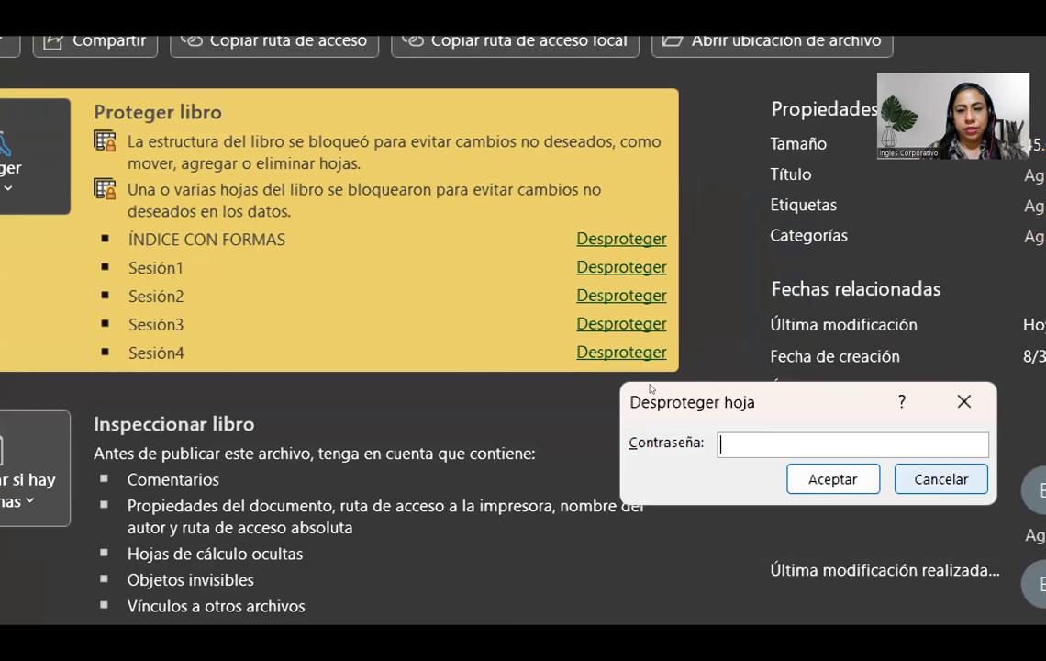
key(Escape)
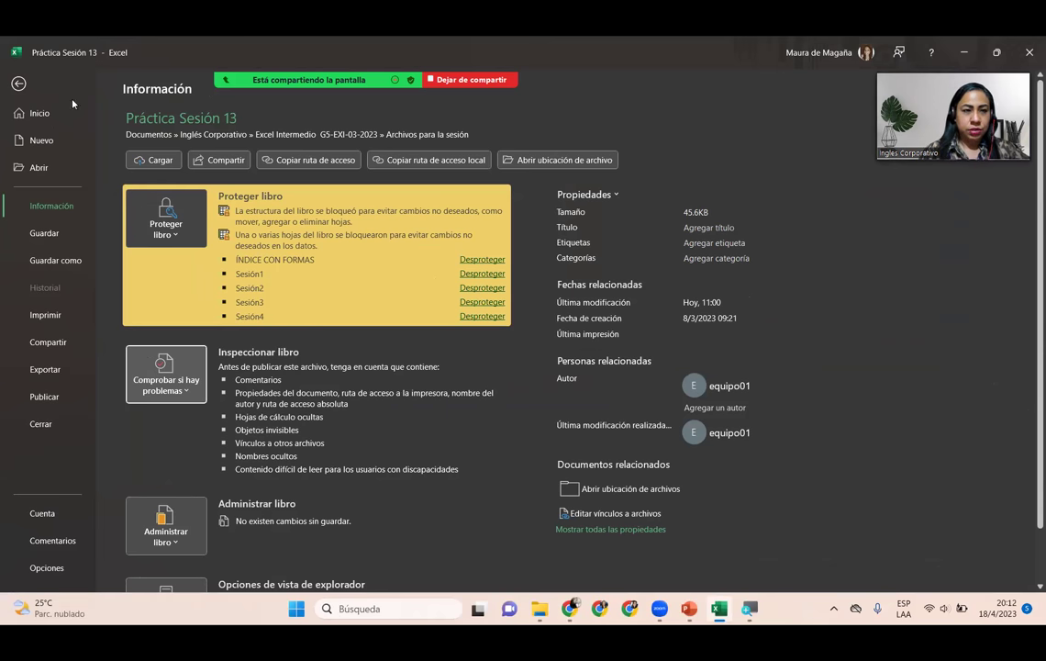
Switch to the Sesión5 sheet and check its status on the Información page
key(Escape)
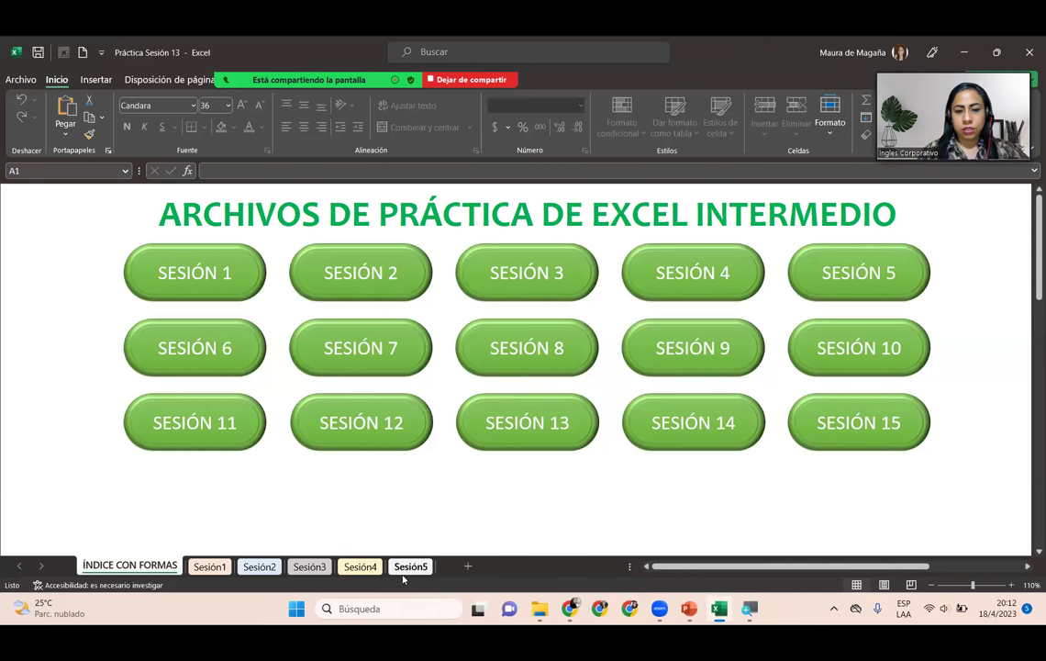
click(404, 573)
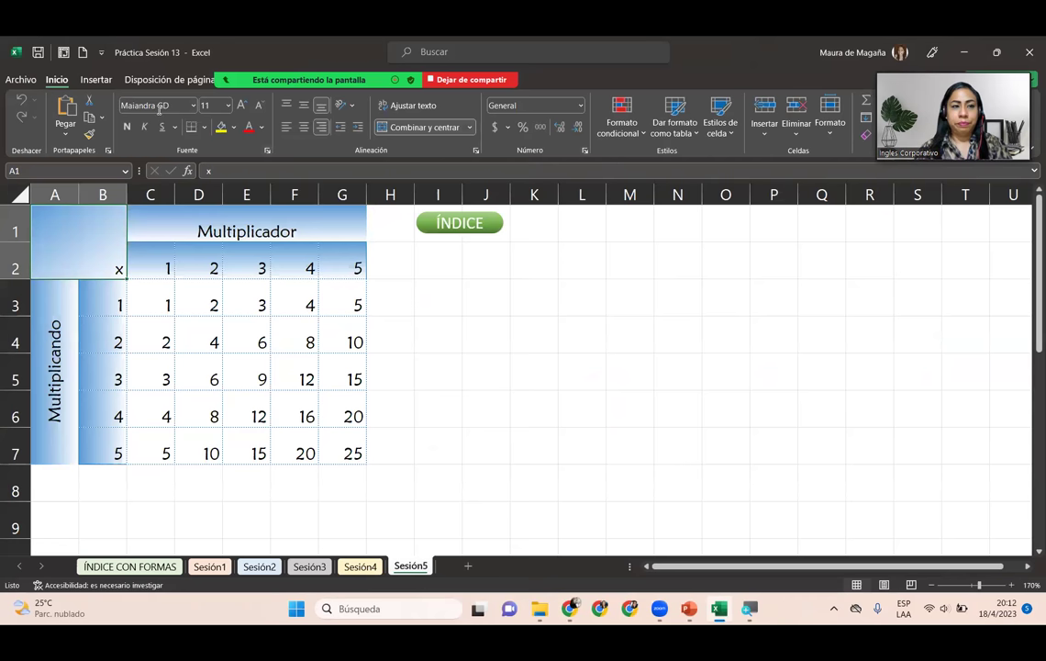
click(20, 80)
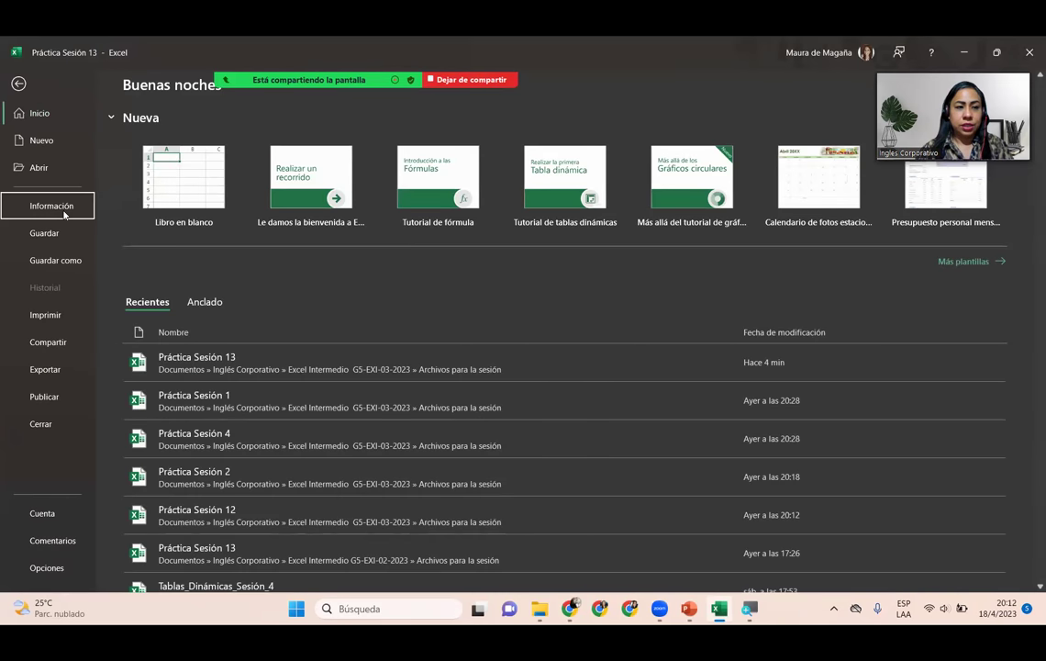
click(63, 212)
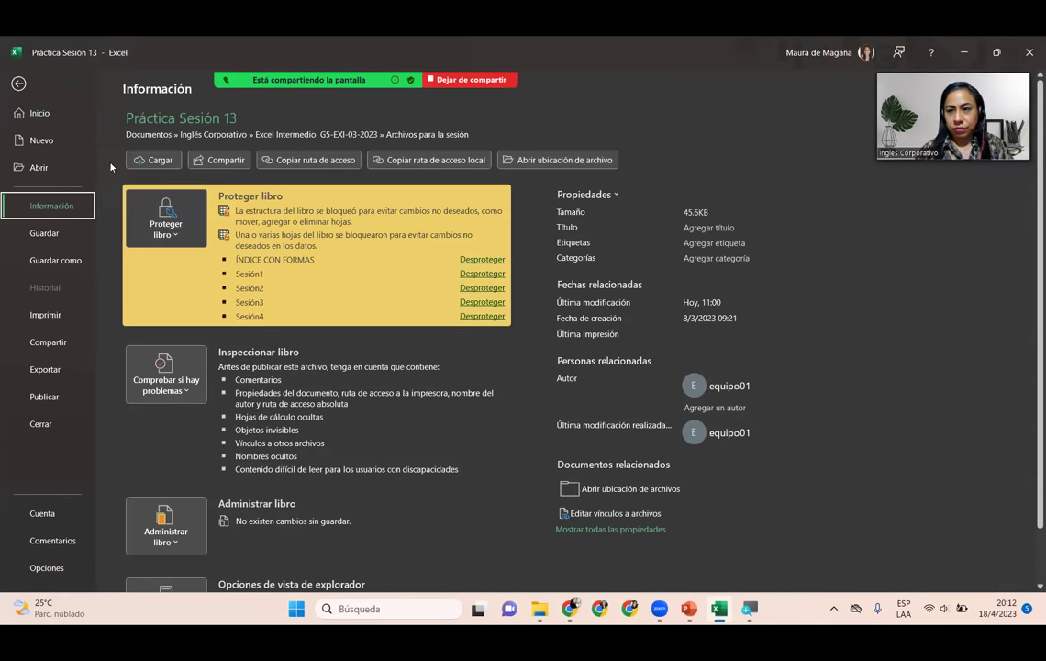
key(Escape)
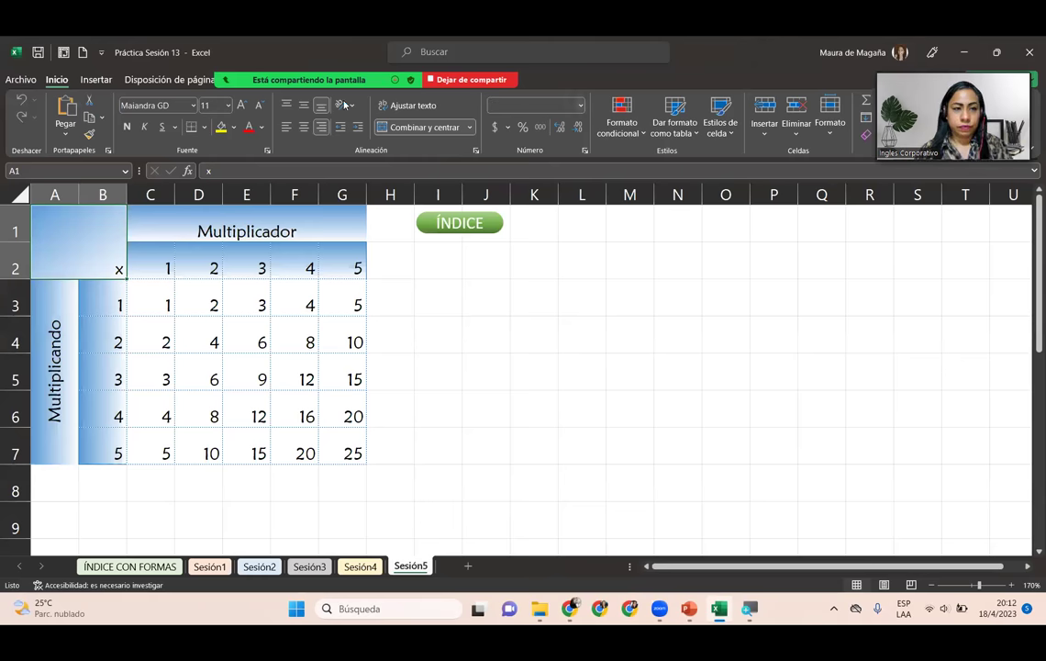
Protect the Sesión5 sheet with a password, then return to the File backstage
scroll(345, 106, down, 2)
scroll(345, 106, down, 1)
scroll(345, 105, down, 1)
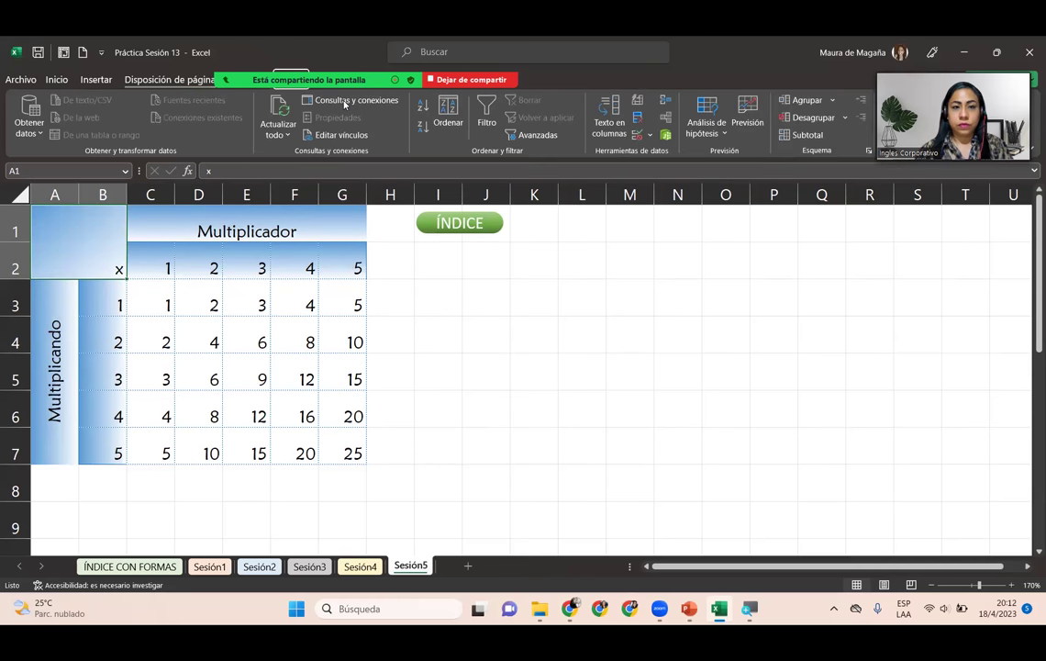
scroll(346, 106, down, 1)
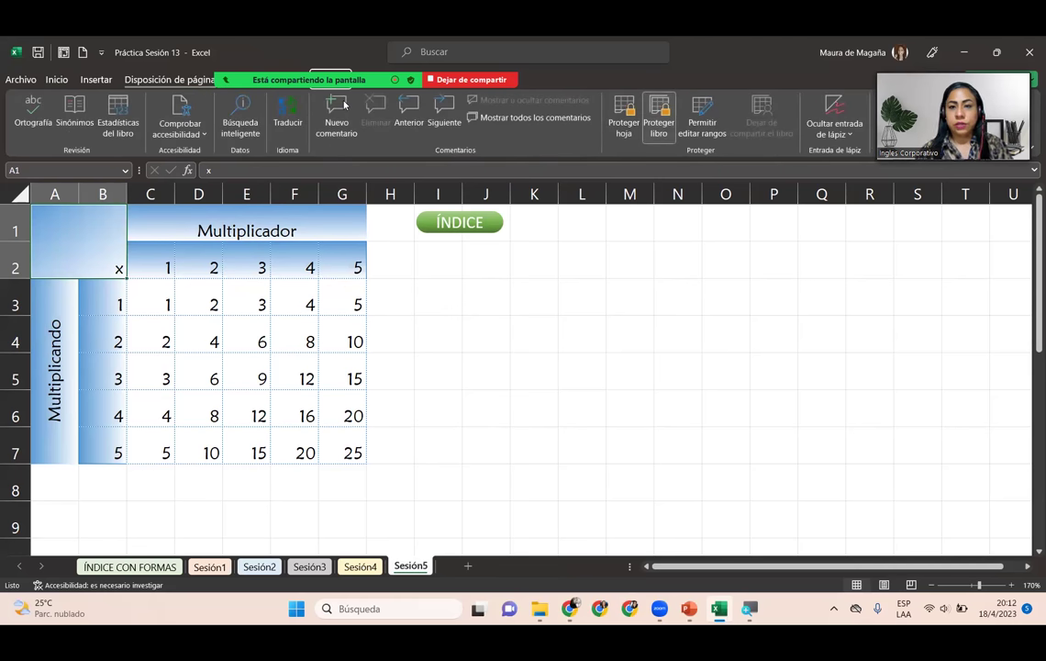
click(624, 112)
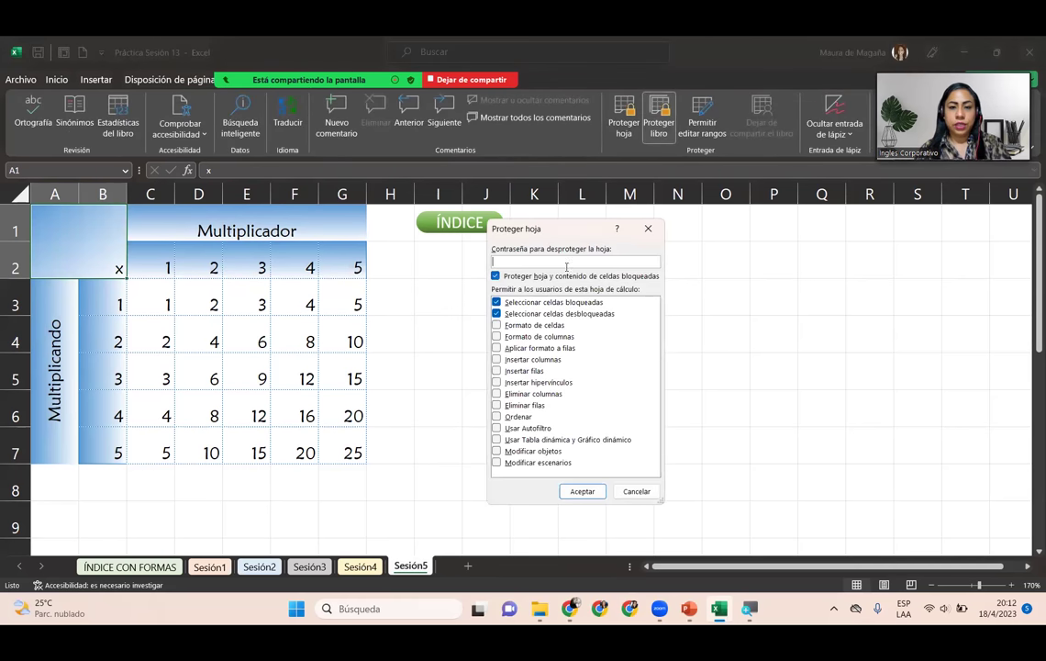
key(Return)
key(Return)
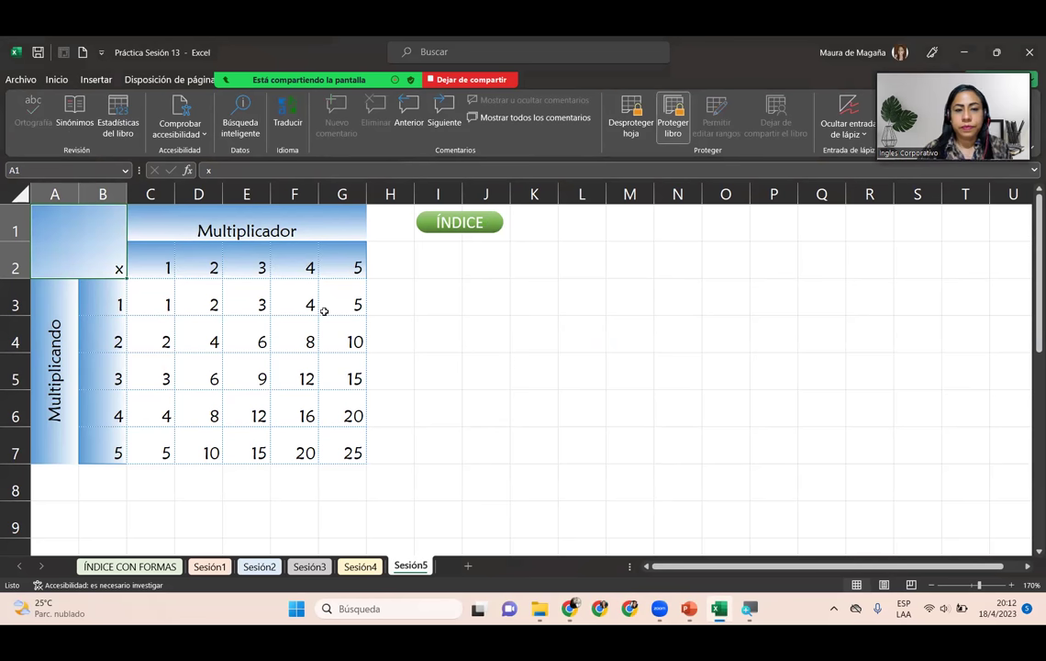
click(20, 80)
Expand the Proteger libro options on the Información page, down to Marcar como final
click(52, 204)
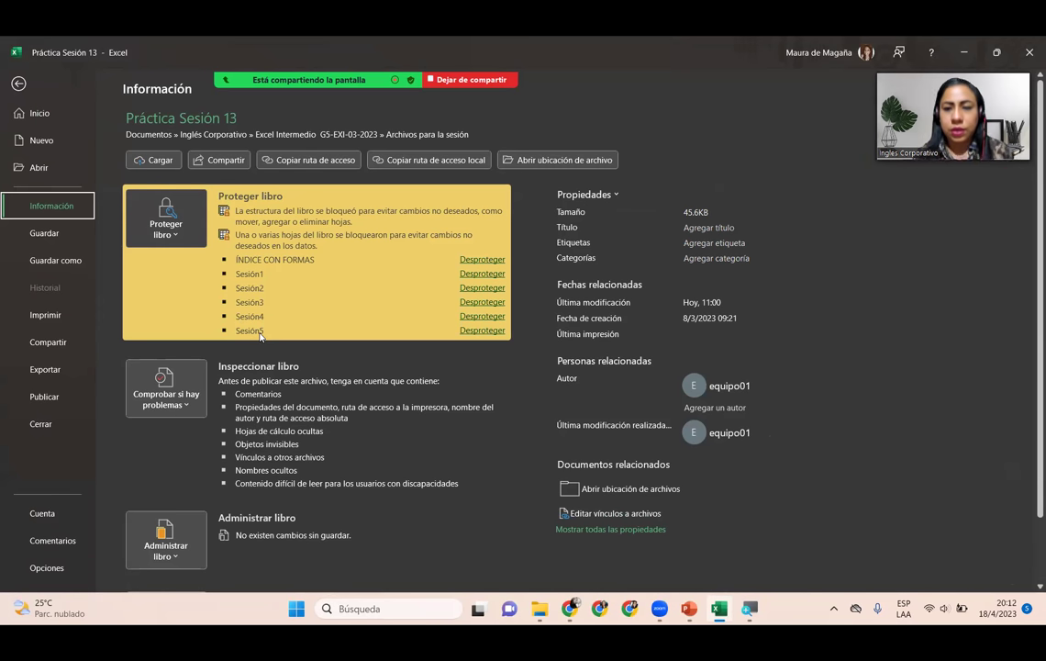
click(177, 233)
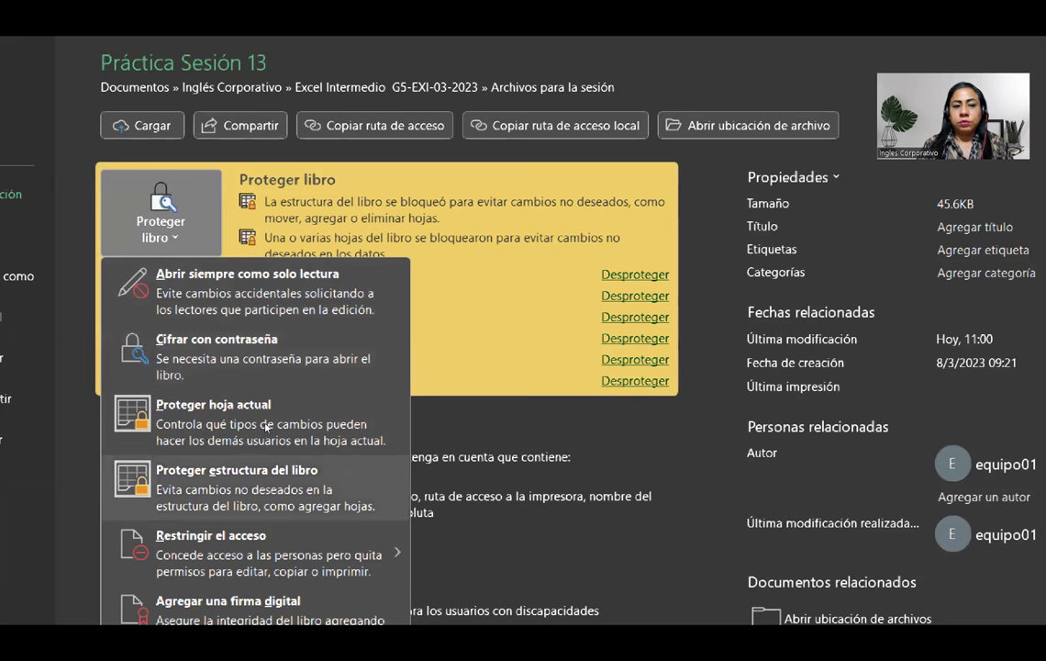
scroll(250, 510, down, 2)
scroll(249, 512, down, 1)
scroll(250, 512, down, 2)
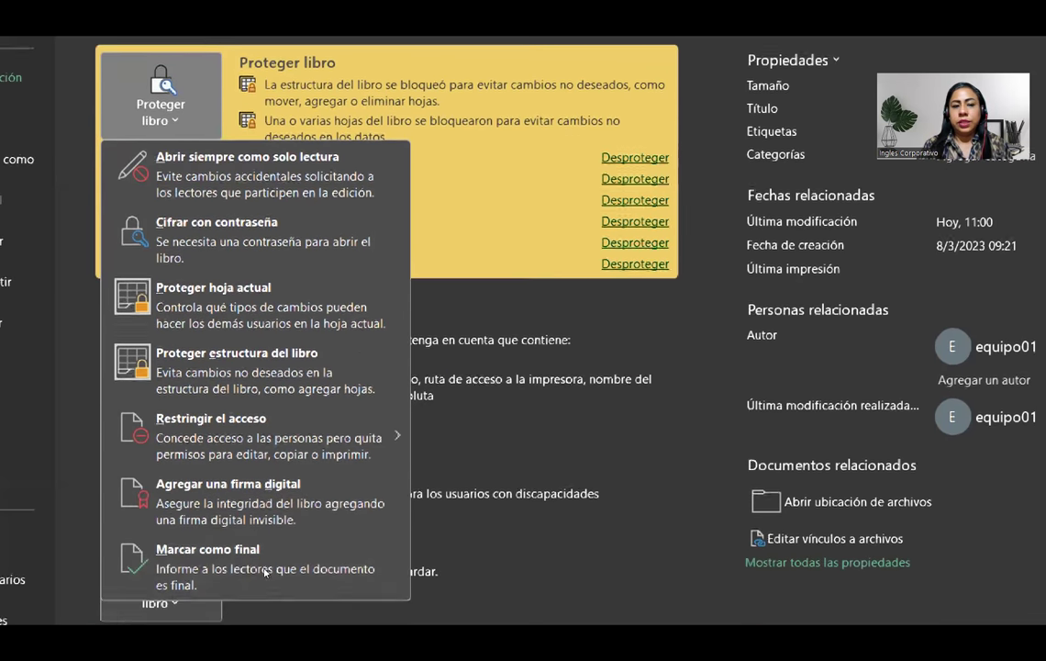
scroll(266, 514, down, 2)
mouse_move(272, 402)
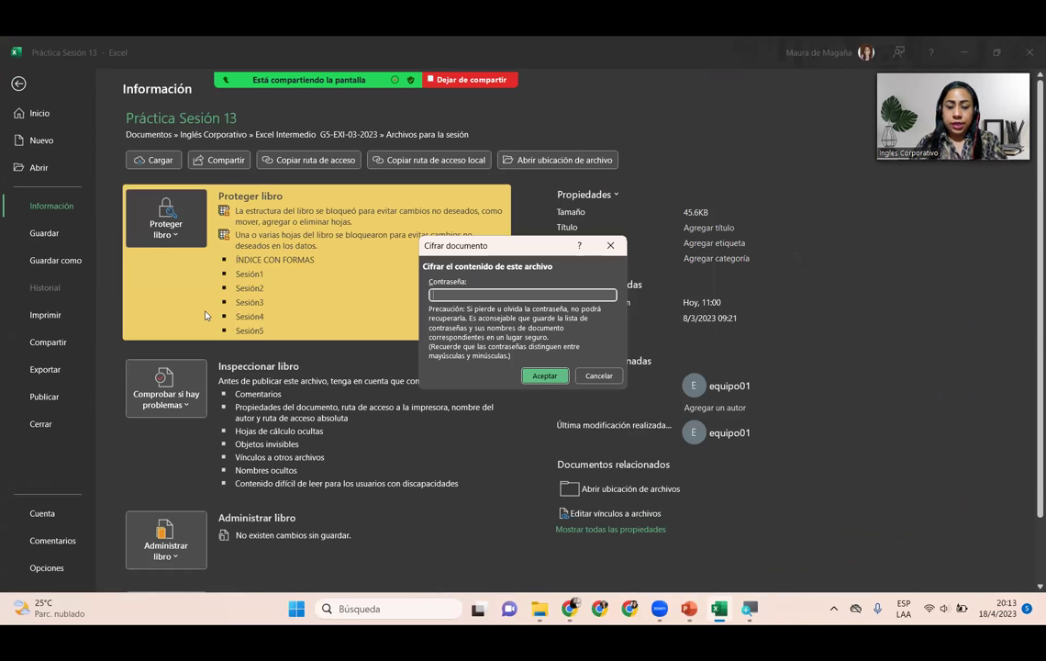
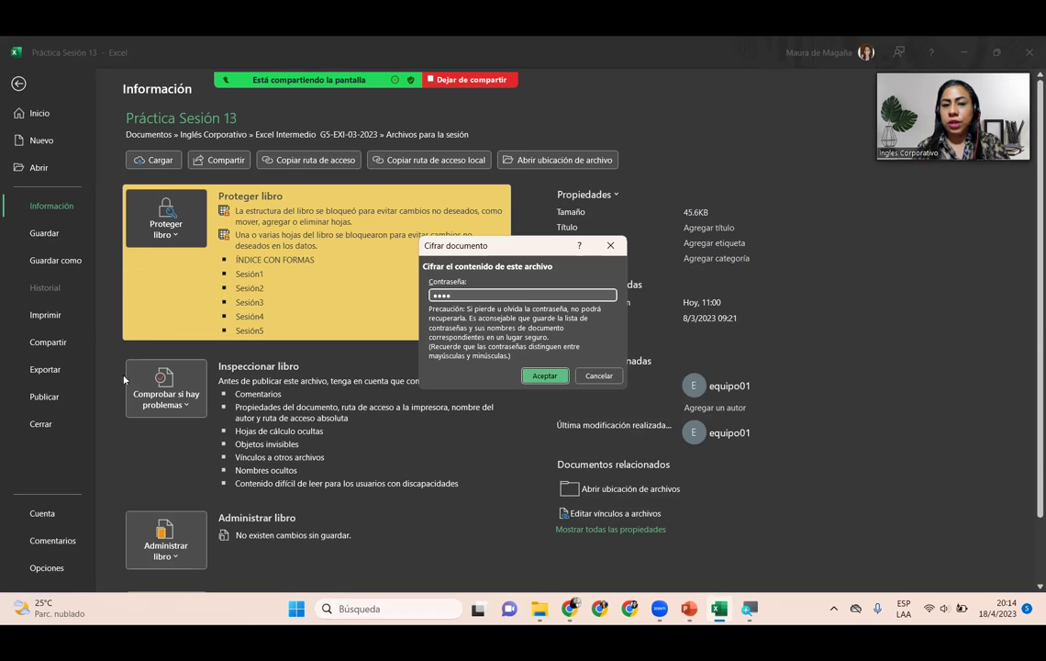
Confirm the workbook's opening password, then go to the Guardar como page
click(543, 378)
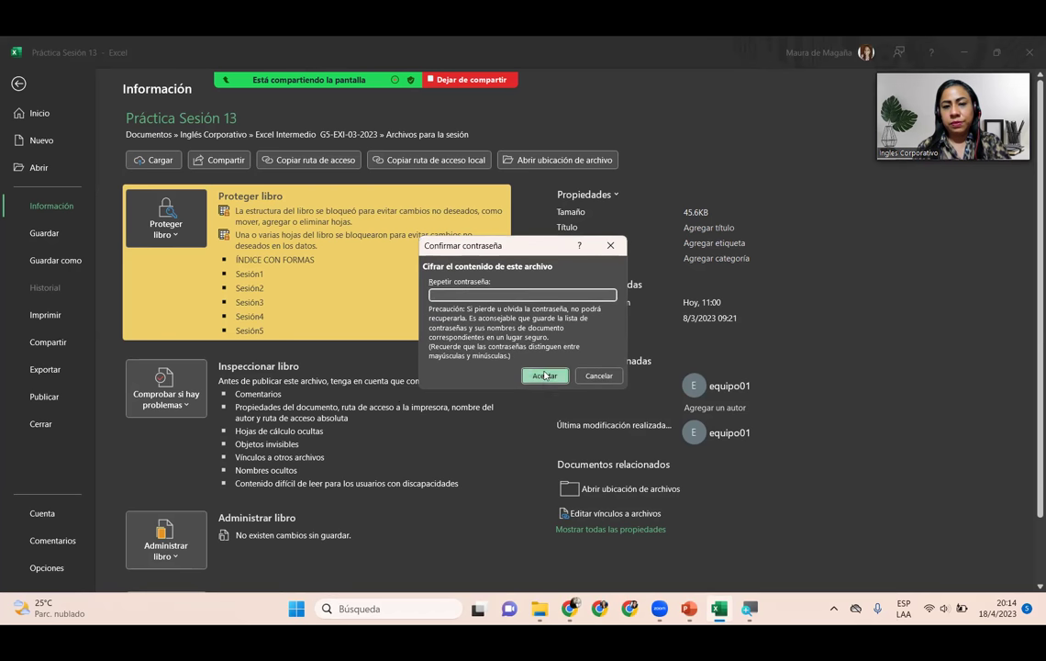
key(Return)
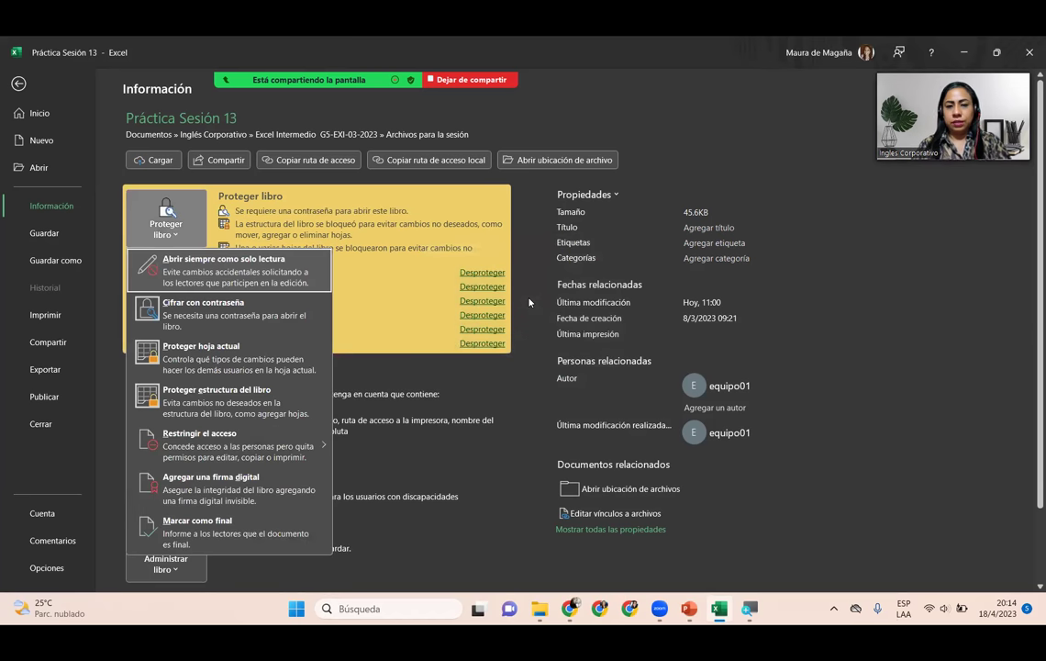
click(467, 272)
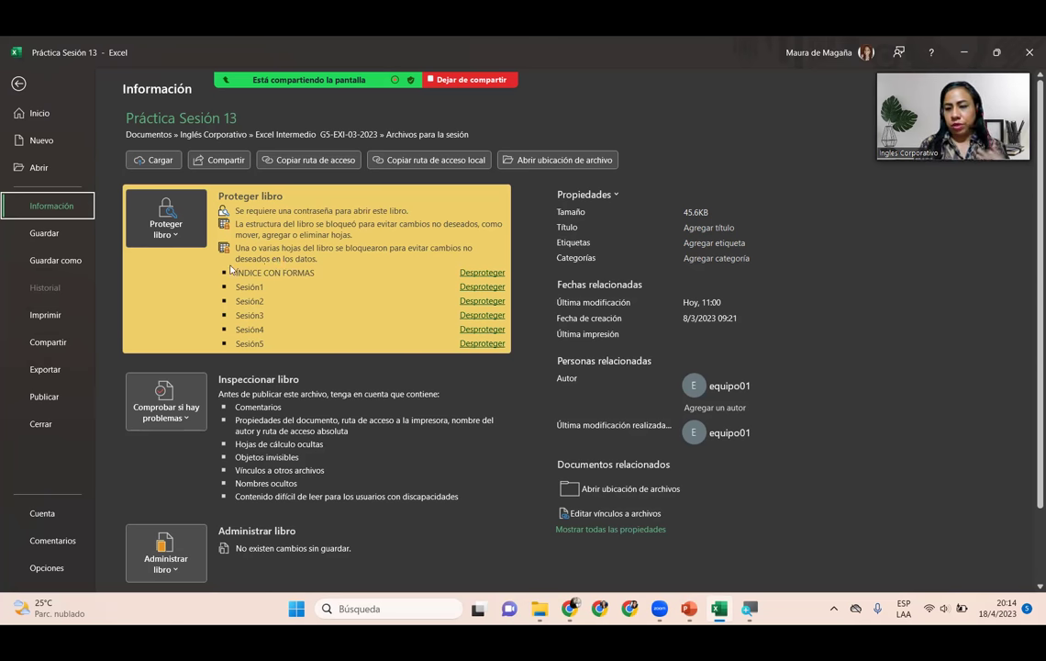
click(82, 266)
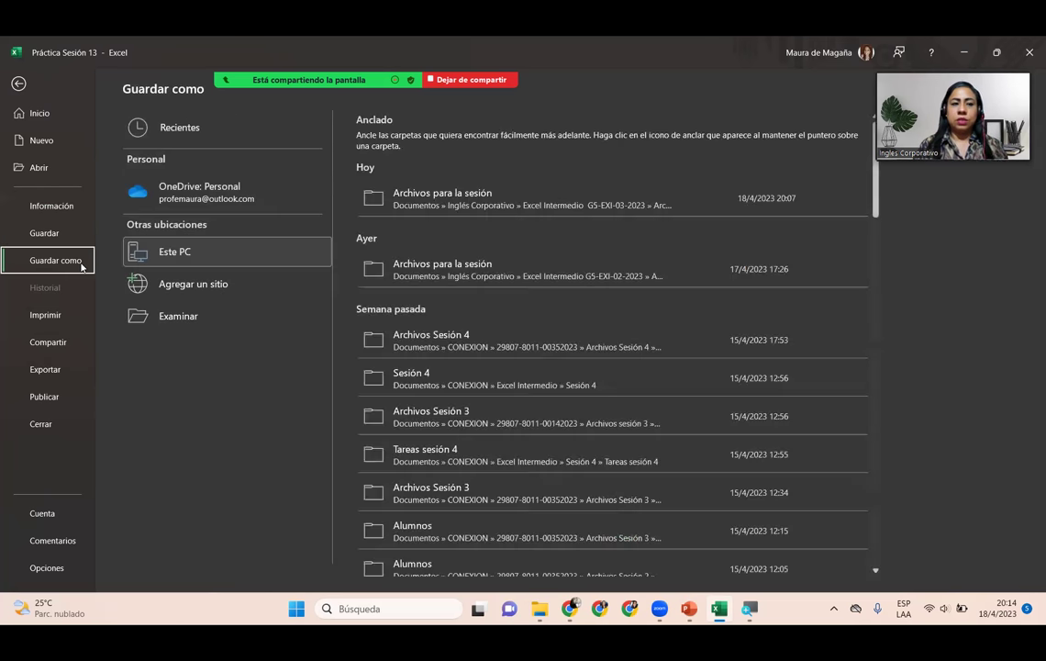
Save the workbook copy as 'Práctica Sesión 14'
click(138, 315)
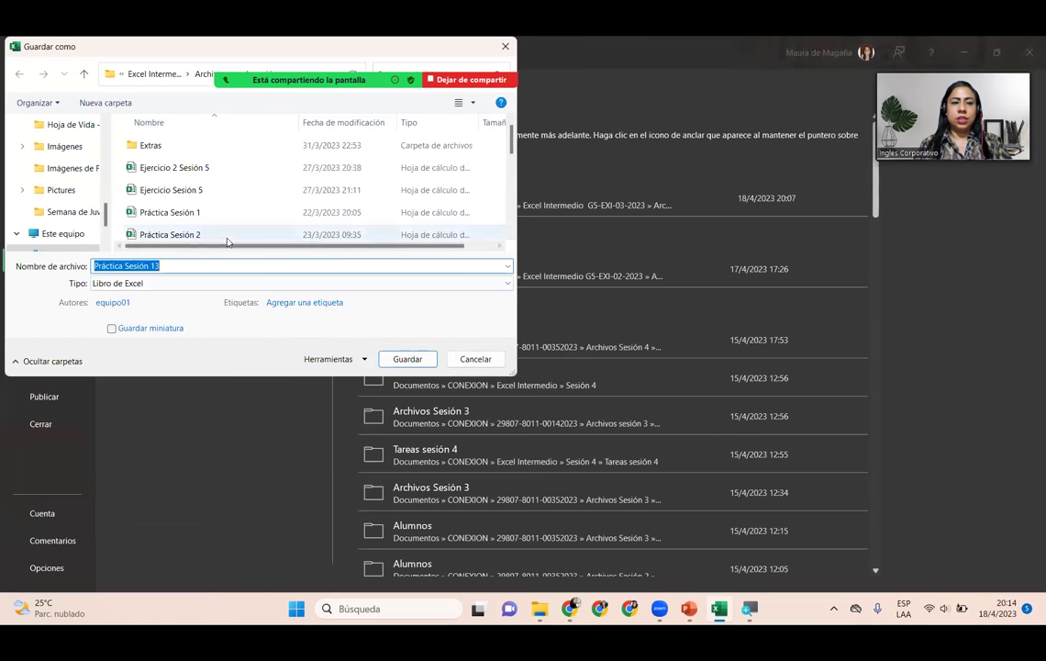
click(191, 266)
key(BackSpace)
text(4)
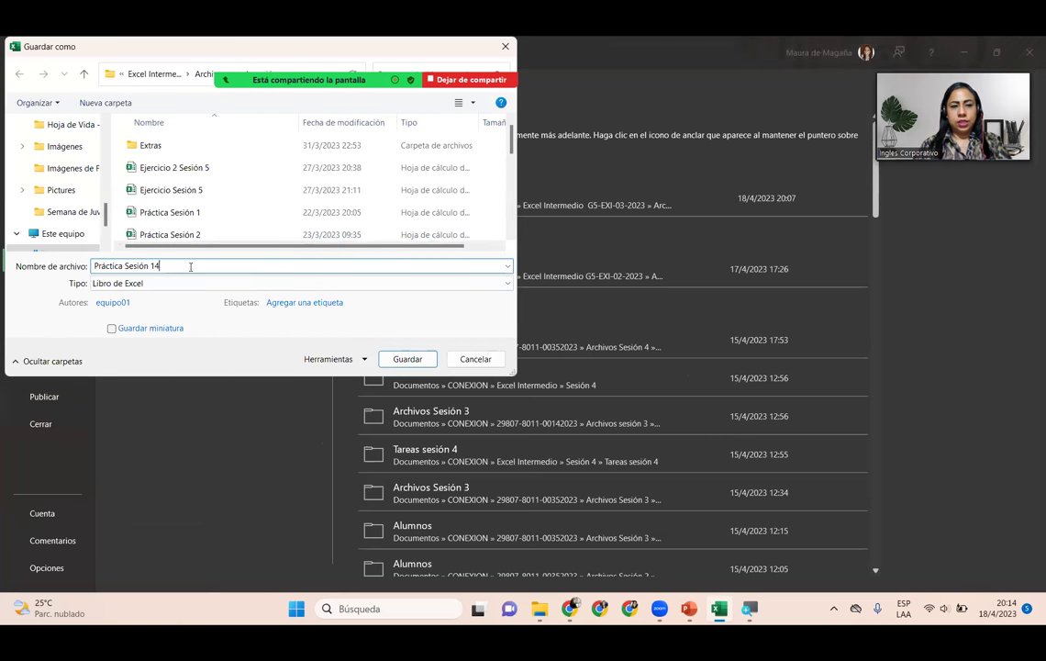
key(Return)
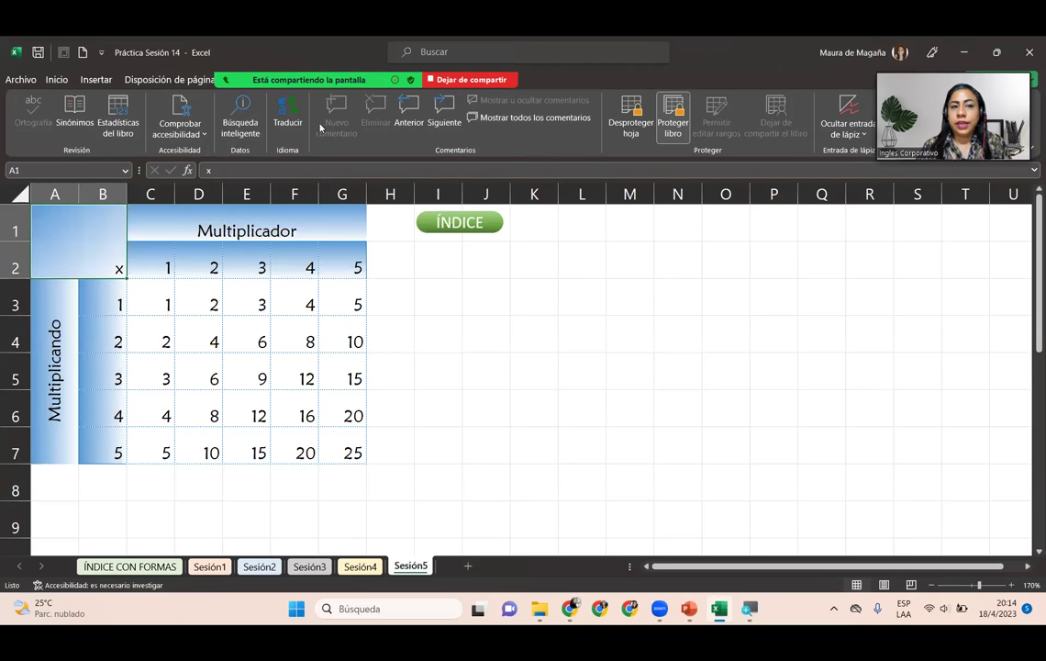
Close Excel and reopen Práctica Sesión 14 from Explorer by entering its password
click(1027, 50)
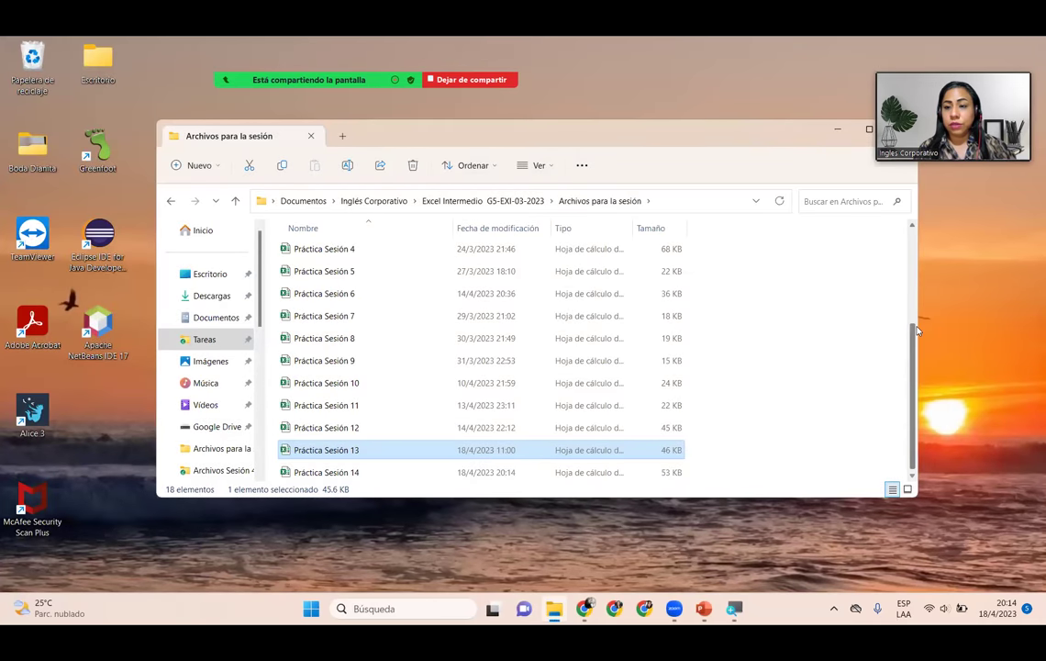
scroll(915, 354, down, 1)
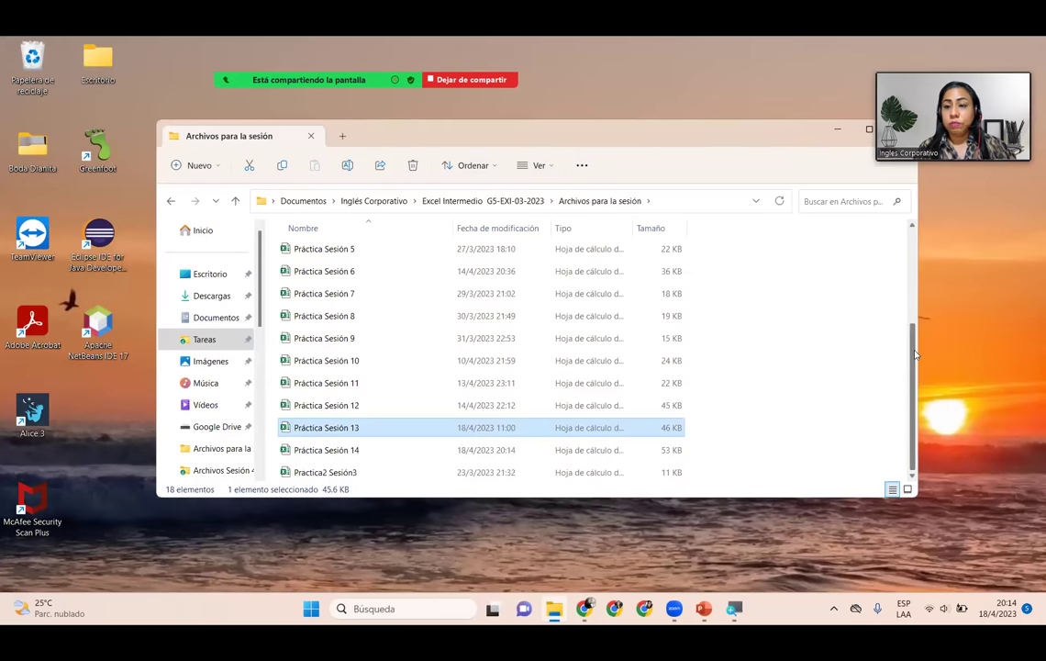
click(352, 452)
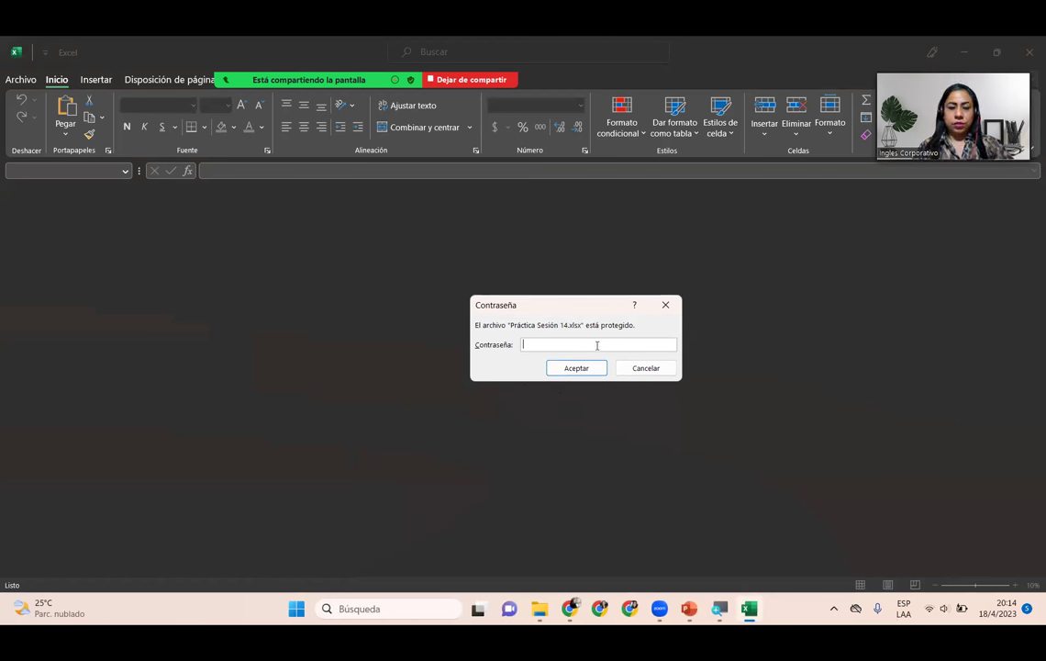
key(Return)
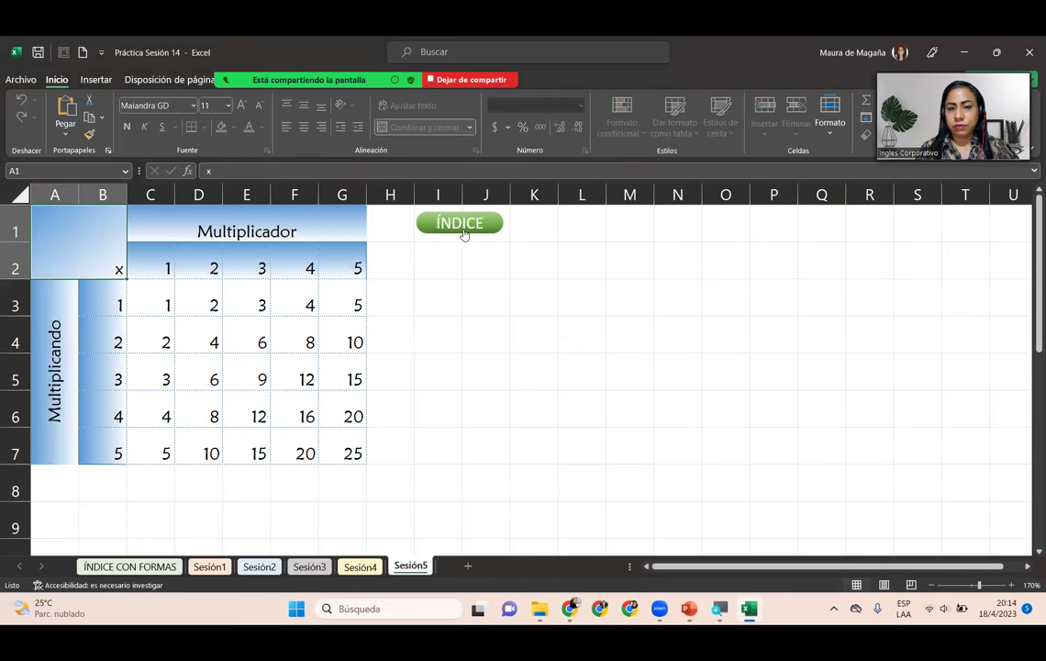
Go to ÍNDICE CON FORMAS, clear the Cifrar con contraseña password, and close the workbook
click(464, 231)
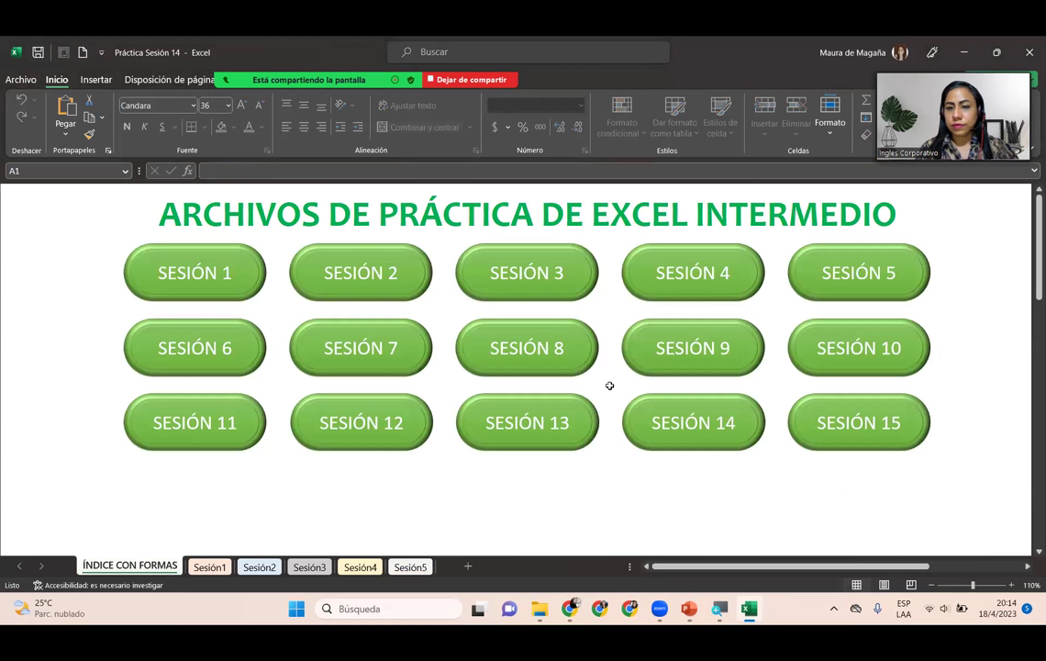
click(21, 80)
click(53, 203)
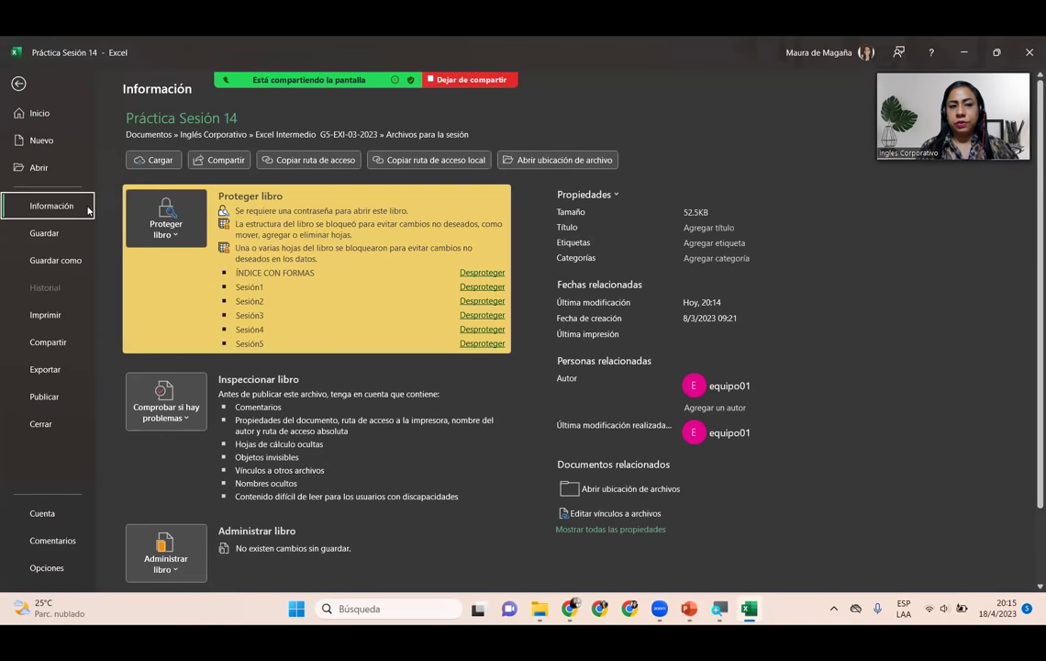
click(166, 220)
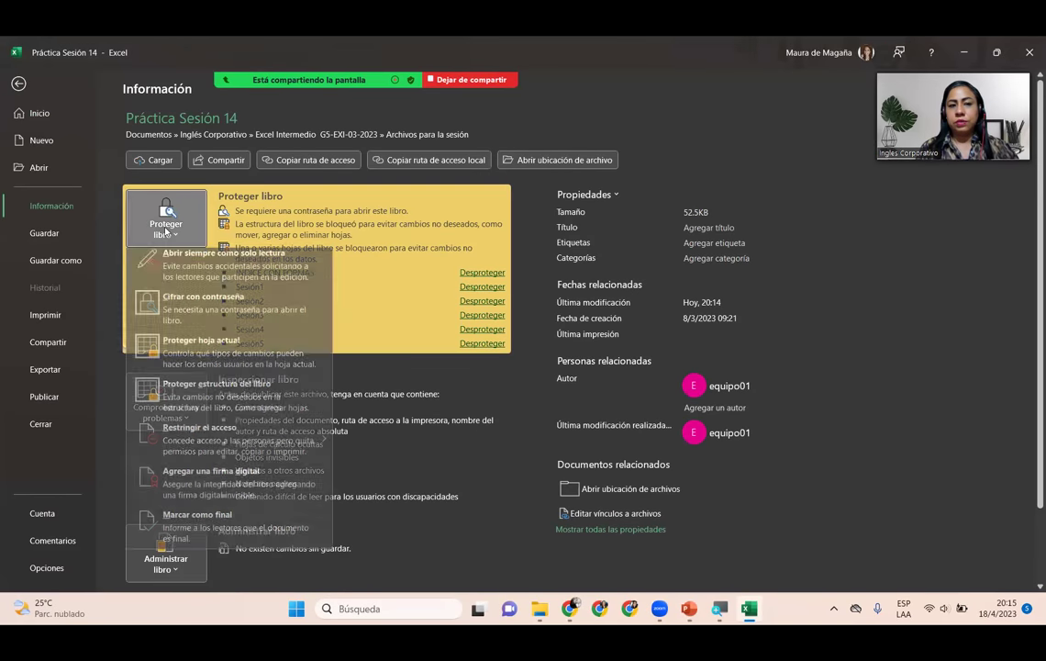
click(230, 320)
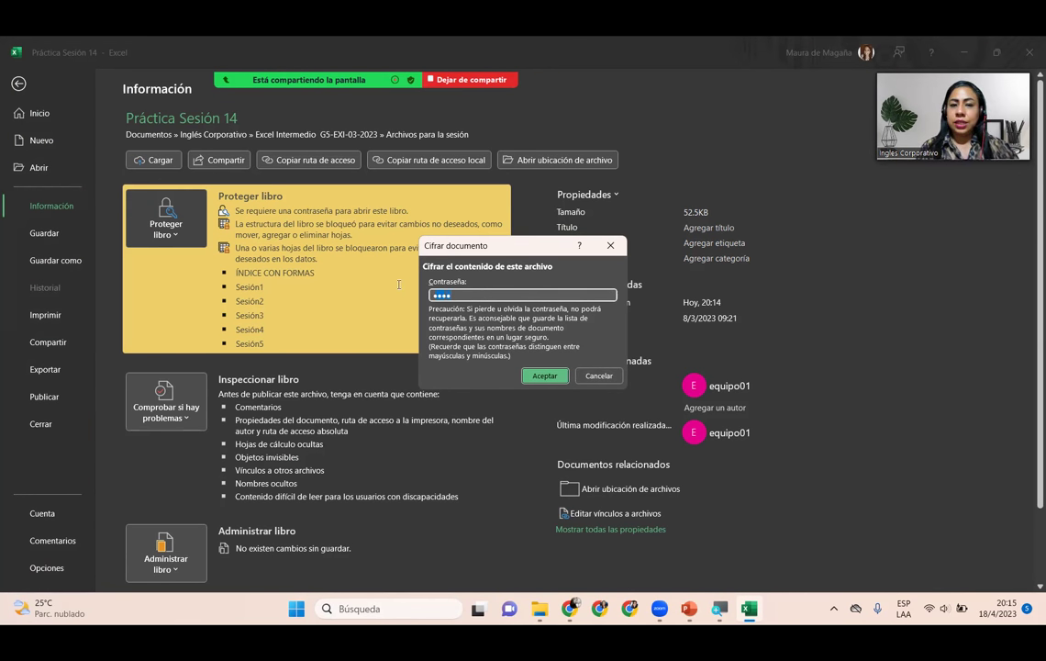
key(BackSpace)
key(BackSpace)
key(BackSpace)
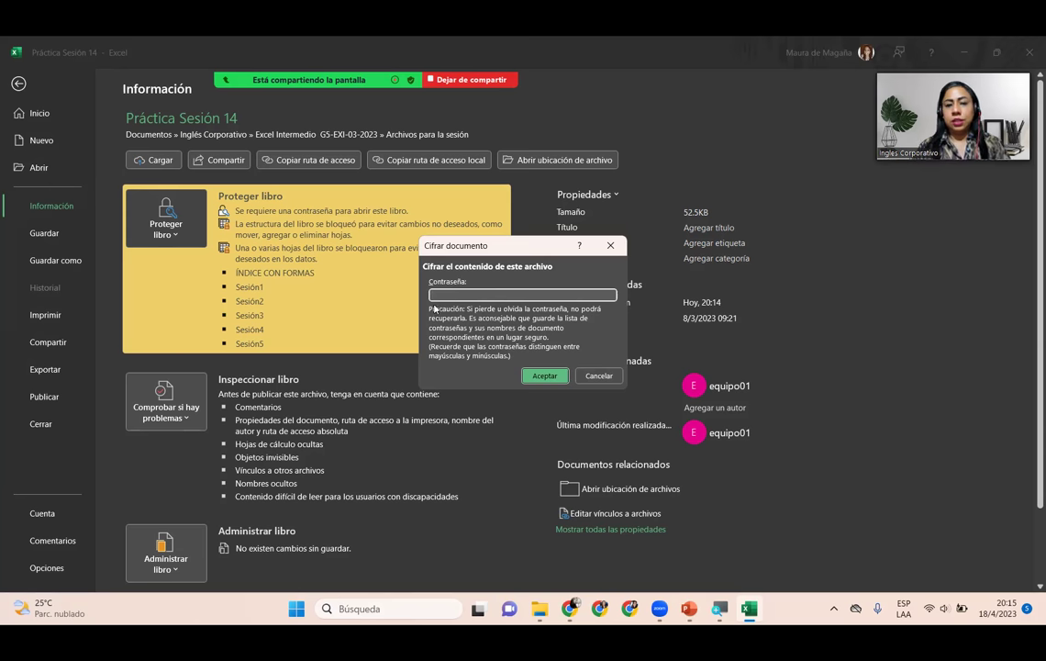
click(546, 374)
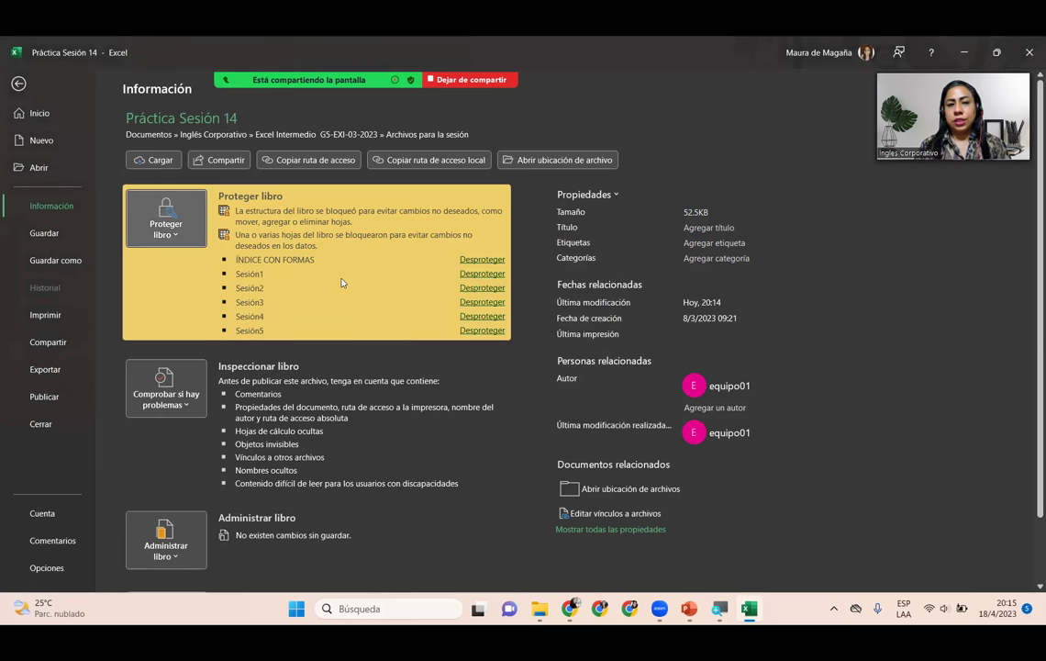
key(ctrl+w)
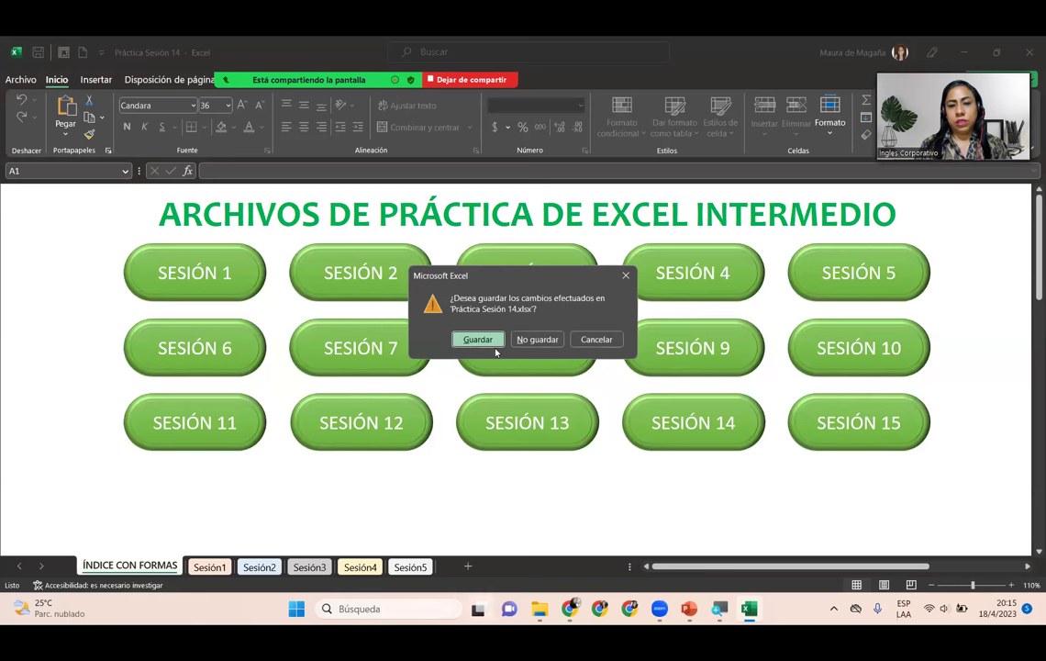
Save changes, reopen Práctica Sesión 14, and encrypt it with a confirmed opening password
click(478, 339)
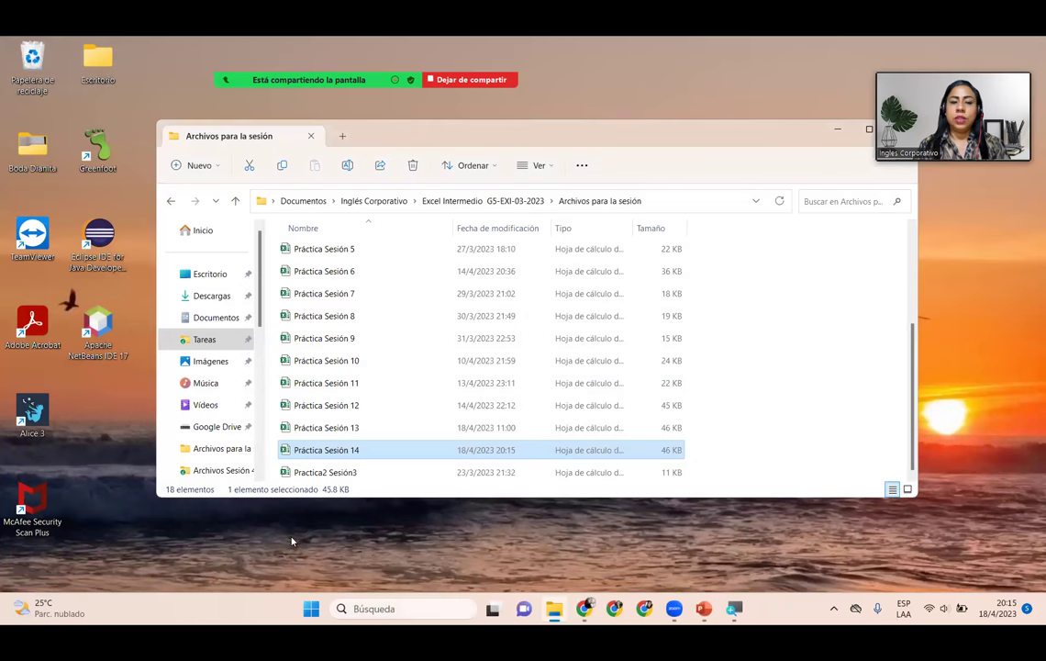
double_click(339, 449)
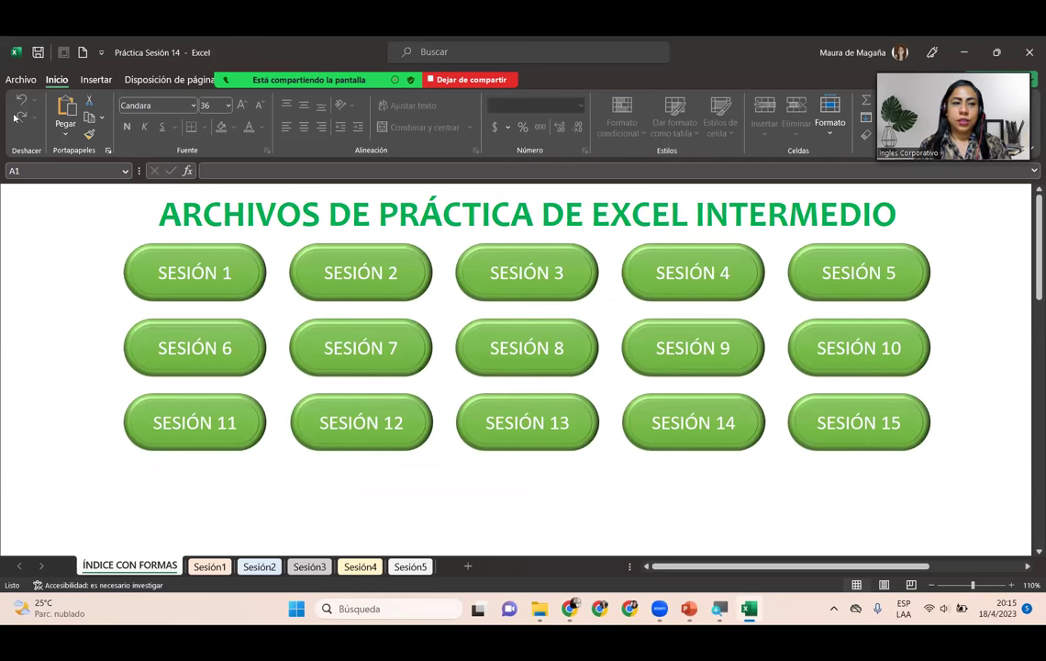
click(20, 80)
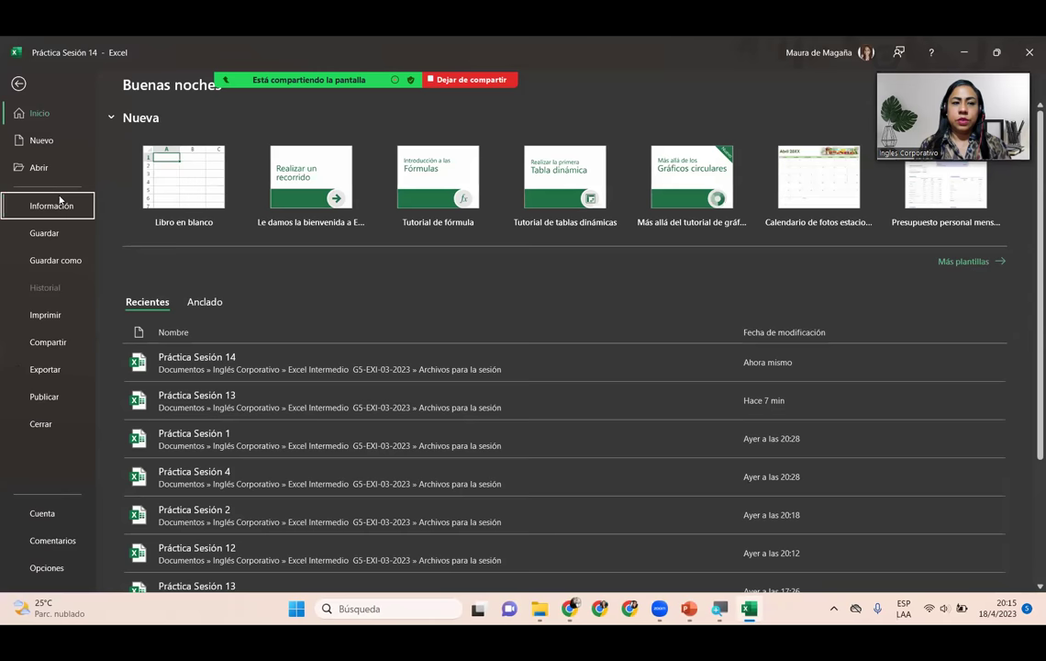
click(59, 203)
click(164, 218)
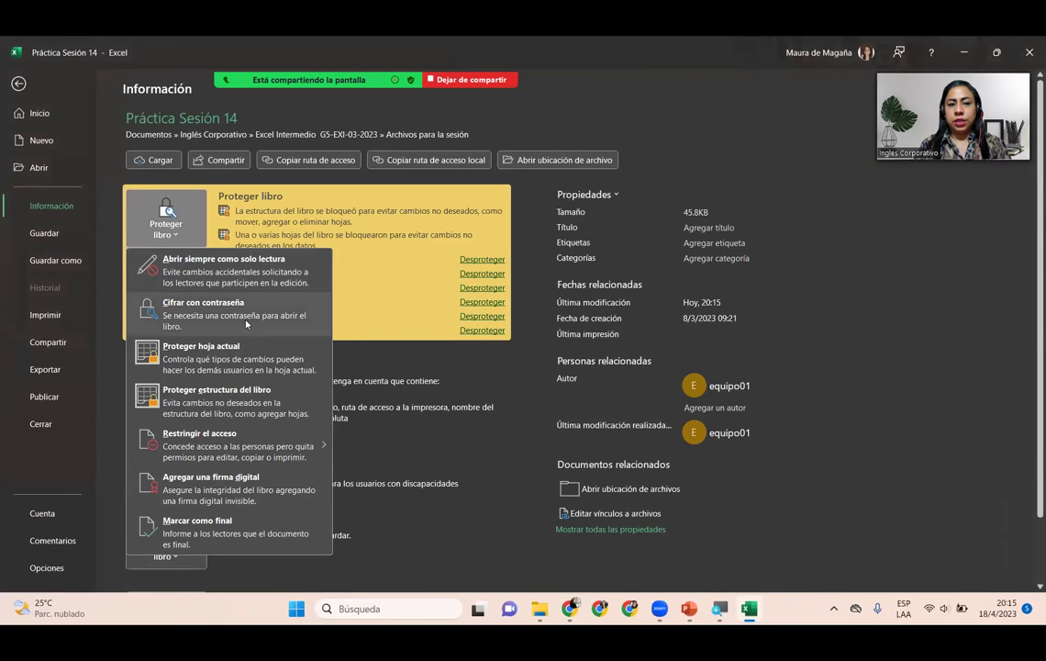
click(247, 323)
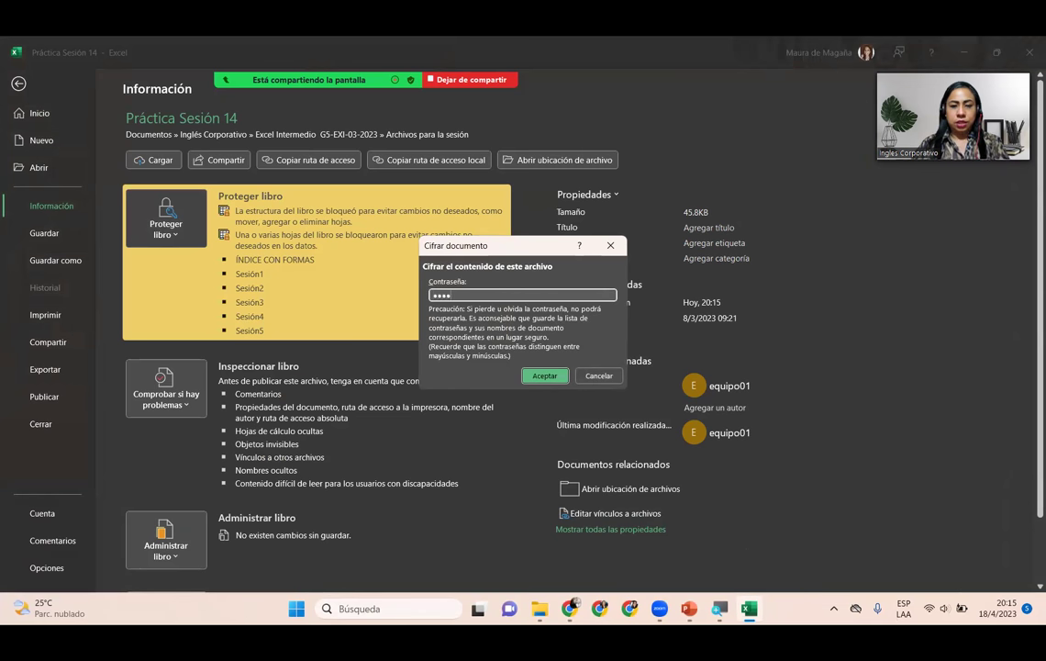
key(Return)
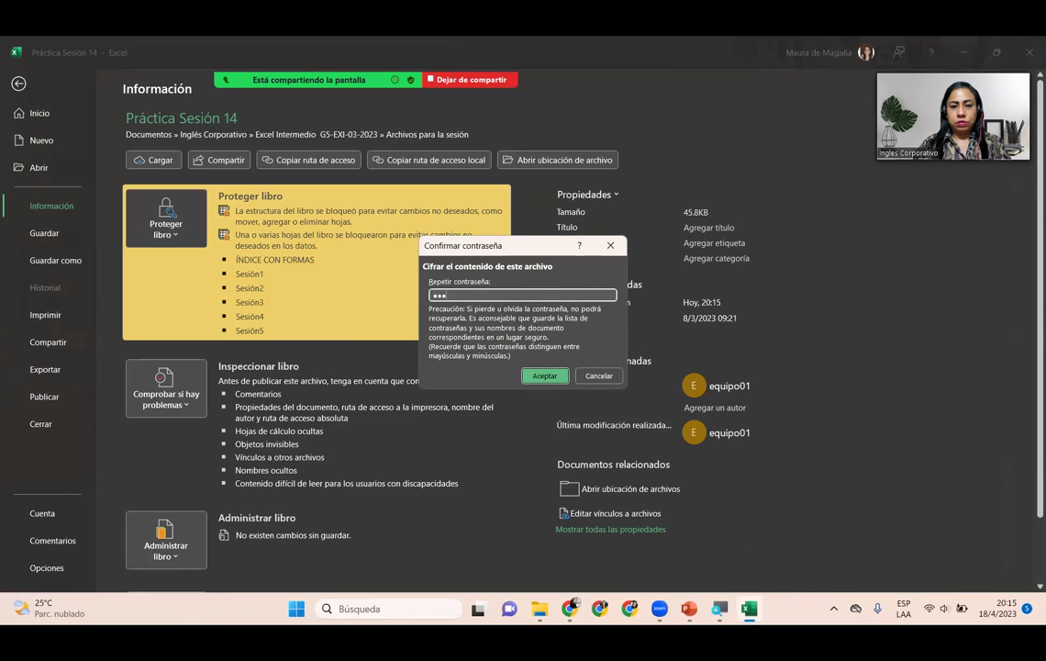
key(Return)
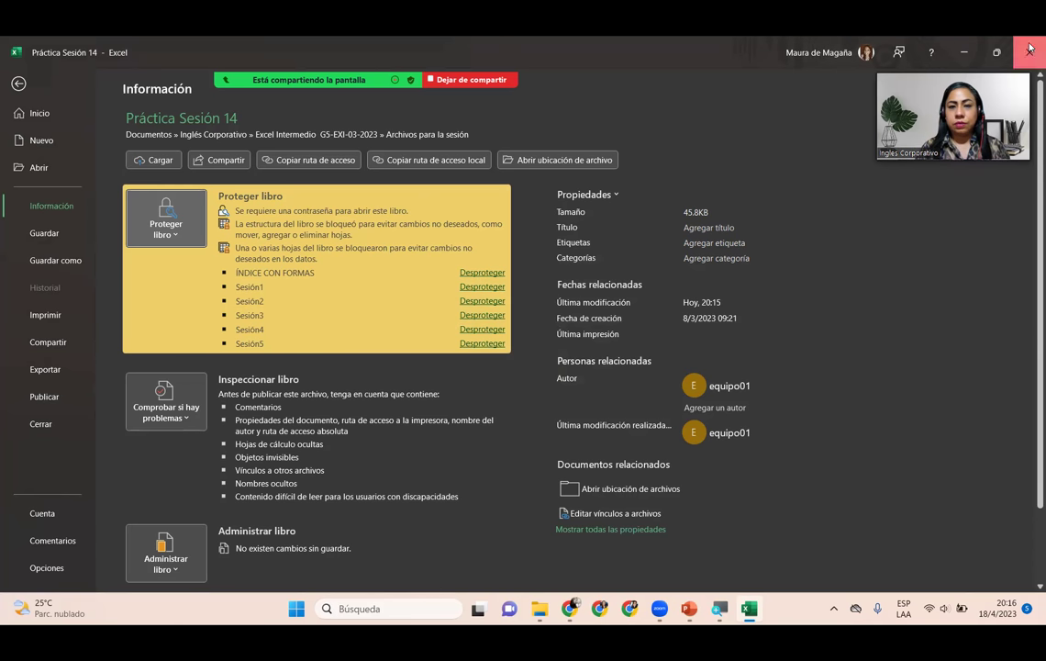
Close the workbook, then try reopening it with a wrong password and dismiss the error
key(ctrl+w)
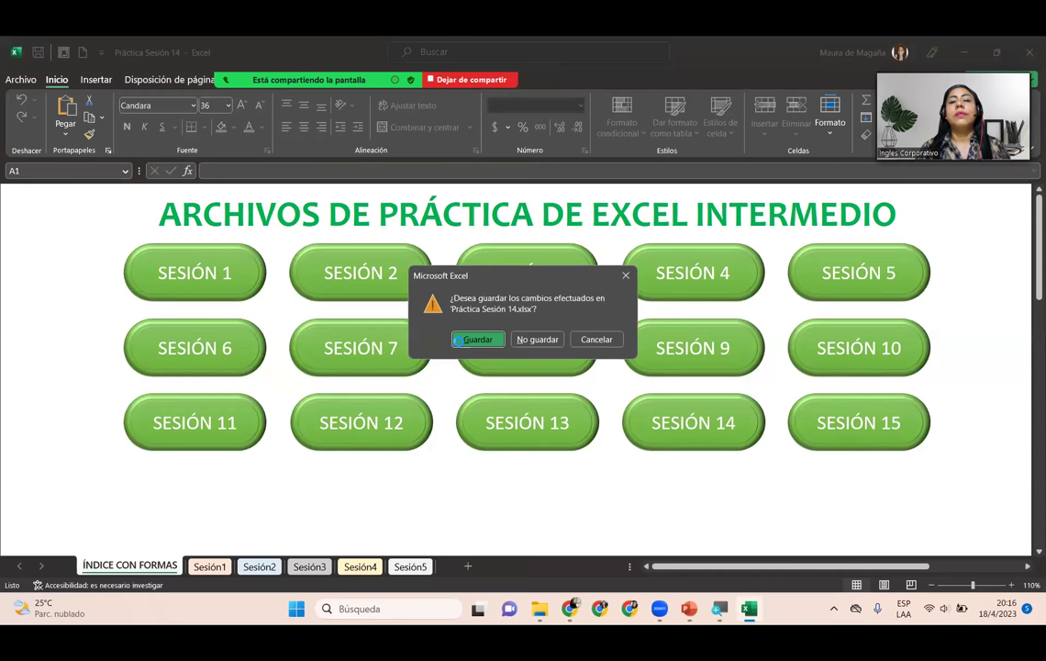
key(Escape)
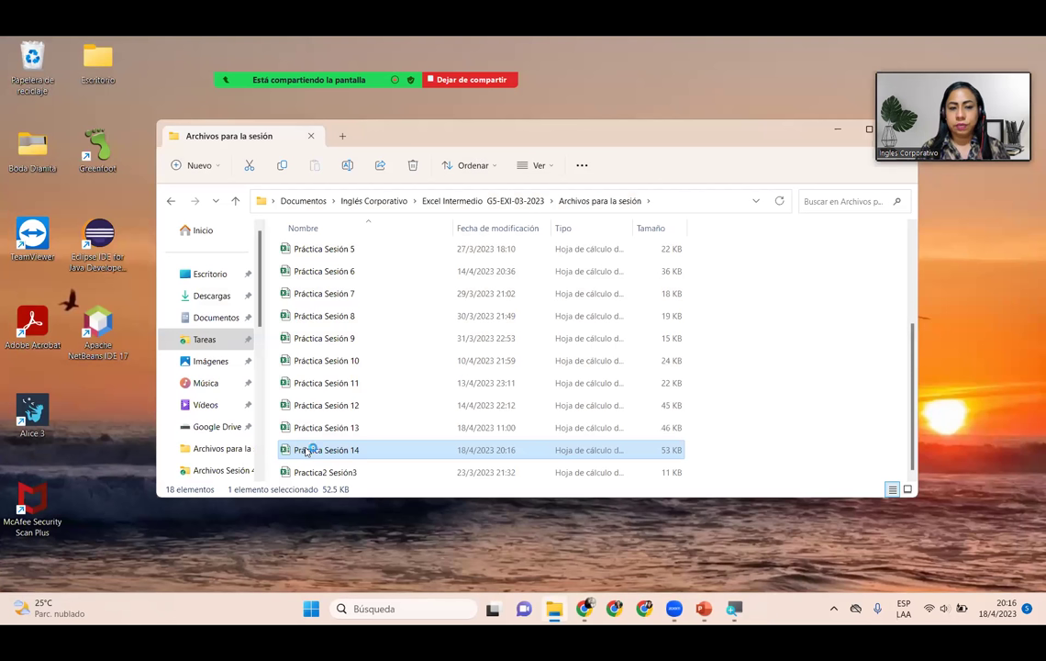
double_click(308, 450)
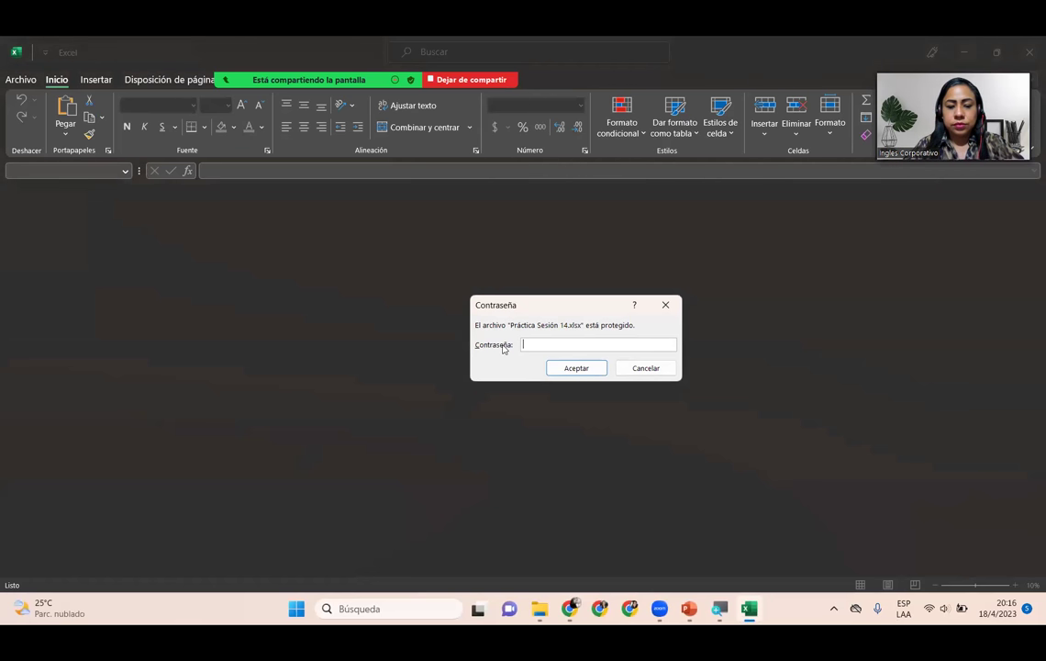
key(Return)
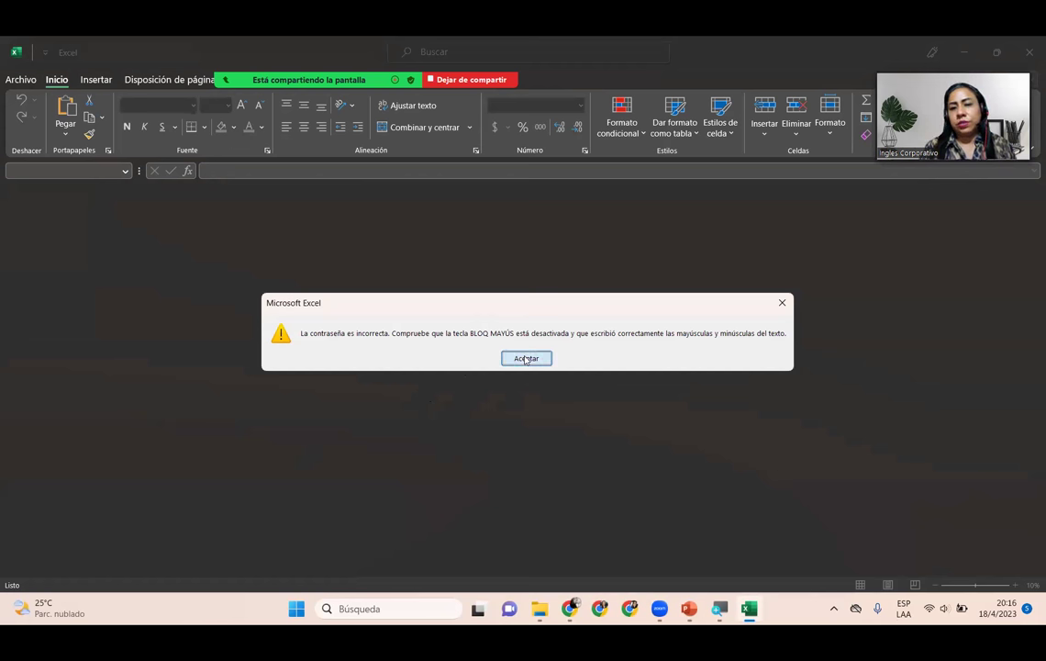
click(525, 359)
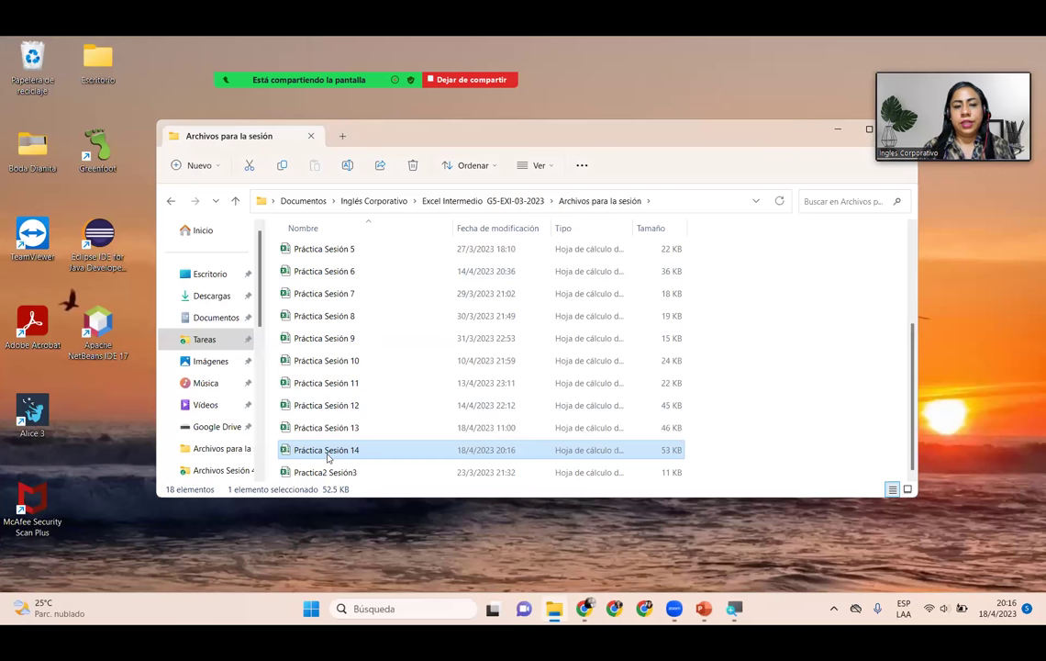
Reopen Práctica Sesión 14 with the correct password to show the ÍNDICE CON FORMAS index
double_click(329, 451)
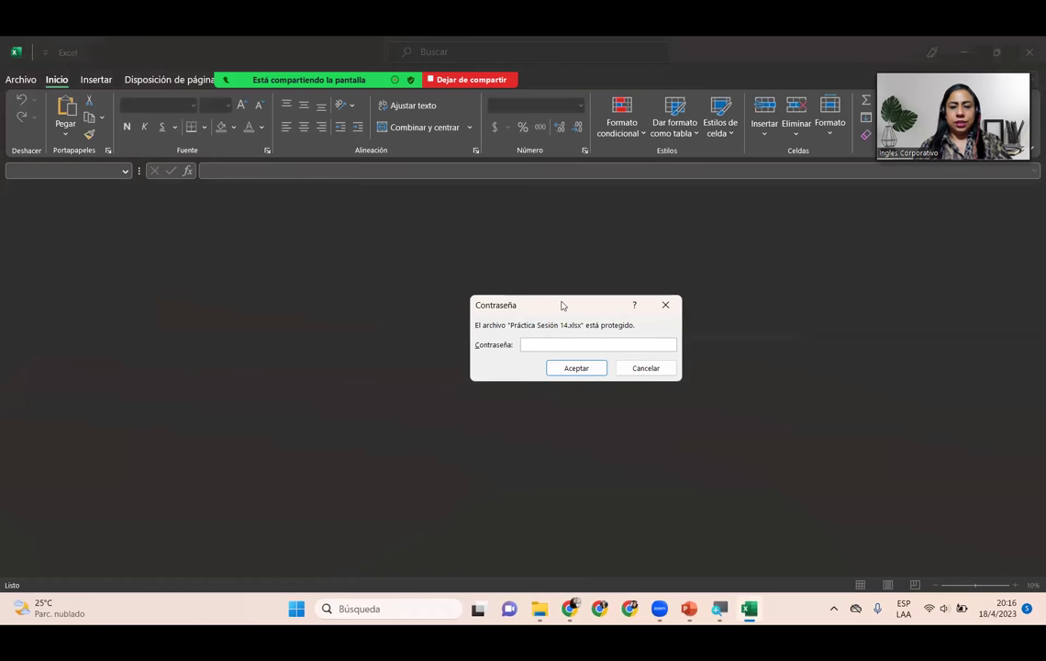
key(Return)
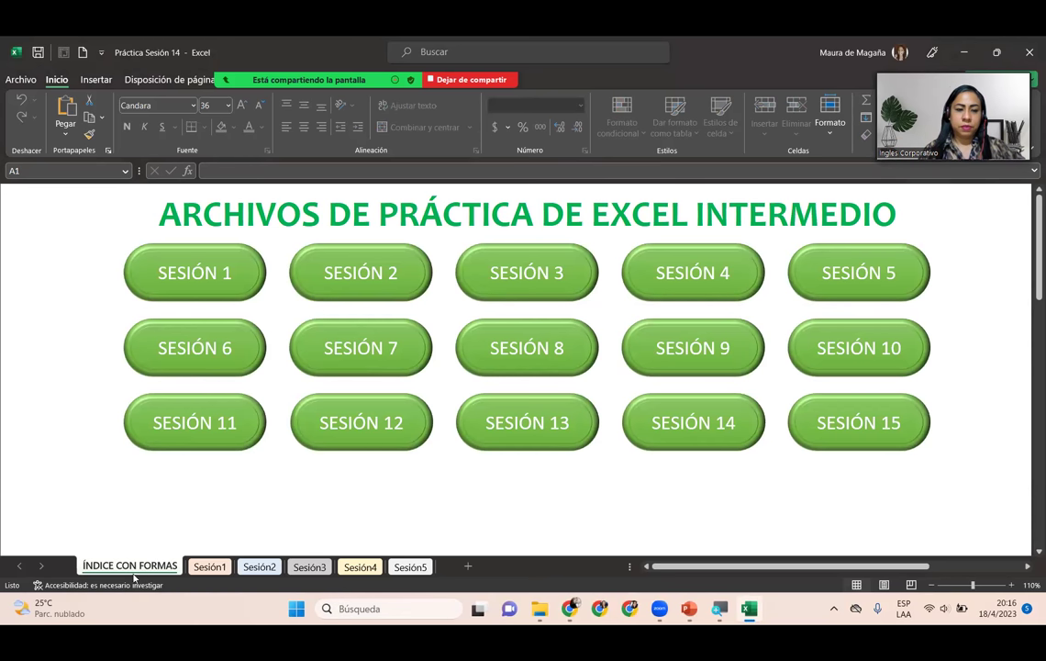
Review sheets Sesión1 through Sesión5 and return to the ÍNDICE CON FORMAS sheet
click(219, 566)
click(260, 566)
click(309, 566)
click(353, 568)
click(404, 565)
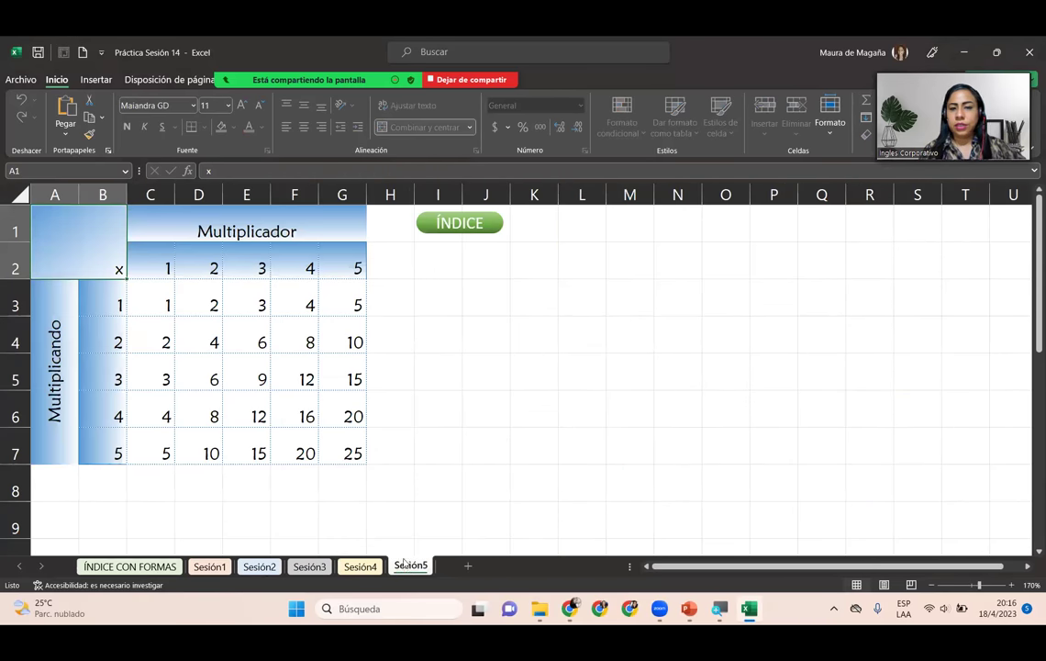
click(220, 567)
click(259, 567)
click(309, 566)
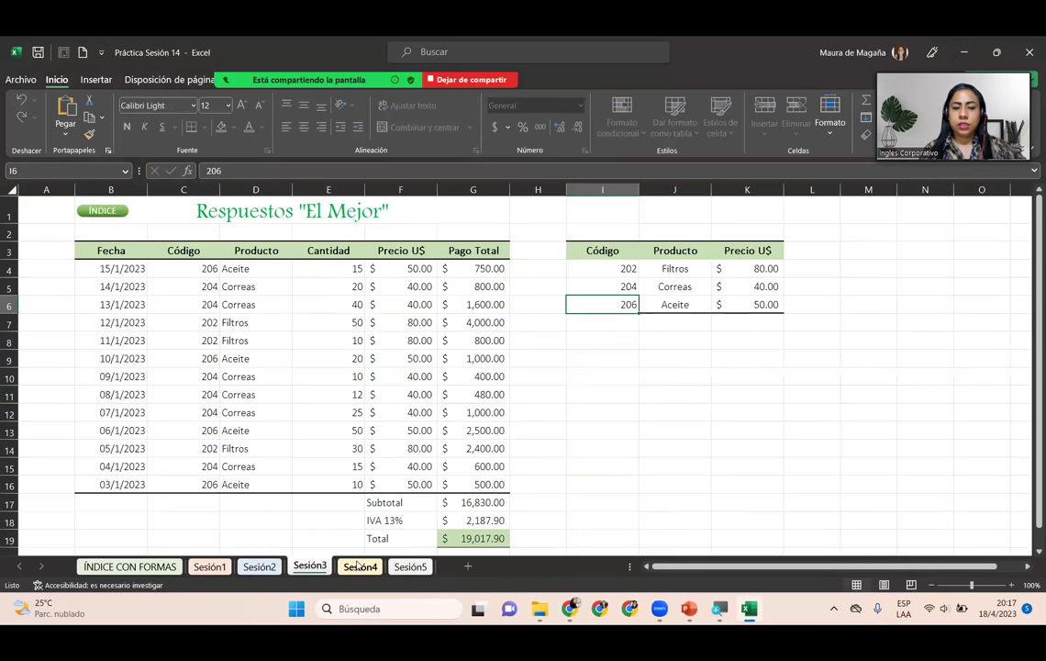
click(359, 566)
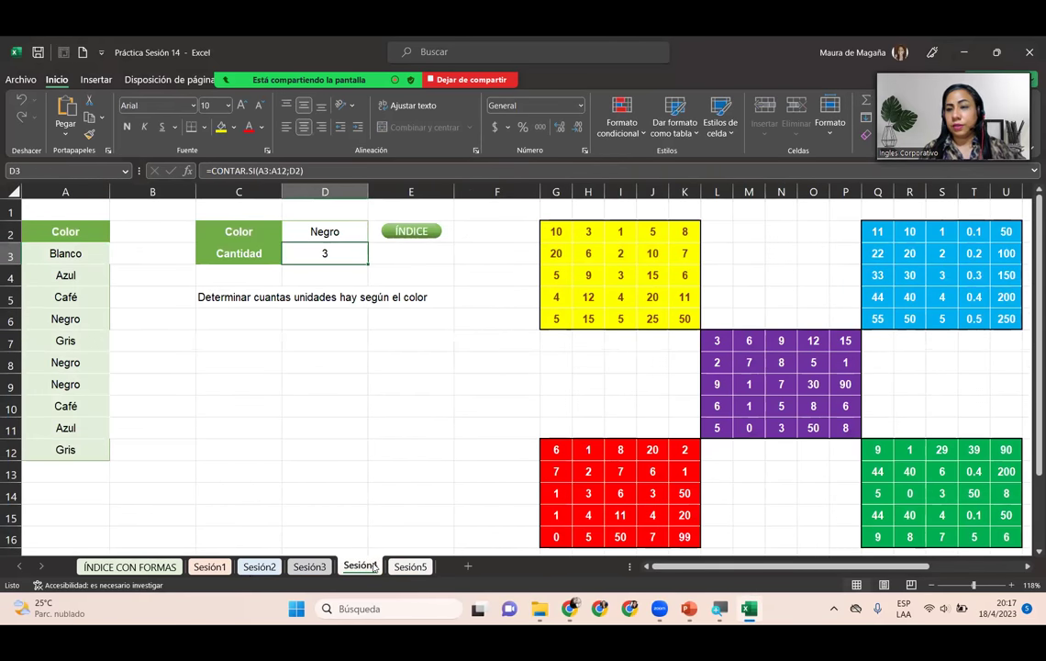
click(409, 566)
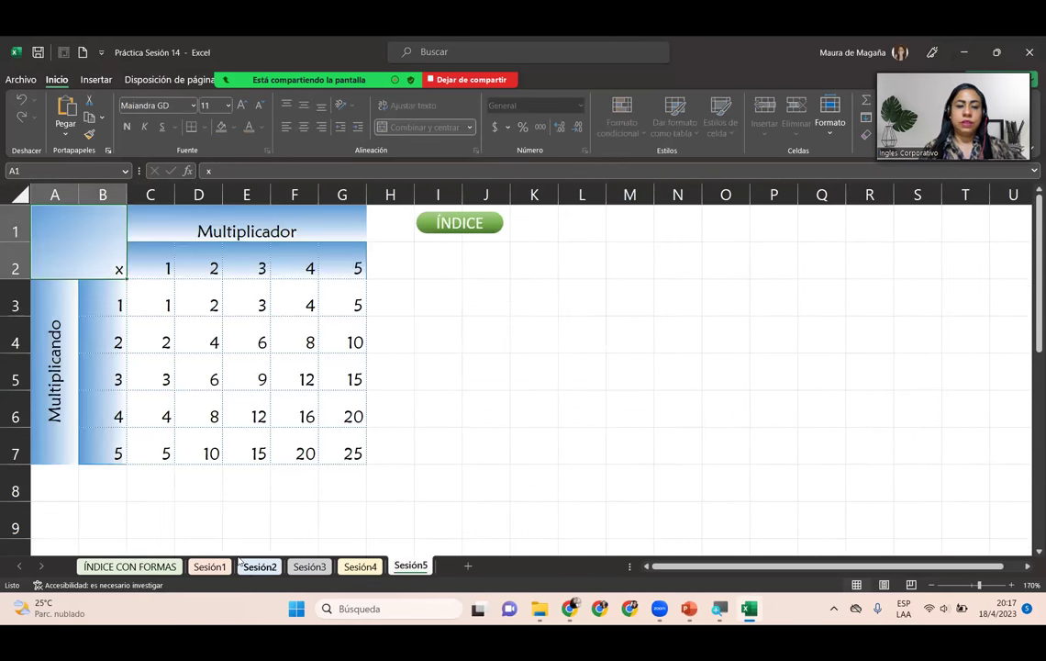
click(259, 567)
click(209, 566)
click(130, 566)
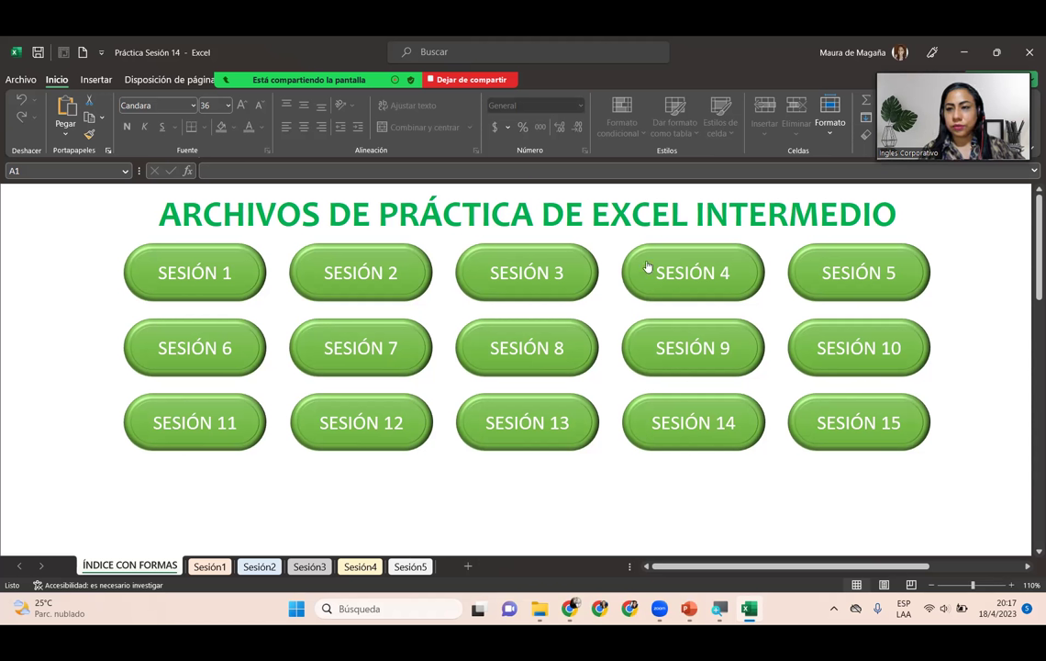
Show the workbook's Información page with its protection status
click(905, 72)
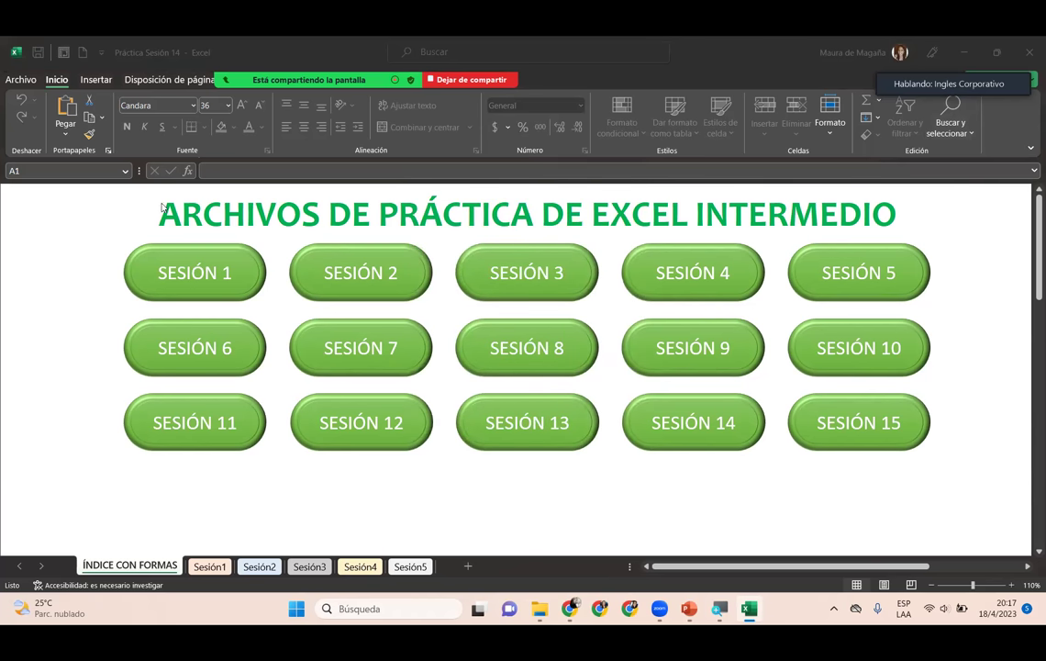
click(59, 99)
click(20, 79)
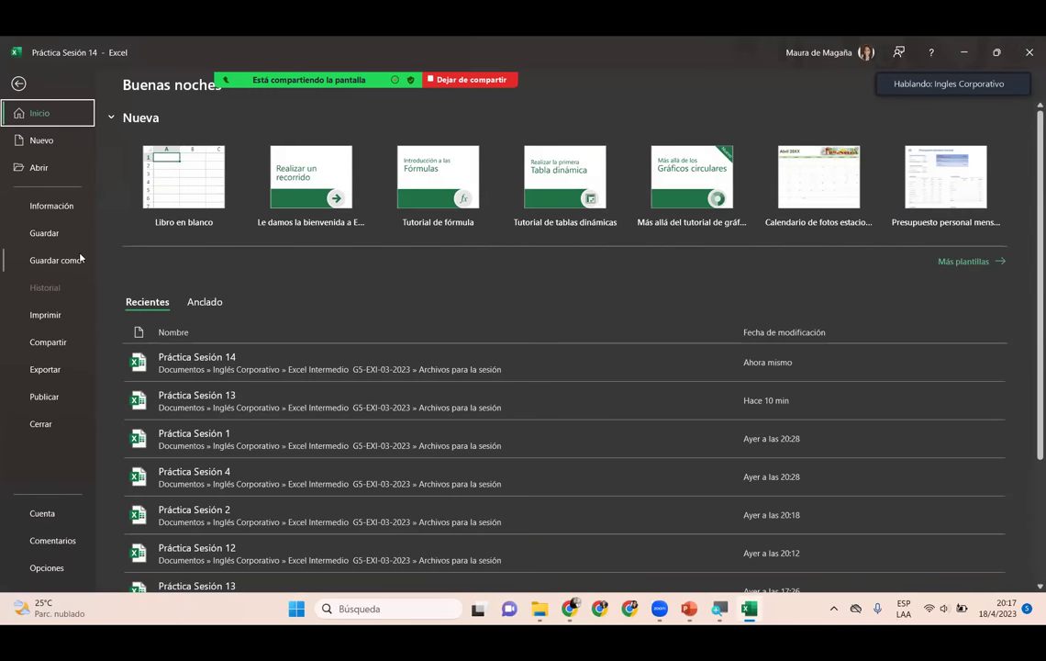
click(60, 205)
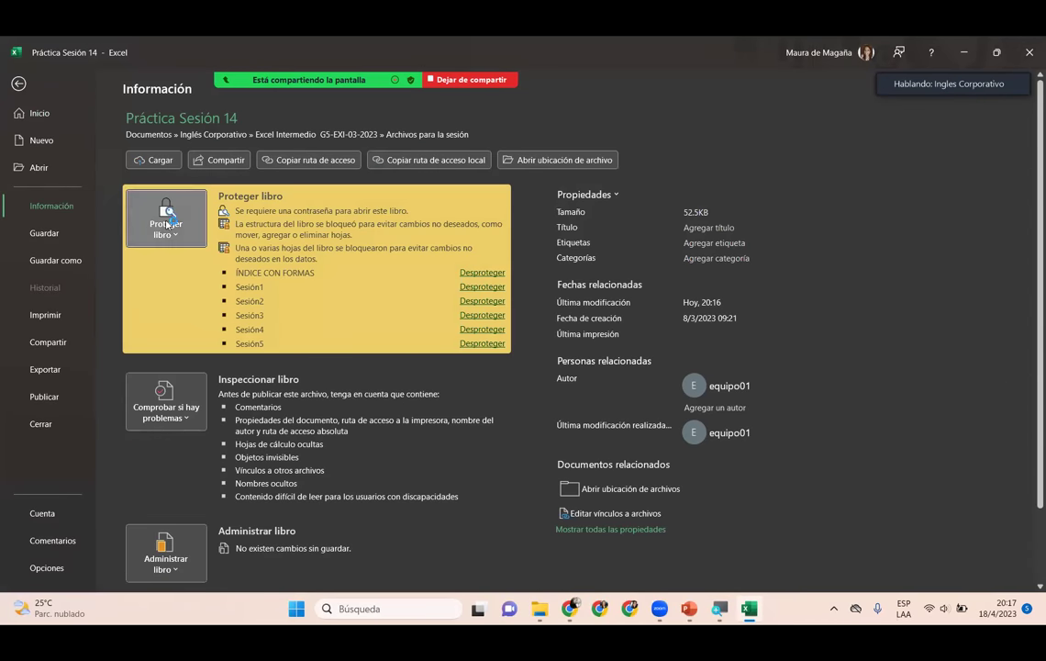
Remove the opening password via Proteger libro and return to the ÍNDICE CON FORMAS sheet
click(166, 220)
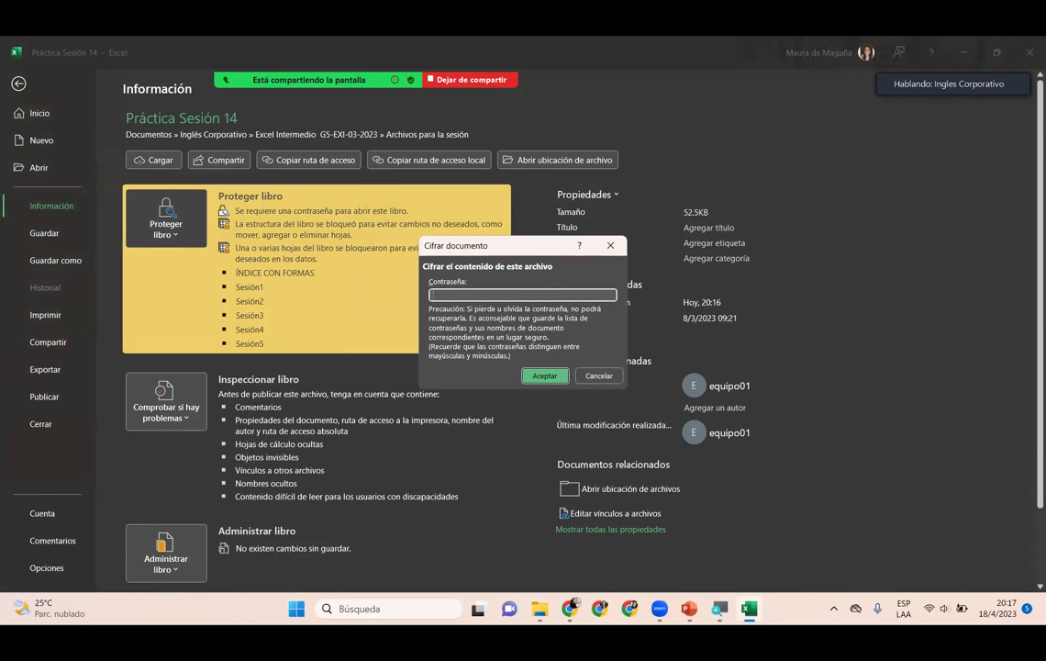
click(554, 376)
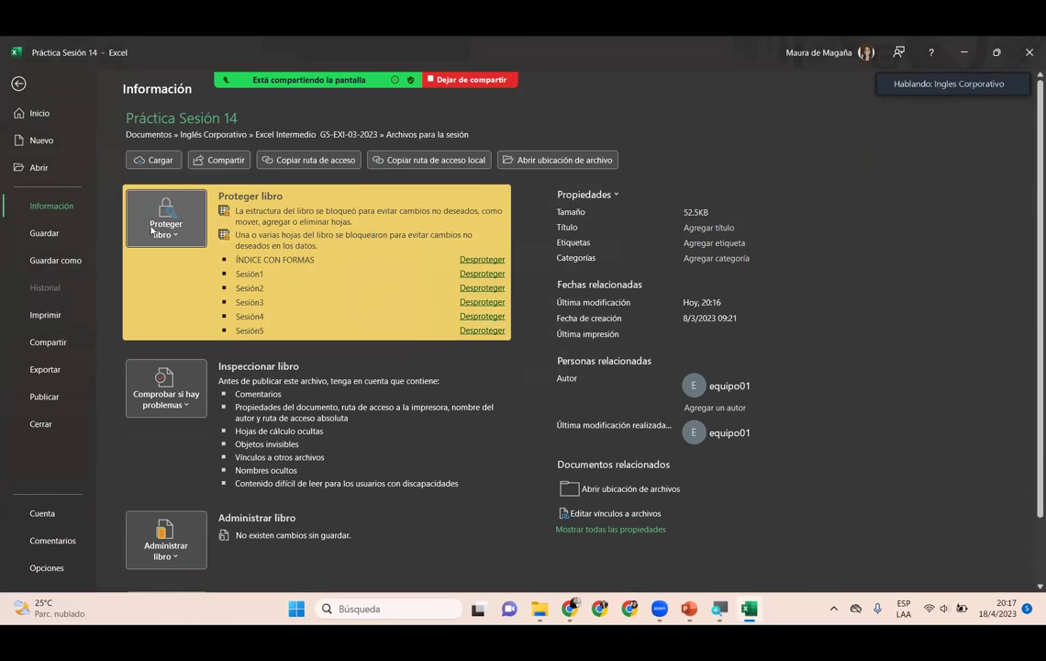
click(18, 83)
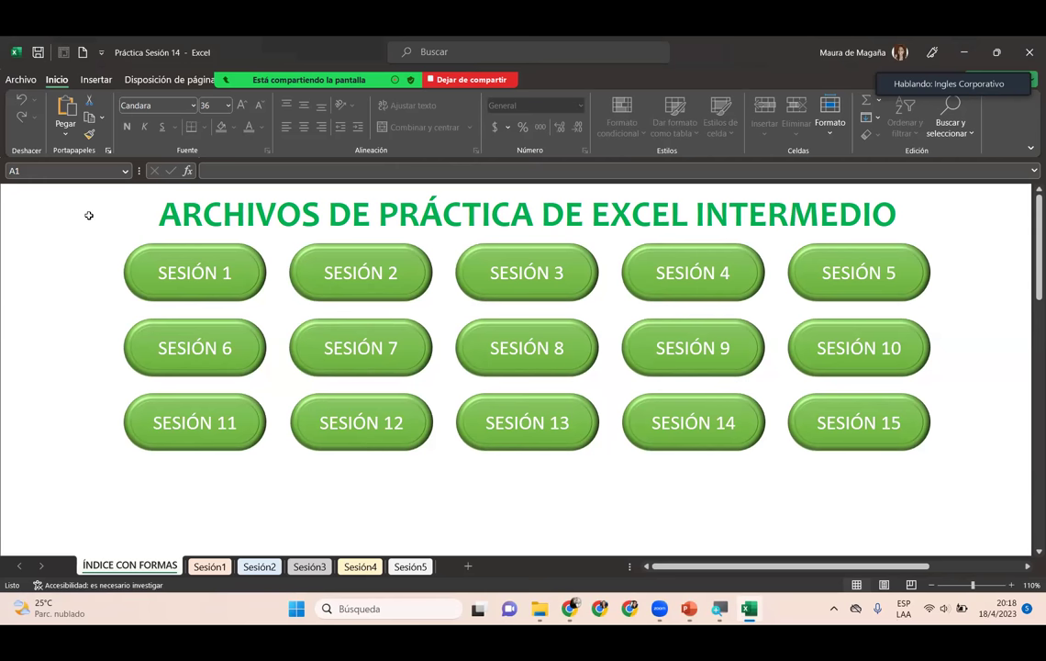
Open the Guardar como dialog on Archivos para la sesión and expand its Tools list
click(21, 81)
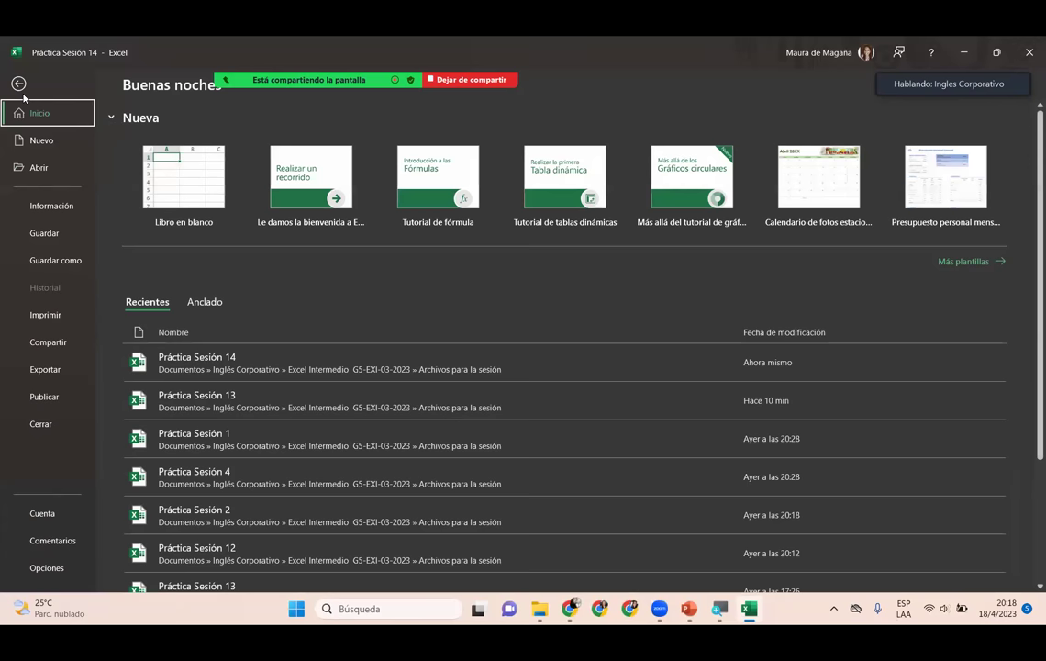
click(73, 265)
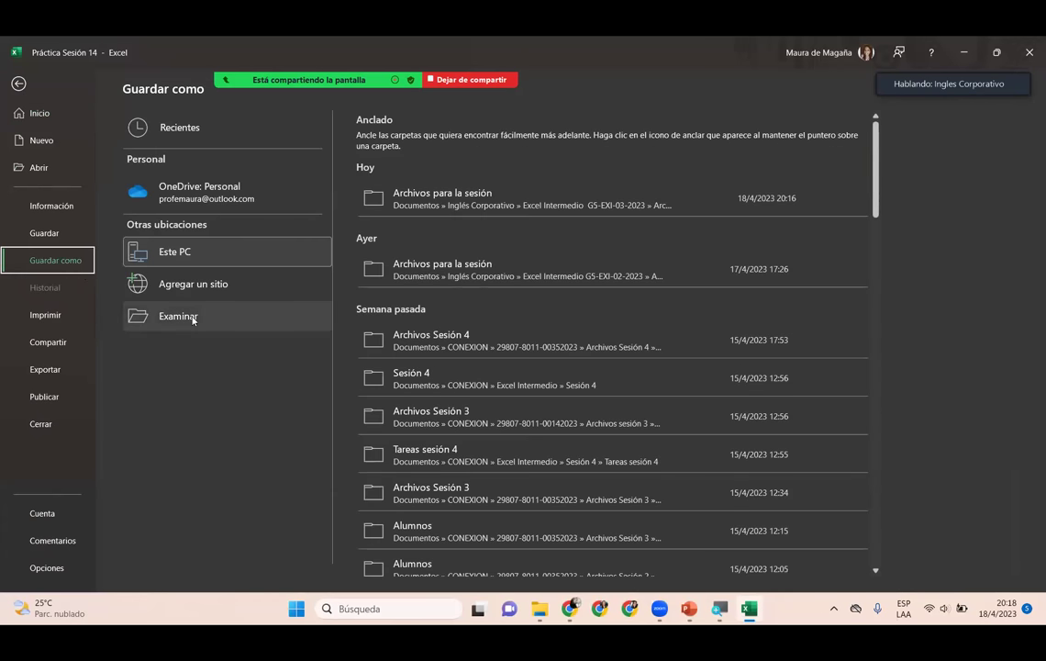
click(179, 316)
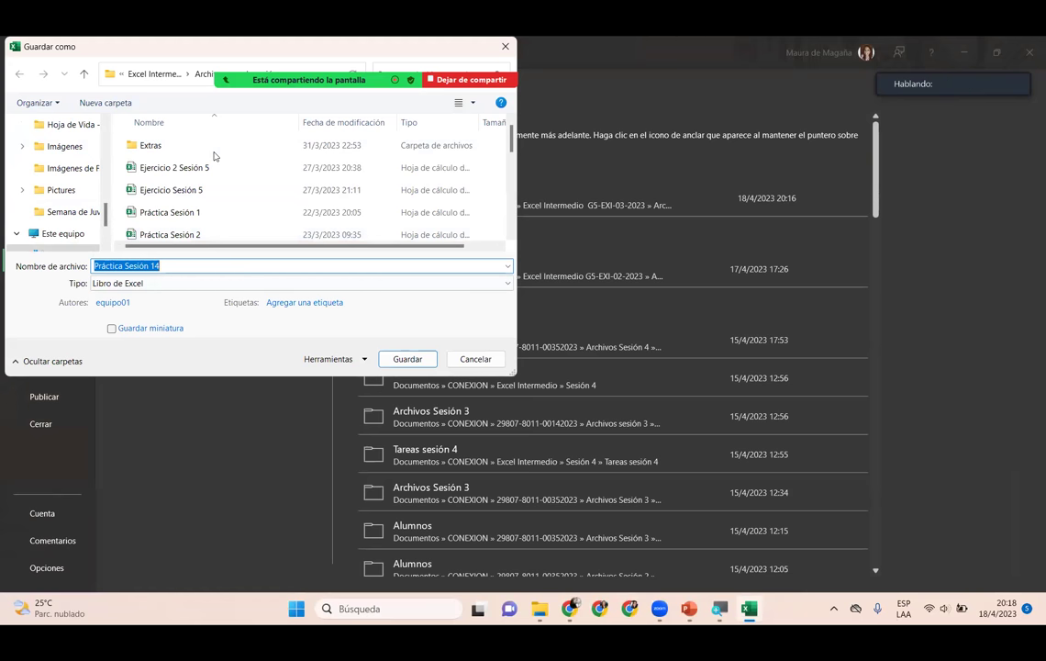
drag(165, 49, 280, 131)
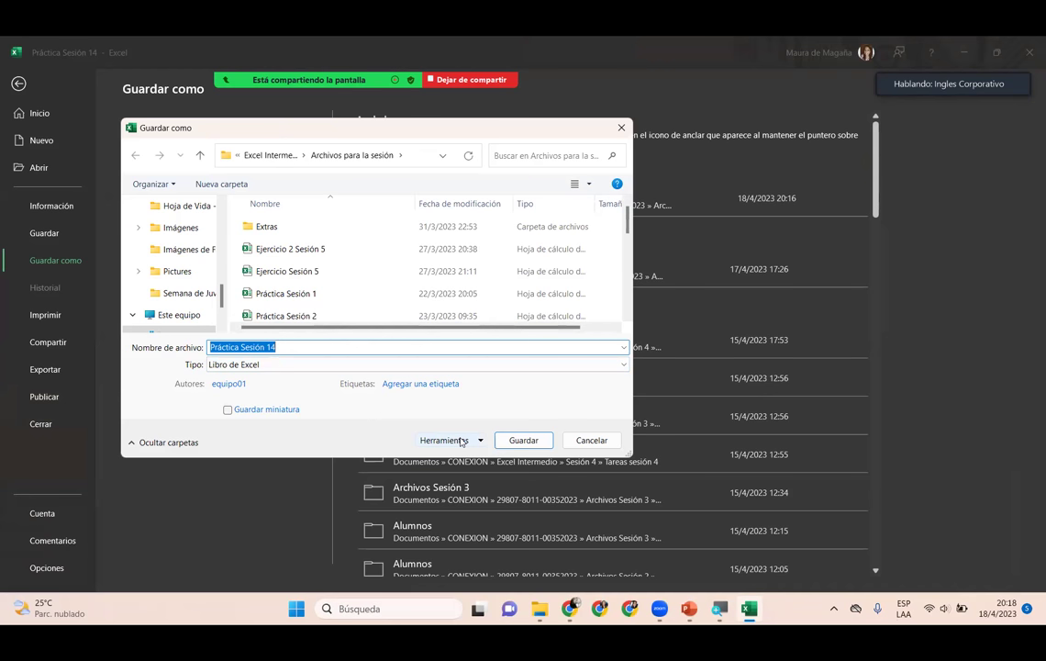
click(460, 441)
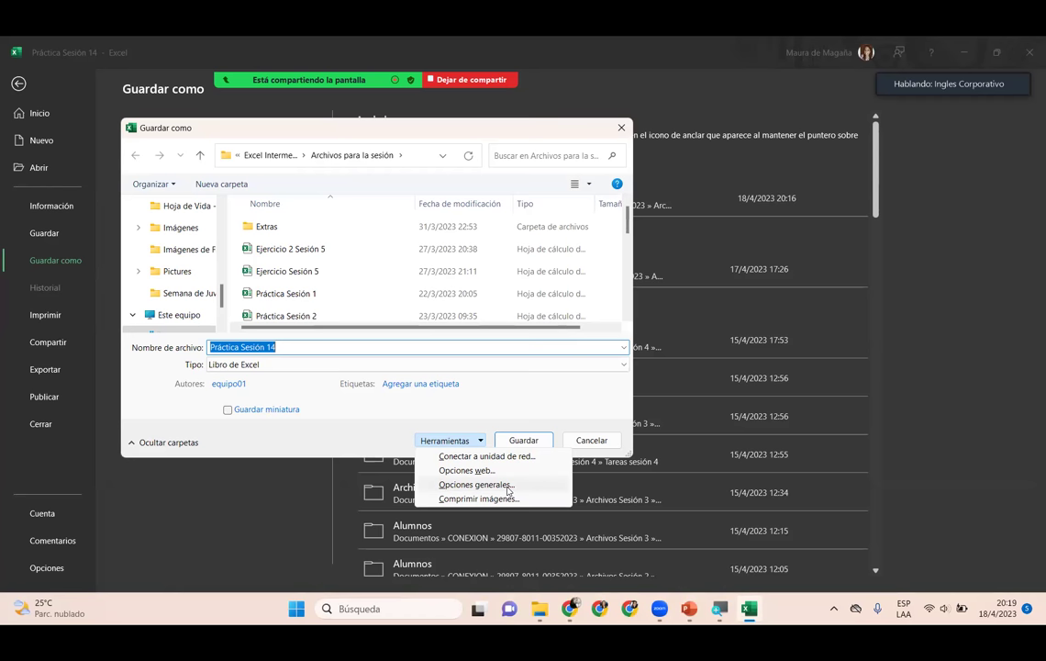
In Opciones generales, enter both an opening password and a write password
click(507, 485)
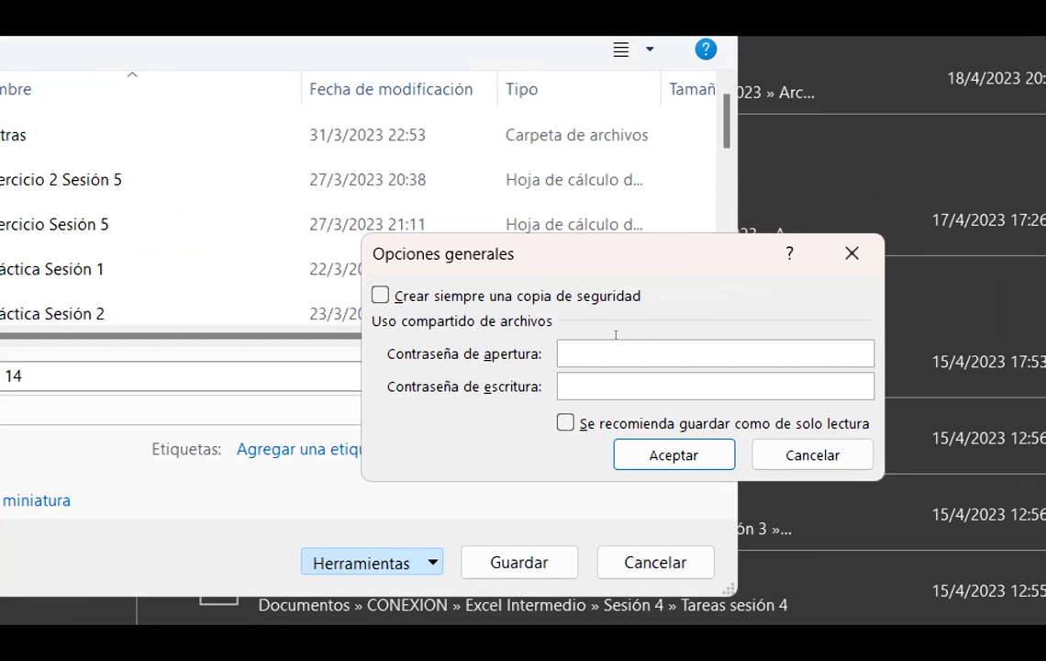
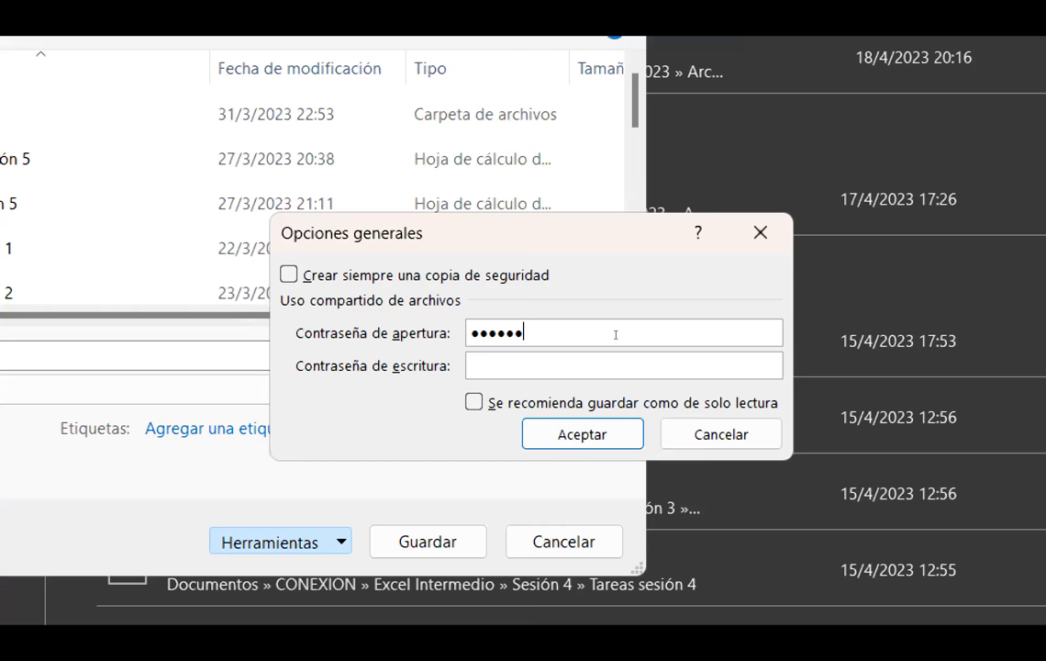
click(600, 349)
key(BackSpace)
key(BackSpace)
key(BackSpace)
key(BackSpace)
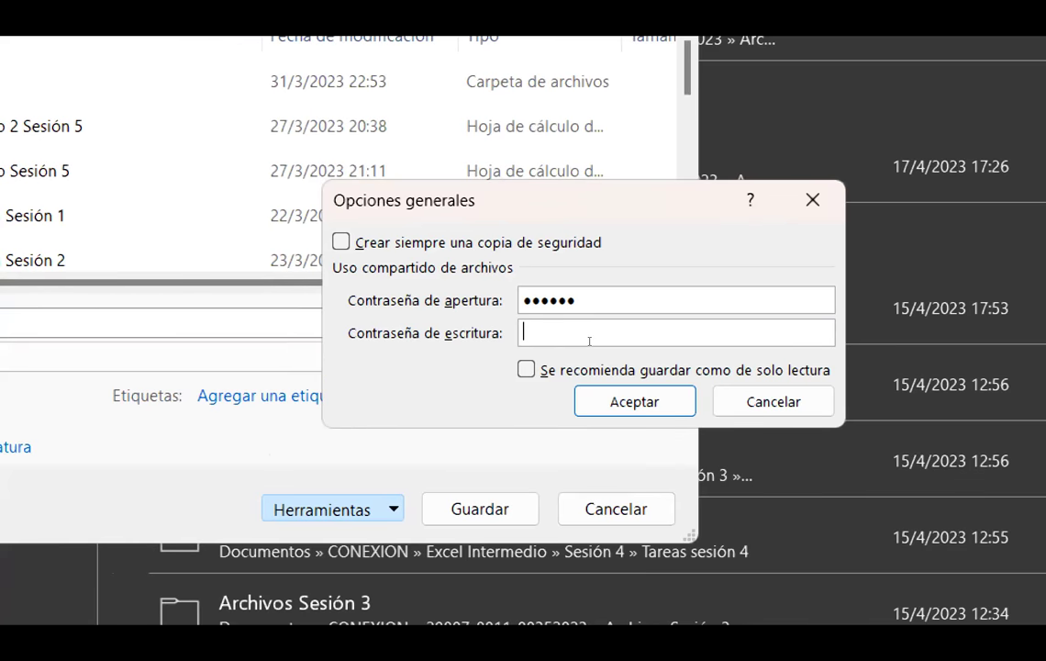
key(shift+Tab)
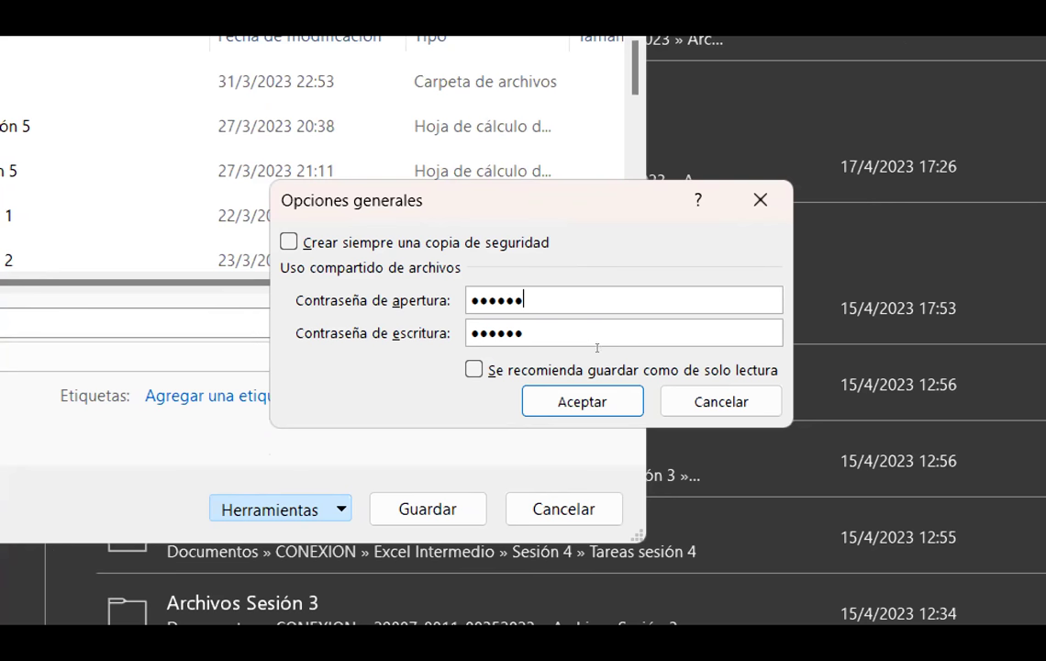
click(597, 401)
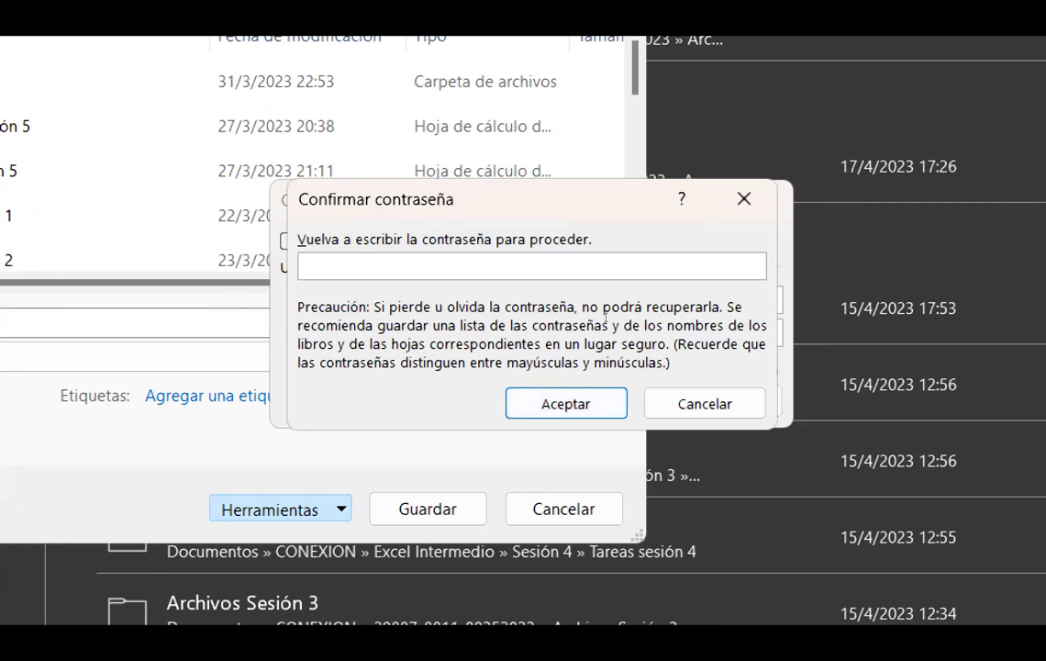
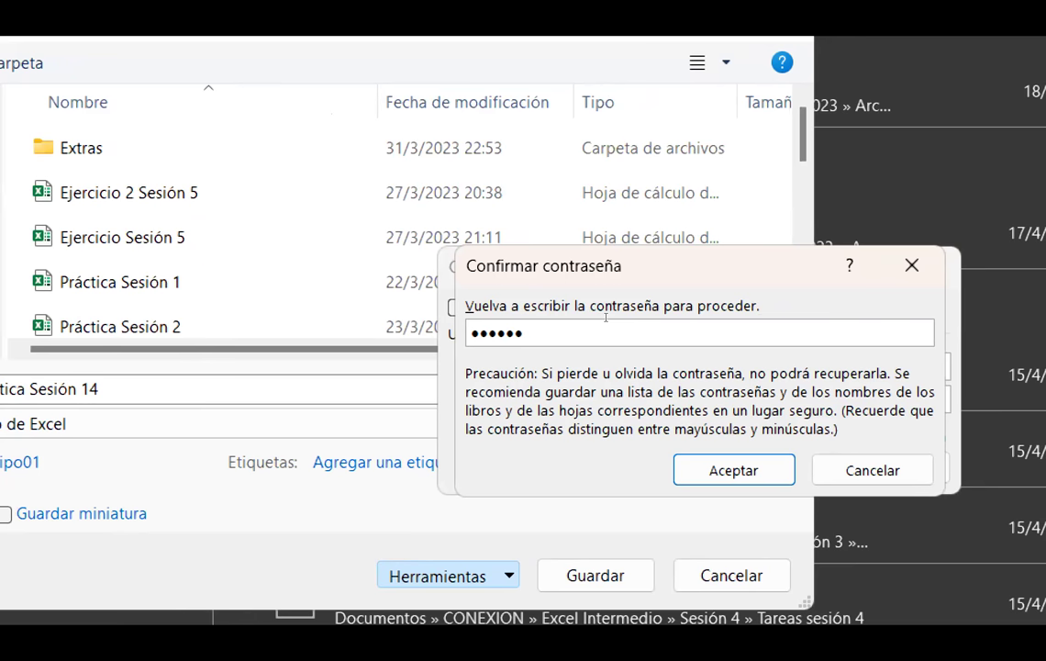
Re-enter and confirm the opening and modification passwords
key(Tab)
key(Return)
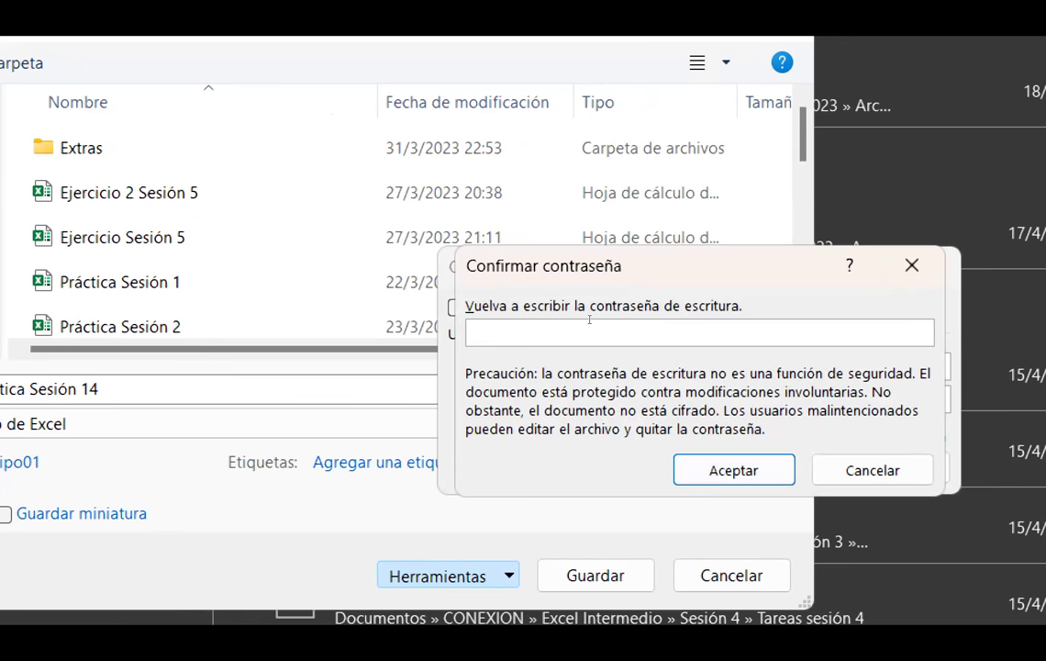
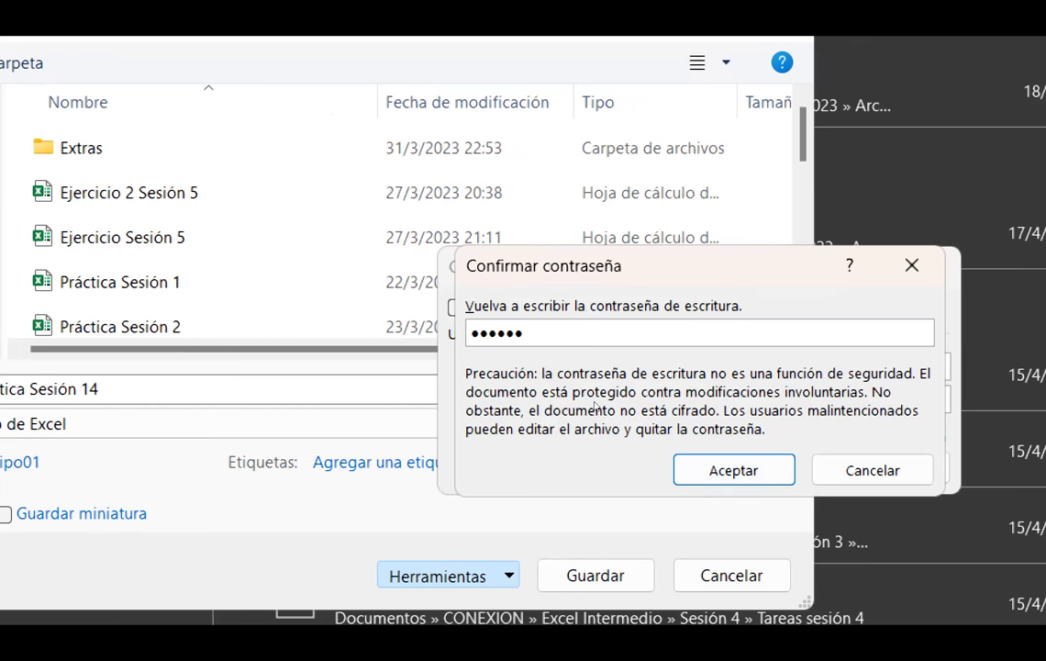
key(Return)
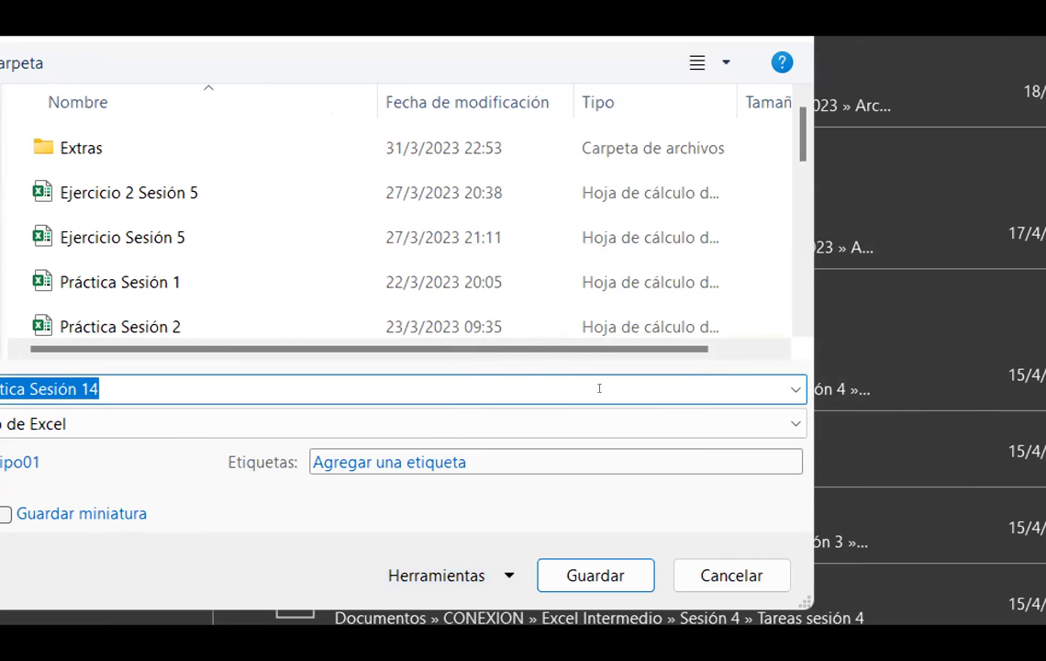
Save over the existing Práctica Sesión 14.xlsx and close Excel
key(Return)
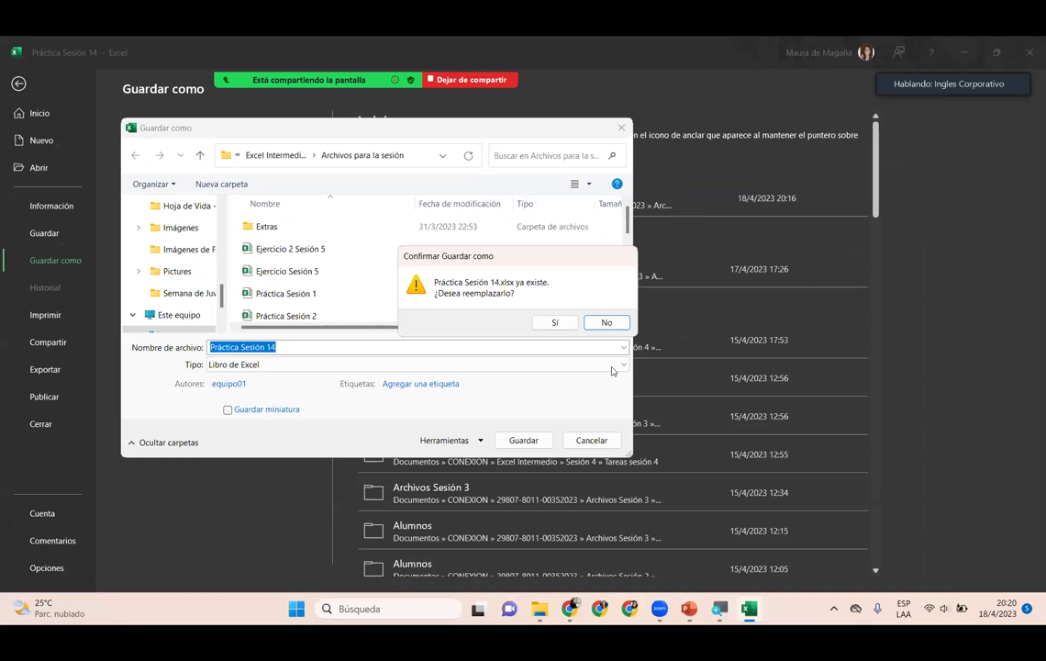
click(556, 323)
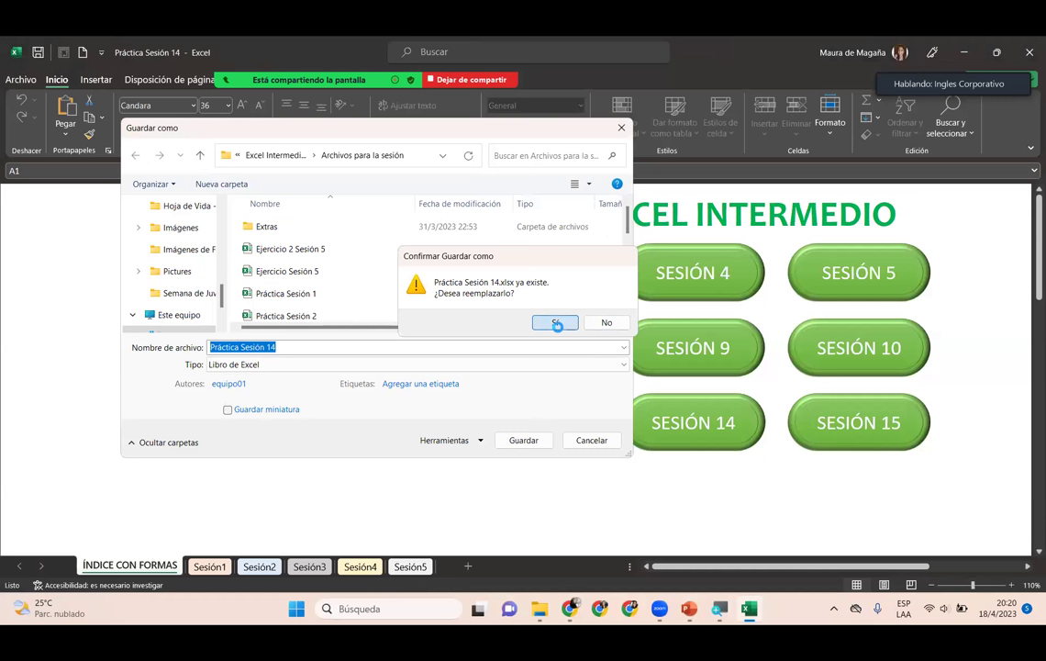
click(1030, 45)
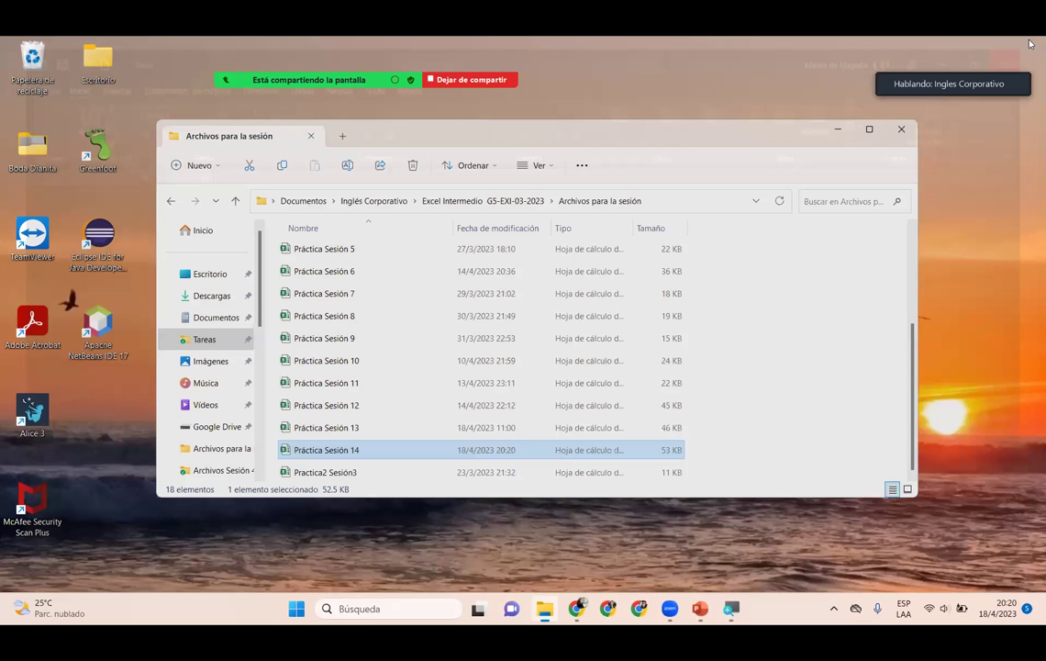
Reopen Práctica Sesión 14 after a failed first try, supplying the opening and write passwords
double_click(317, 451)
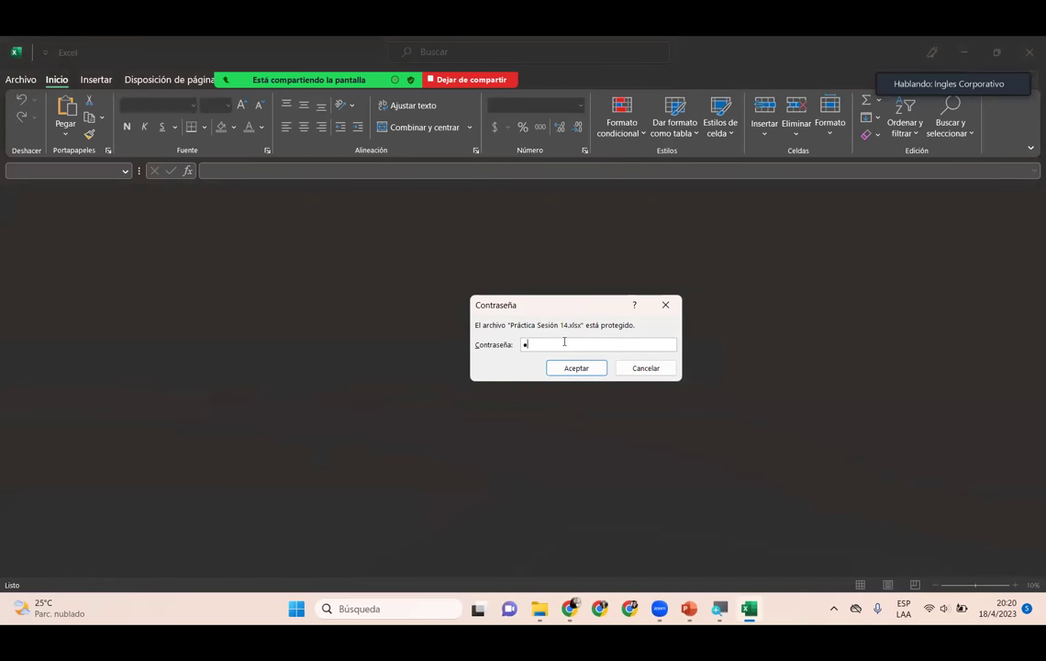
key(Return)
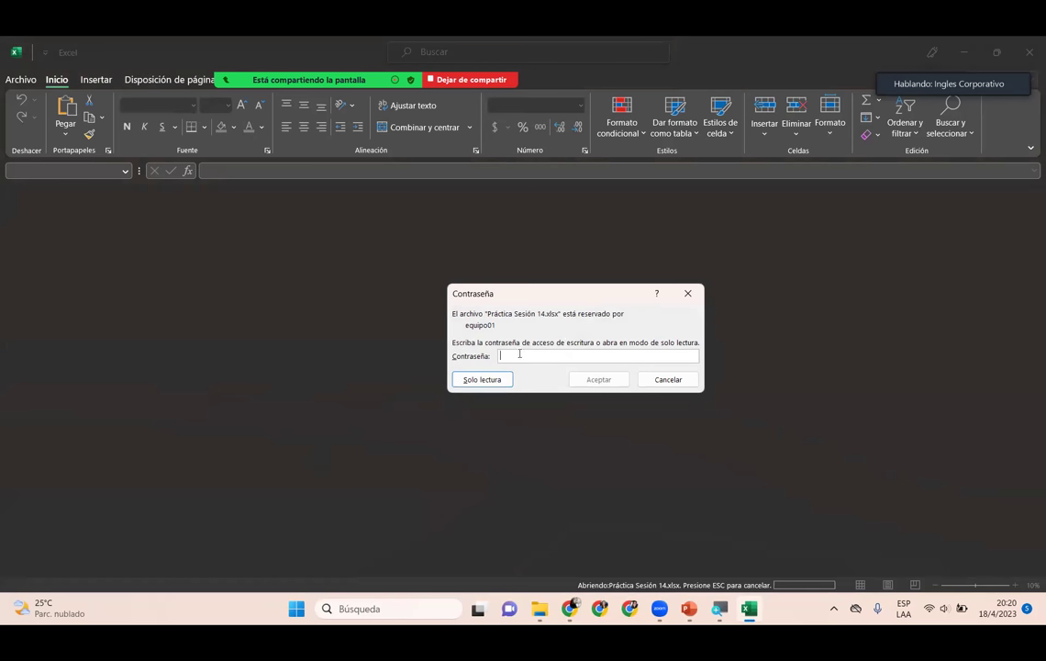
click(688, 294)
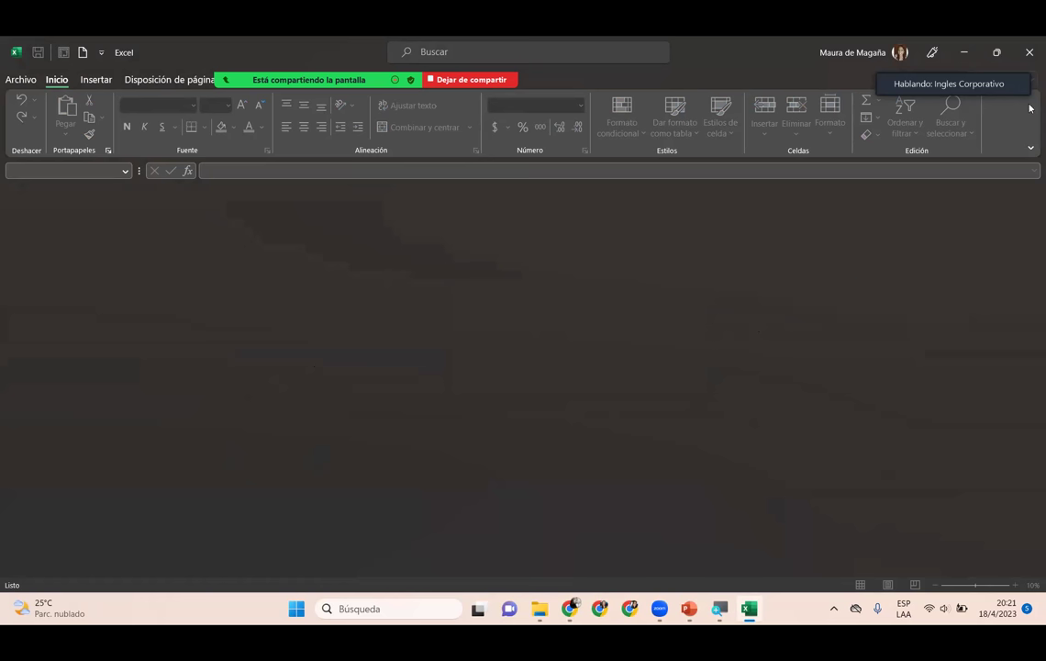
click(1030, 49)
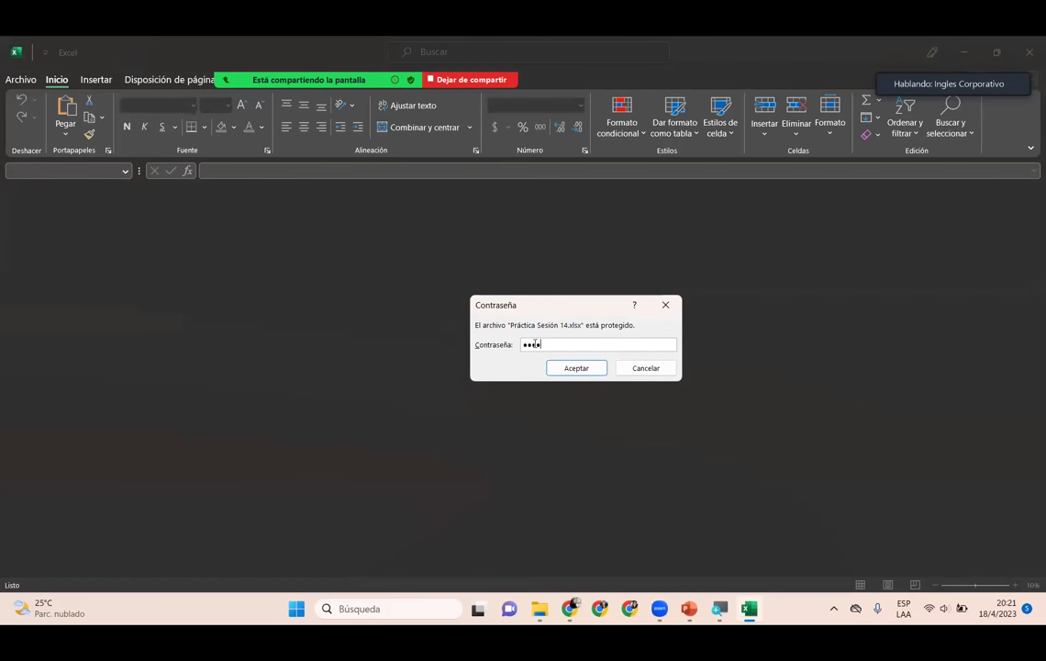
key(Return)
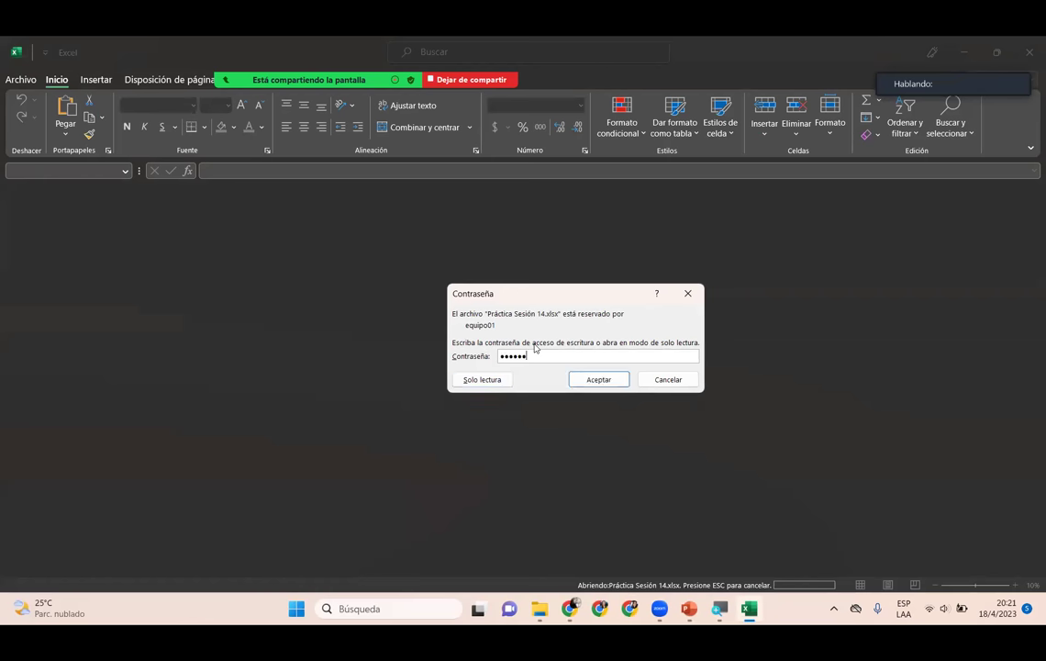
key(Return)
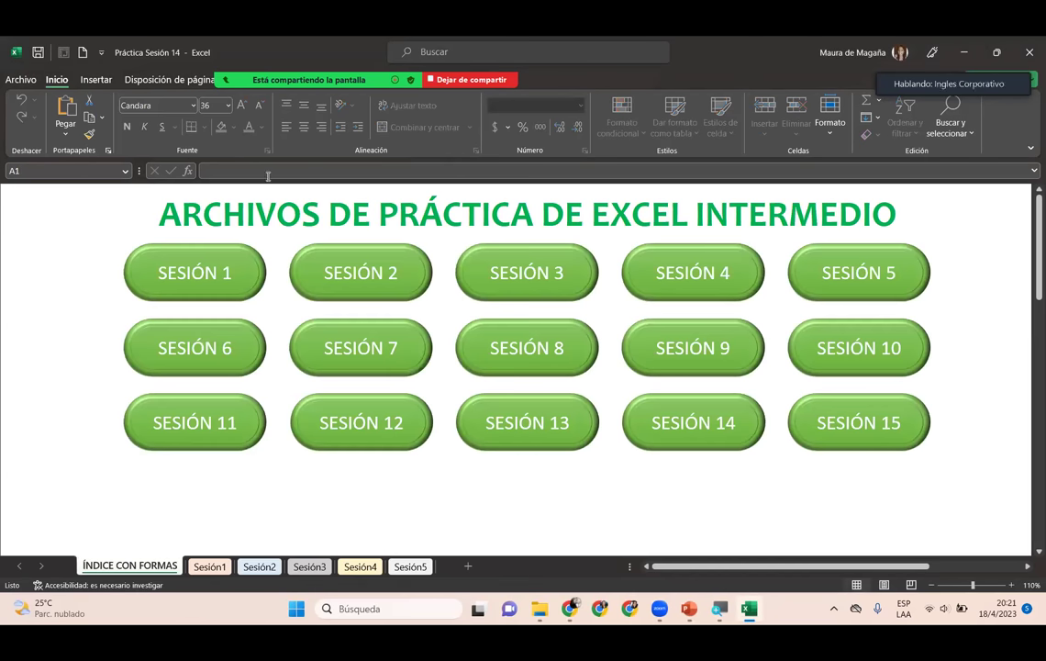
Save Práctica Sesión 14 over the existing file with read-only recommended checked in General Options
key(alt+f)
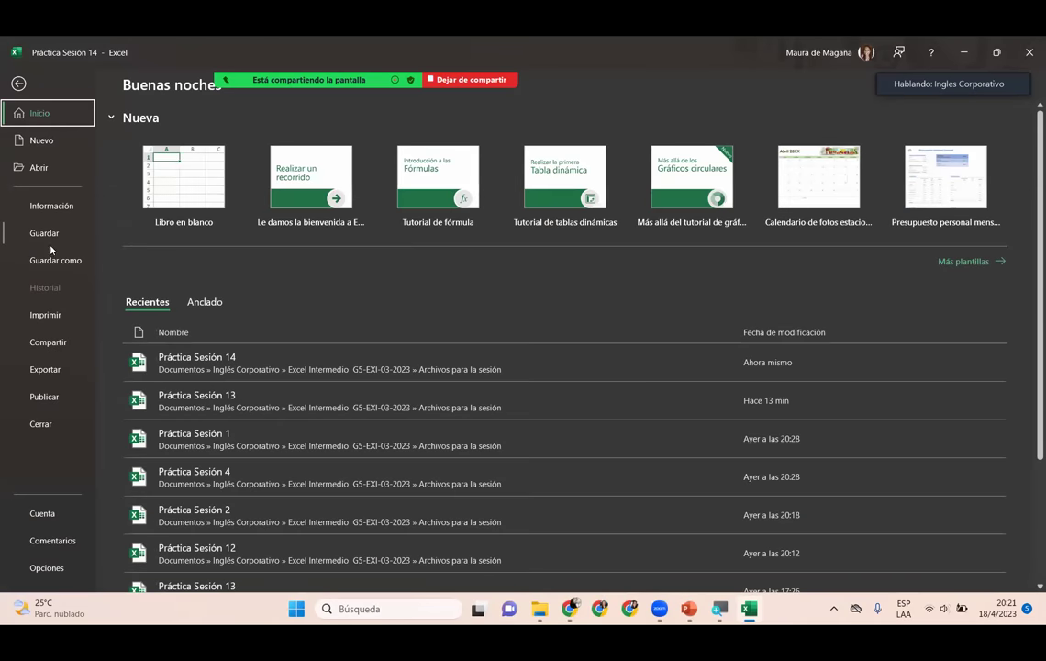
click(60, 260)
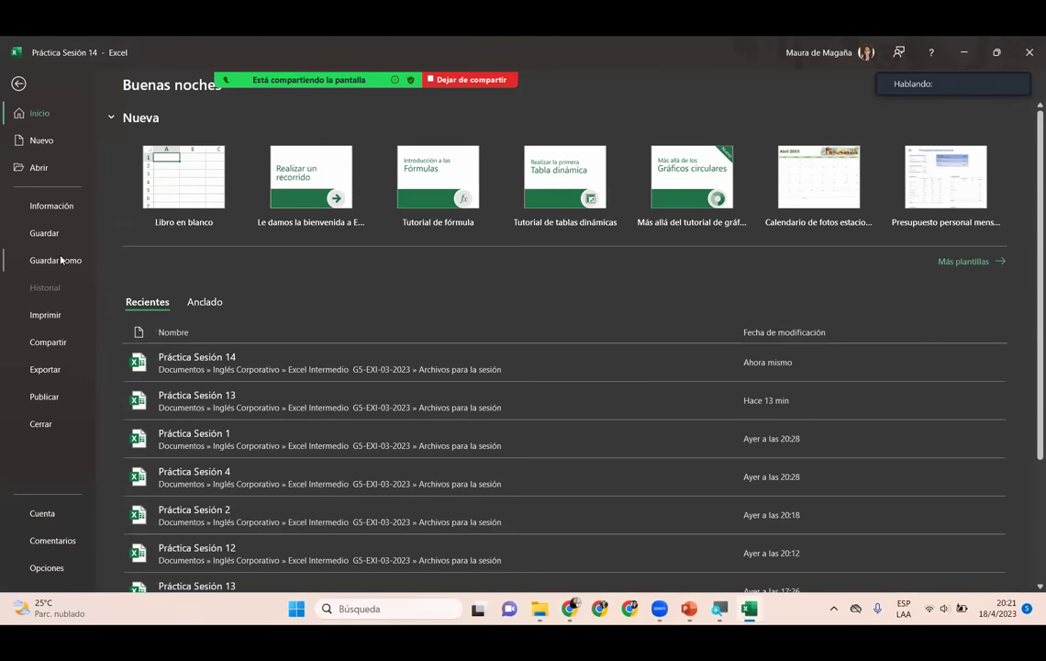
click(206, 321)
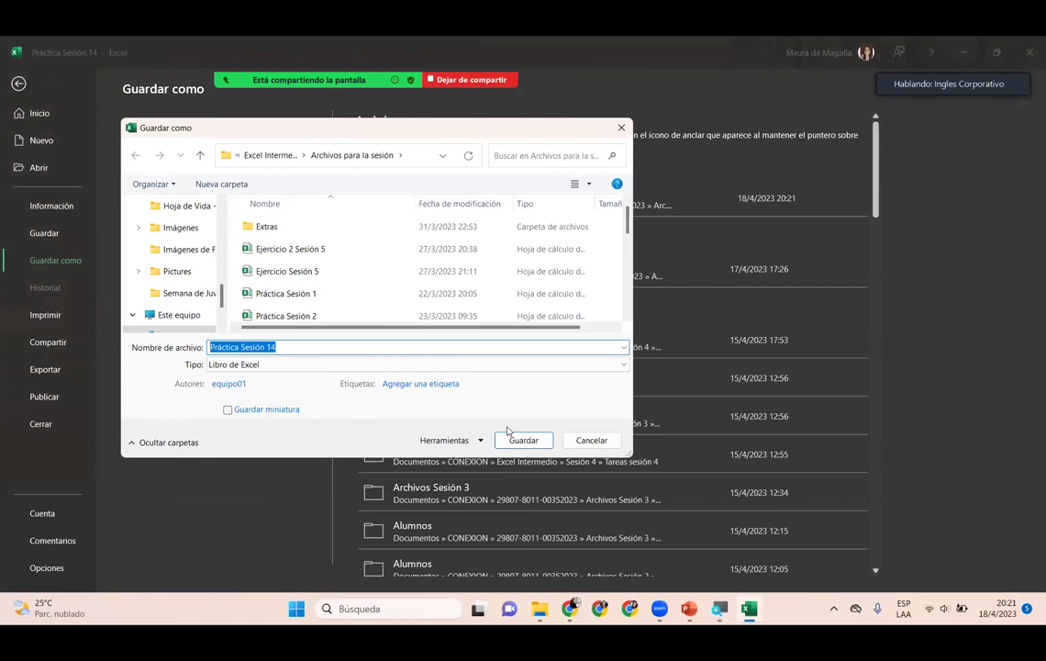
click(477, 441)
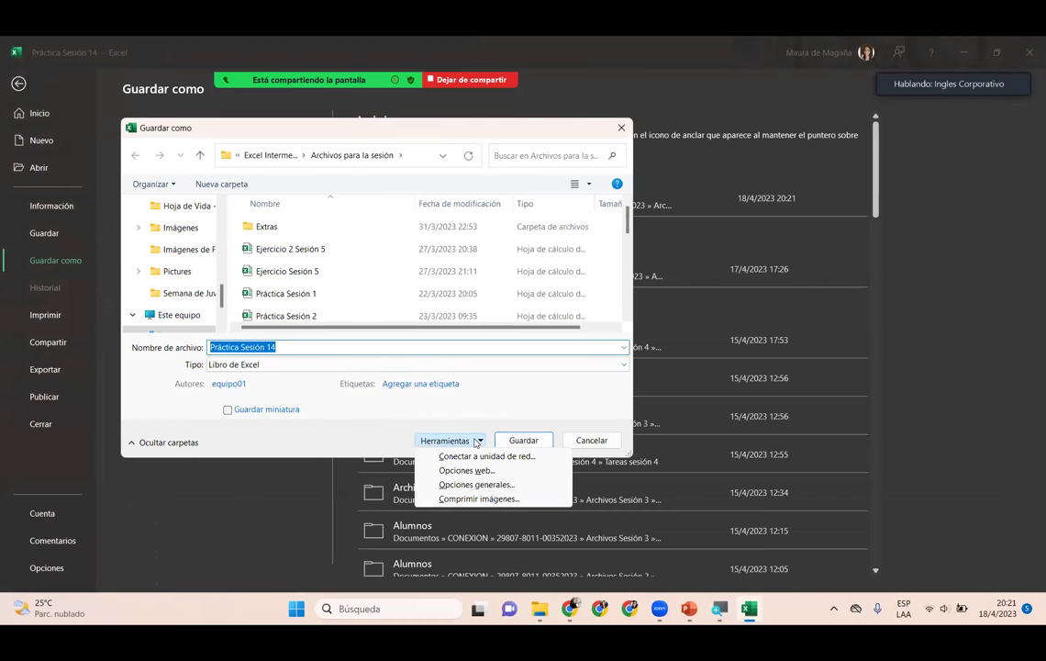
click(486, 488)
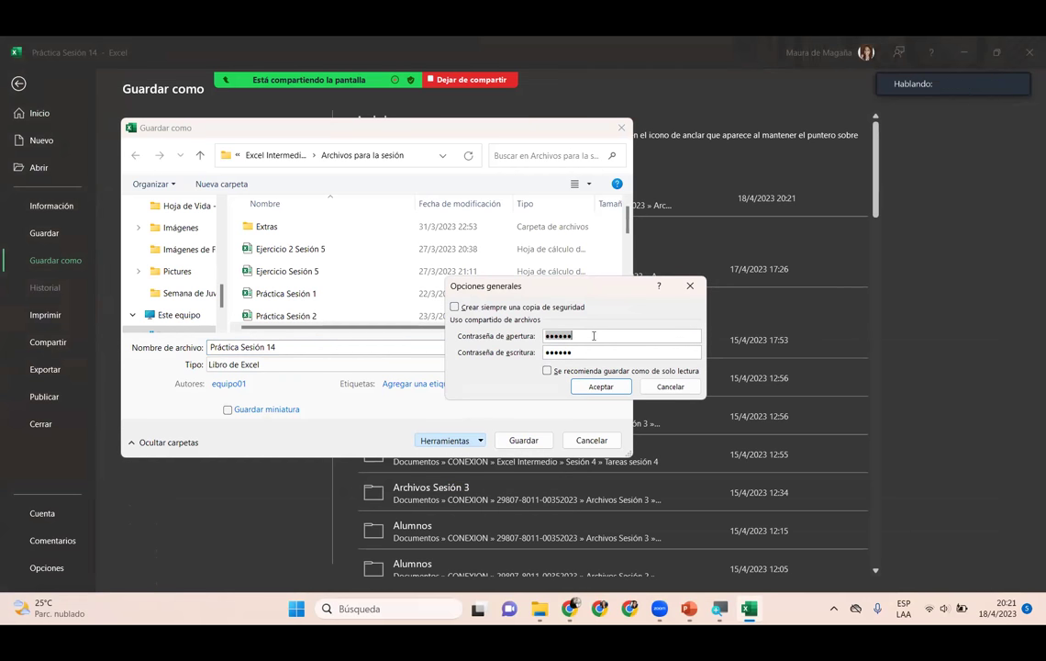
click(552, 374)
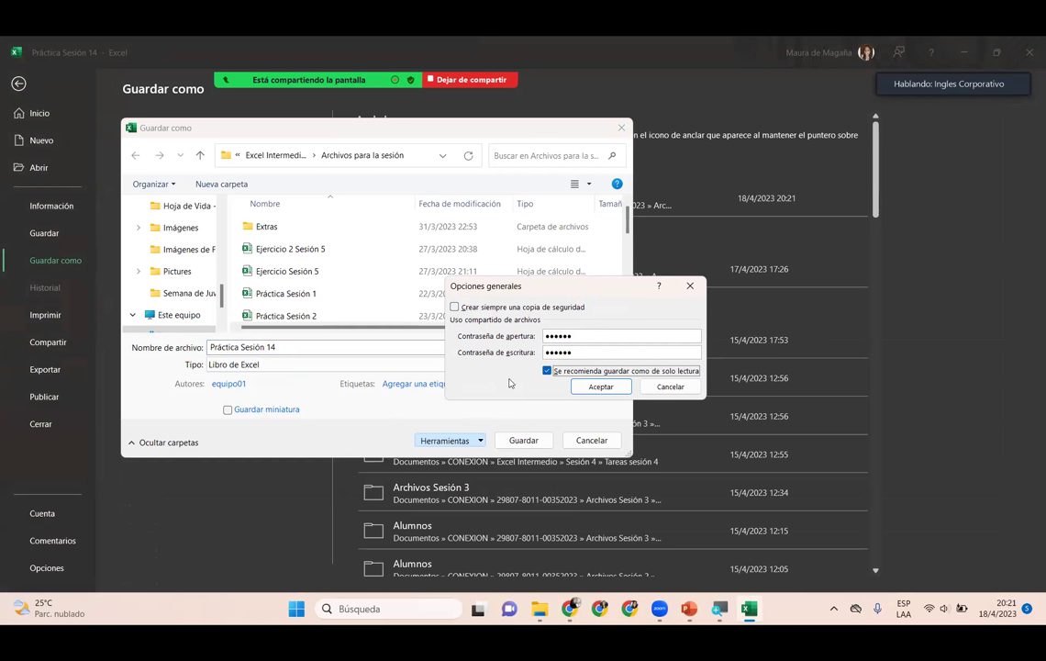
click(618, 390)
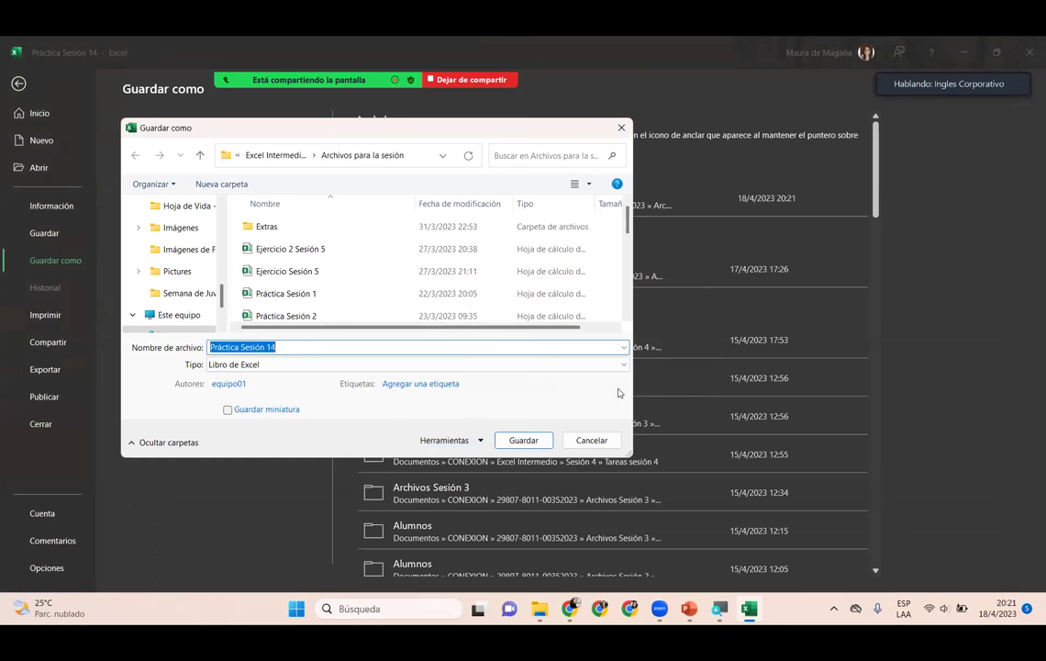
click(539, 438)
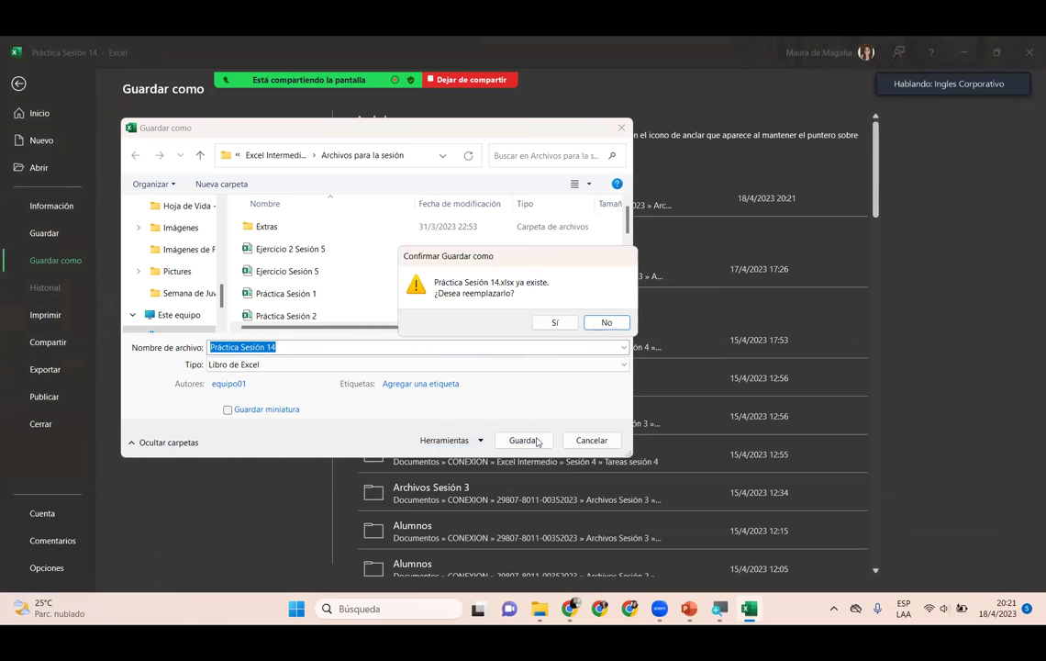
click(555, 323)
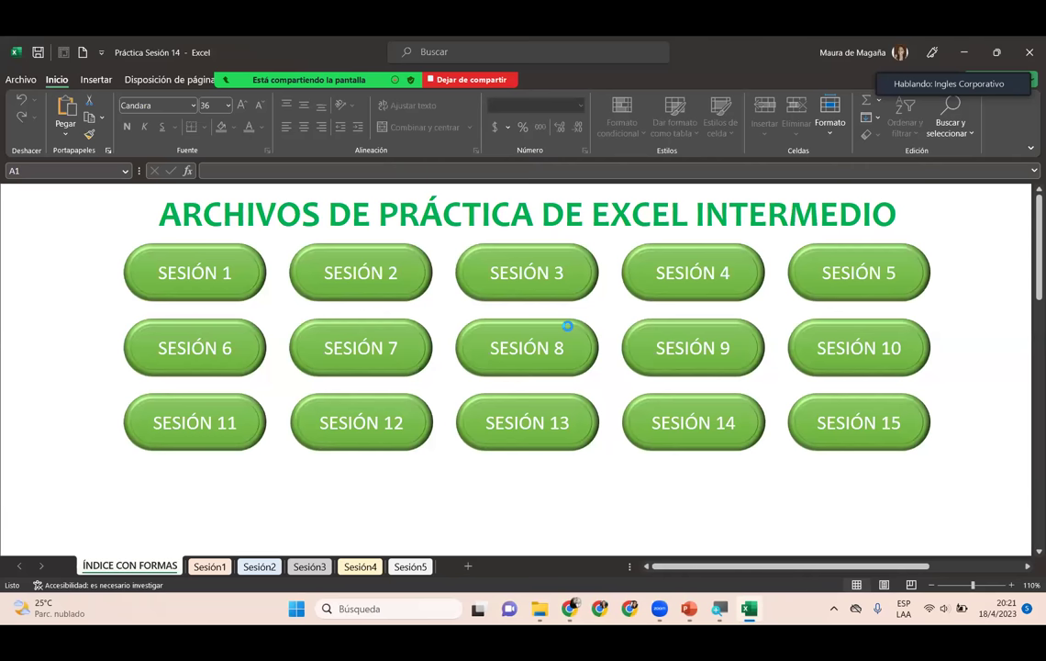
Close the workbook and reopen Práctica Sesión 14 in read-only mode with its opening password
click(1029, 53)
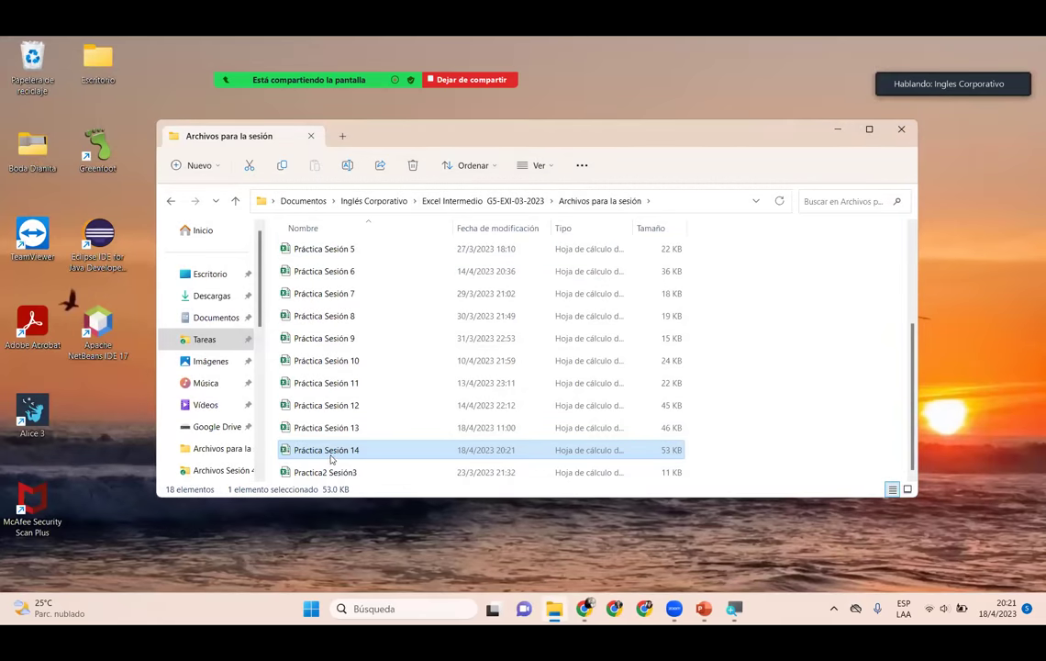
double_click(331, 459)
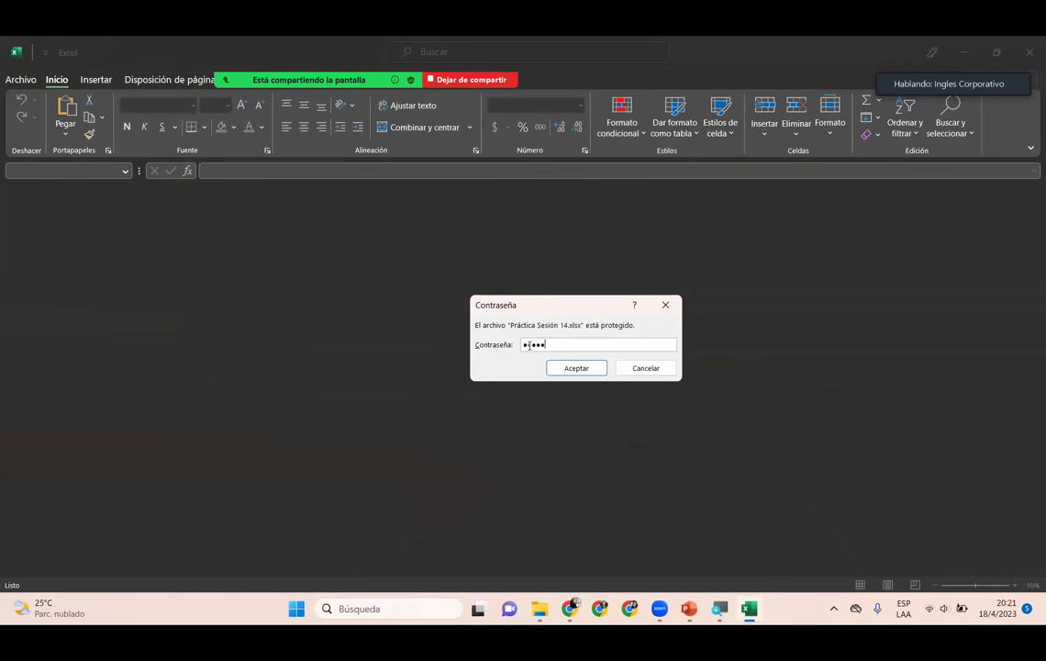
key(Return)
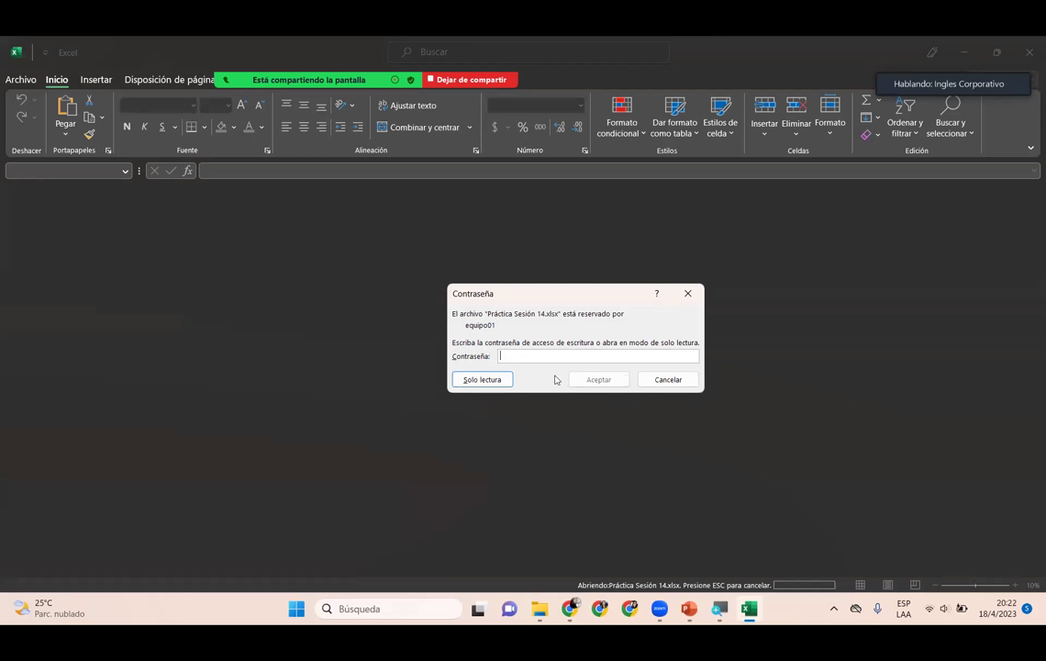
click(503, 383)
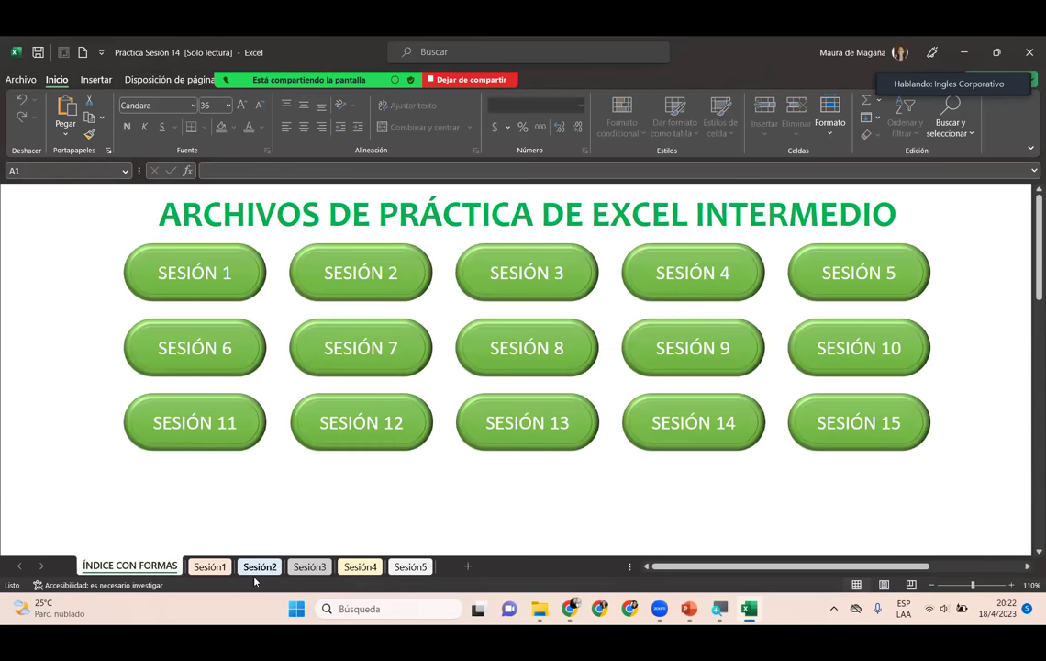
click(257, 569)
click(309, 567)
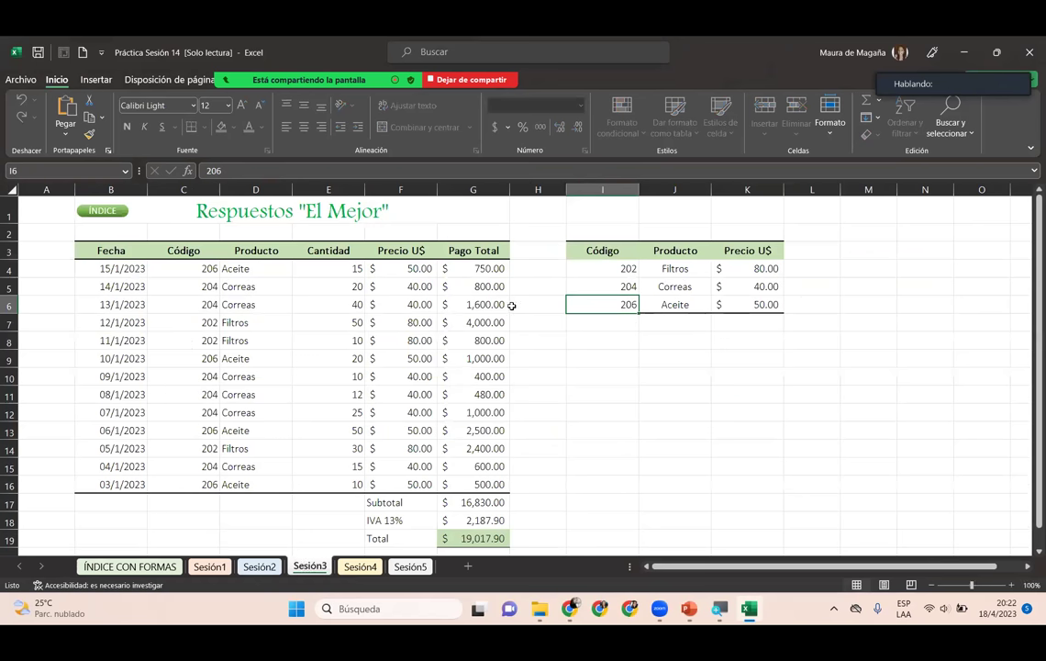
click(735, 267)
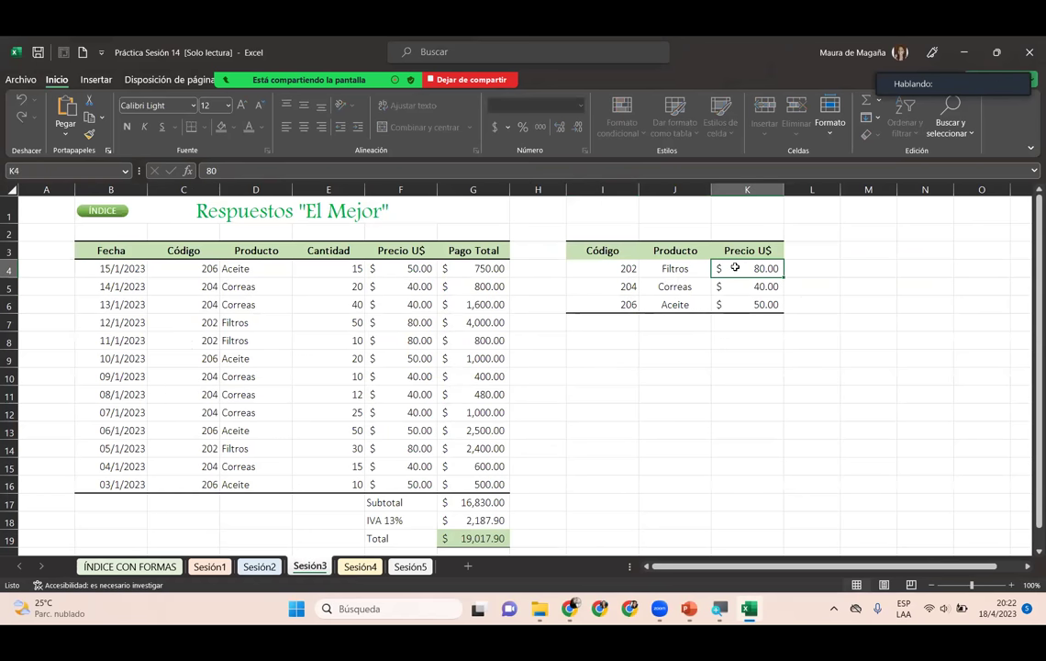
key(BackSpace)
key(Return)
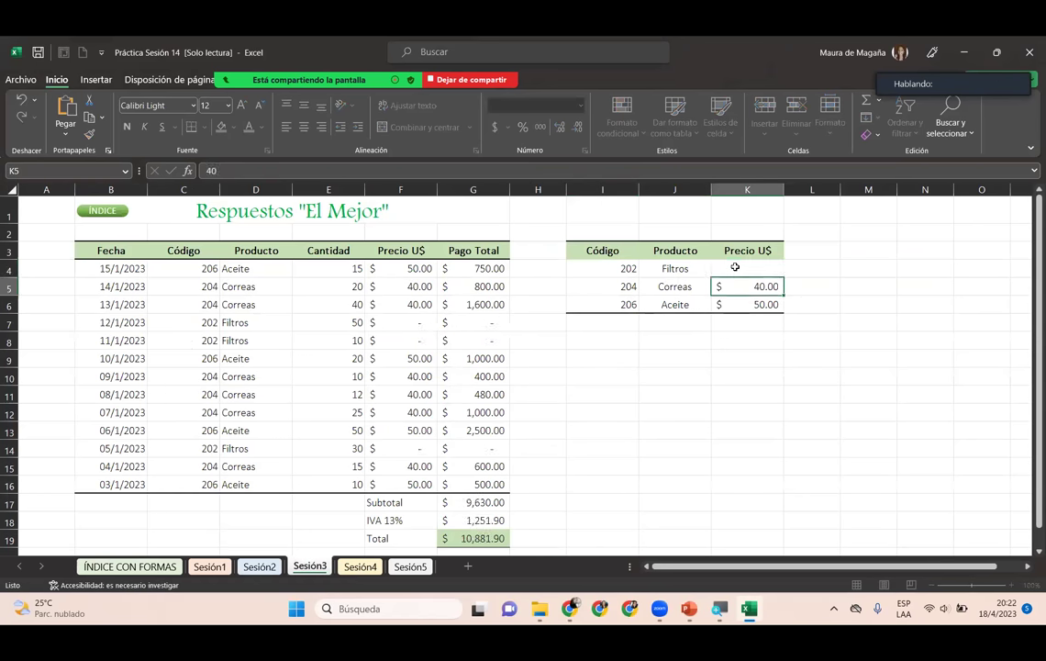
key(Return)
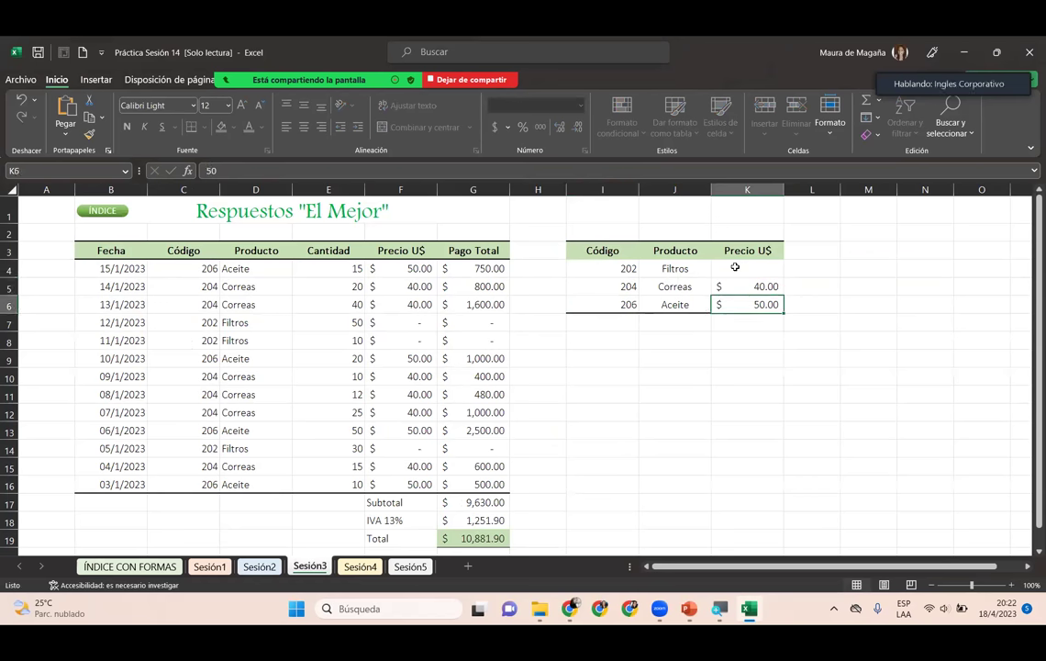
key(ctrl+z)
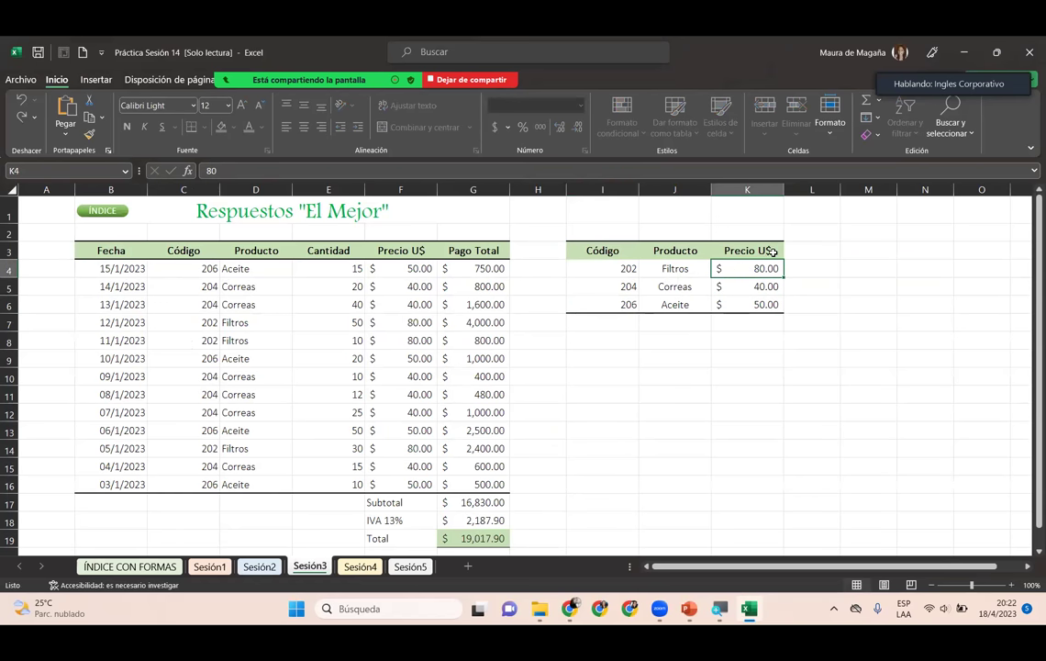
click(725, 287)
click(677, 285)
click(477, 286)
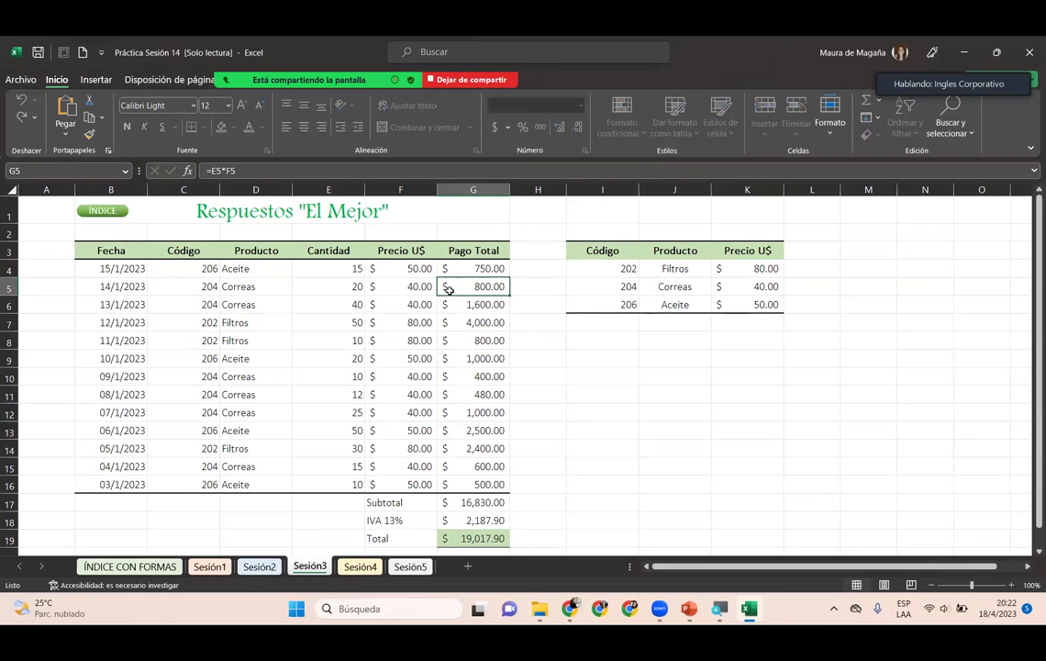
click(196, 322)
click(747, 267)
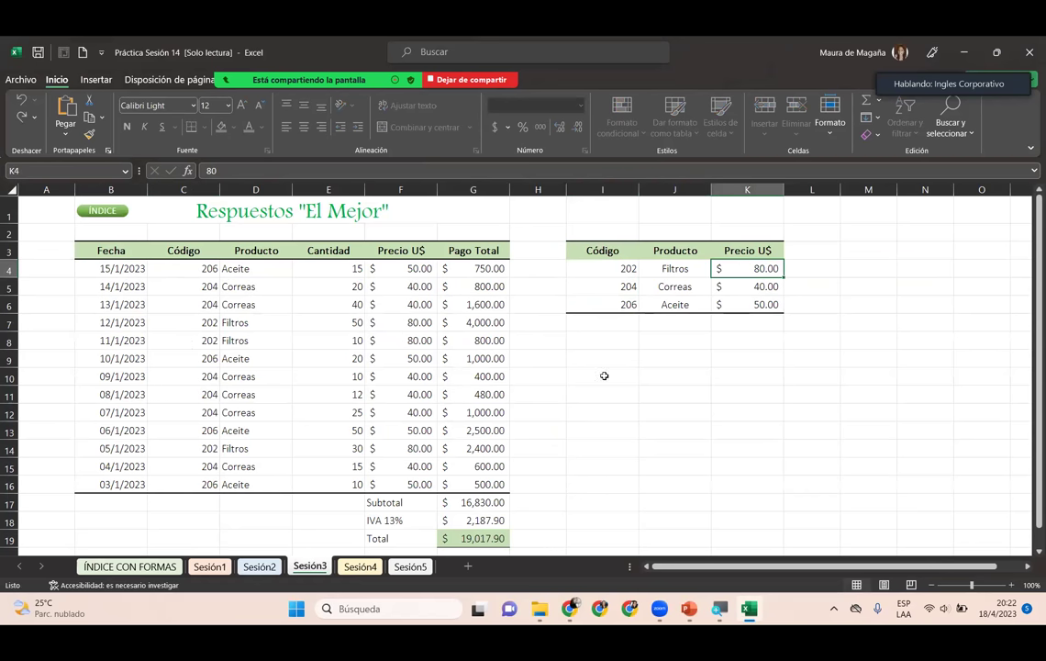
click(758, 287)
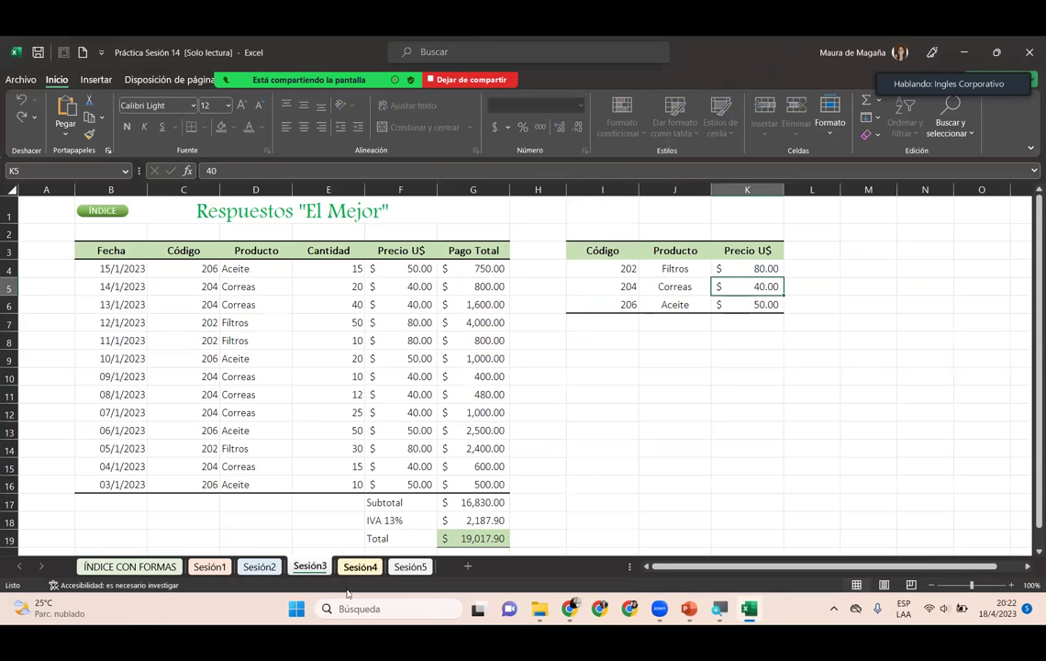
click(361, 566)
click(259, 566)
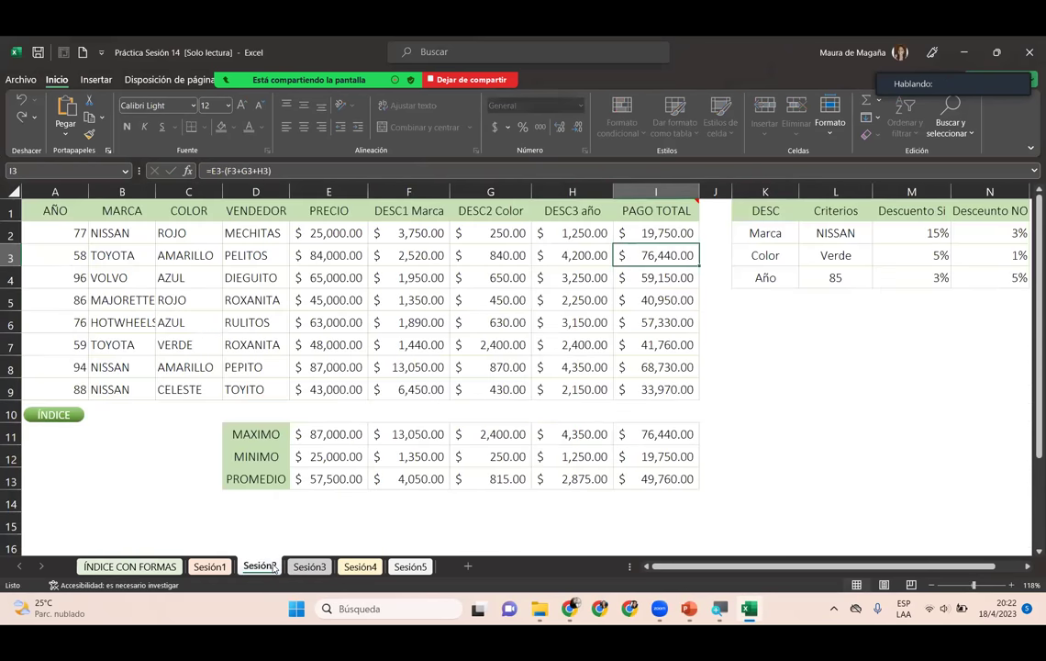
click(210, 566)
click(129, 566)
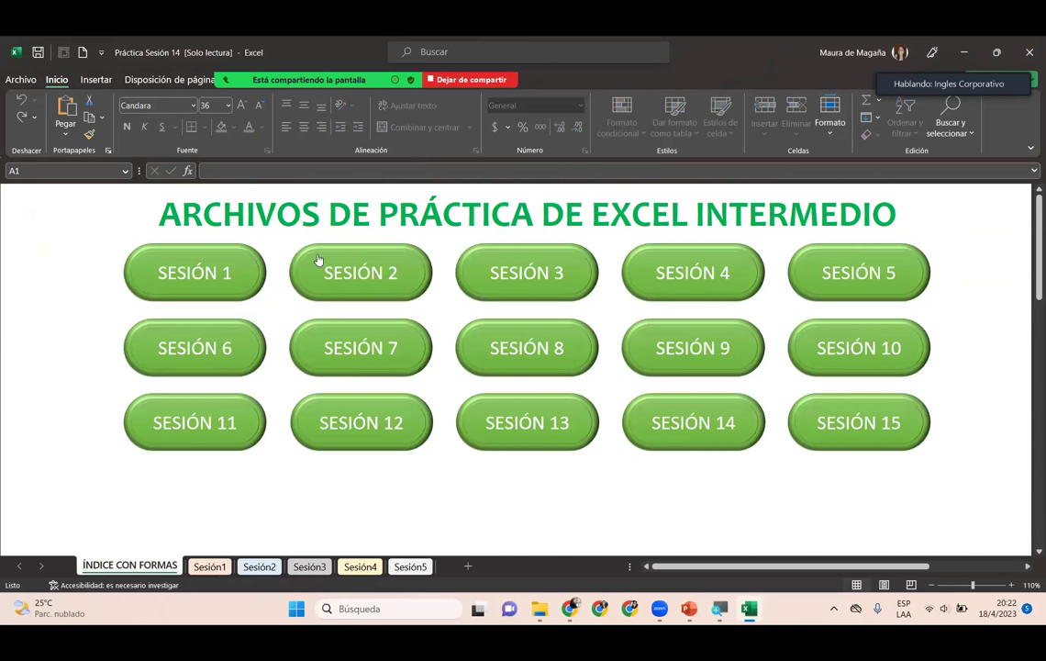
Try saving the read-only workbook, dismiss the cannot-save warning, and show the Información page
key(ctrl+s)
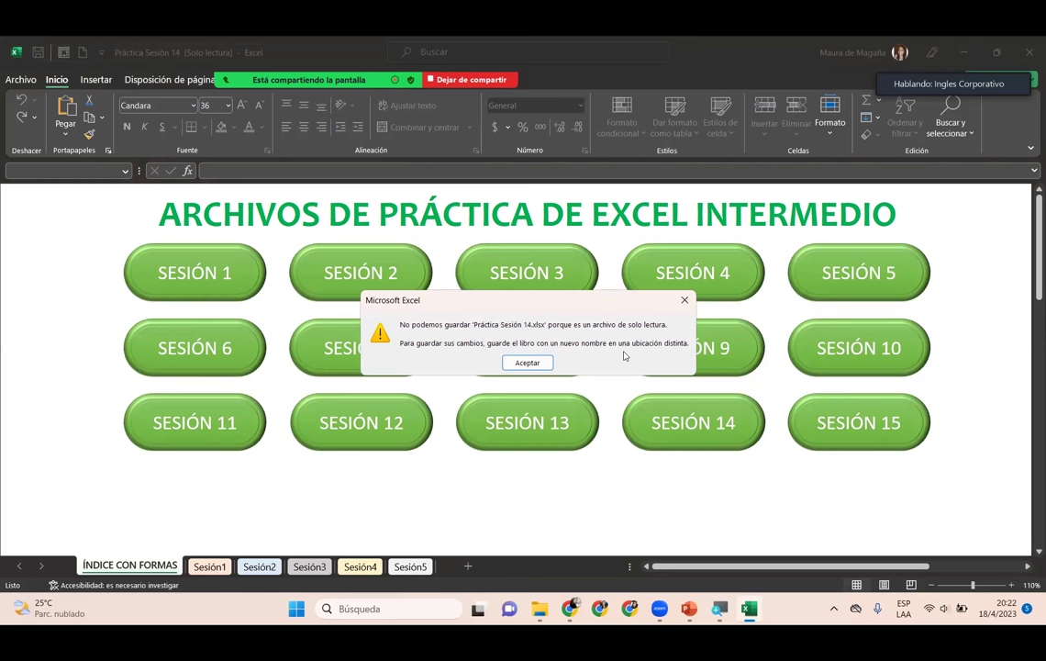
click(686, 305)
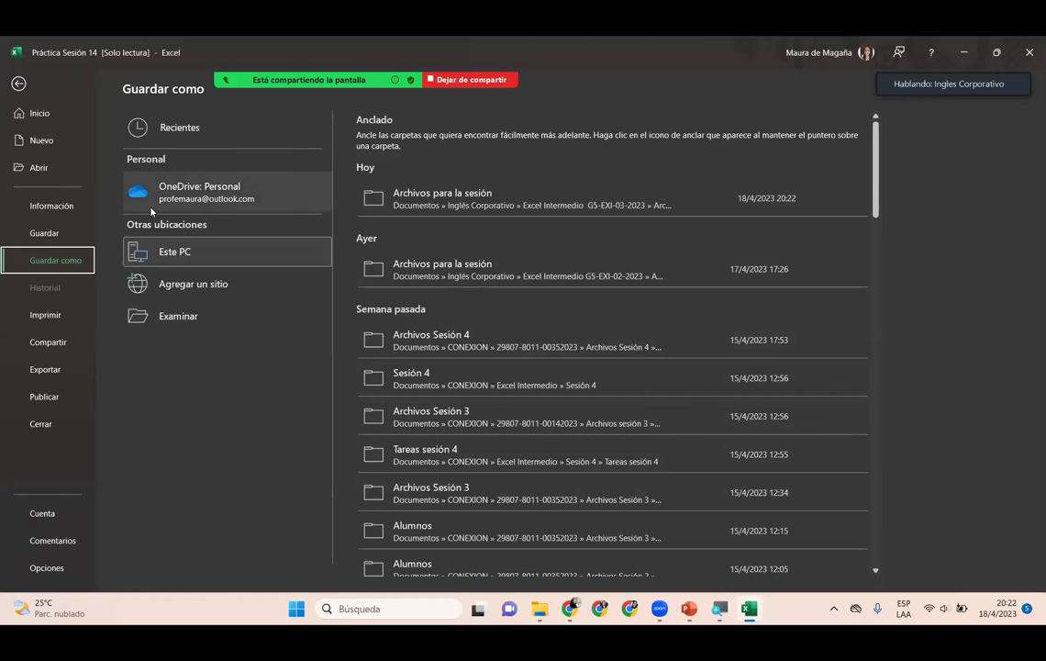
click(63, 207)
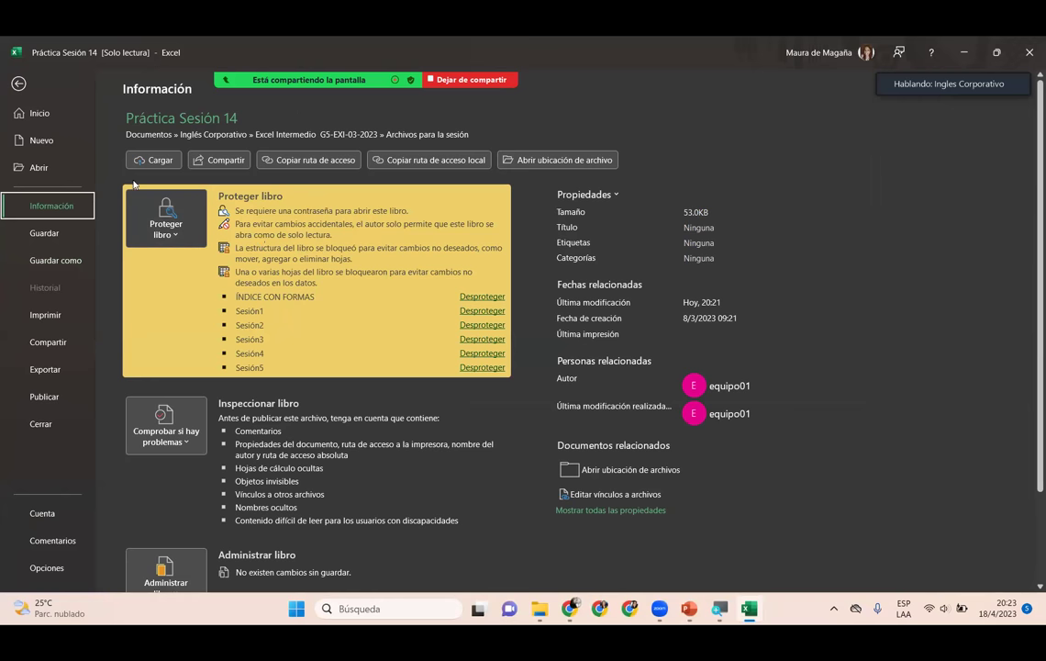
Open the SESIÓN 1 linked workbook, browse its Práctica and Función PROMEDIO sheets, then close it
click(19, 83)
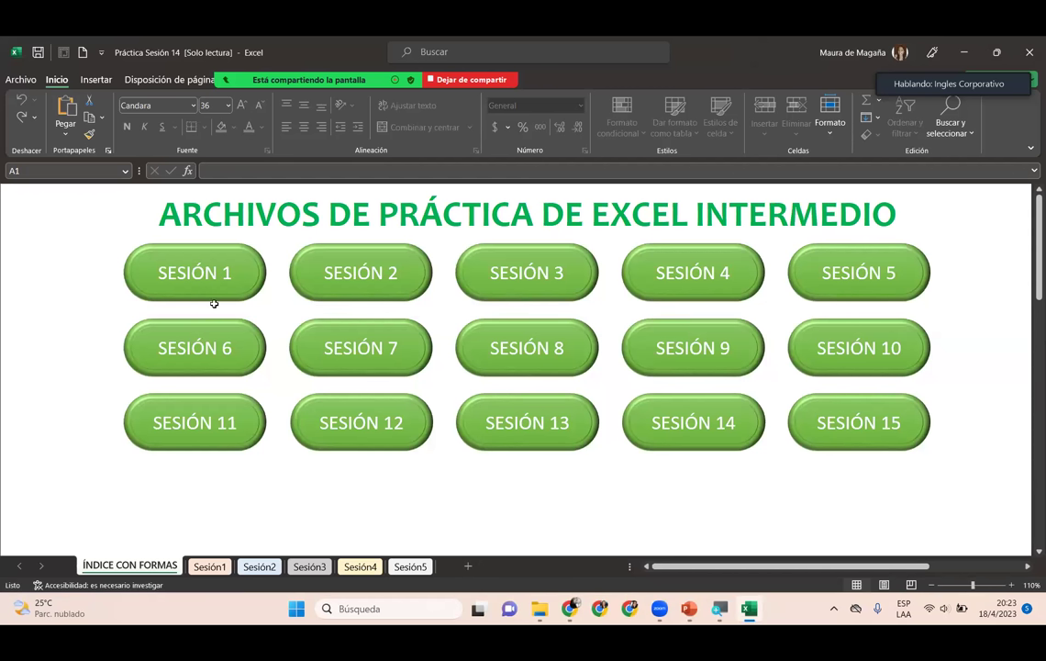
click(226, 274)
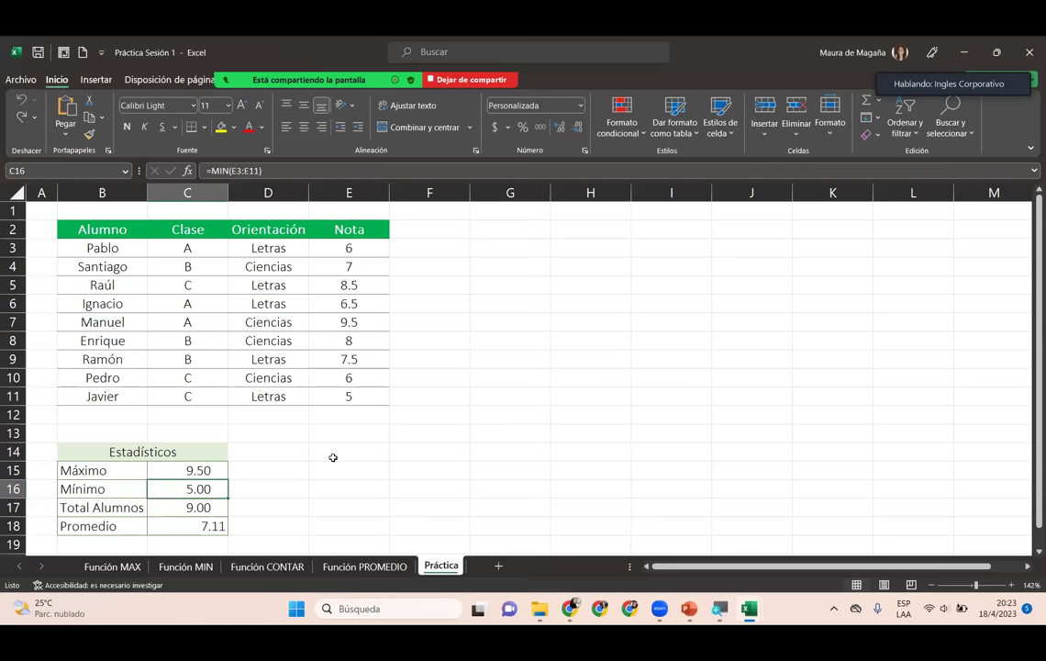
click(358, 280)
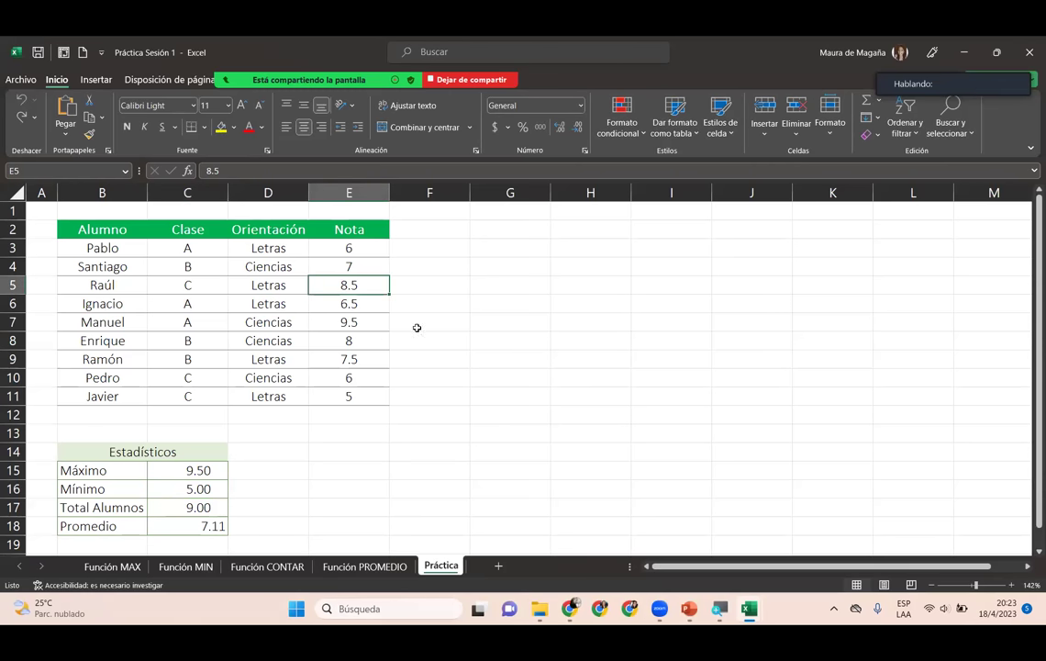
click(370, 565)
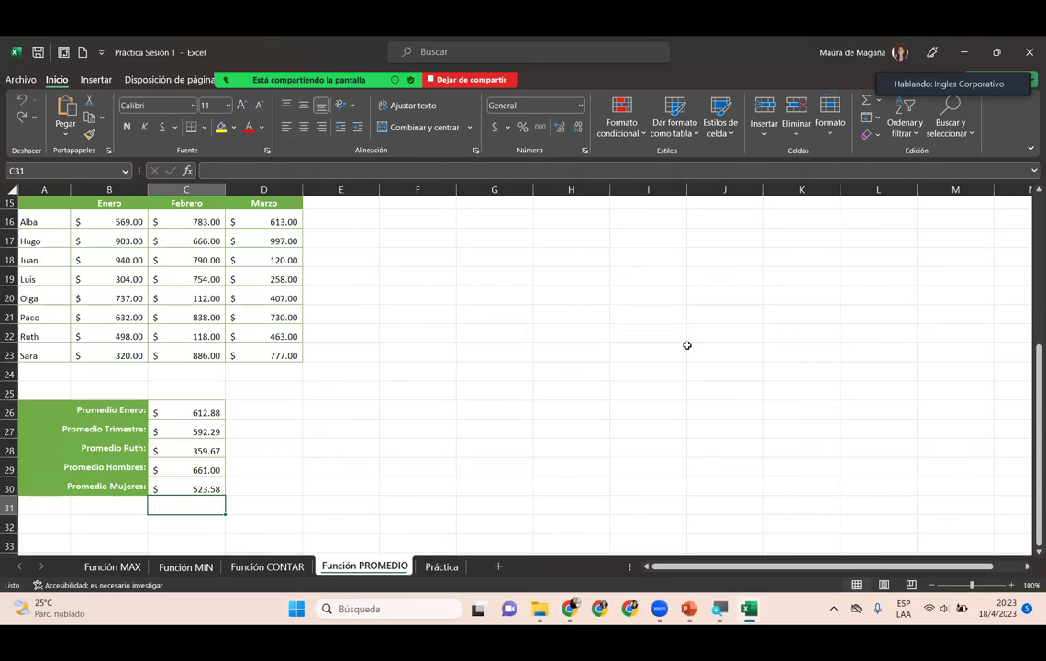
scroll(1029, 344, up, 1)
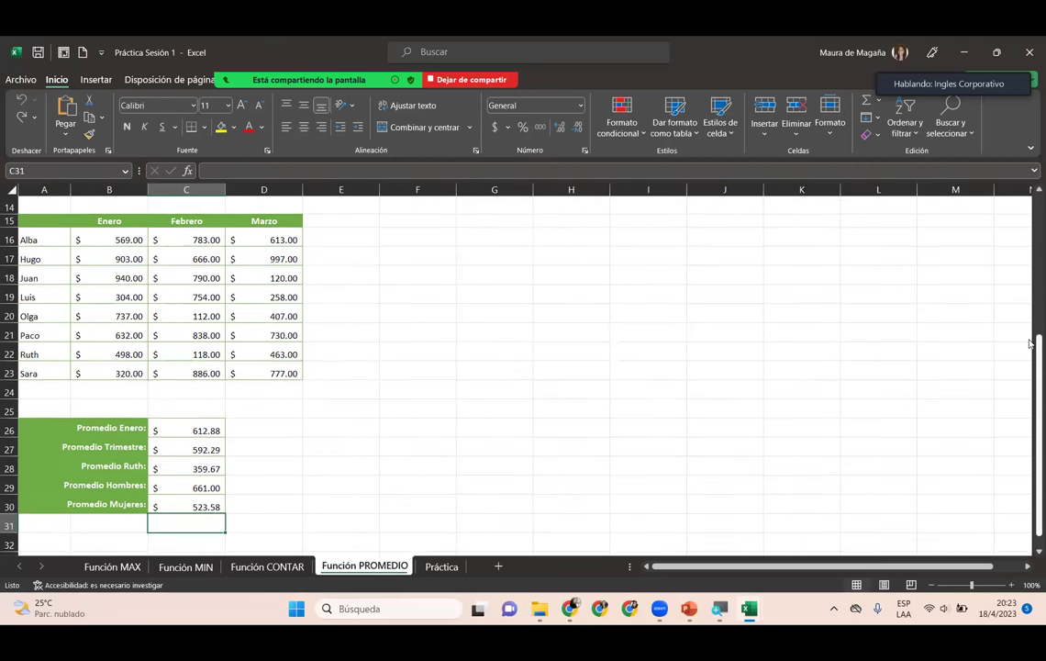
scroll(1030, 343, up, 1)
scroll(1029, 343, down, 1)
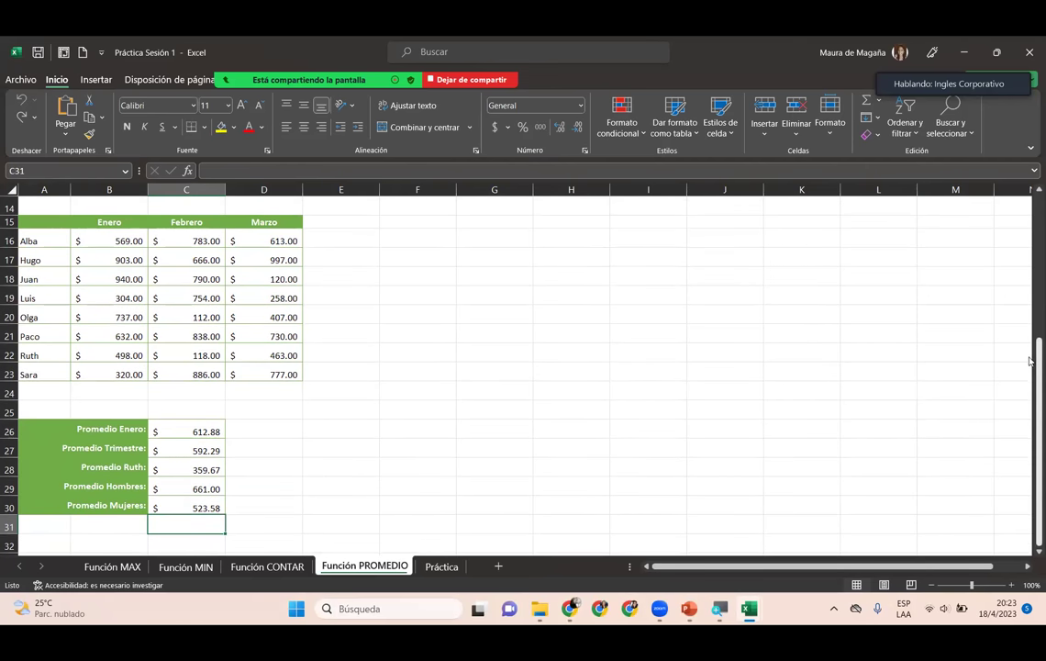
drag(1030, 360, 1029, 174)
drag(1029, 215, 1035, 229)
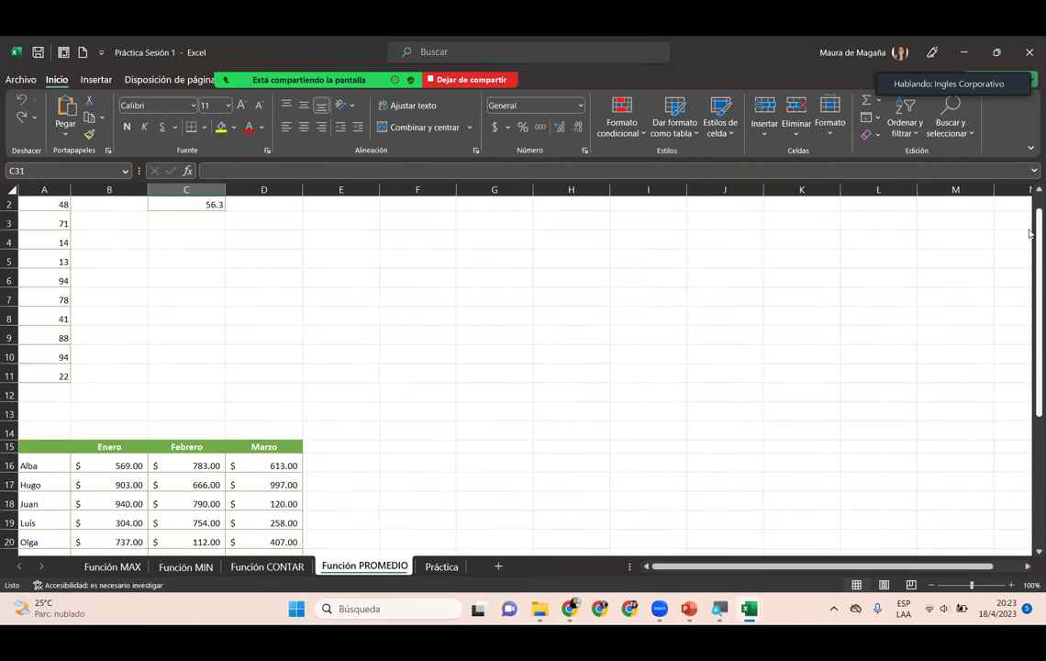
click(1029, 53)
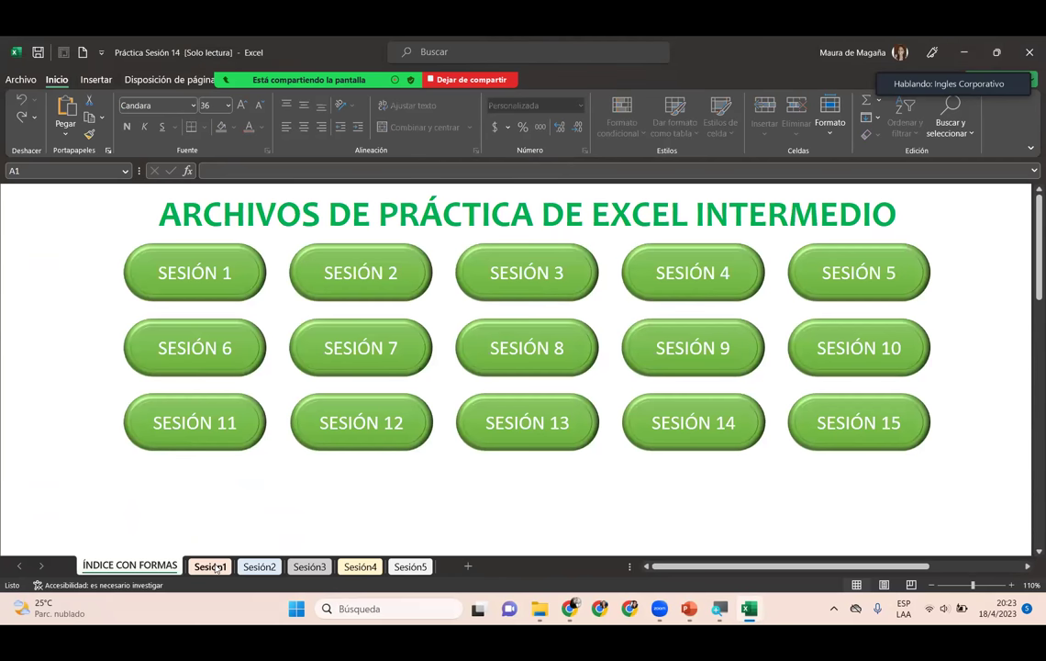
click(208, 567)
click(261, 567)
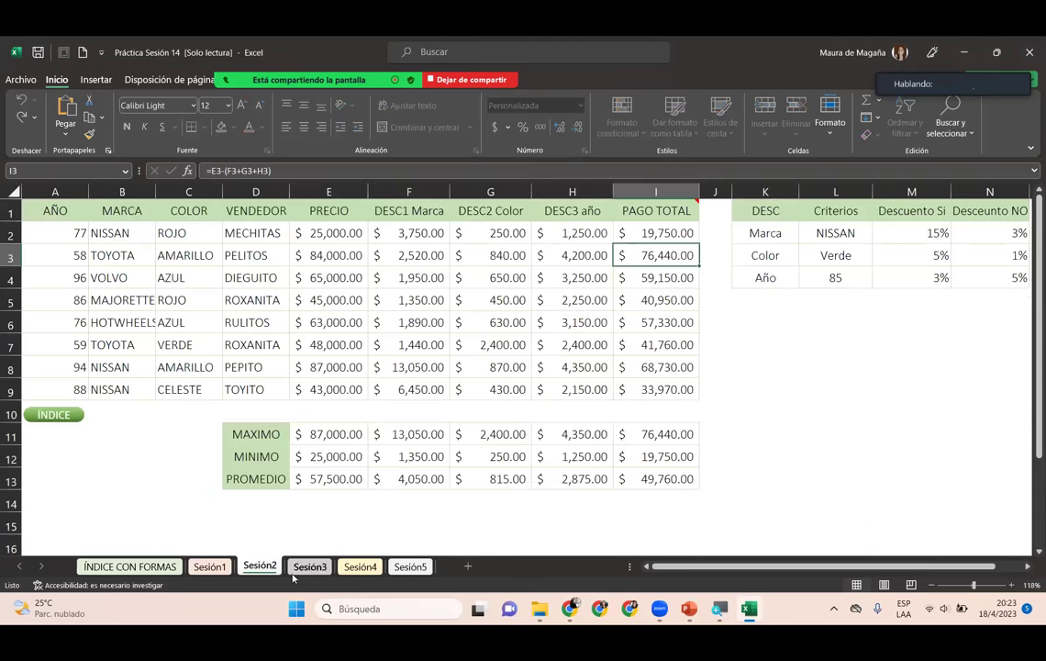
click(309, 567)
click(360, 566)
click(411, 566)
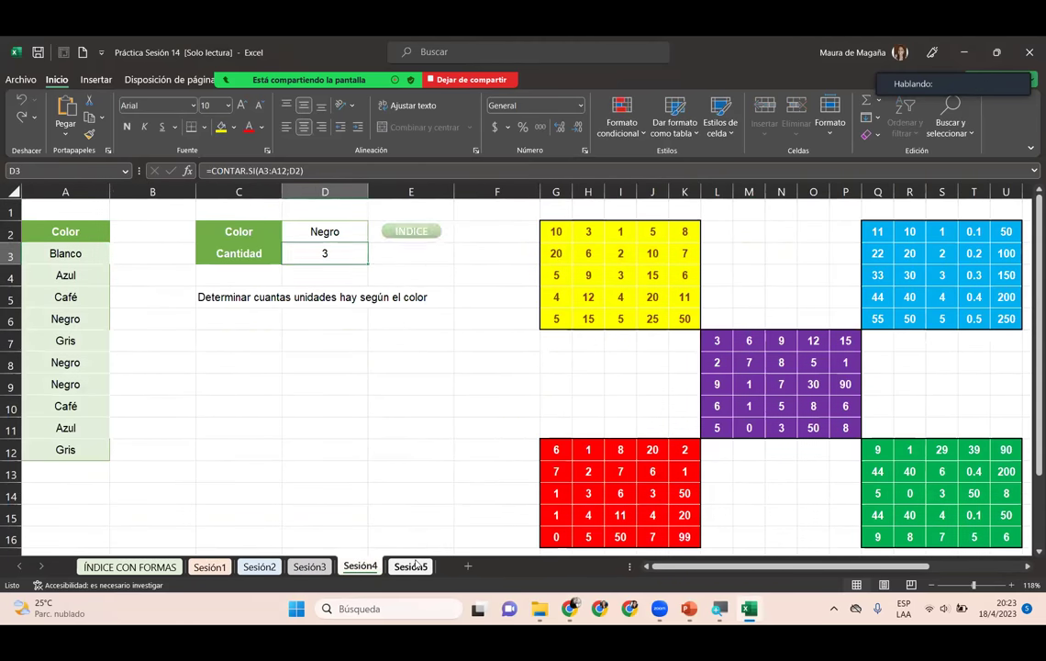
click(129, 566)
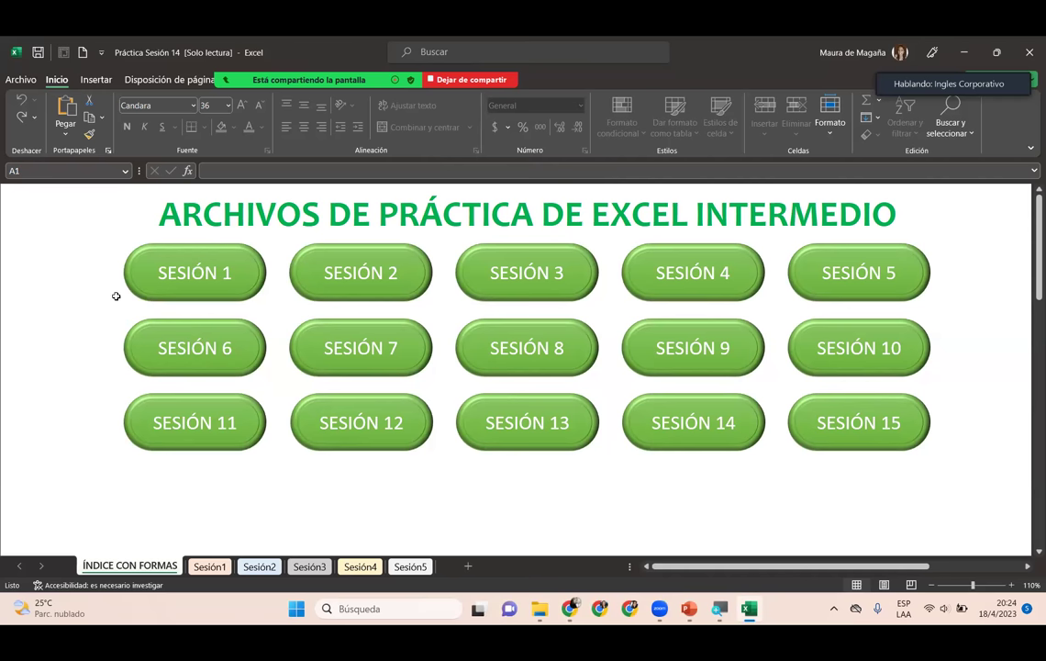
Save a read-only-recommended copy named Copia de Práctica Sesión 14 via General Options
click(20, 80)
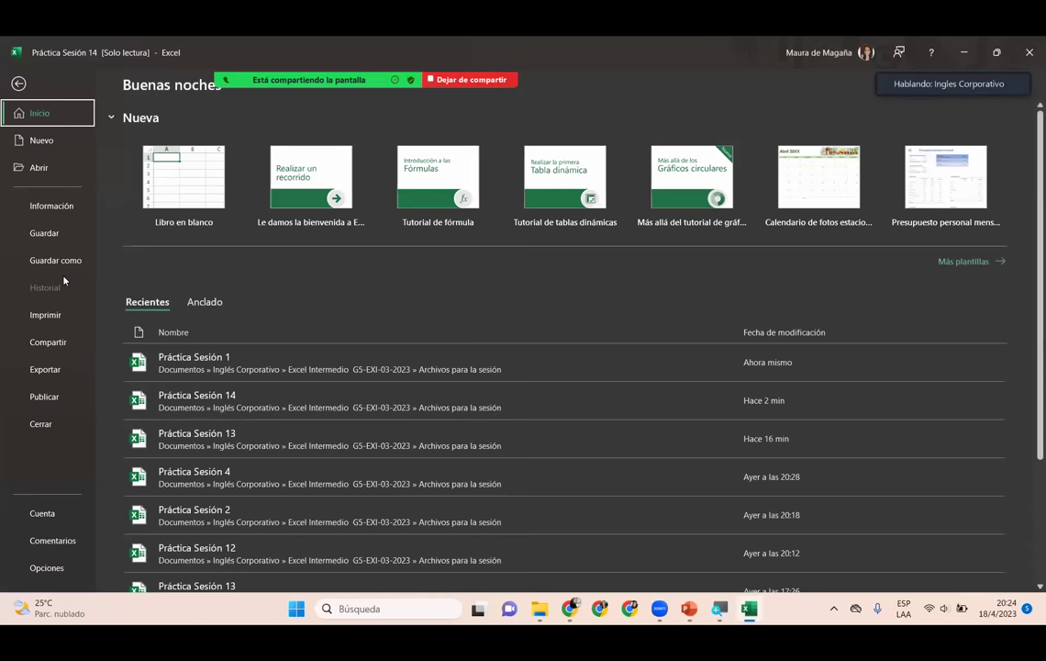
click(70, 264)
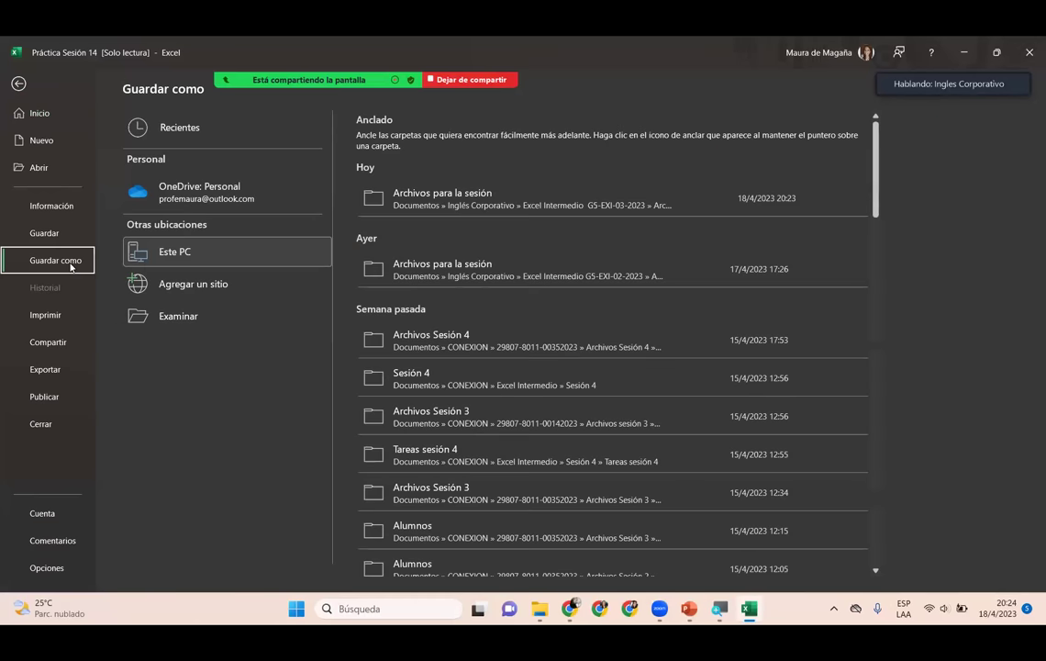
click(158, 319)
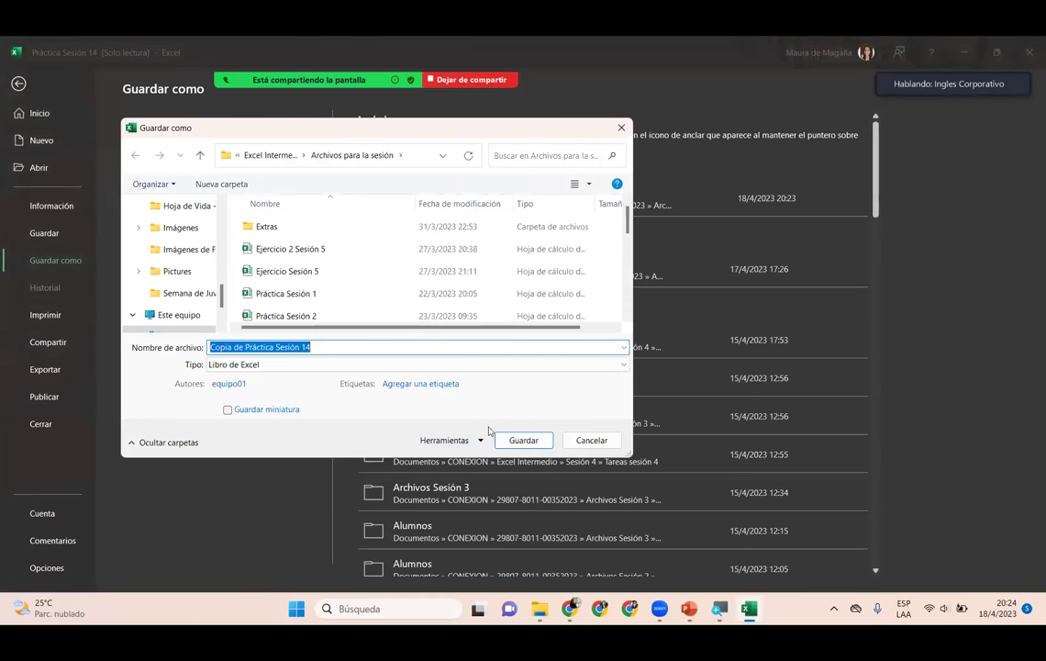
click(478, 441)
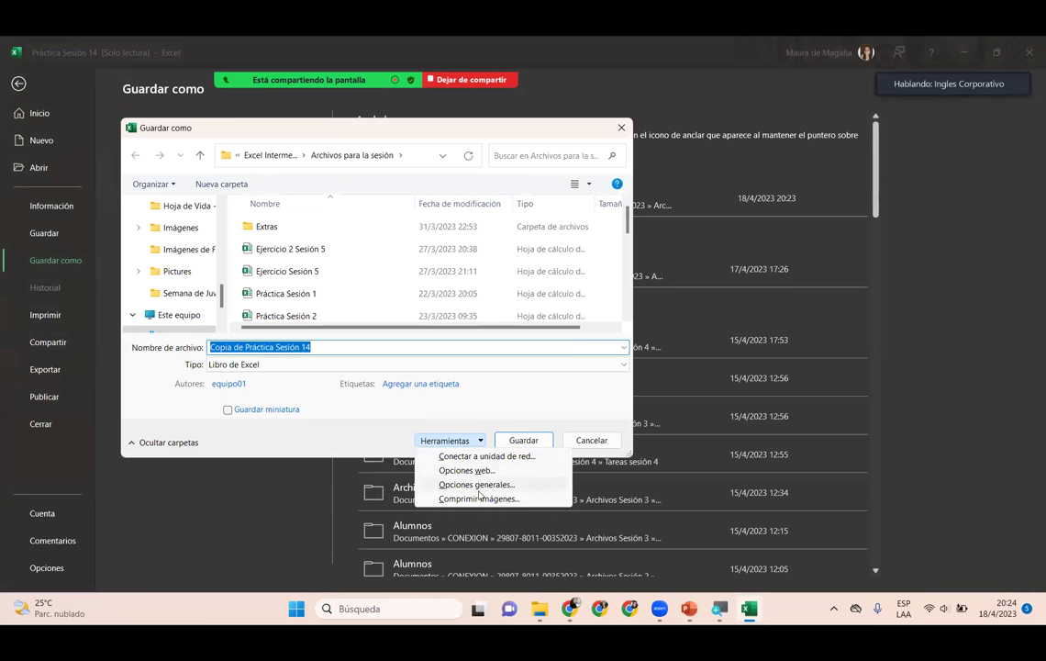
click(477, 485)
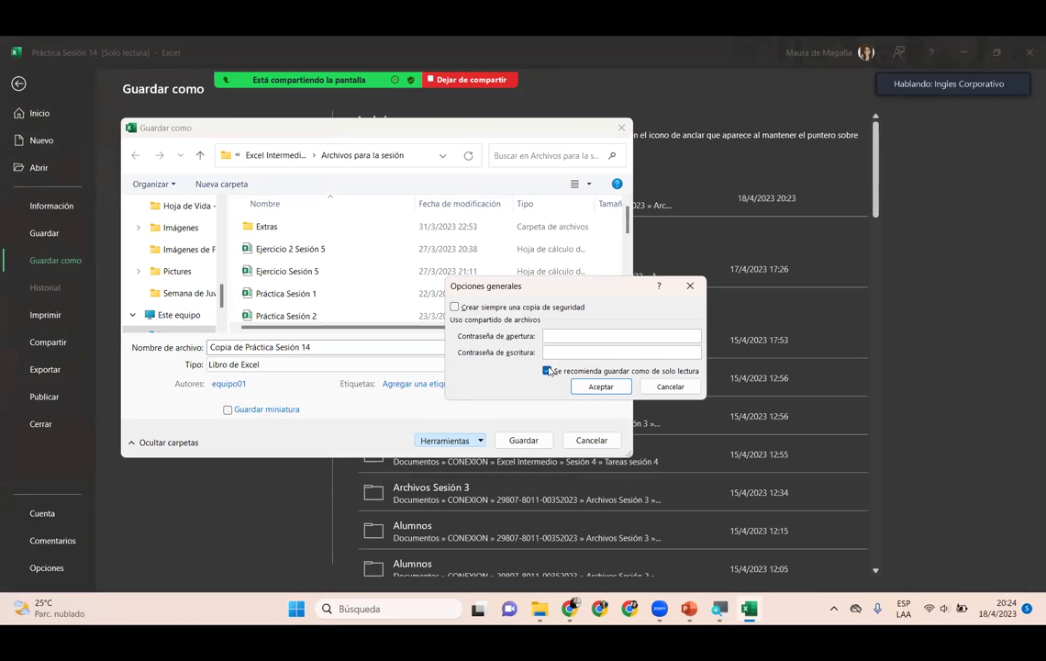
click(601, 387)
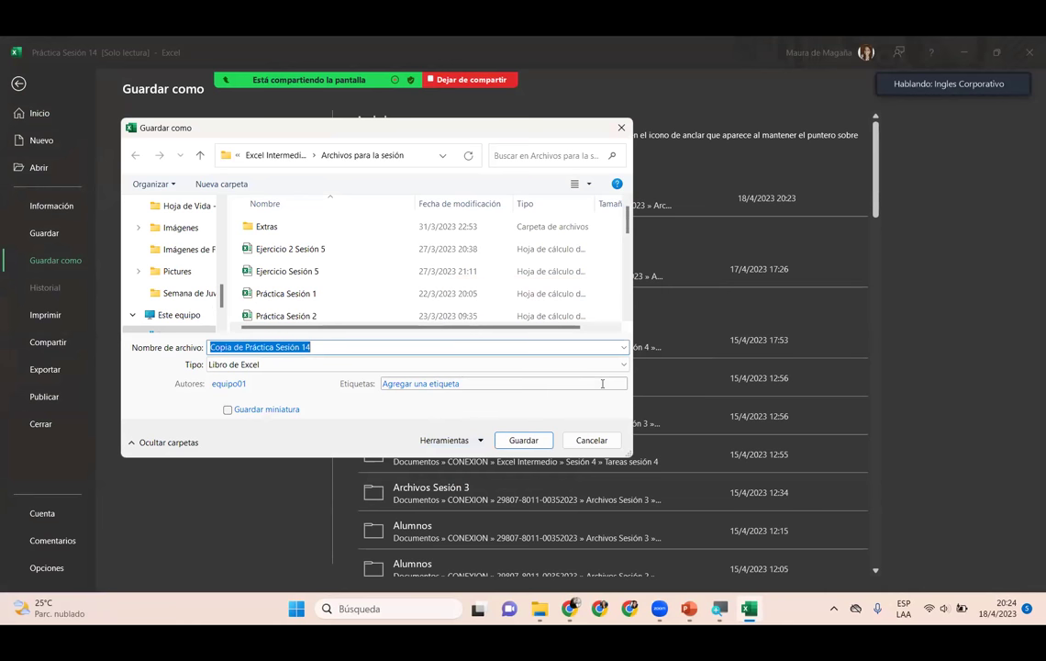
click(512, 440)
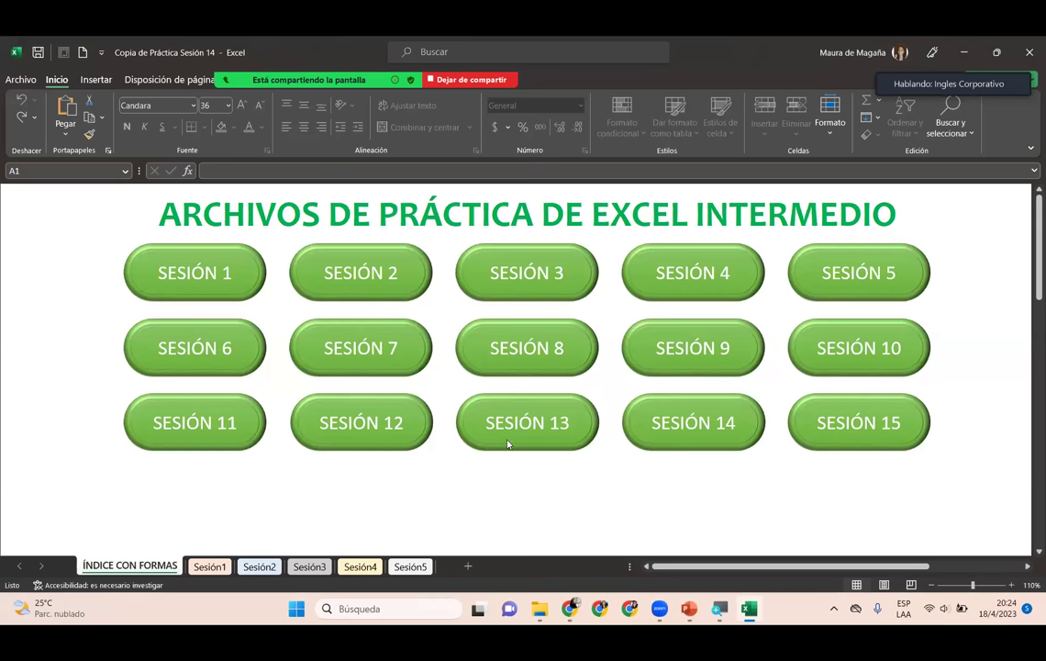
Close Excel and try reopening the original Práctica Sesión 14 with a password
click(1029, 51)
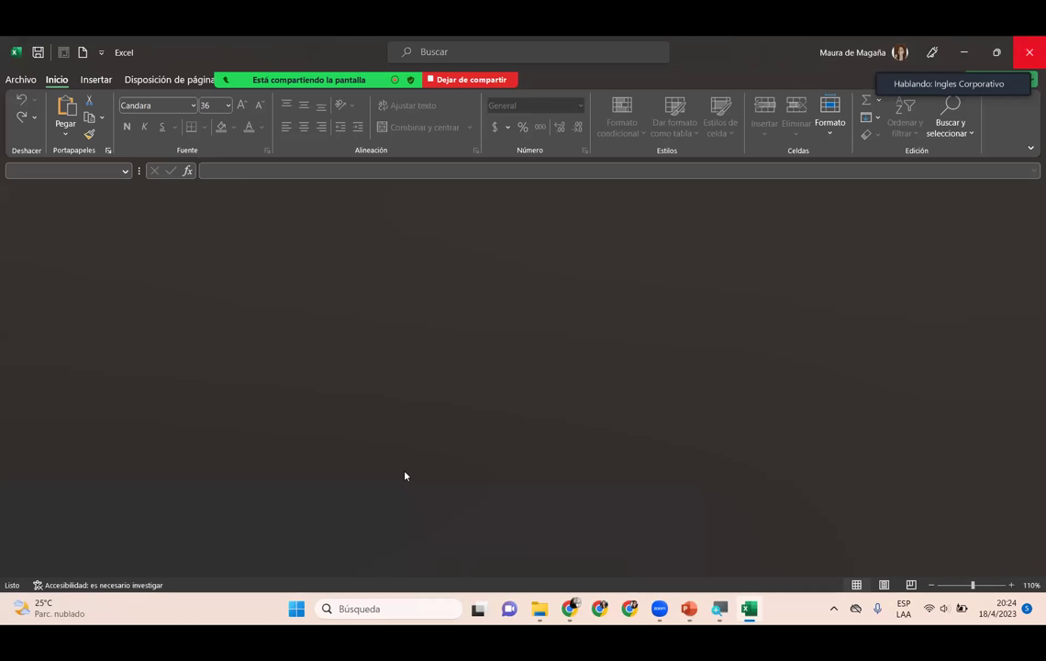
double_click(378, 478)
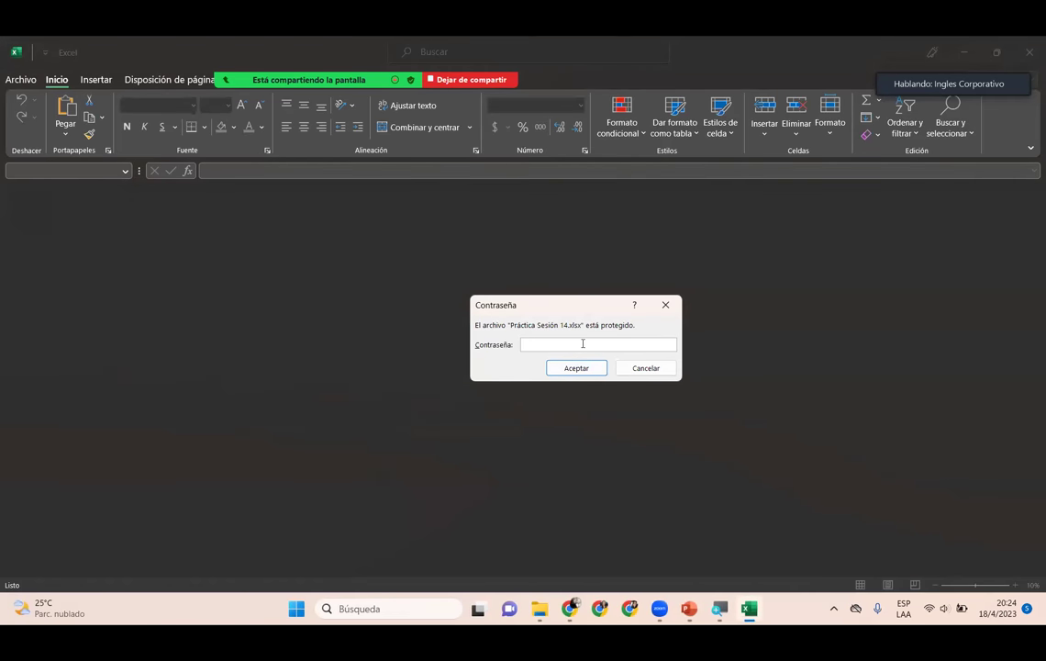
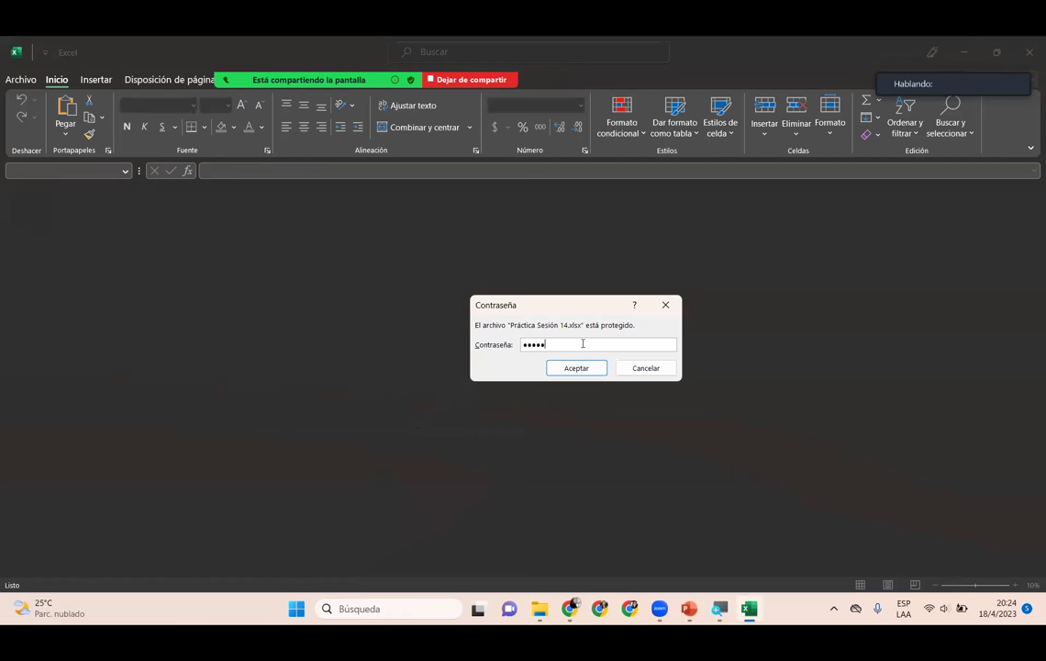
key(Return)
key(Return)
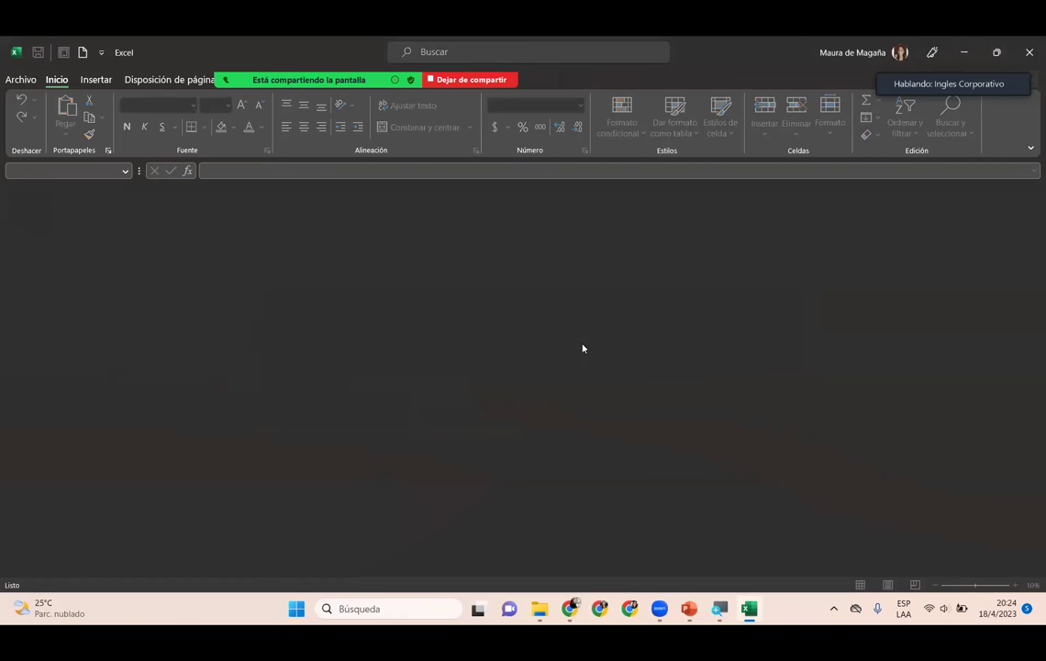
Reopen Práctica Sesión 14 read-only using its opening and write passwords, then show the File view
click(1029, 46)
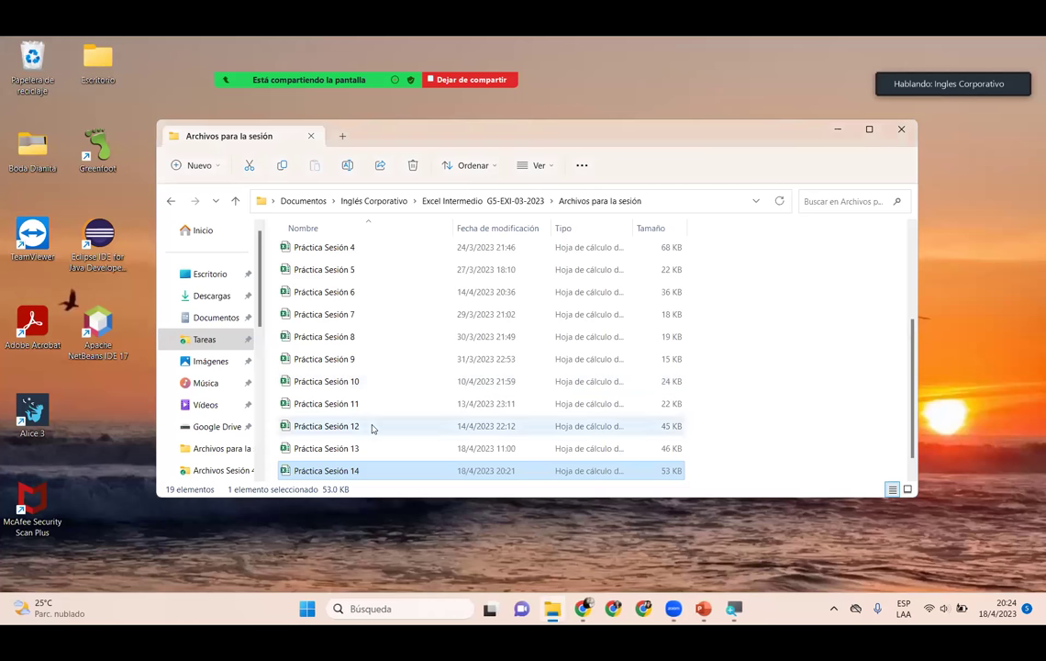
double_click(333, 473)
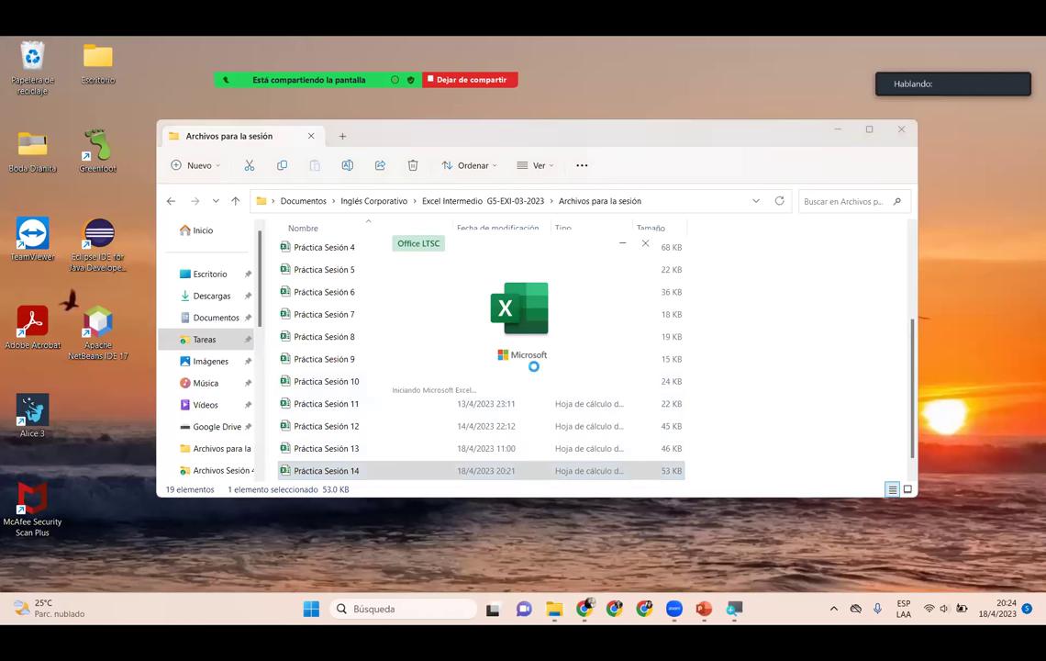
key(Return)
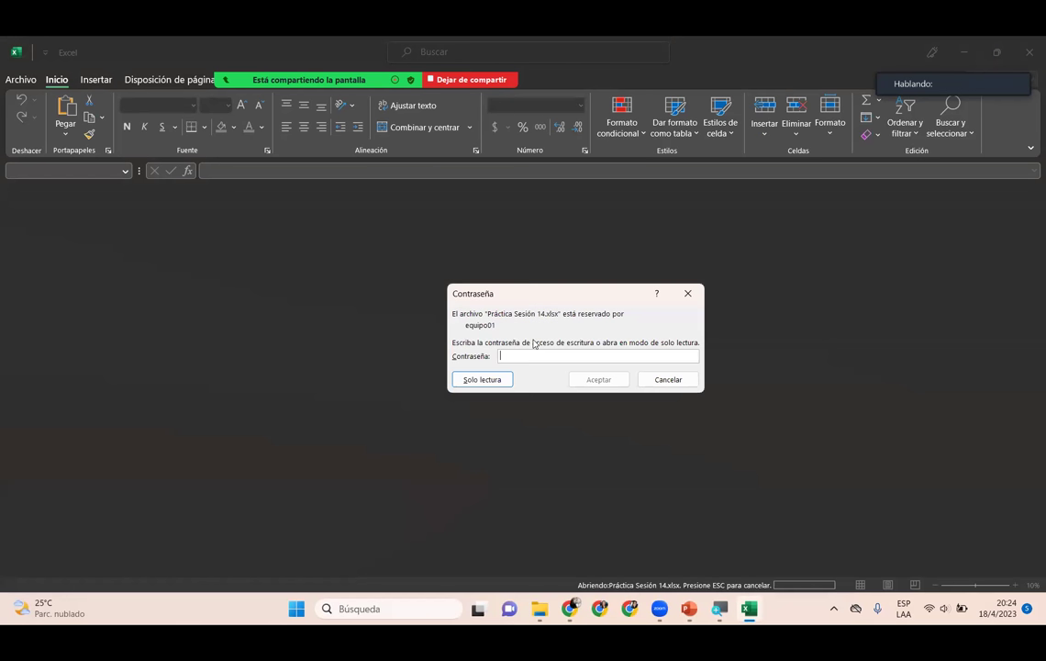
key(Return)
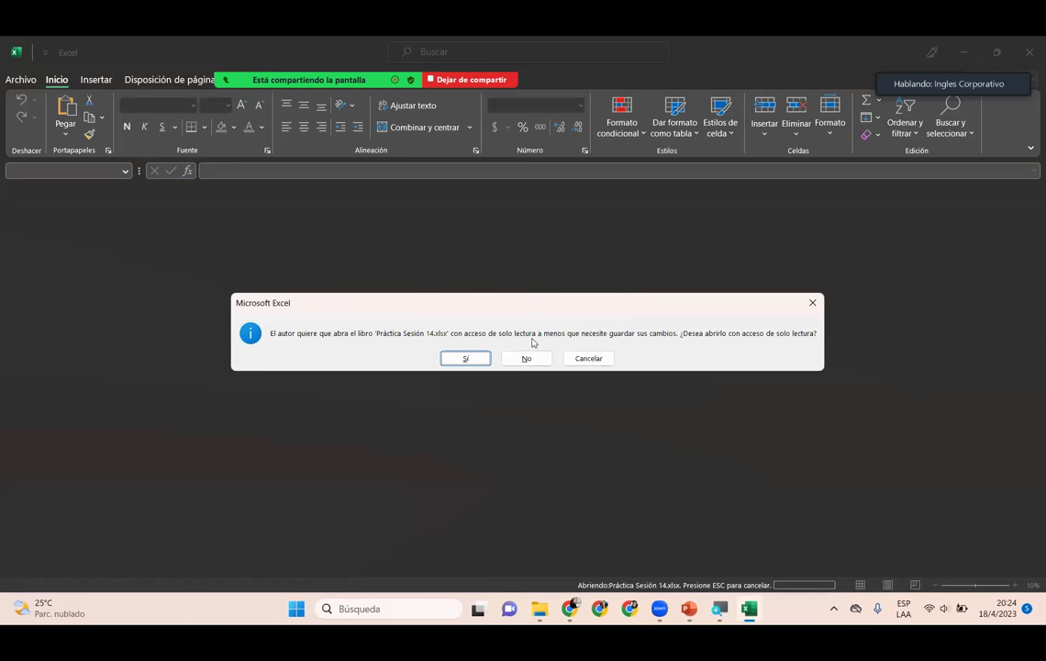
click(465, 359)
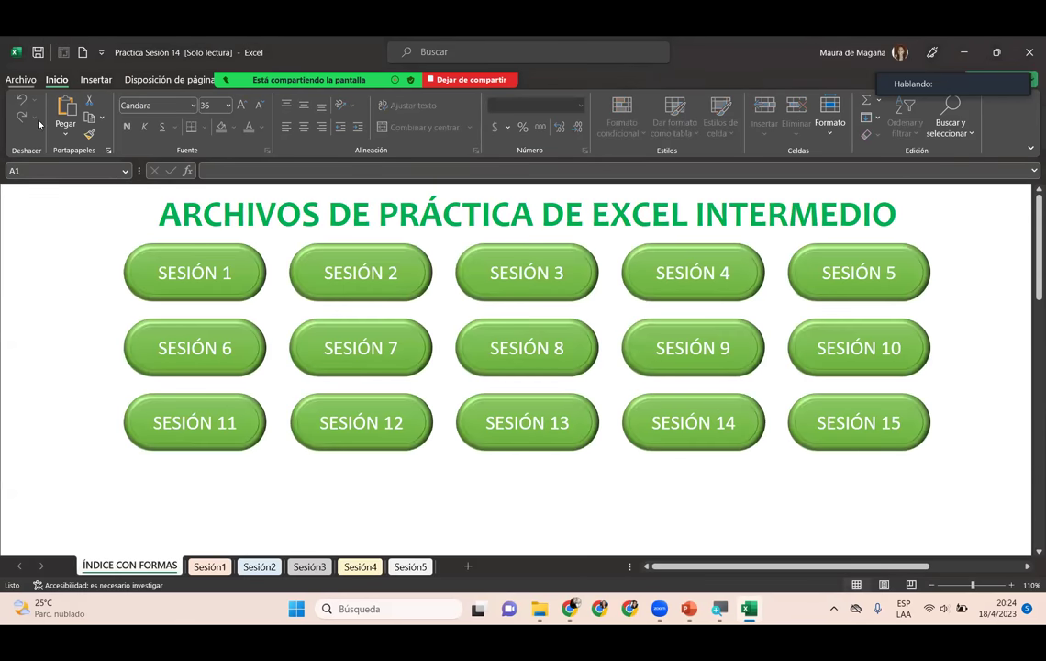
click(20, 80)
Review the Proteger libro options, then open the Save As dialog through Examinar
click(51, 210)
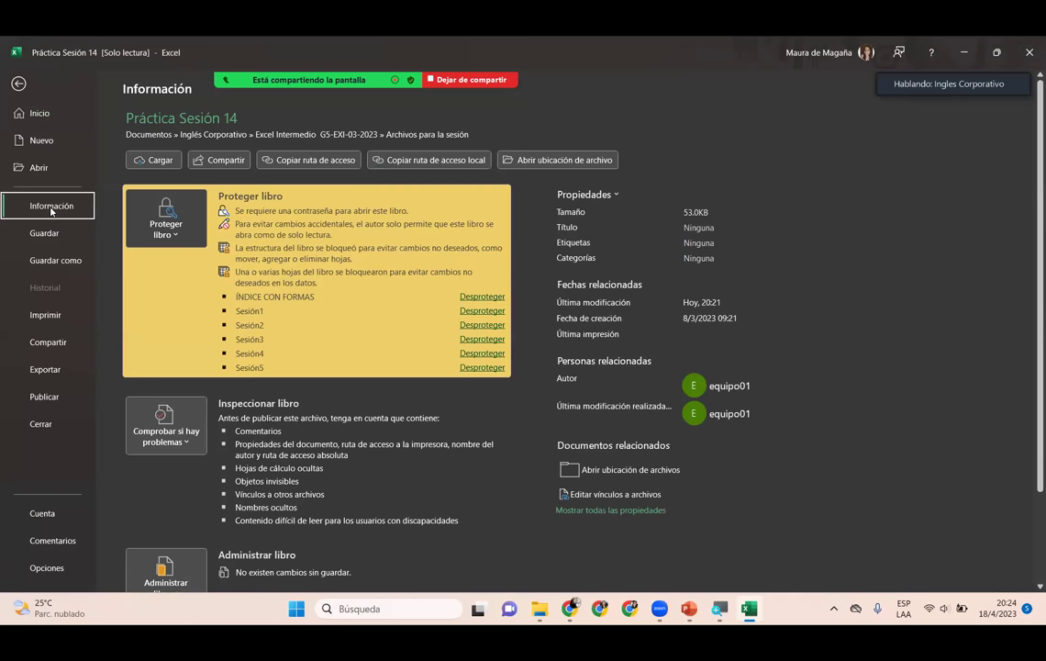
click(166, 233)
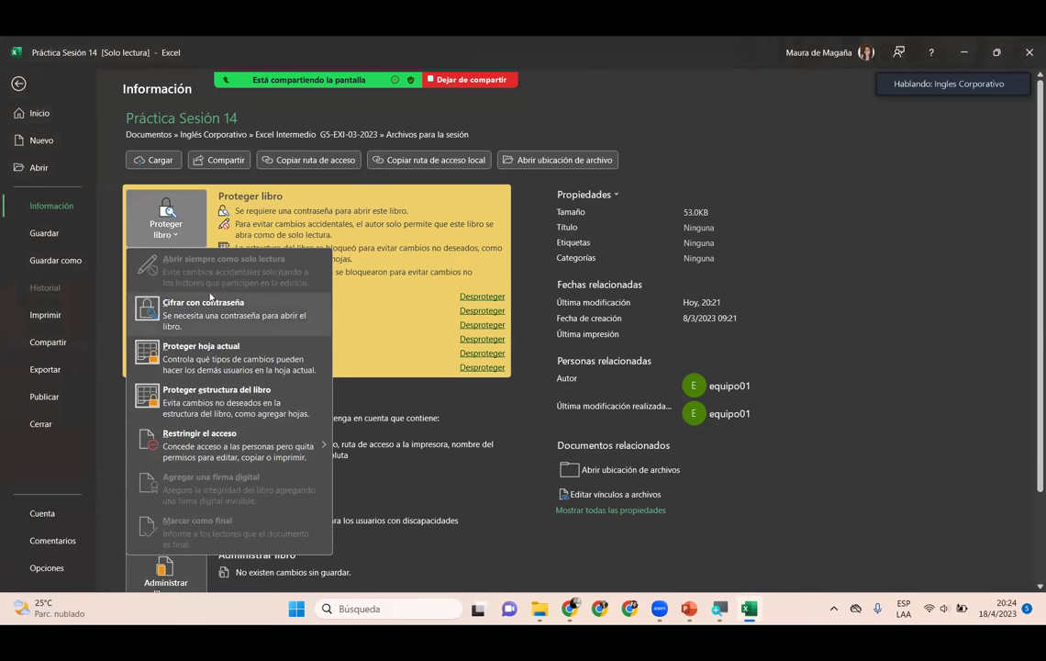
click(70, 260)
click(170, 318)
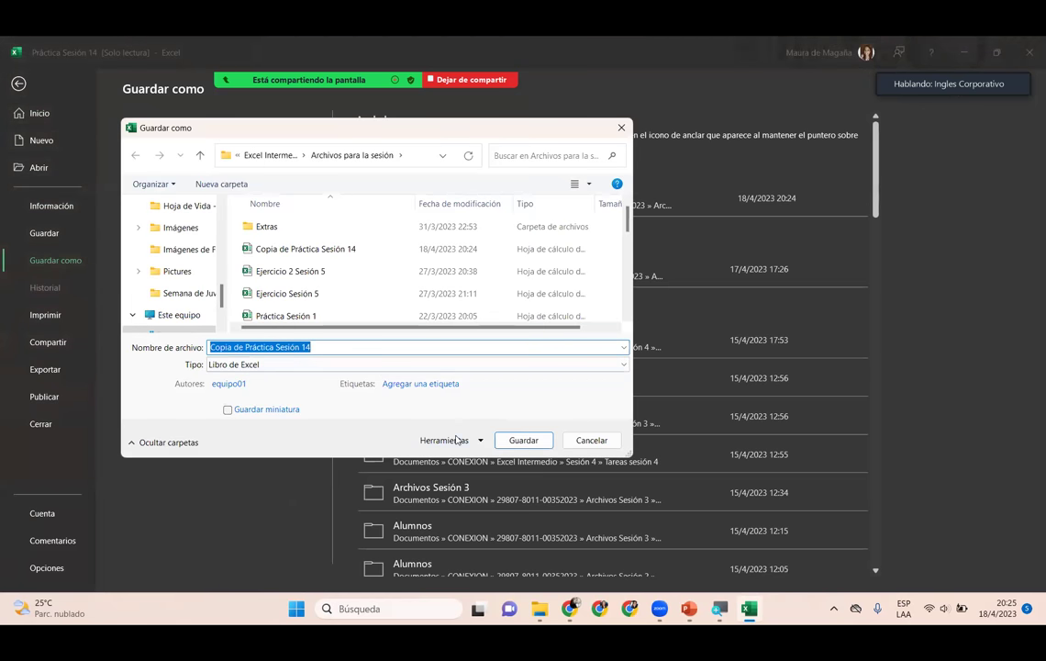
Clear the opening password and read-only recommendation, then save over Copia de Práctica Sesión 14
click(456, 439)
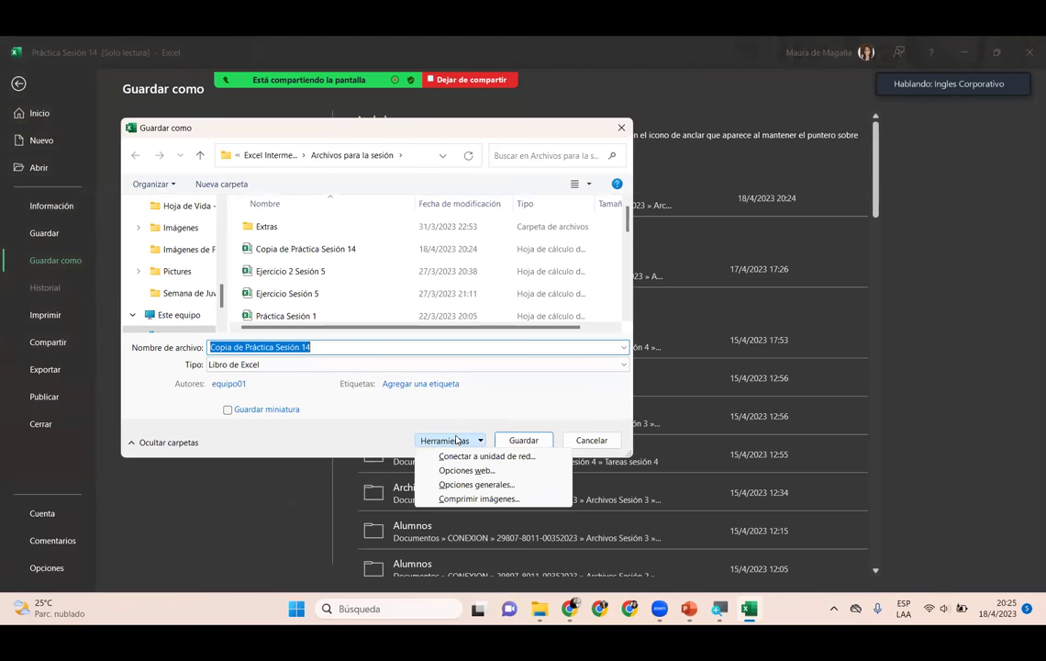
click(477, 483)
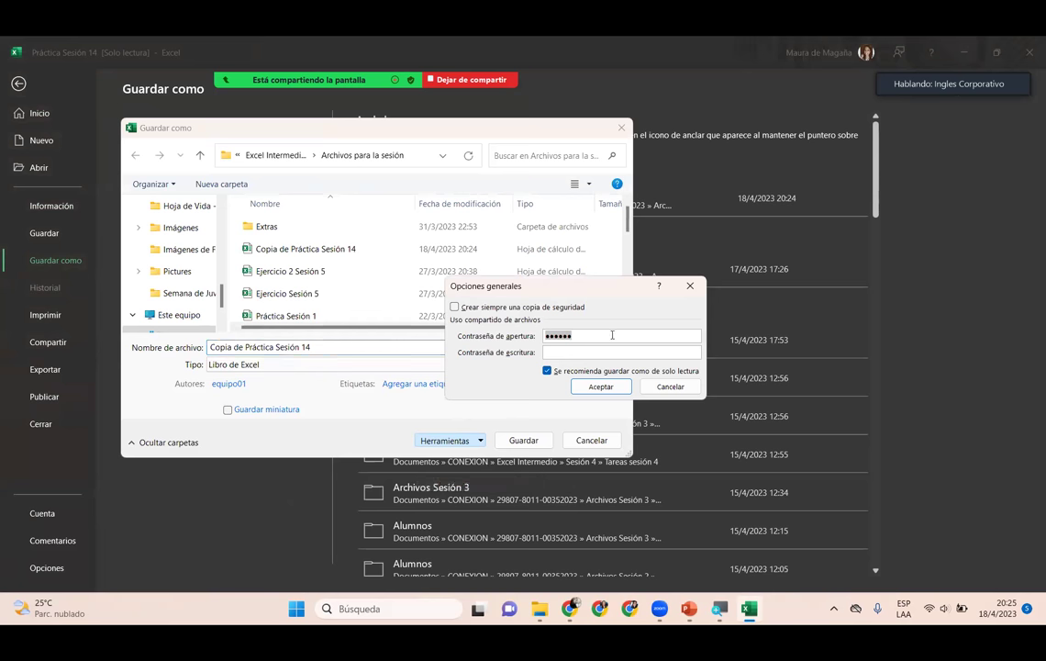
key(BackSpace)
click(548, 370)
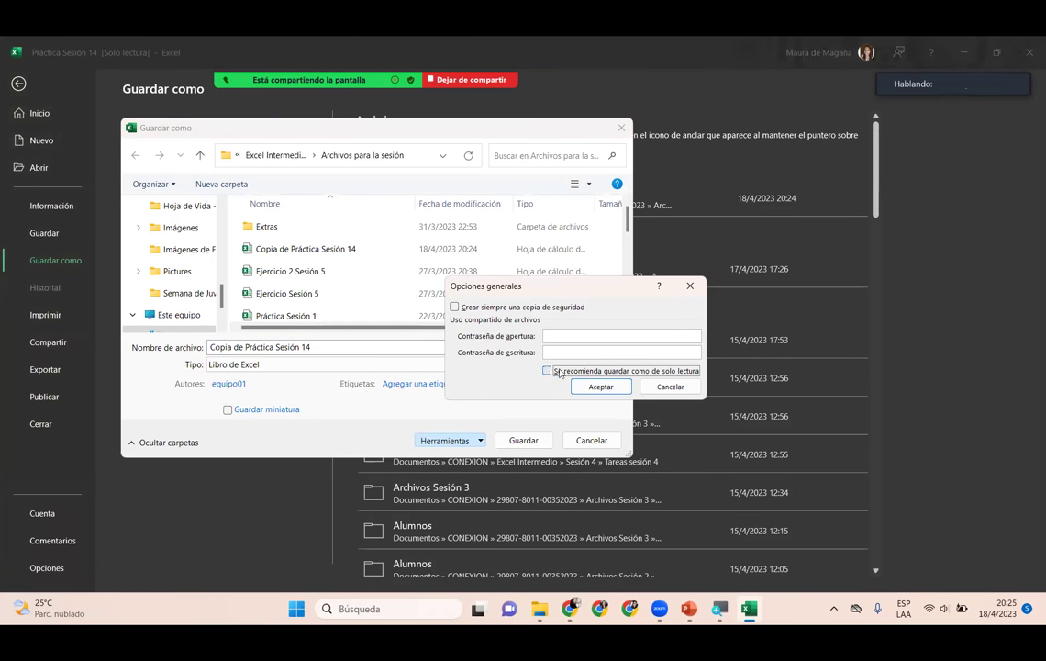
click(601, 387)
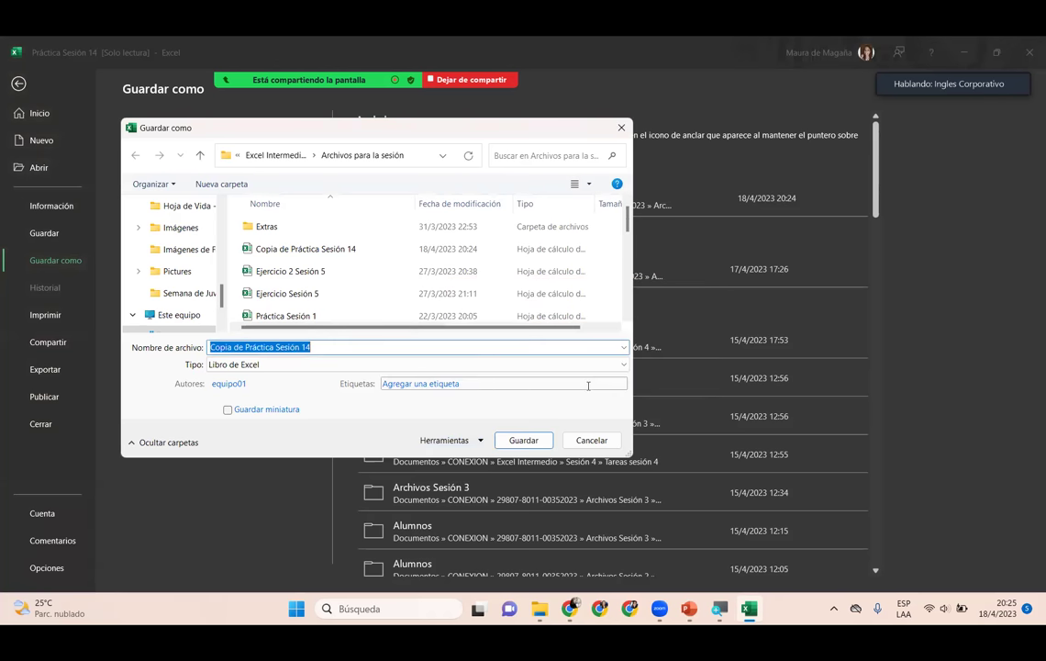
click(541, 443)
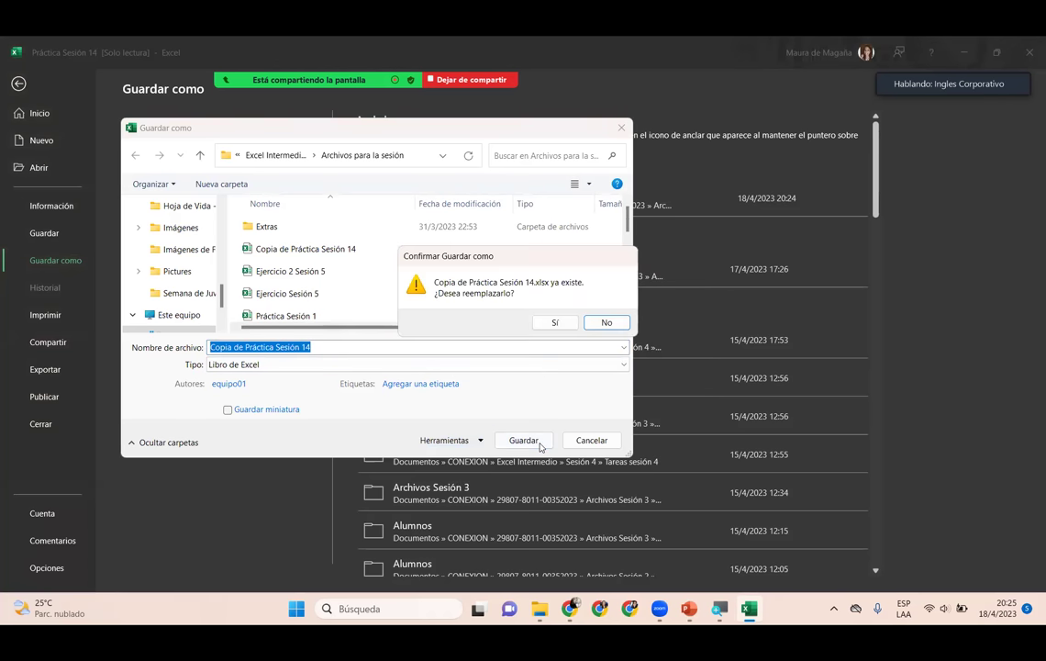
click(556, 323)
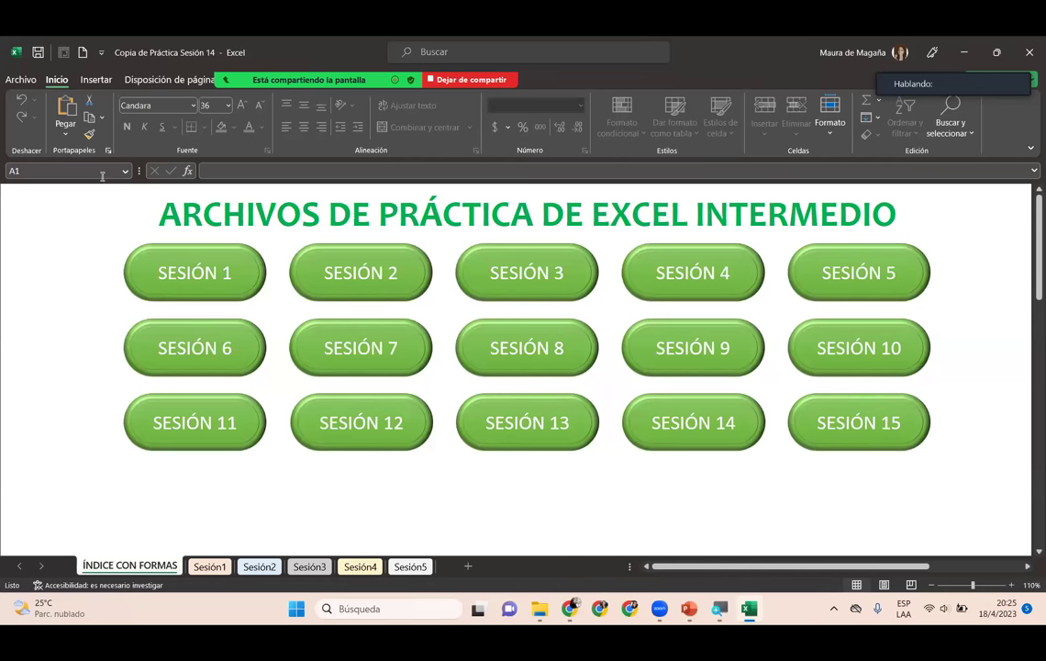
Close Excel and open Copia de Práctica Sesión 14 from the Archivos para la sesión folder
click(21, 80)
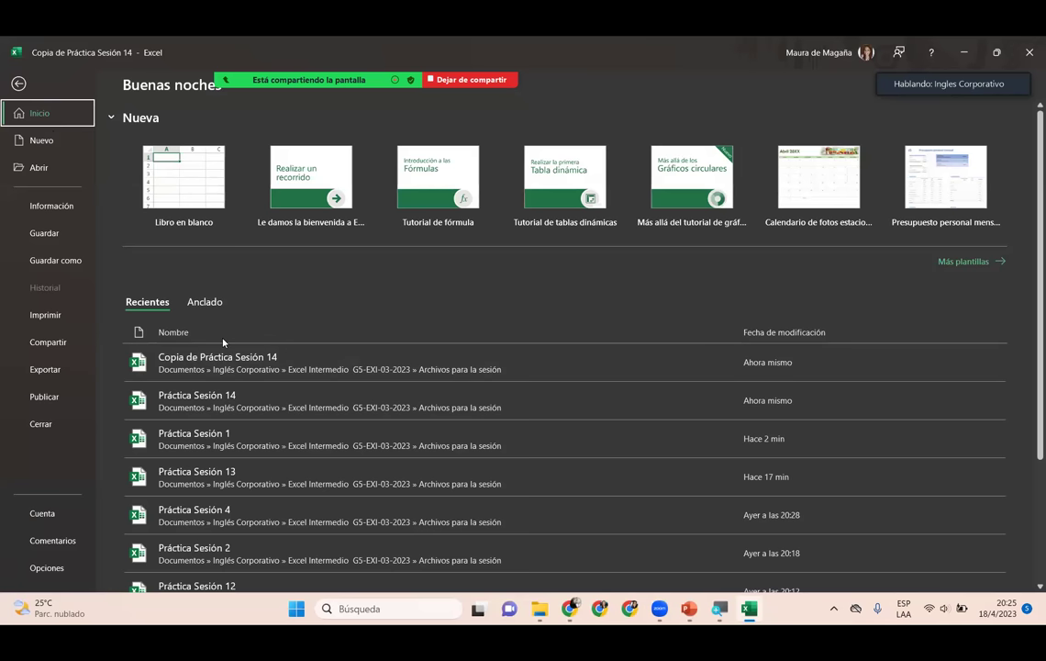
click(1030, 52)
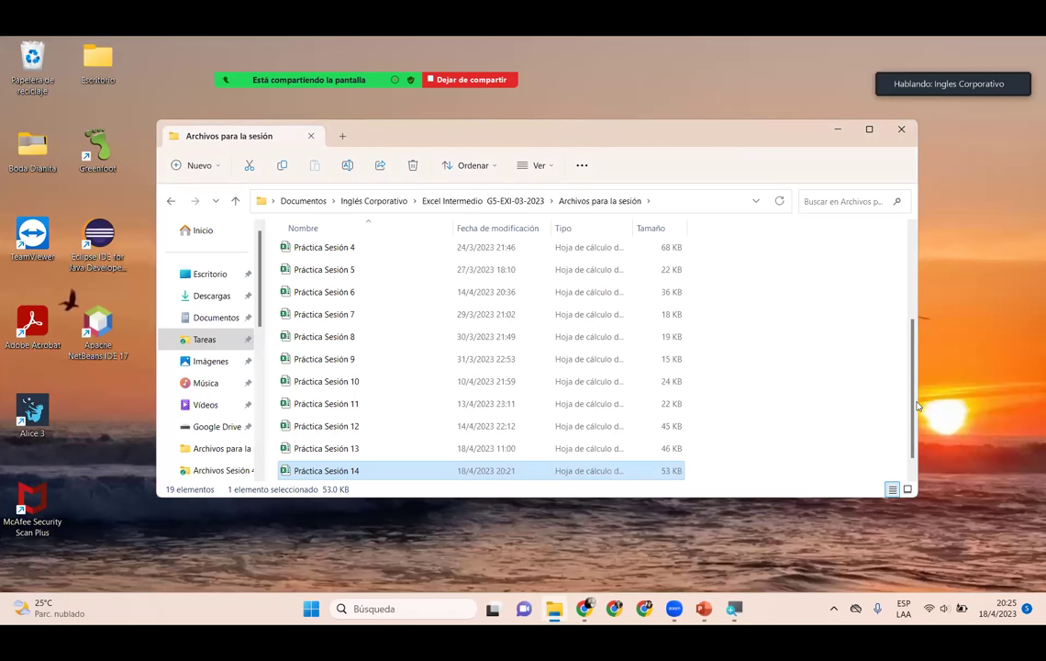
scroll(915, 456, down, 1)
drag(915, 456, 915, 276)
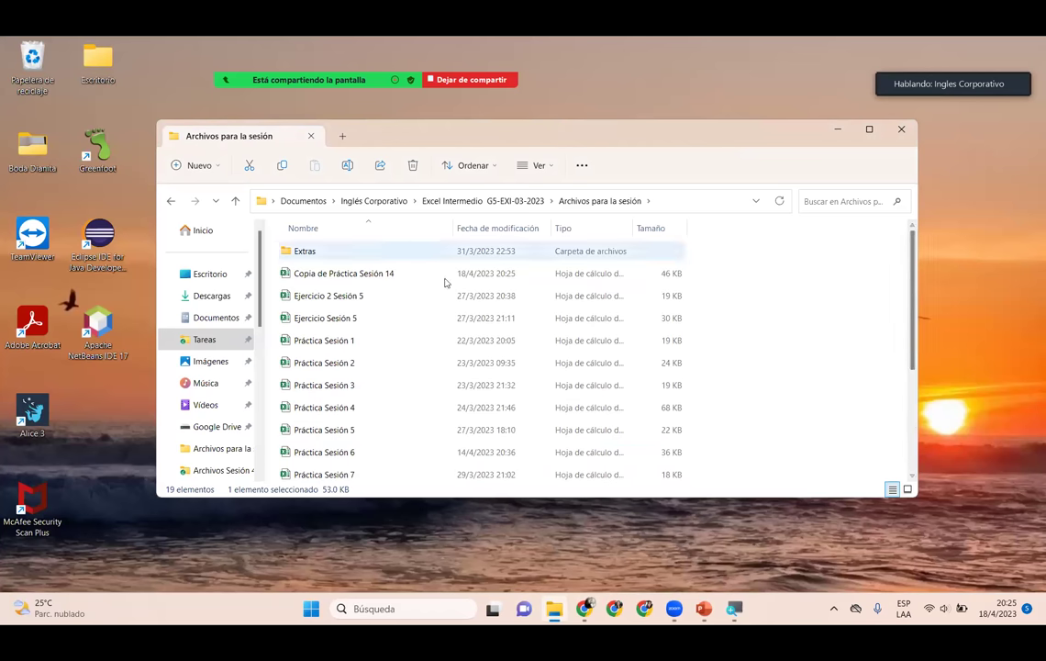
double_click(357, 274)
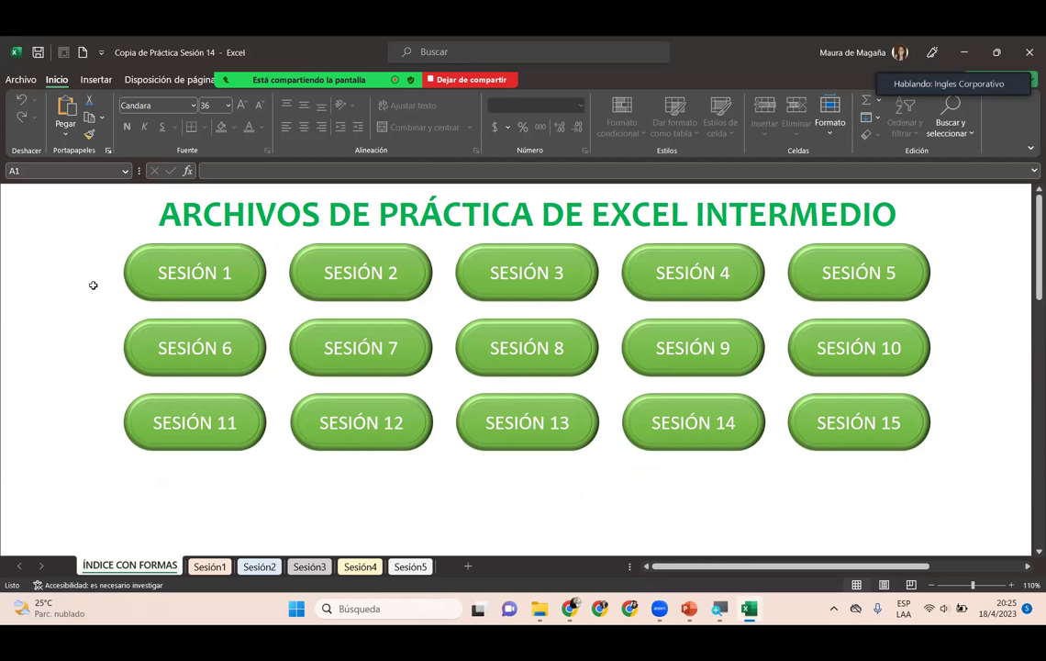
Mark Copia de Práctica Sesión 14 as final from Información > Proteger libro and acknowledge both prompts
click(20, 80)
click(66, 211)
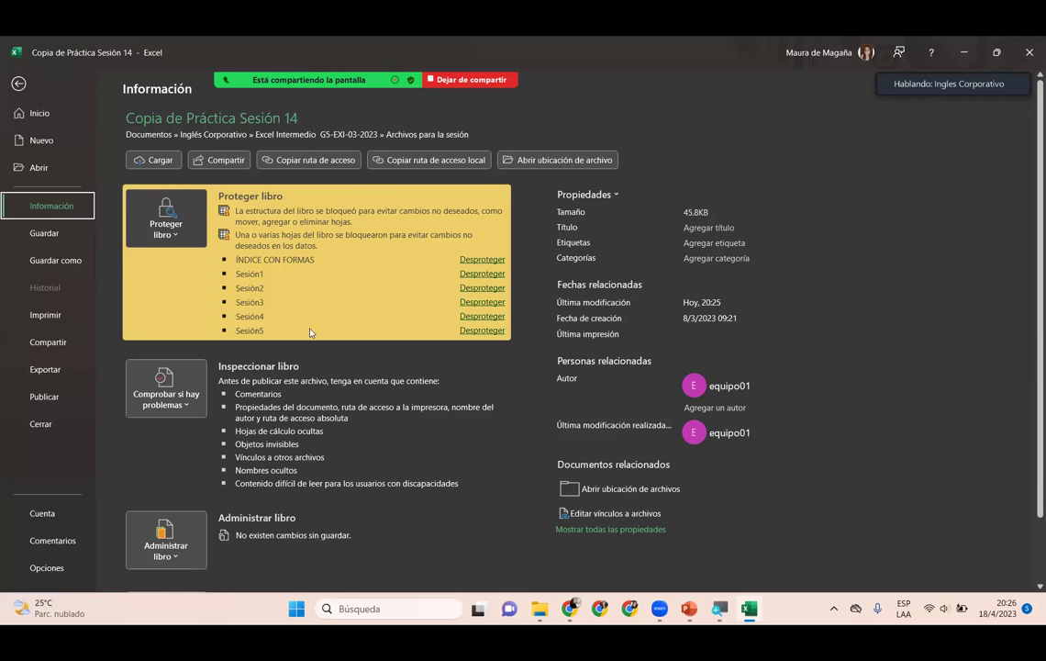
click(166, 227)
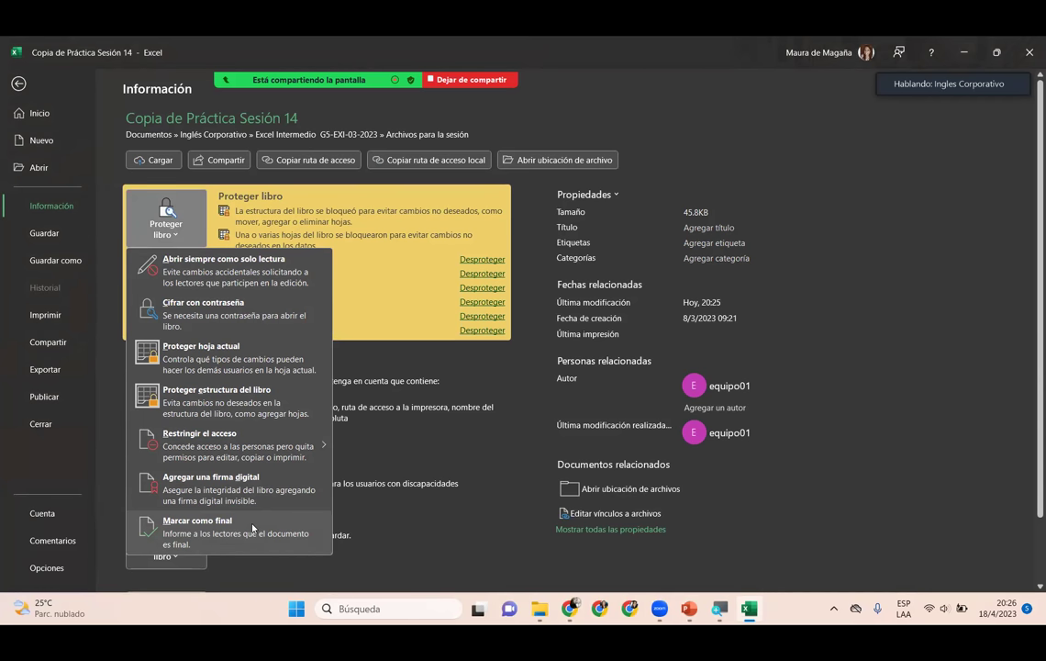
click(253, 528)
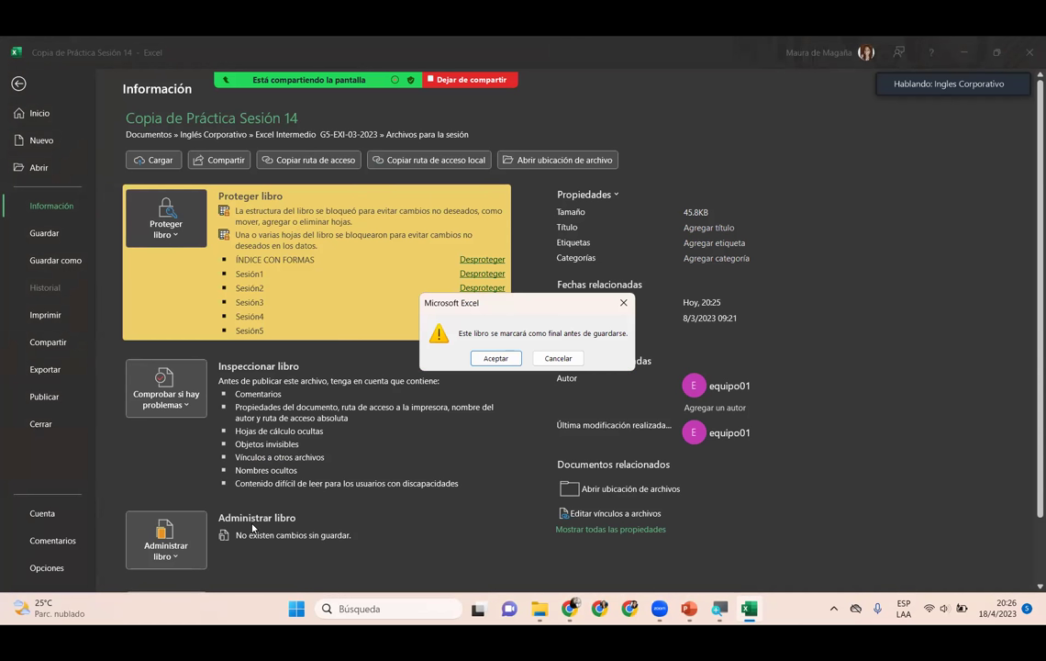
click(496, 357)
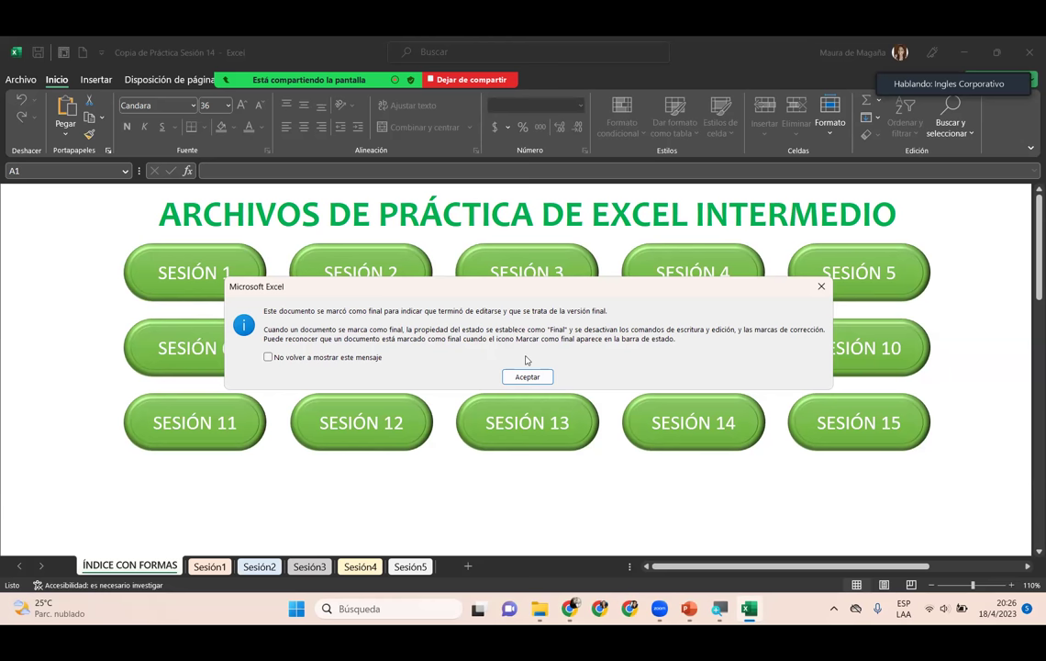
click(527, 376)
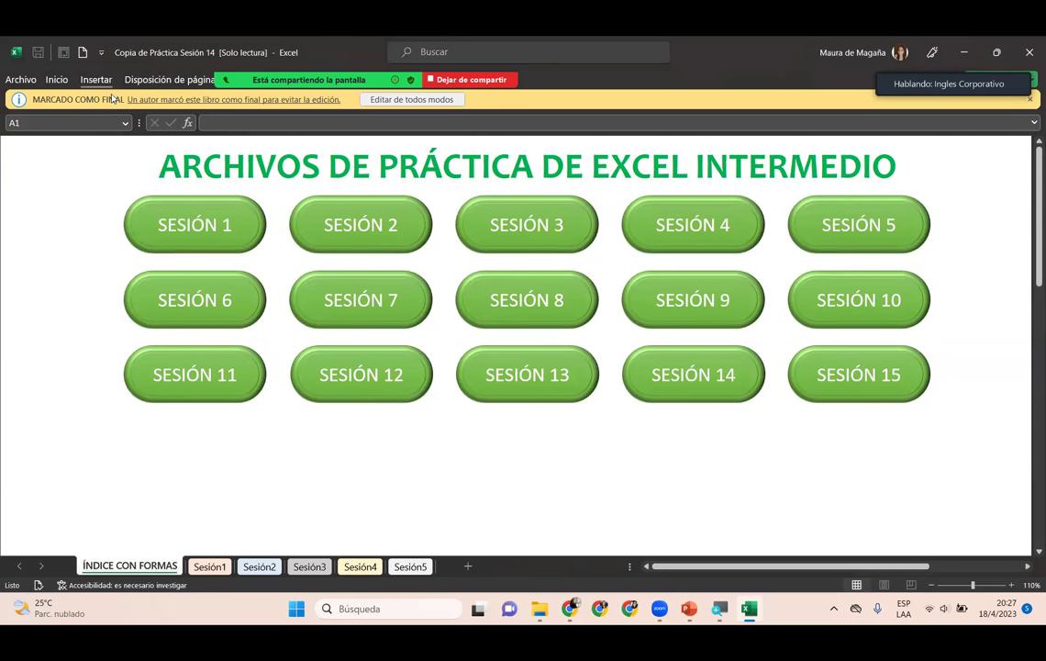
Peek at the disabled Insertar commands, then choose Editar de todos modos to make the workbook editable
click(99, 83)
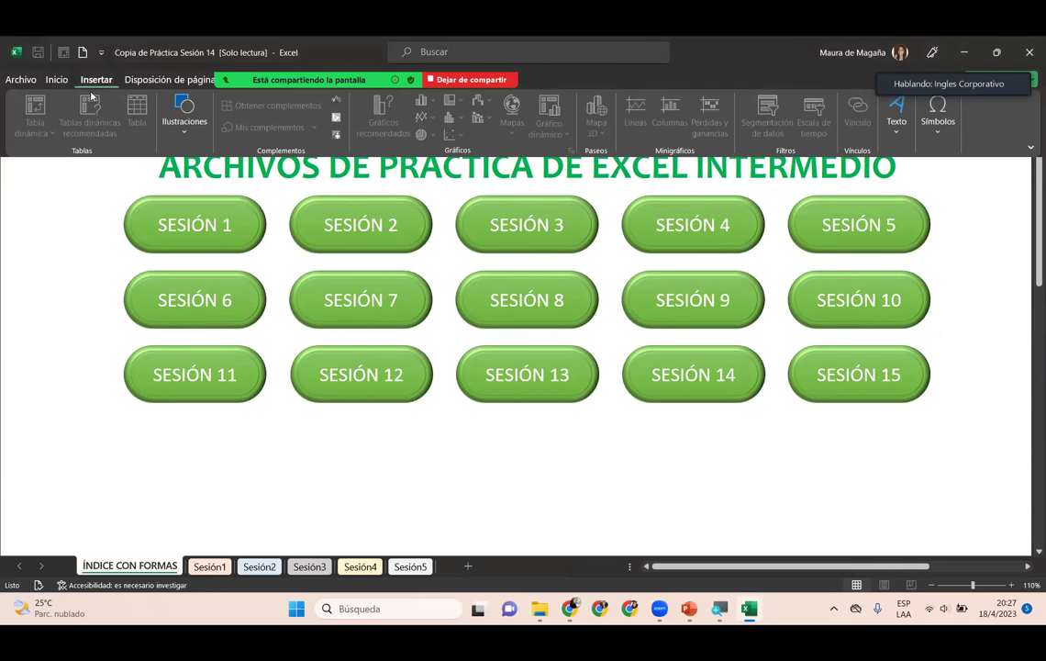
scroll(90, 94, up, 1)
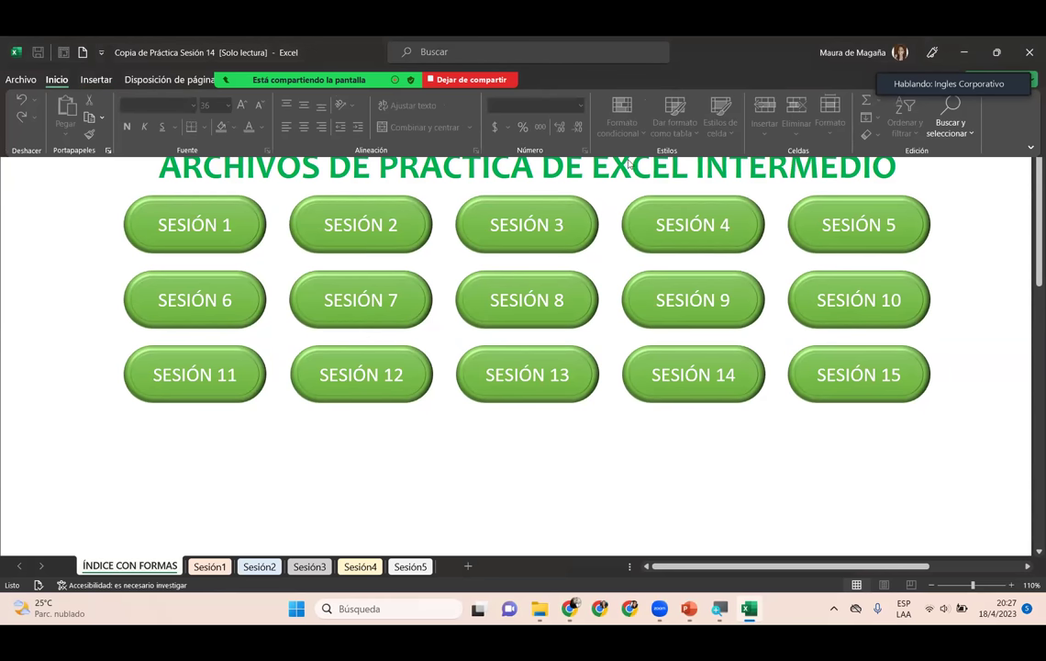
scroll(80, 101, down, 1)
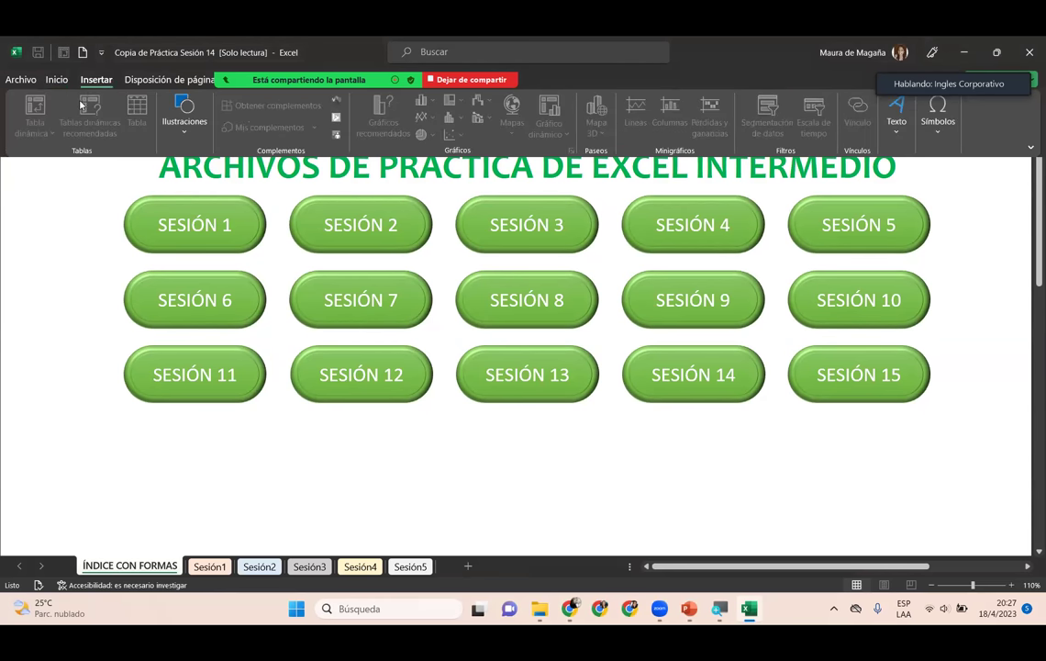
scroll(81, 99, up, 1)
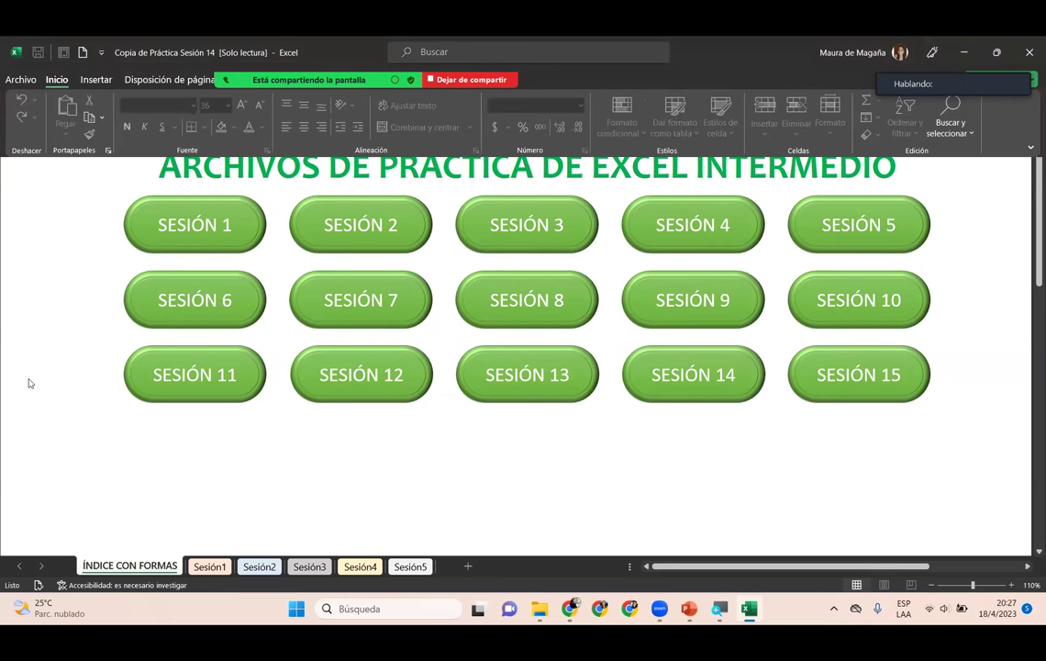
click(244, 438)
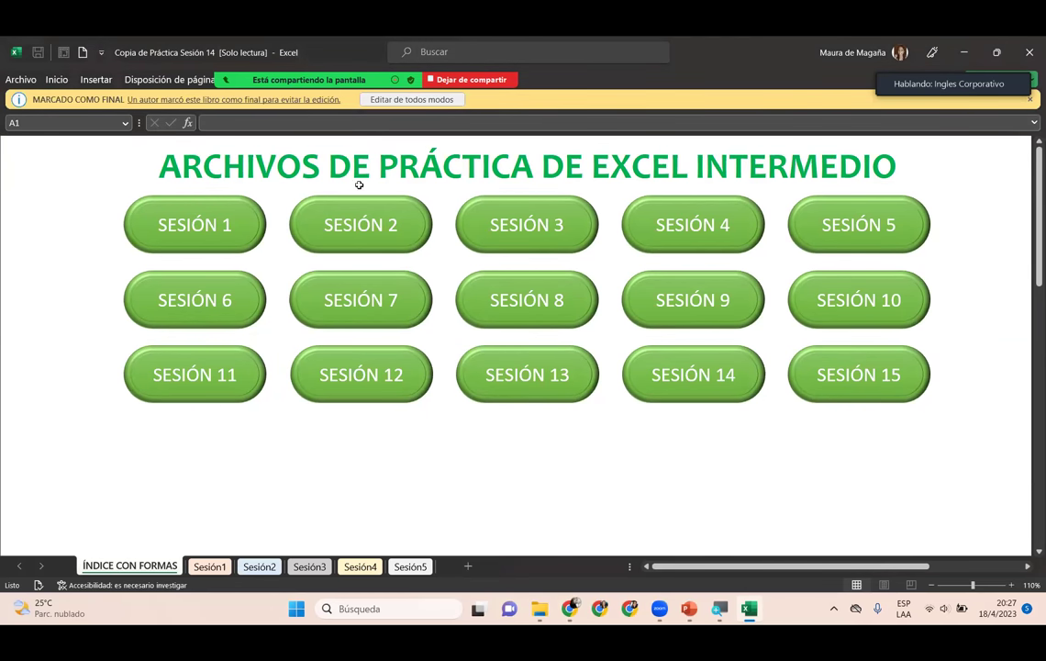
click(413, 100)
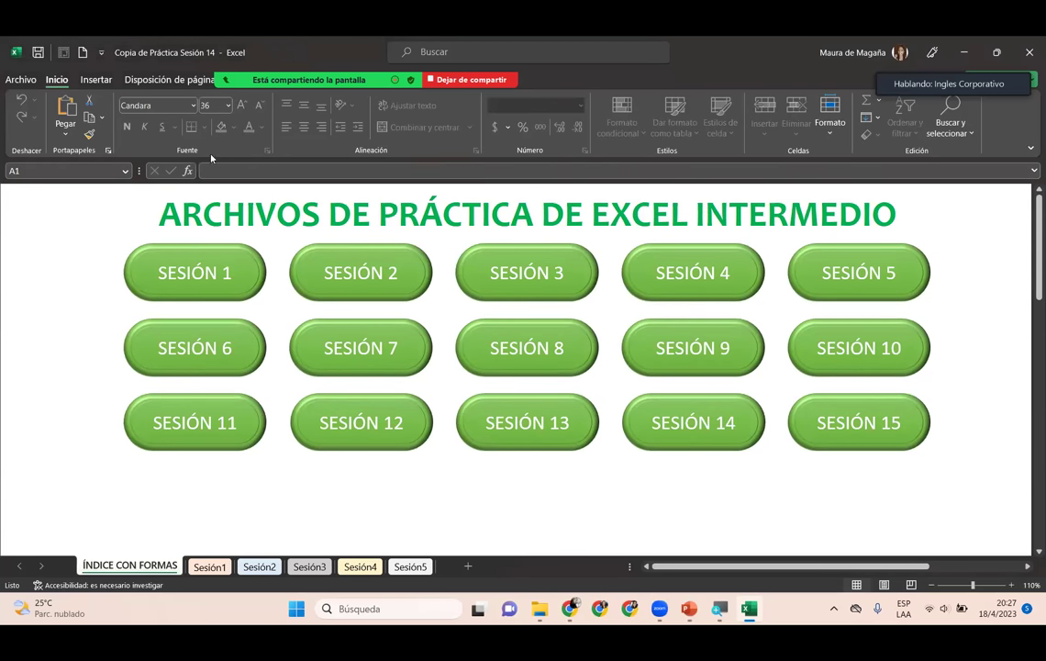
Look over the Sesión1 and Sesión2 sheets, then return to ÍNDICE CON FORMAS
click(209, 566)
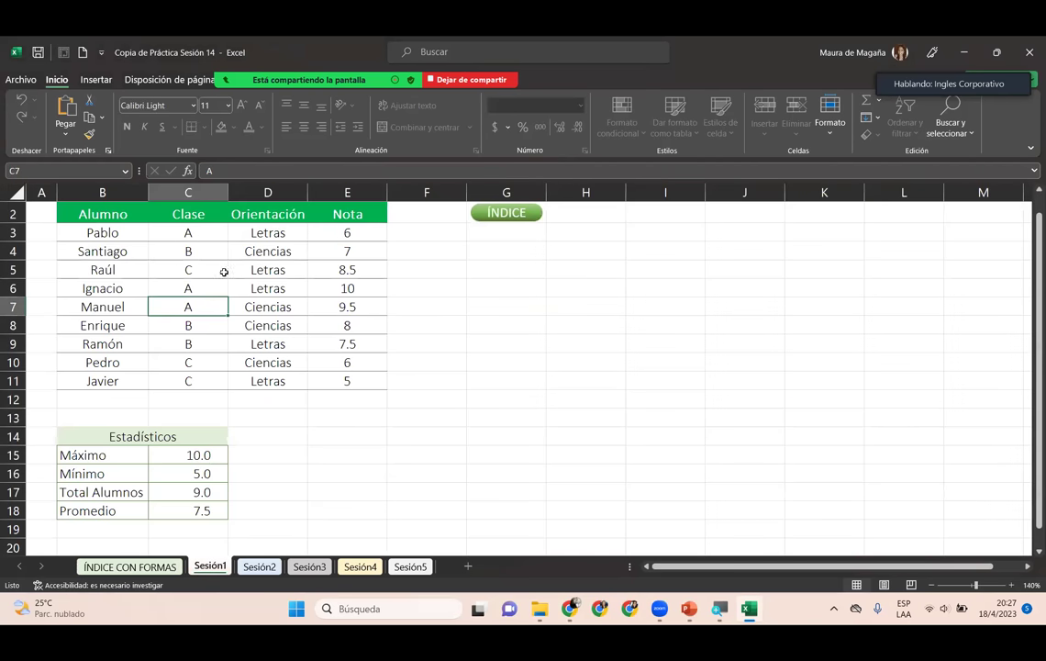
click(240, 271)
click(203, 247)
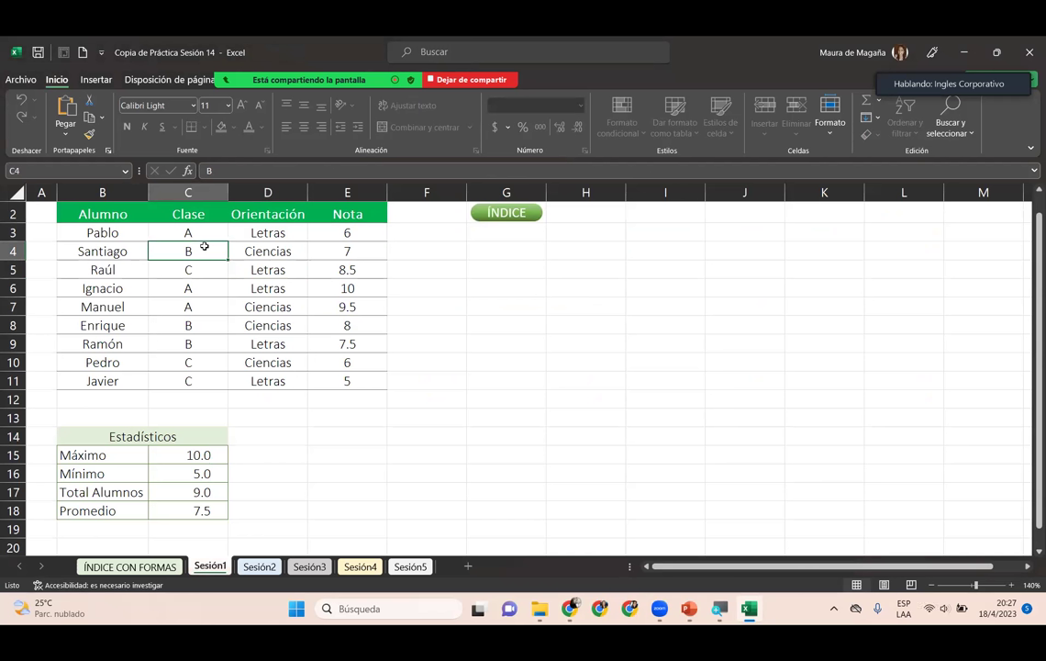
click(250, 567)
click(225, 567)
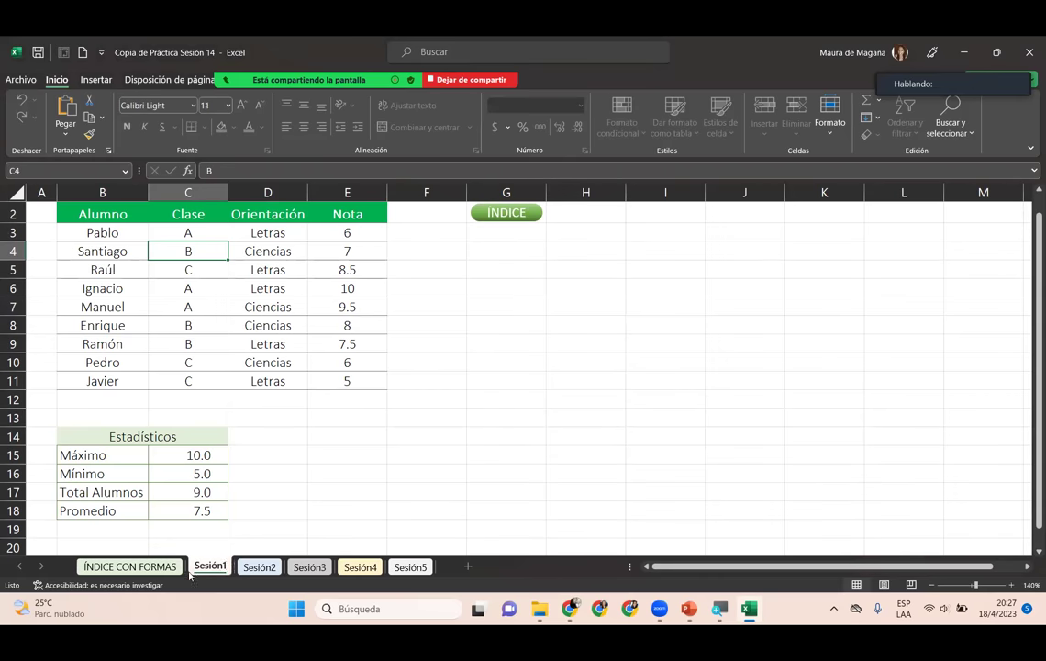
click(137, 566)
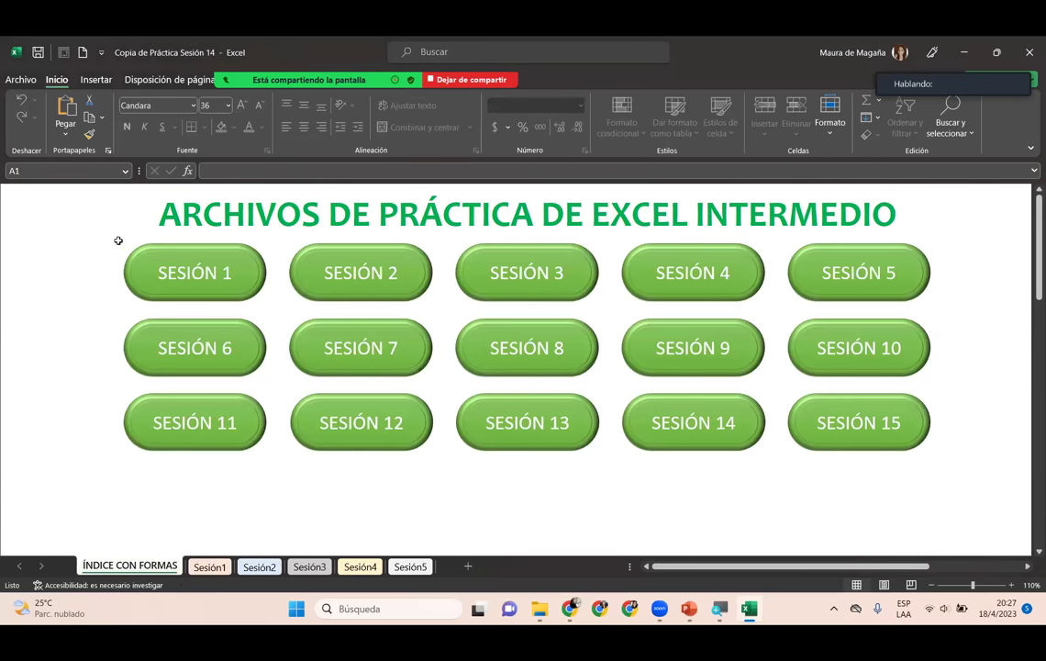
Mark the copy as final again via Información > Proteger libro > Marcar como final
click(29, 91)
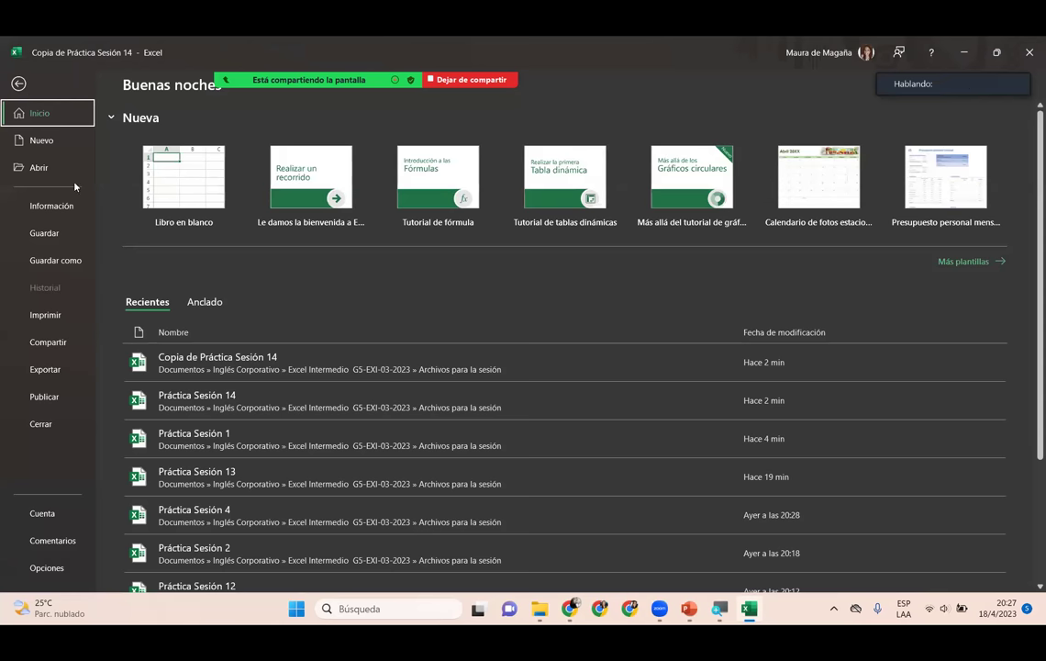
click(47, 206)
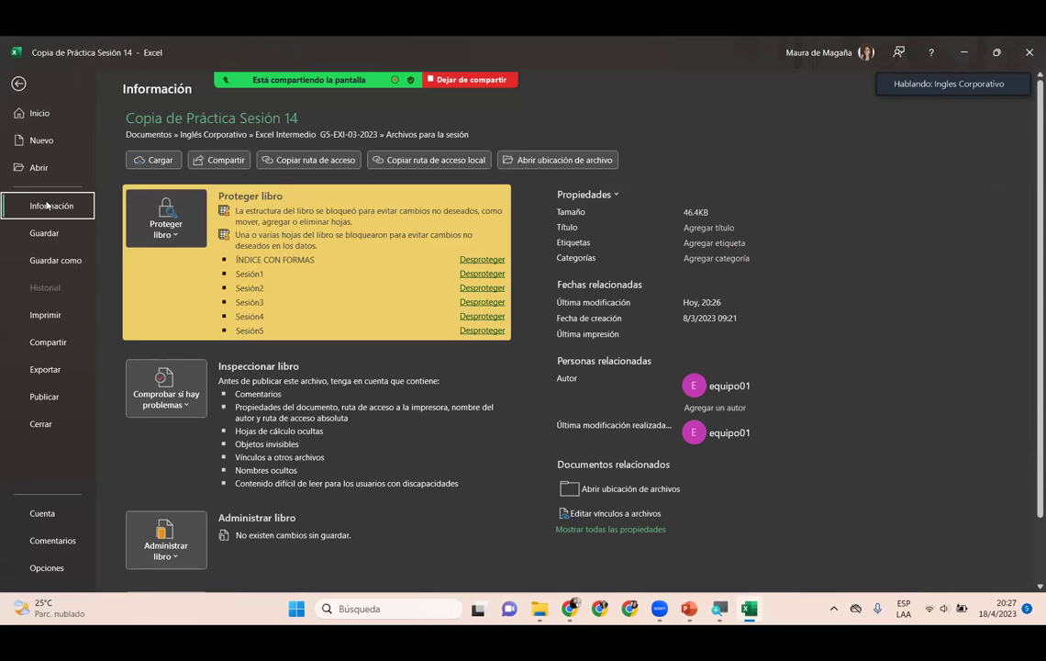
click(167, 230)
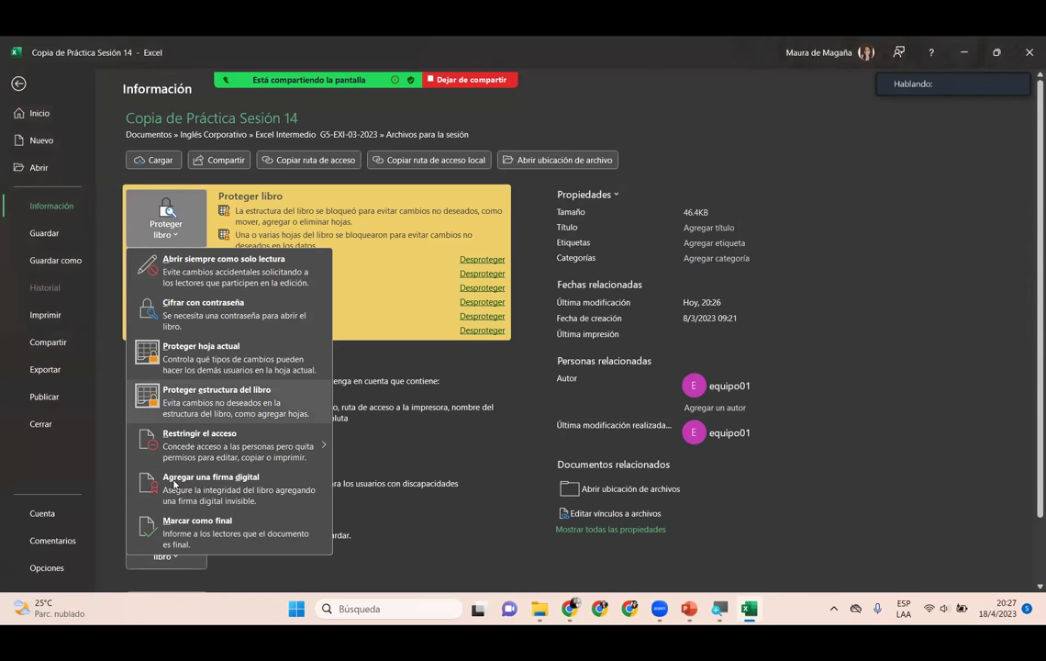
click(240, 532)
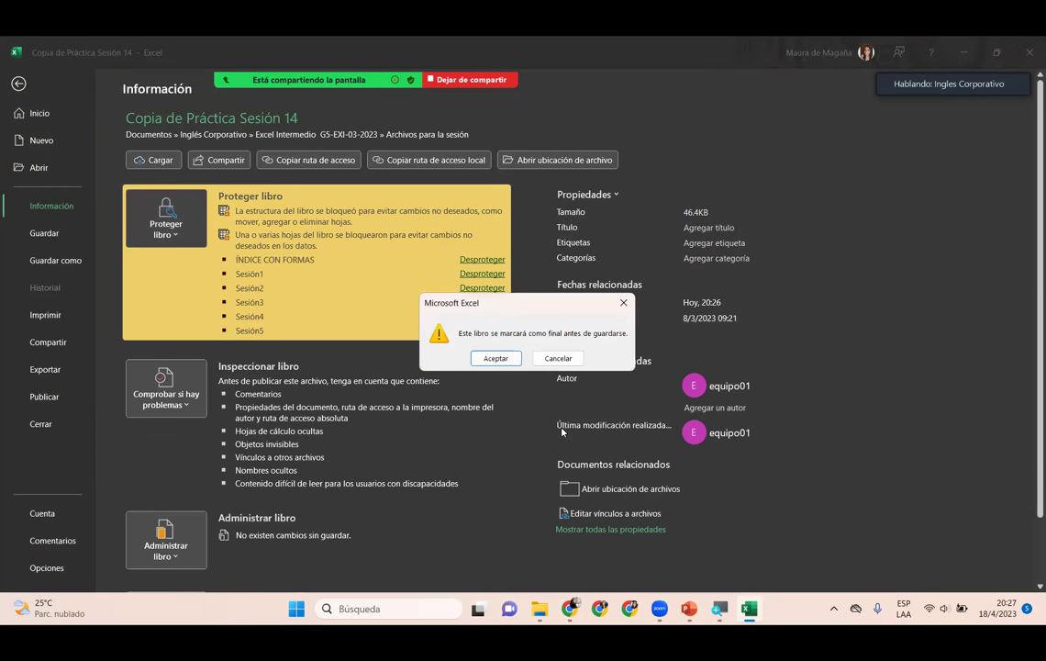
click(495, 357)
click(528, 377)
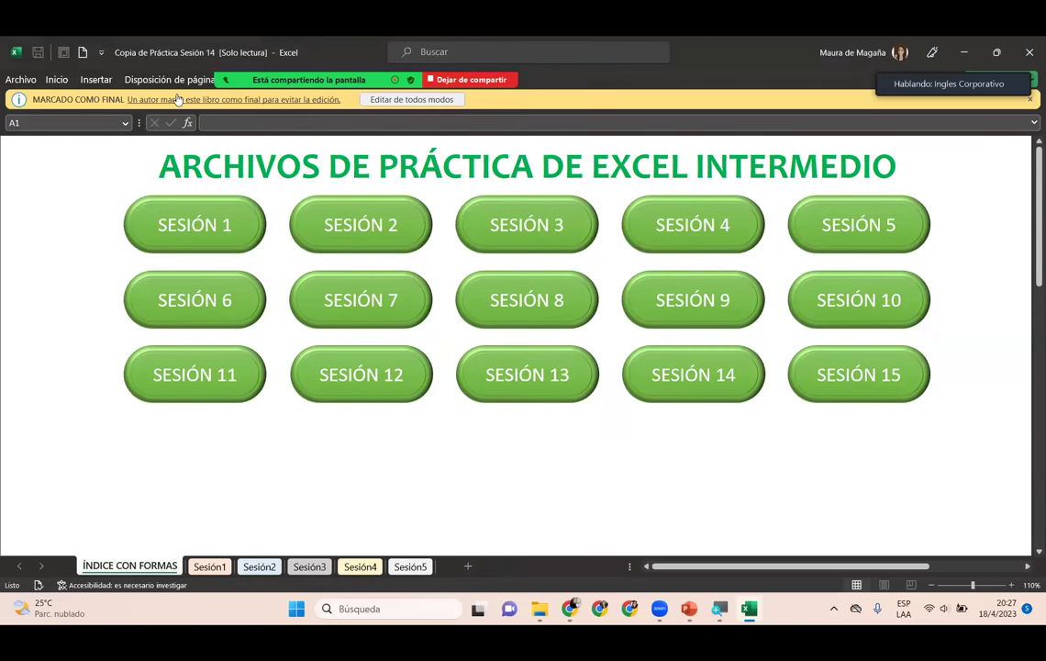
Close Excel, then make the reopened final-marked copy editable and go to Sesión1
click(1030, 53)
click(447, 101)
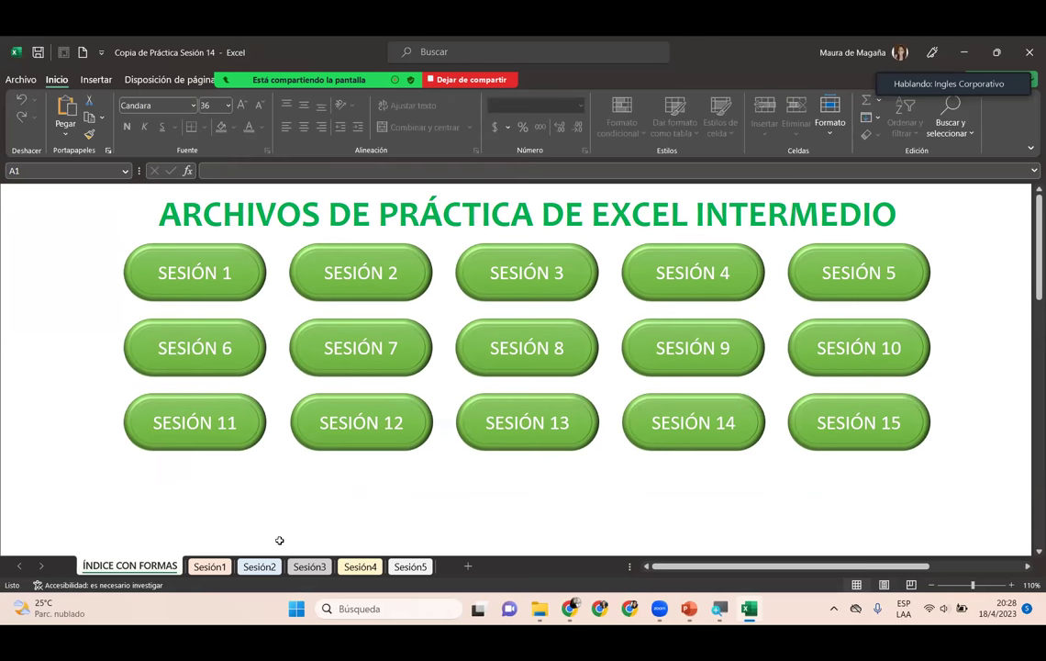
click(209, 567)
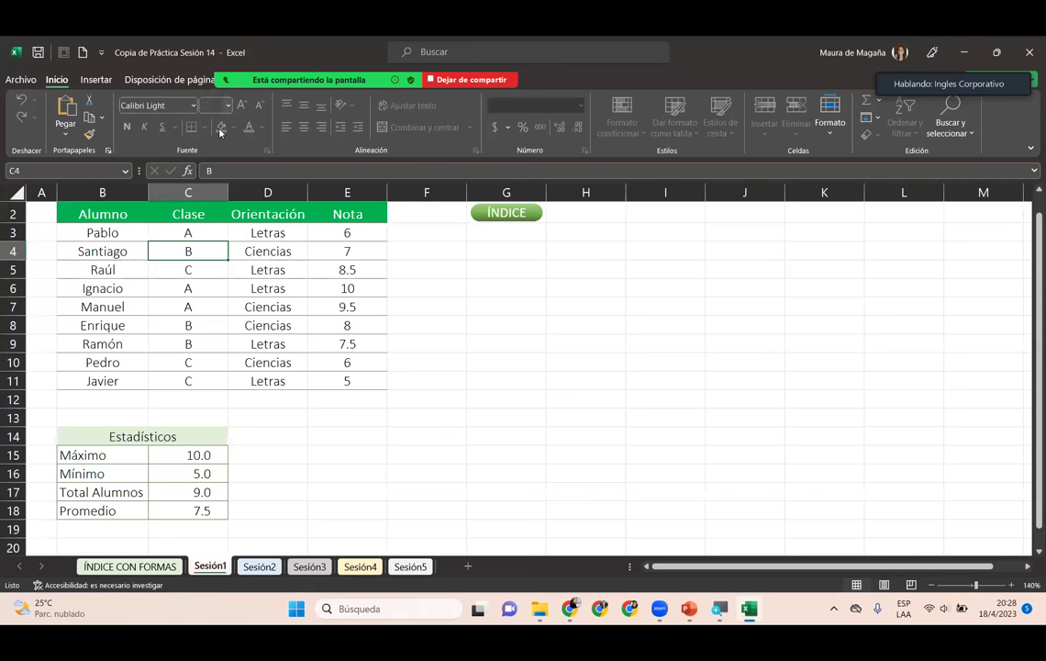
Remove the workbook structure protection with Desproteger libro and its password, then open the File view
click(184, 81)
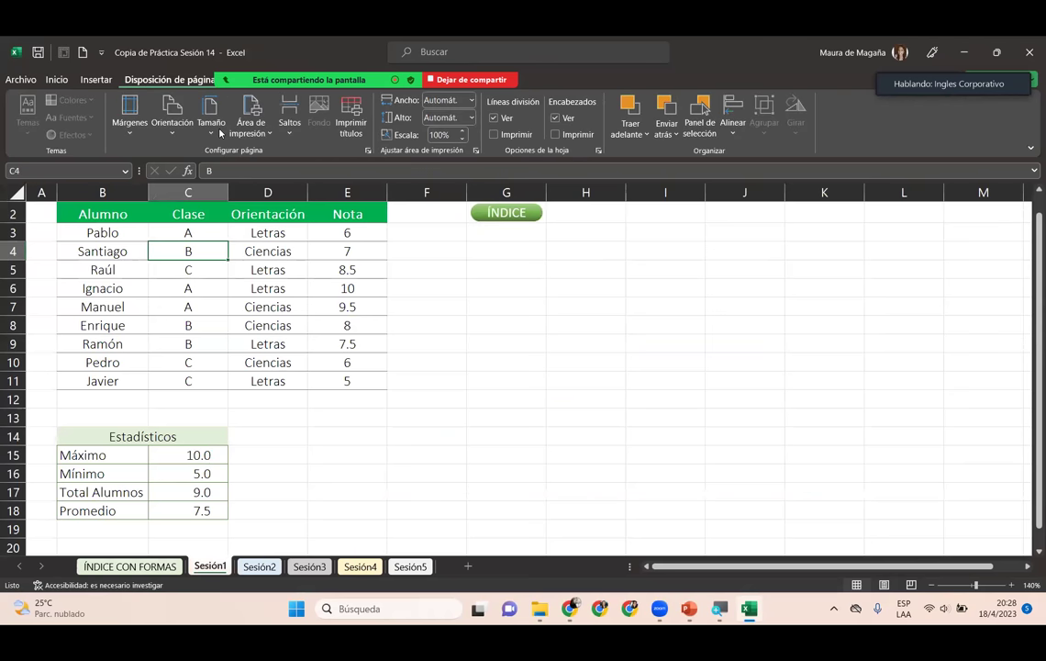
scroll(220, 133, down, 1)
scroll(219, 134, down, 1)
scroll(219, 133, down, 1)
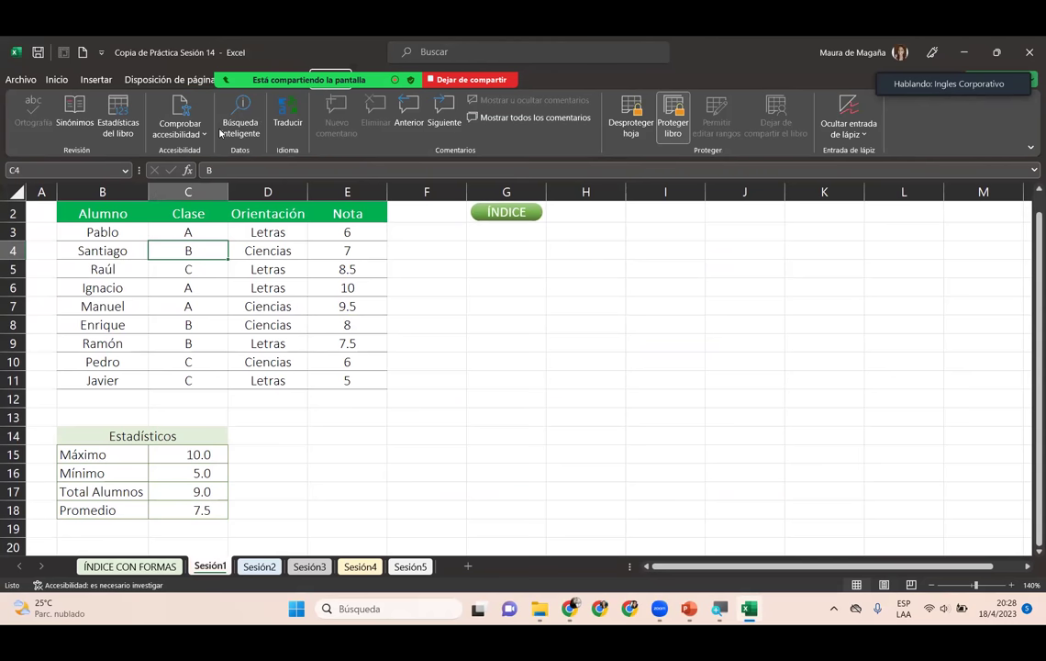
click(672, 118)
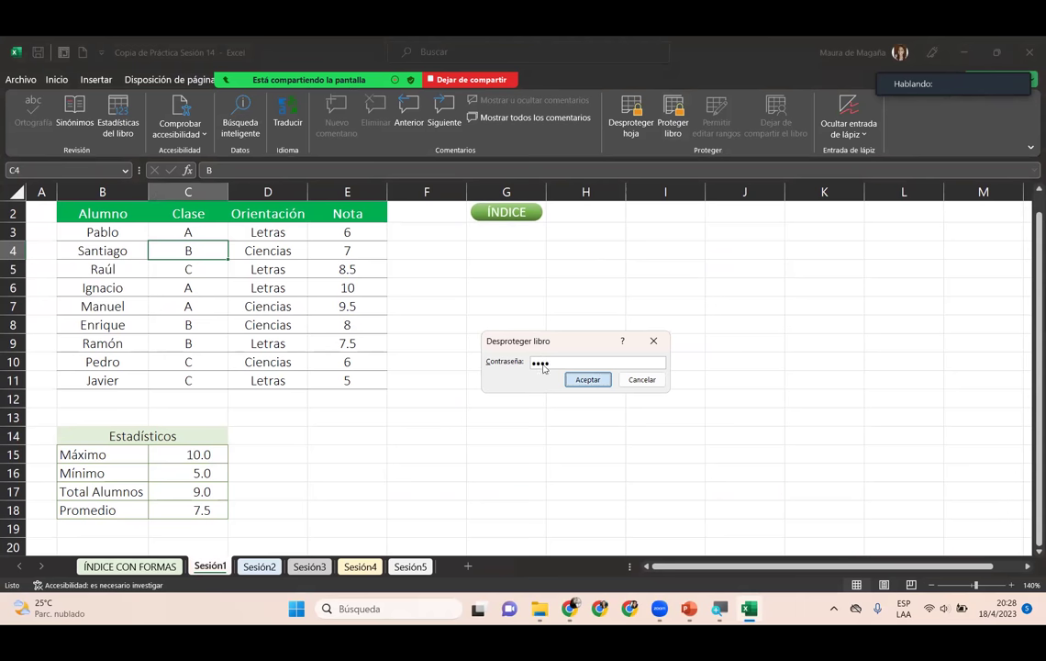
key(Return)
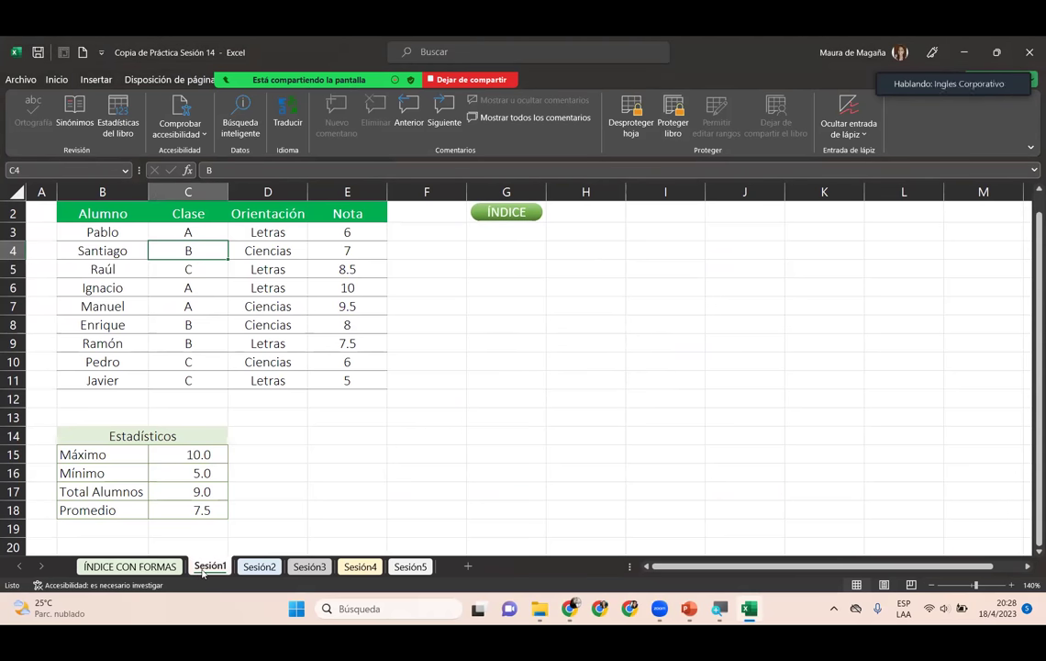
click(21, 83)
Unprotect the Sesión1 sheet from Información > Proteger libro by entering the sheet password
click(65, 204)
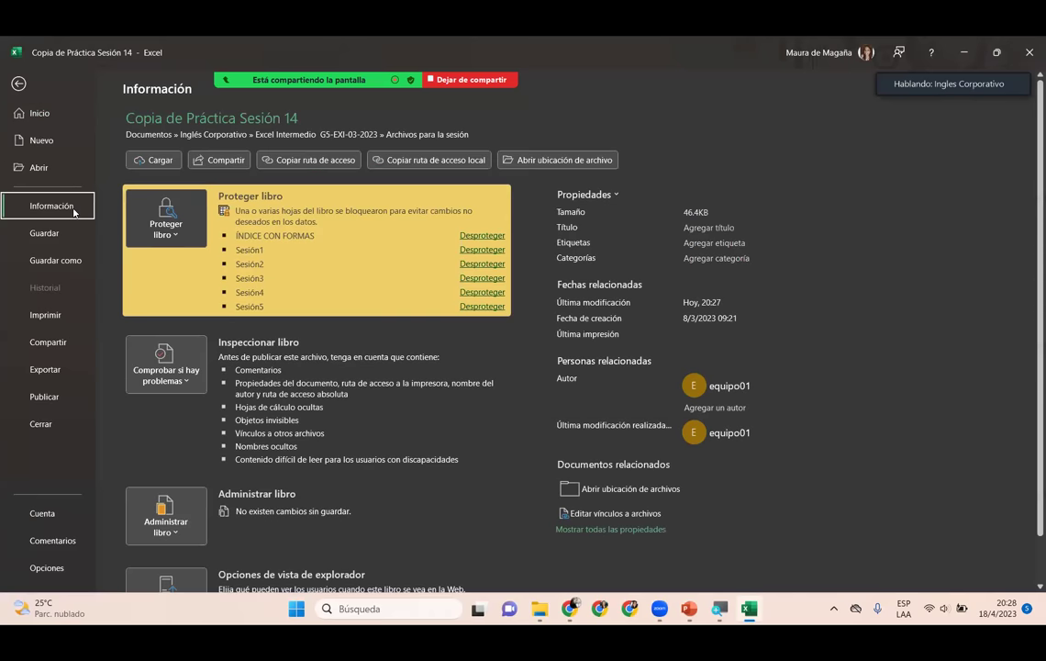
click(166, 220)
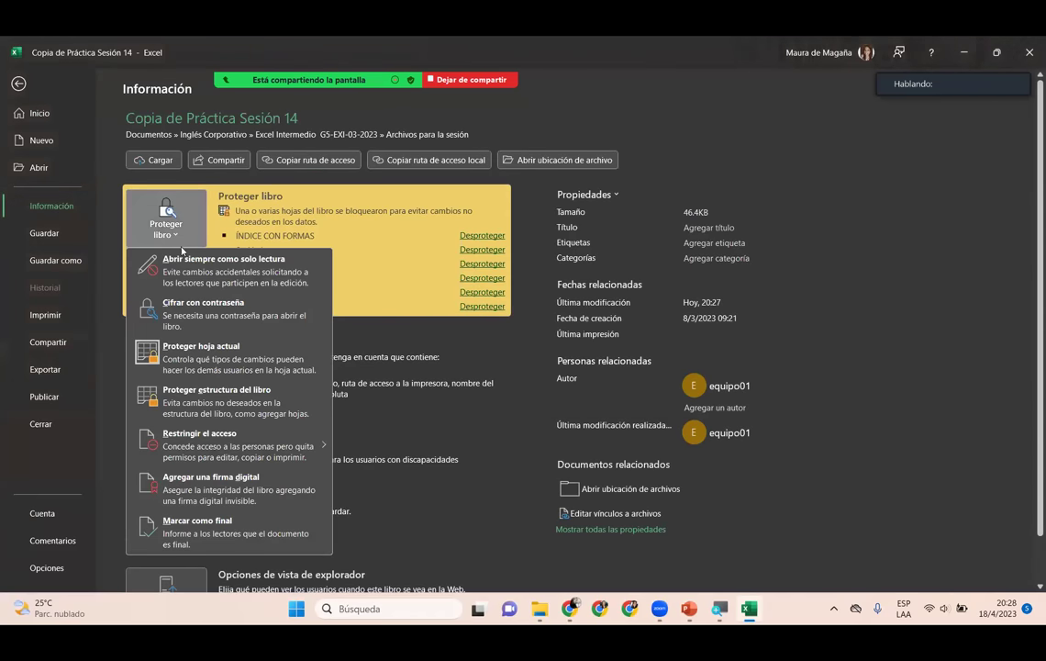
click(258, 361)
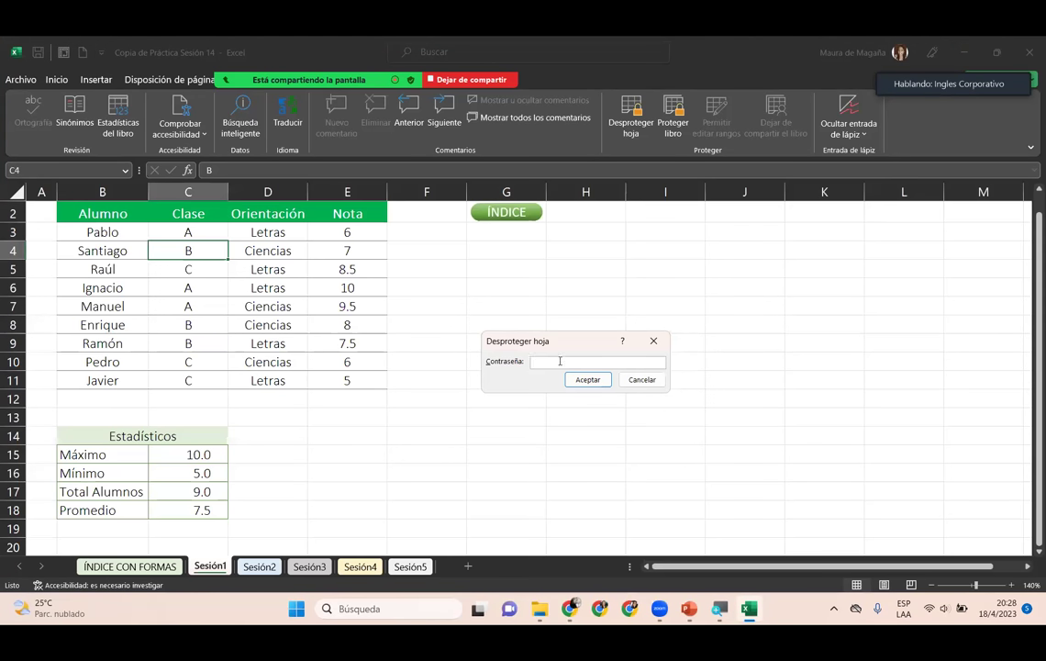
key(Return)
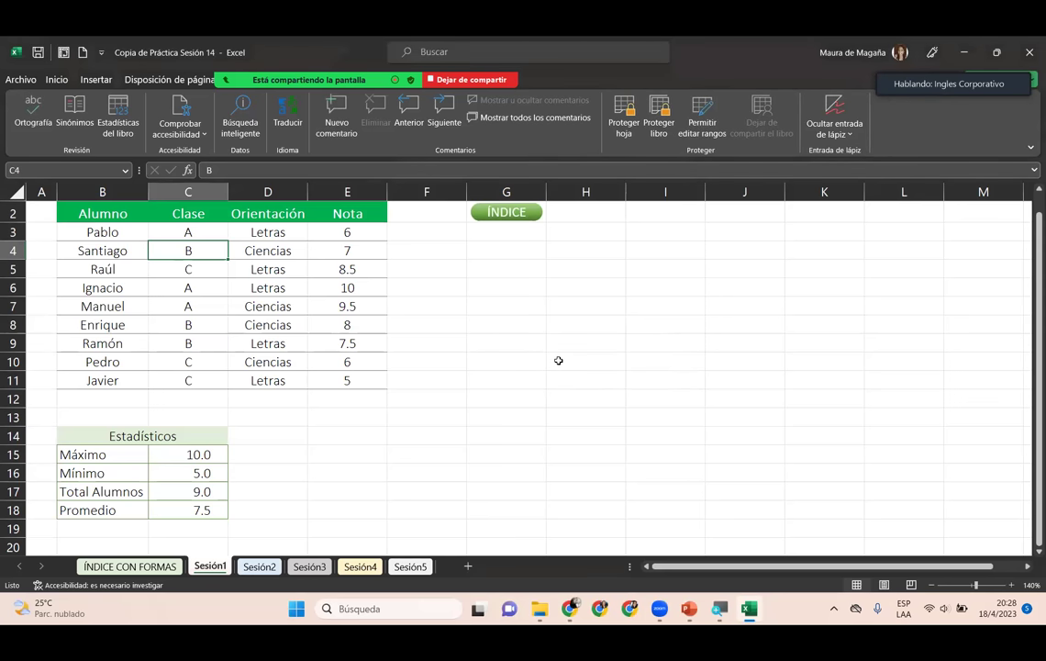
Unprotect sheets Sesión2, Sesión3, Sesión4 and Sesión5 with Desproteger hoja and the password
click(259, 566)
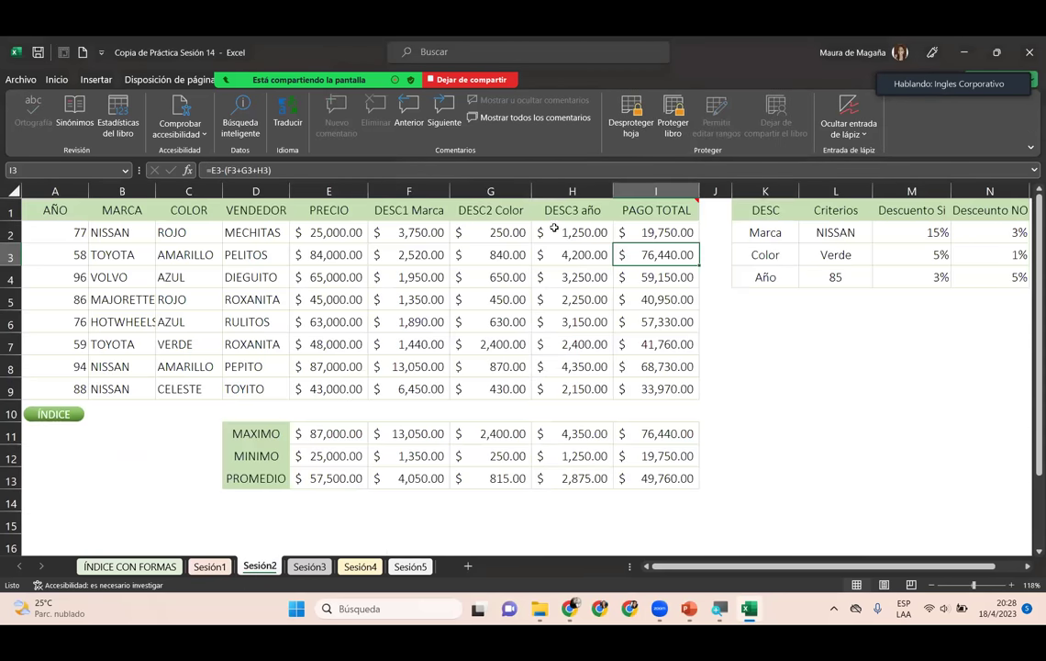
click(626, 119)
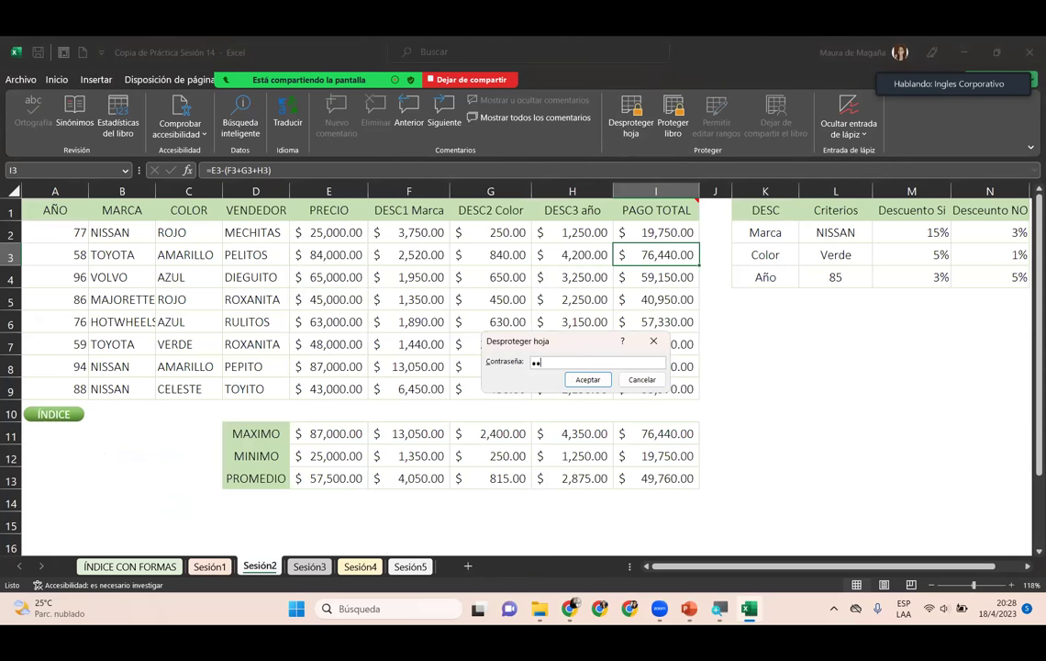
key(Return)
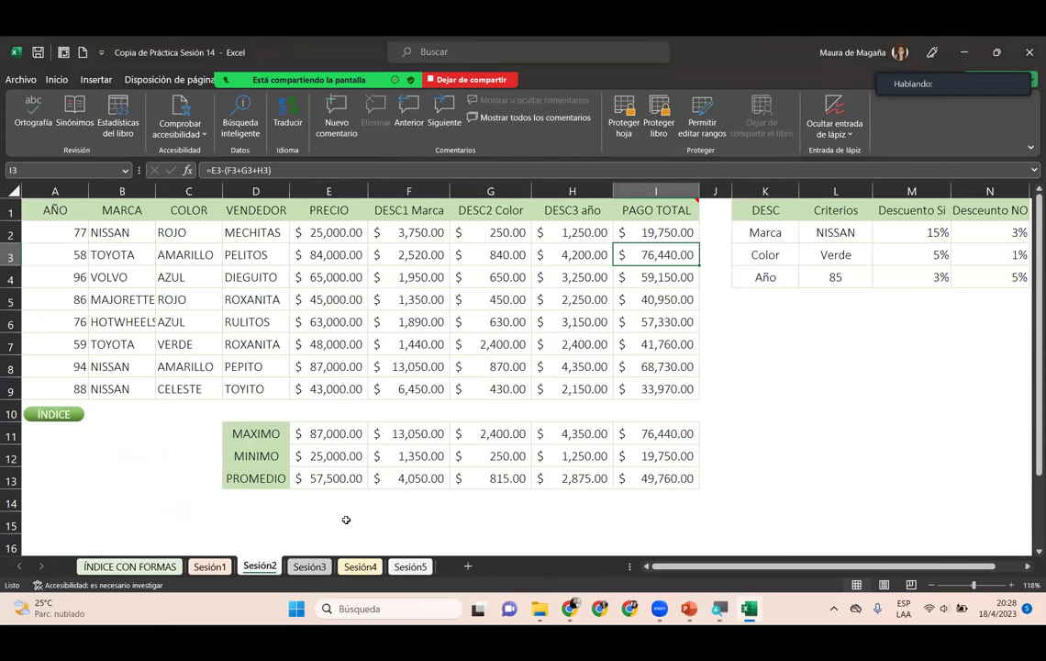
click(317, 571)
click(633, 117)
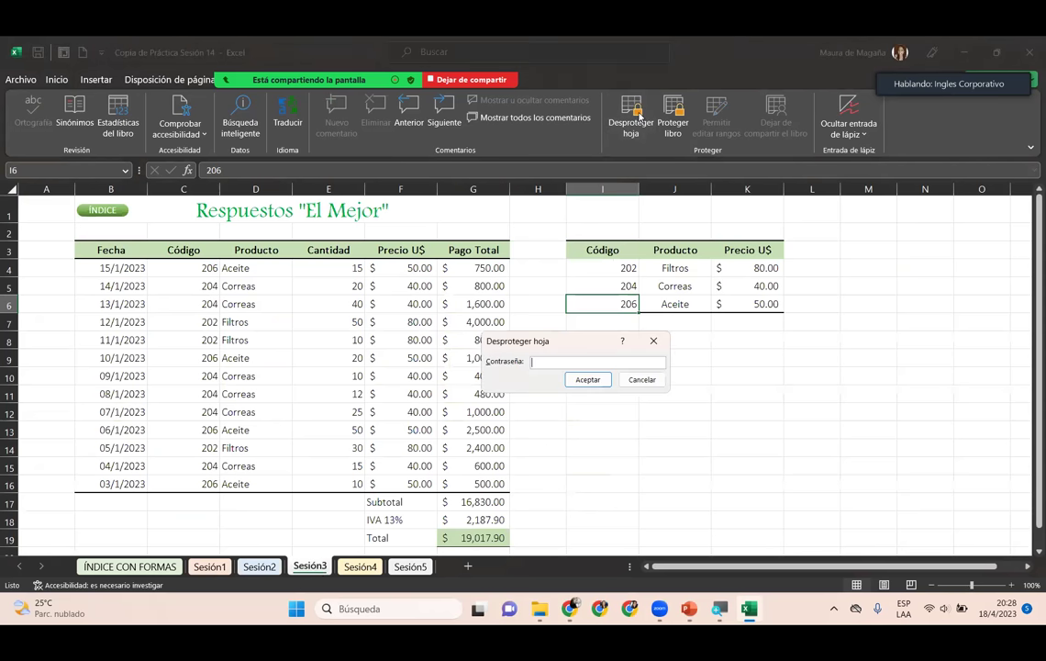
key(Return)
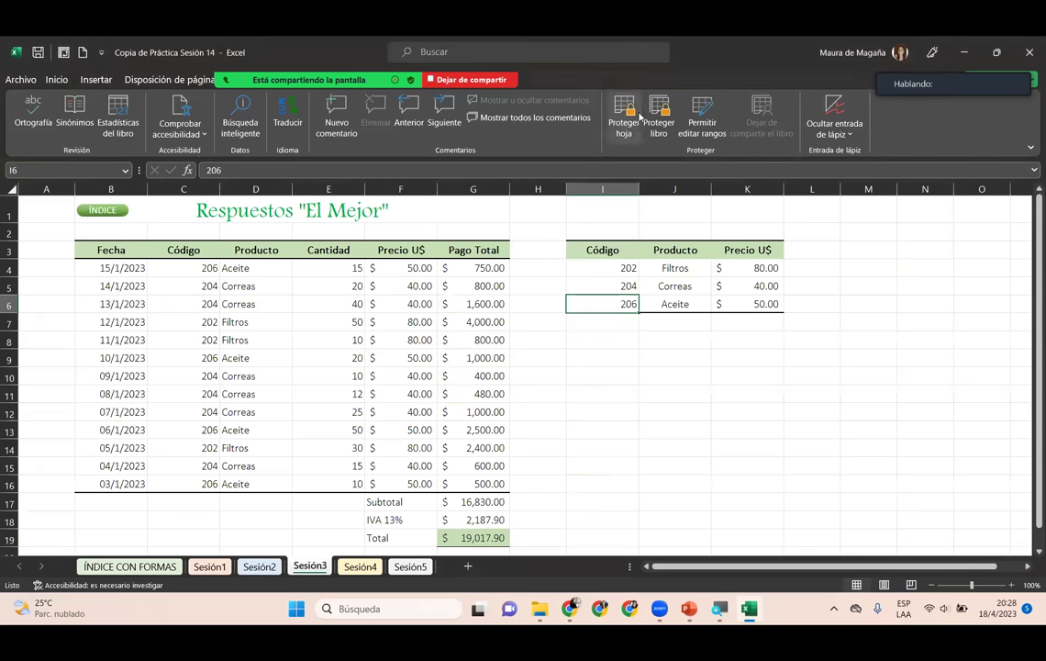
click(360, 566)
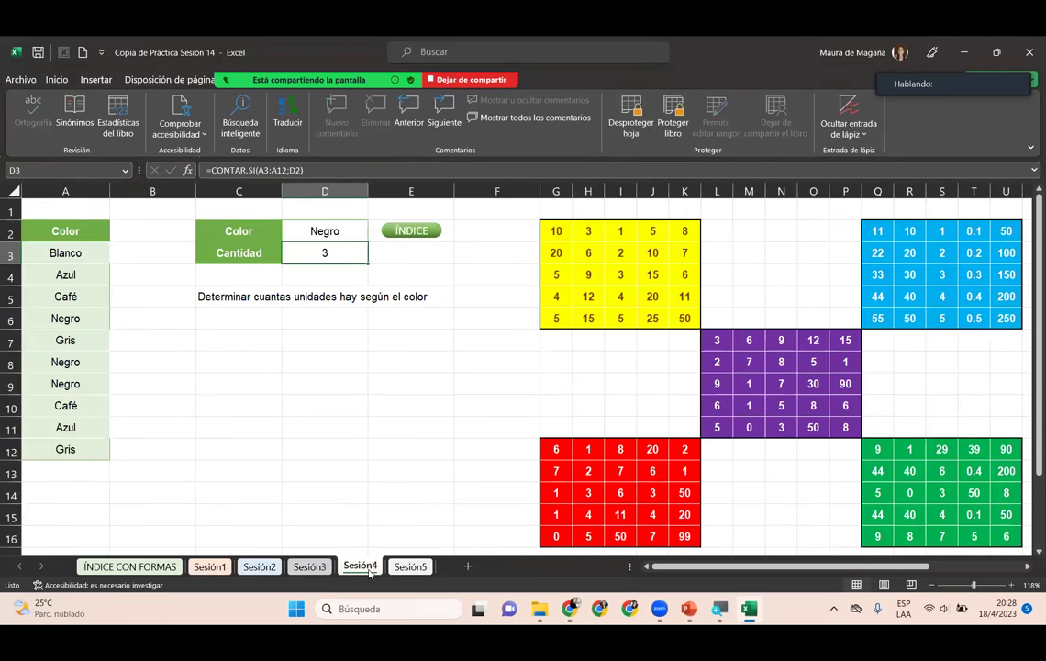
click(642, 120)
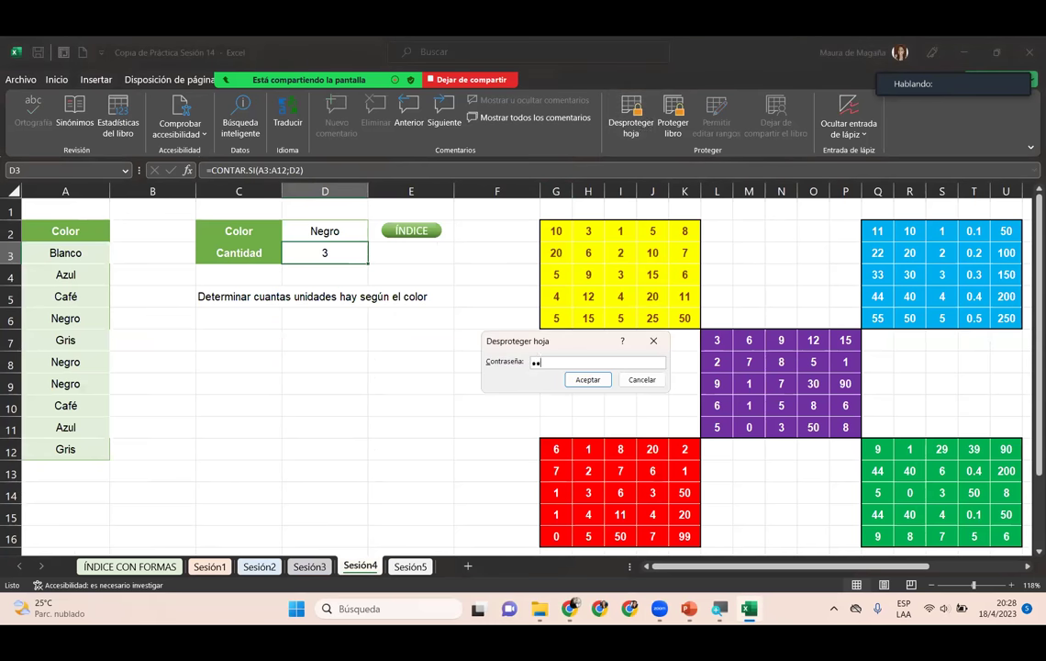
key(Return)
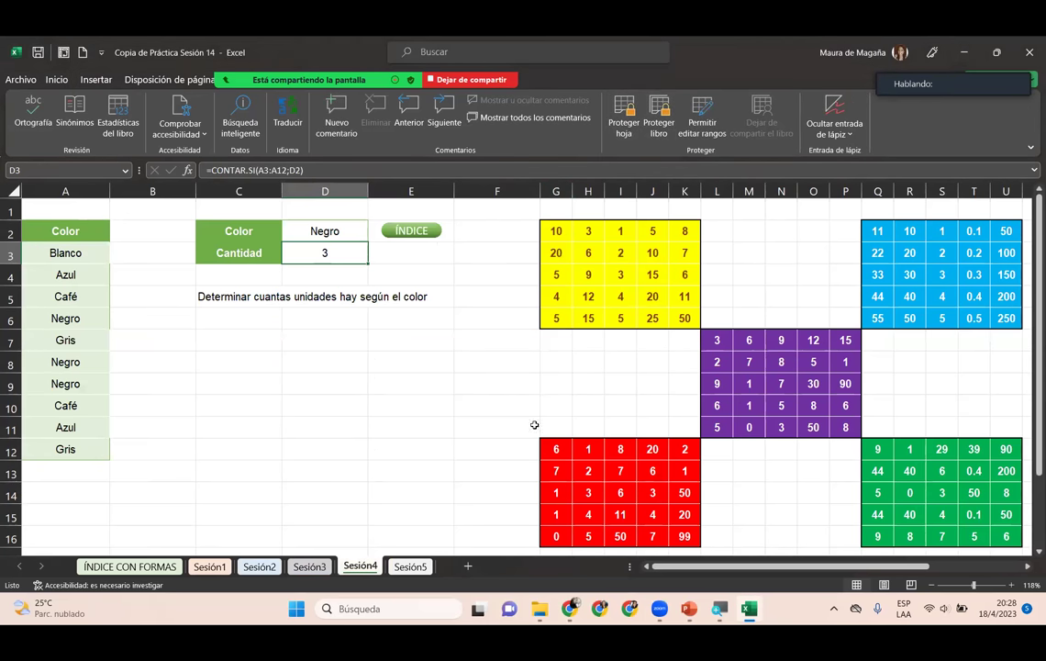
key(ctrl+Page_Down)
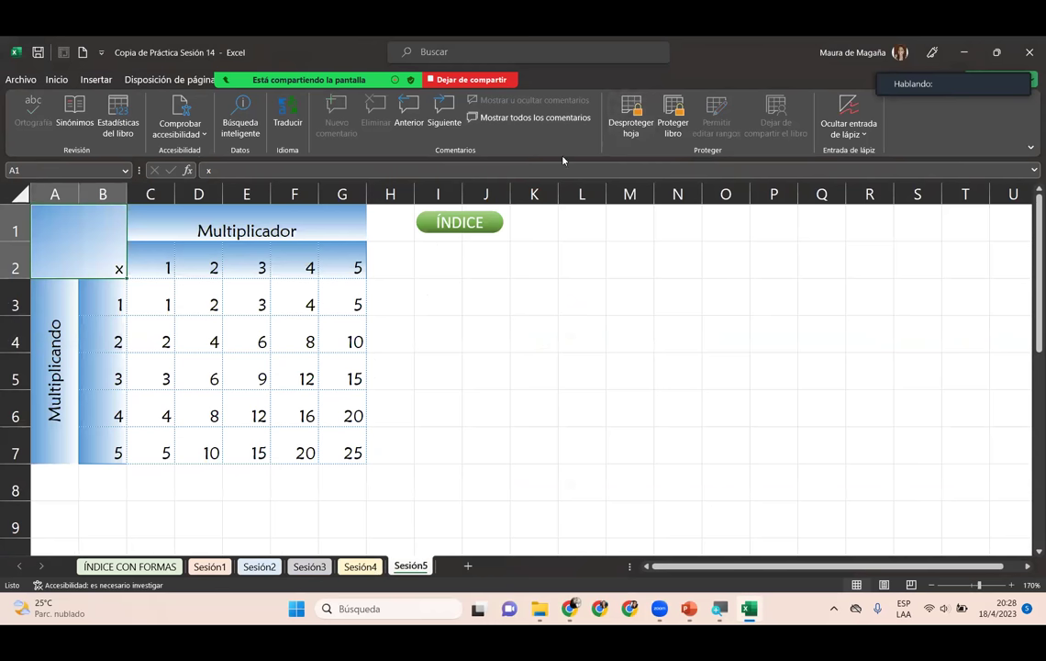
click(642, 114)
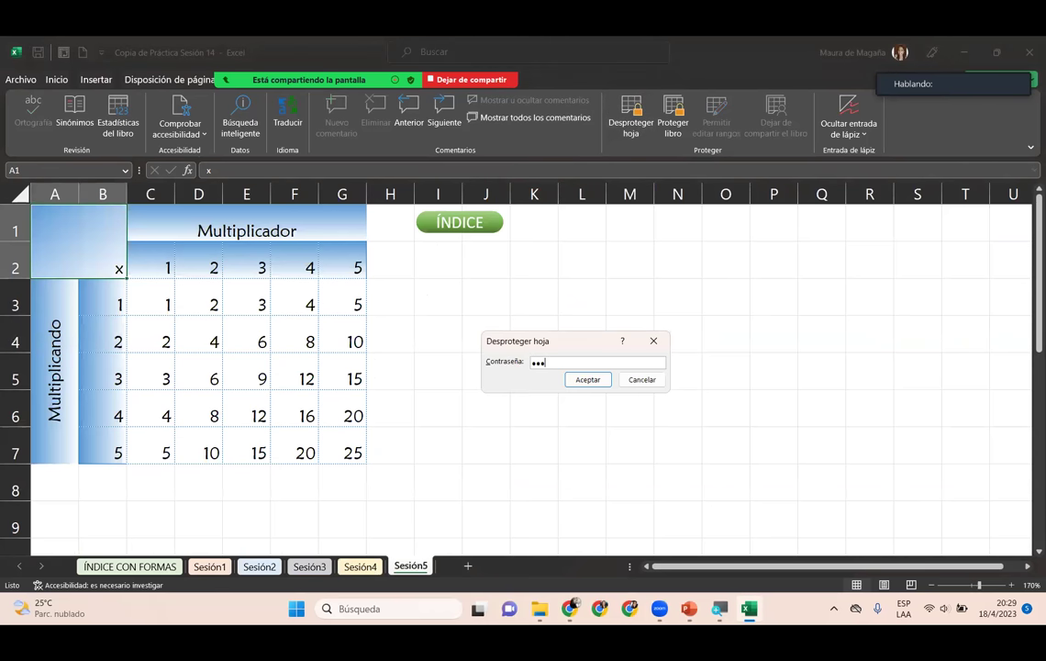
key(Return)
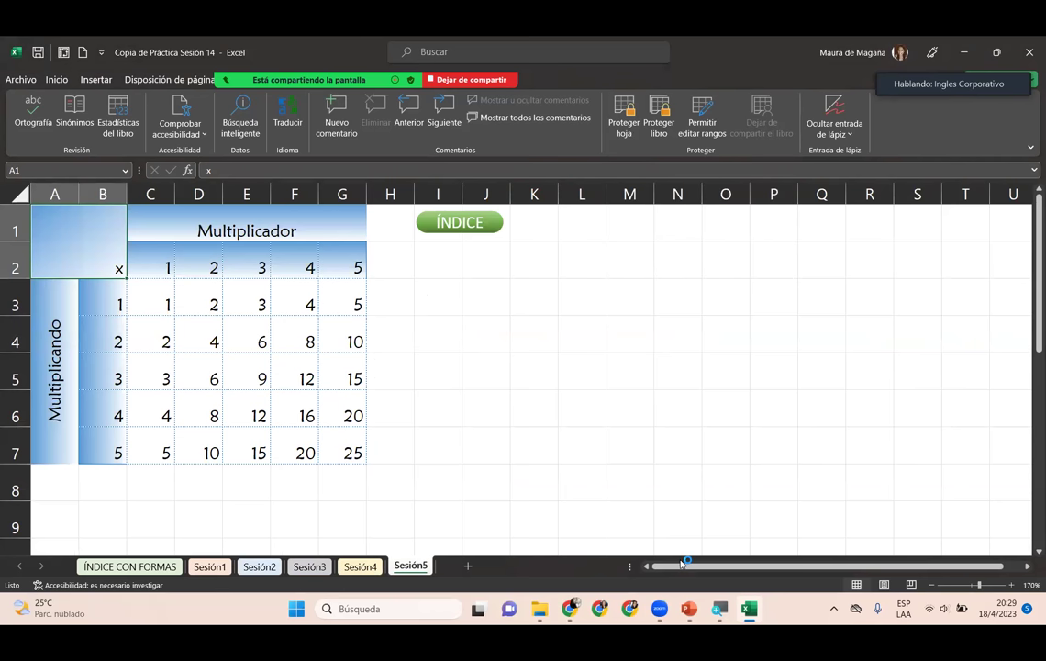
Unhide the Indice sheet from the sheet-tab Mostrar list, then go back to ÍNDICE CON FORMAS
click(176, 567)
right_click(177, 569)
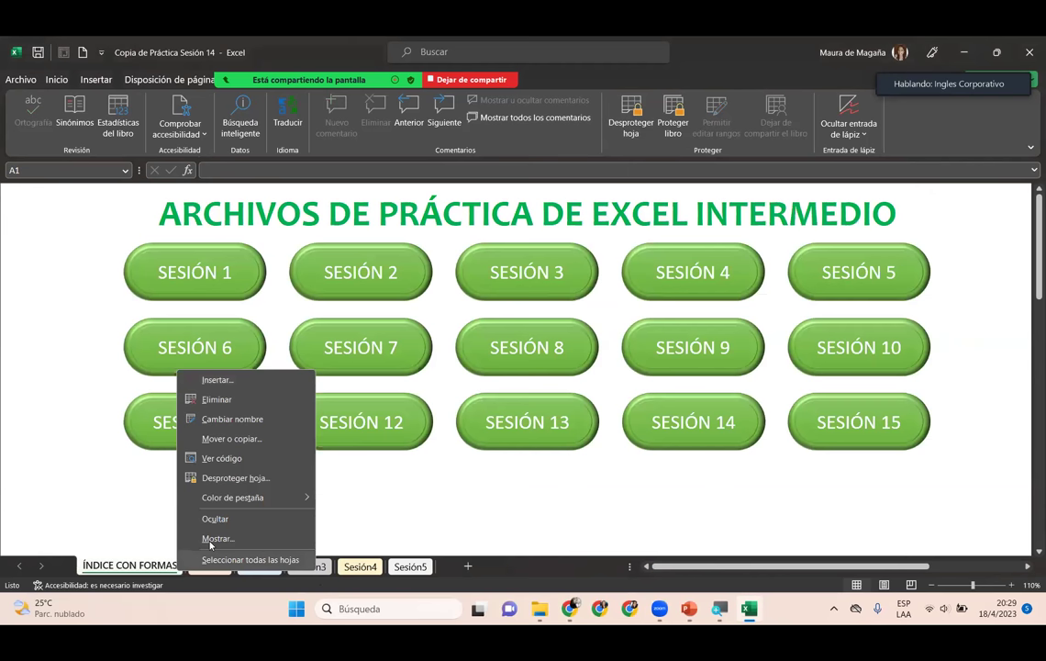
click(251, 545)
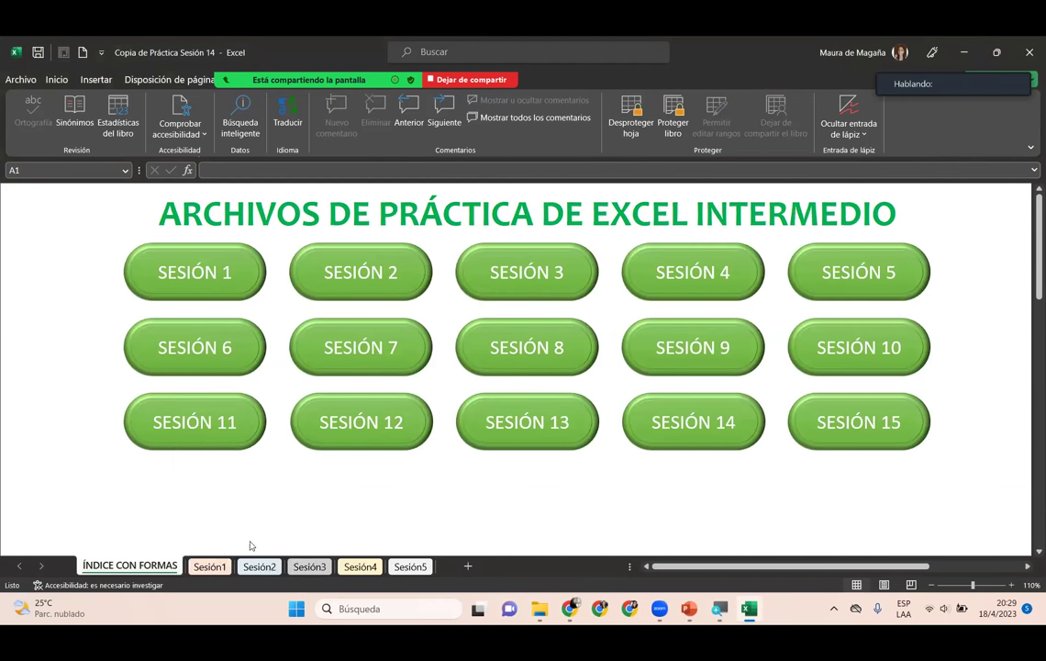
click(257, 577)
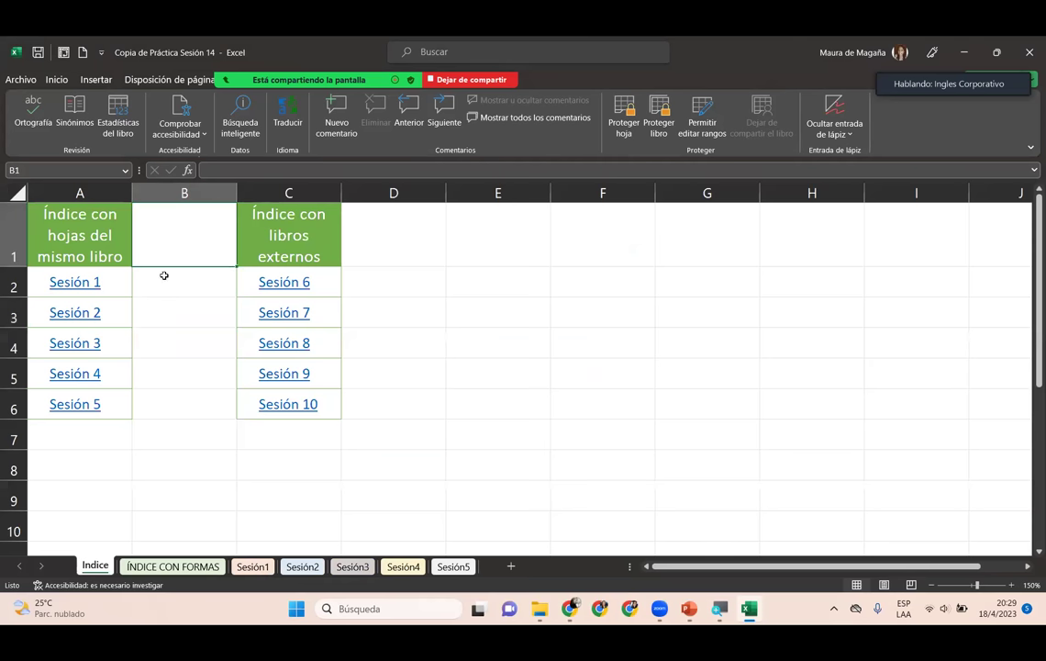
click(163, 568)
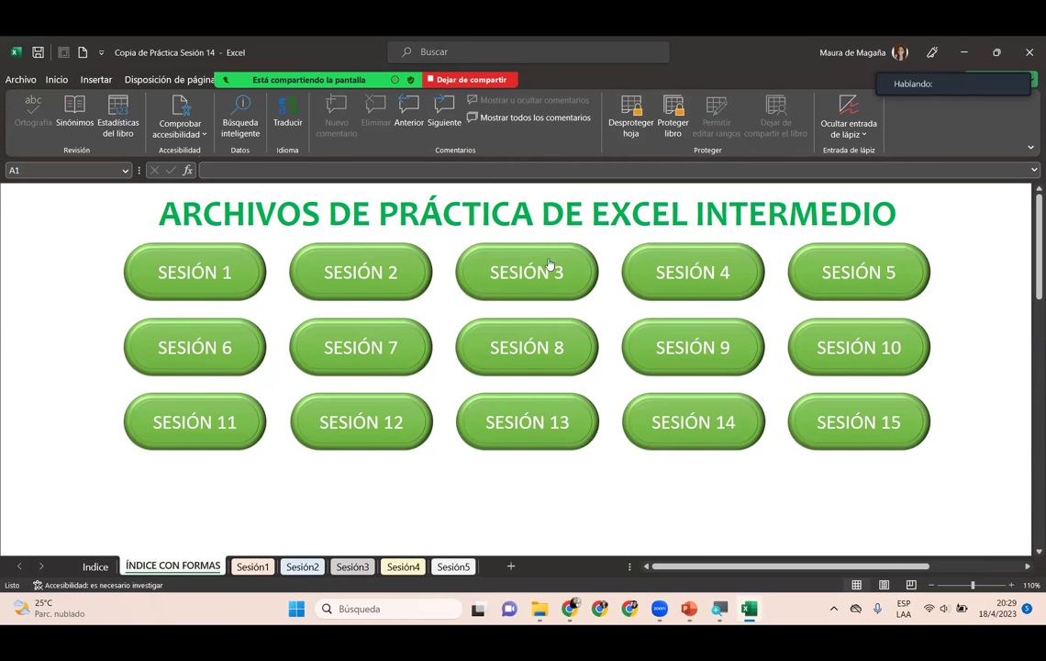
Unprotect the index sheet by entering its password
click(626, 105)
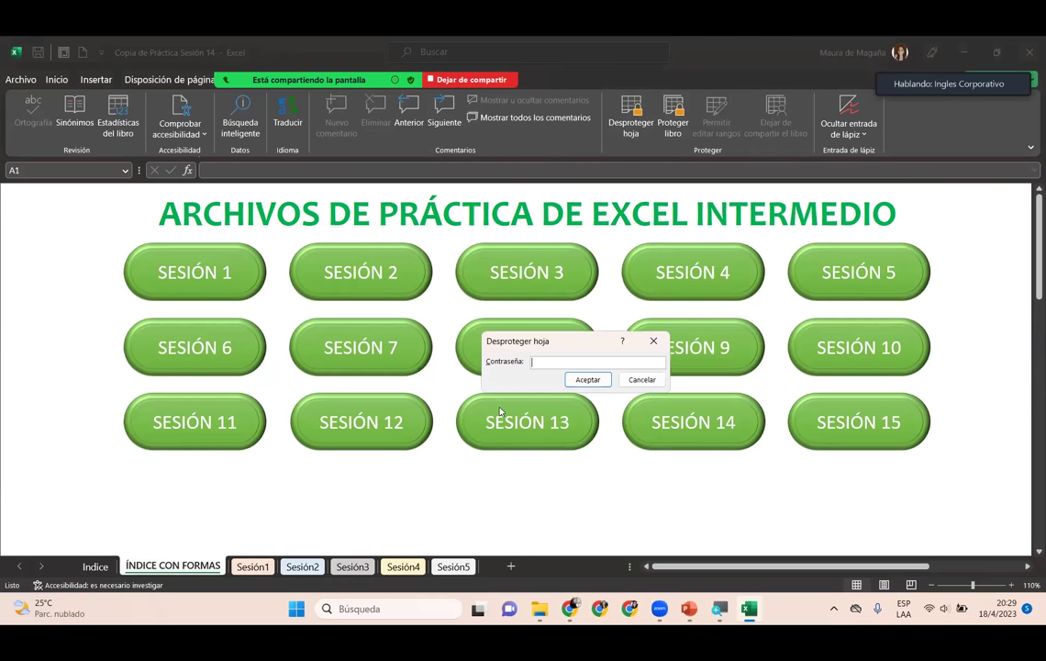
text(3)
key(Return)
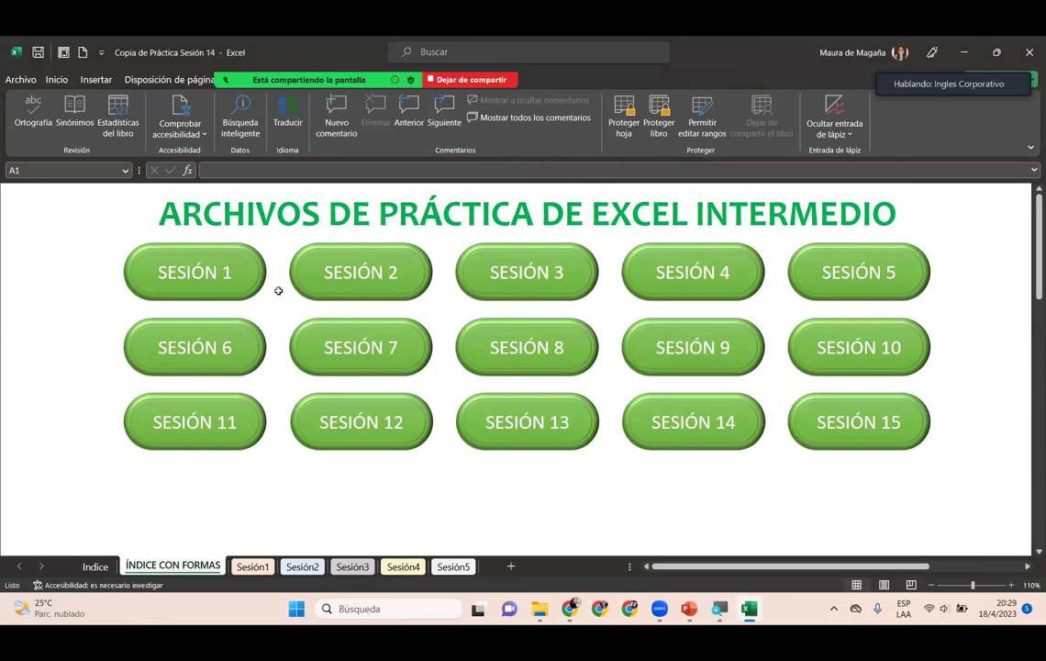
Select the SESIÓN 11, 12, 13, 14 and 15 buttons together
click(207, 201)
click(93, 229)
click(133, 221)
shift+click(145, 439)
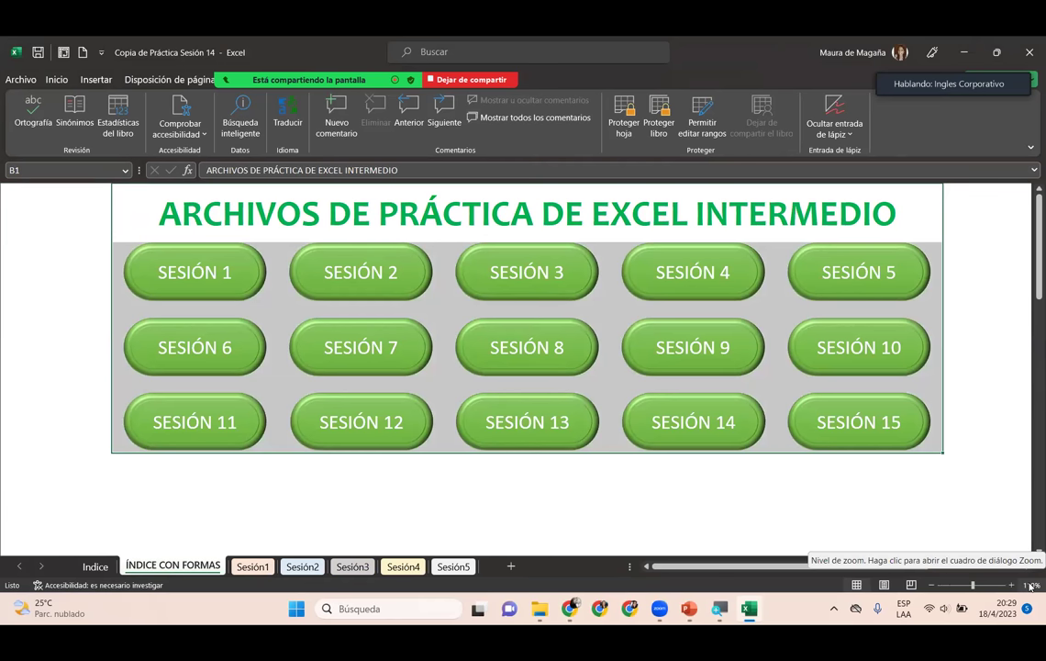
click(201, 395)
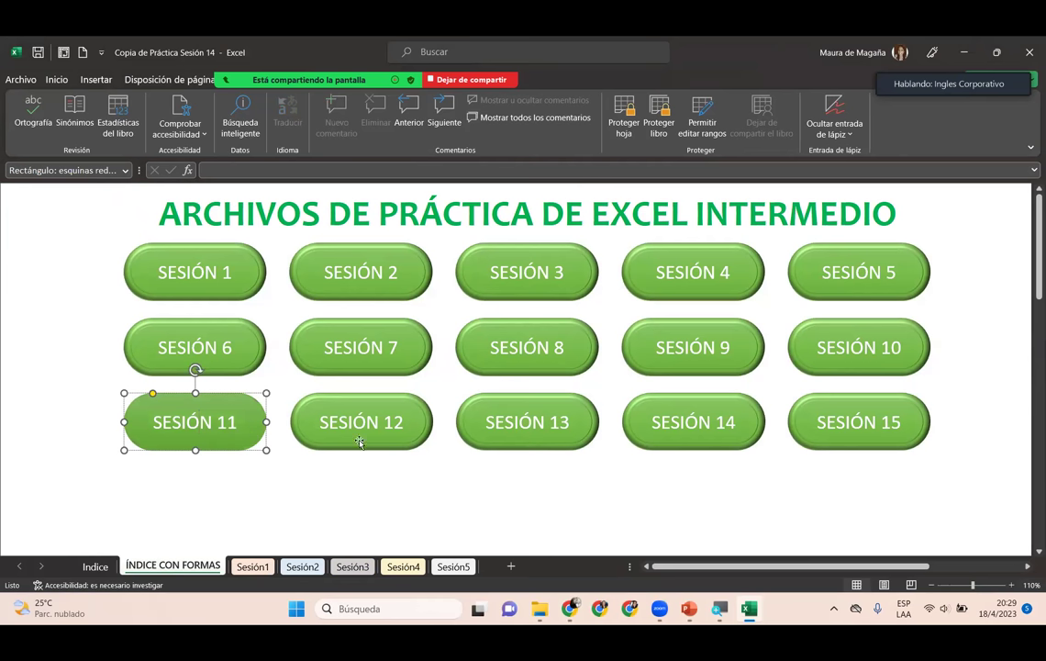
ctrl+click(390, 431)
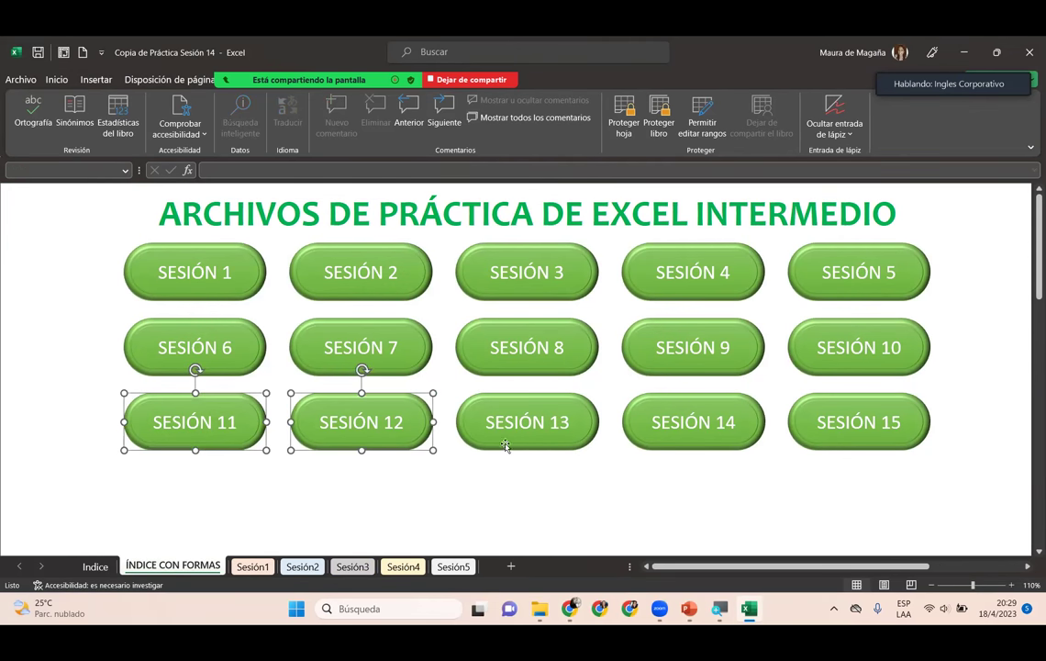
ctrl+click(541, 397)
ctrl+click(670, 429)
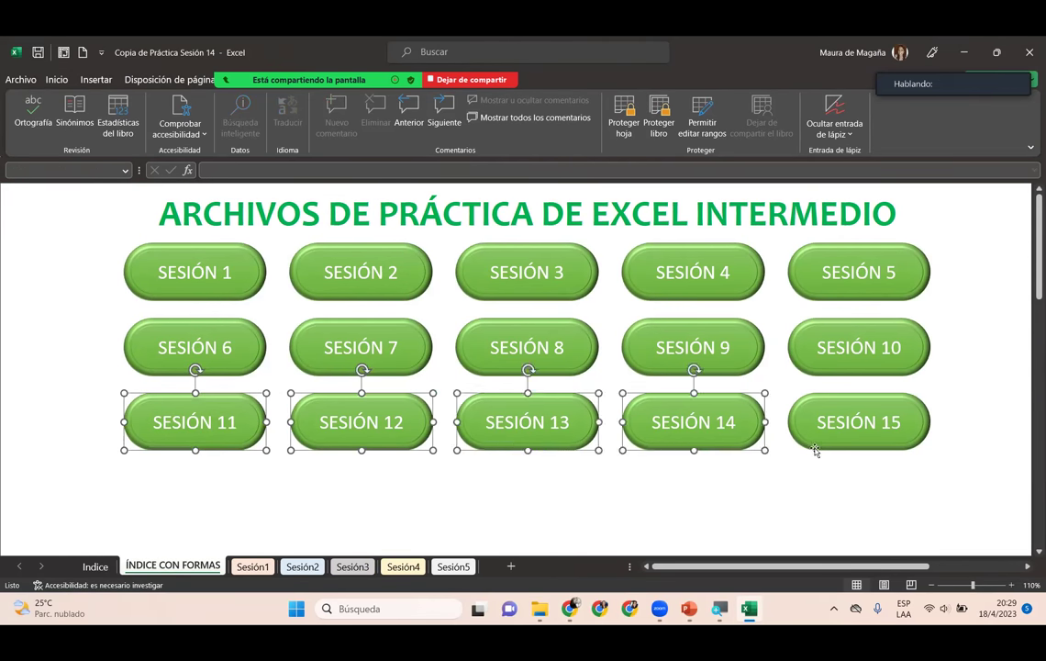
ctrl+click(817, 447)
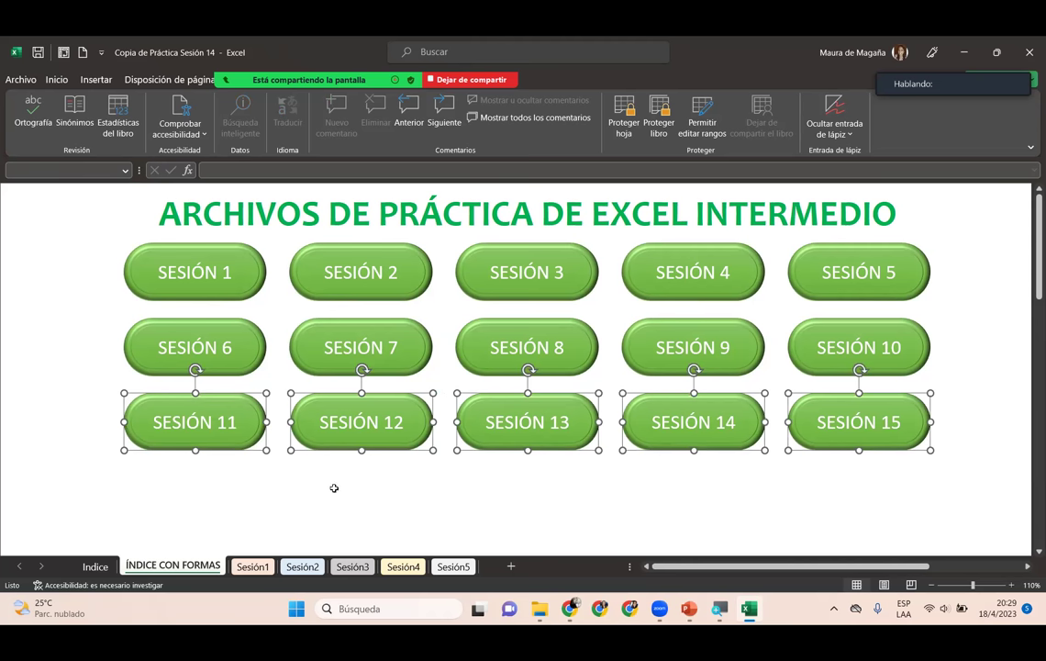
Paste a copy of the SESIÓN 11–15 row at cell B8, aligned under the row above
click(202, 477)
key(ctrl+v)
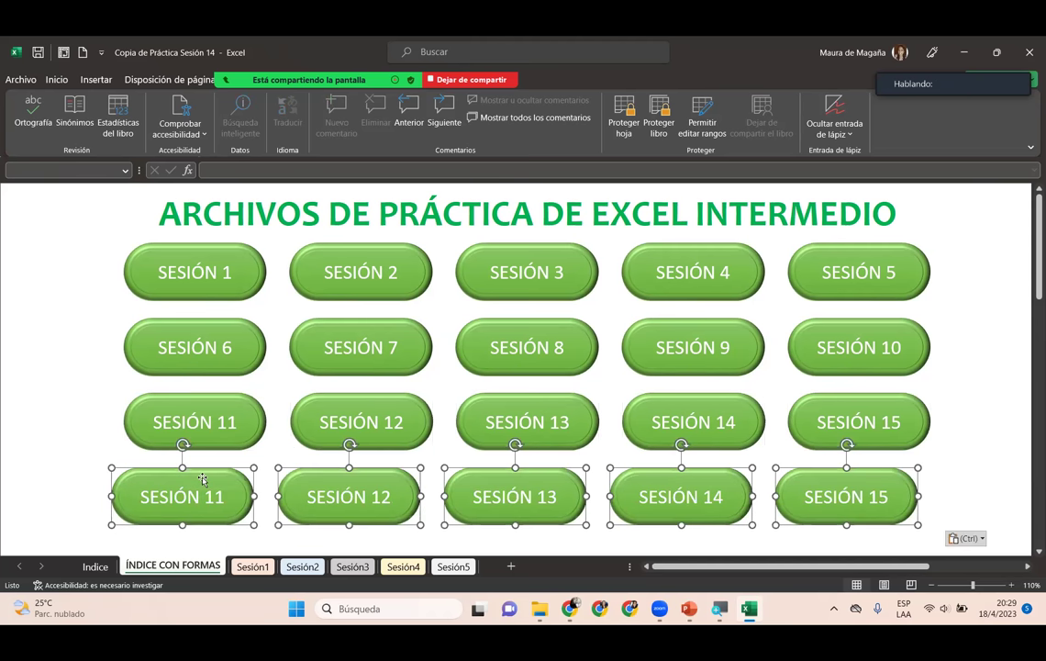
drag(205, 497, 214, 497)
click(188, 459)
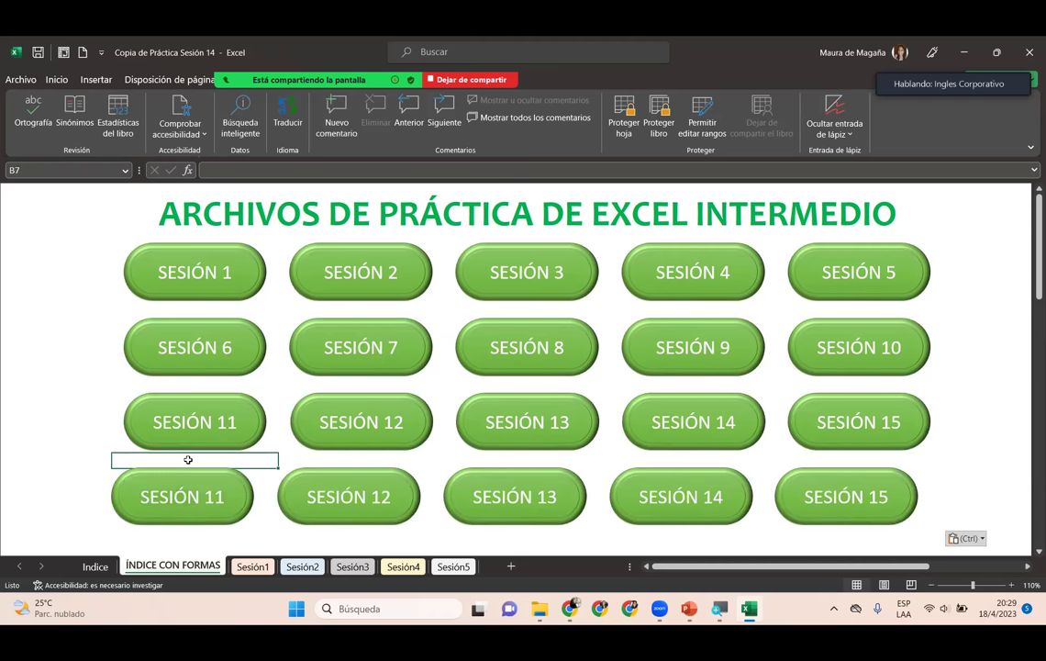
key(ctrl+z)
key(ctrl+y)
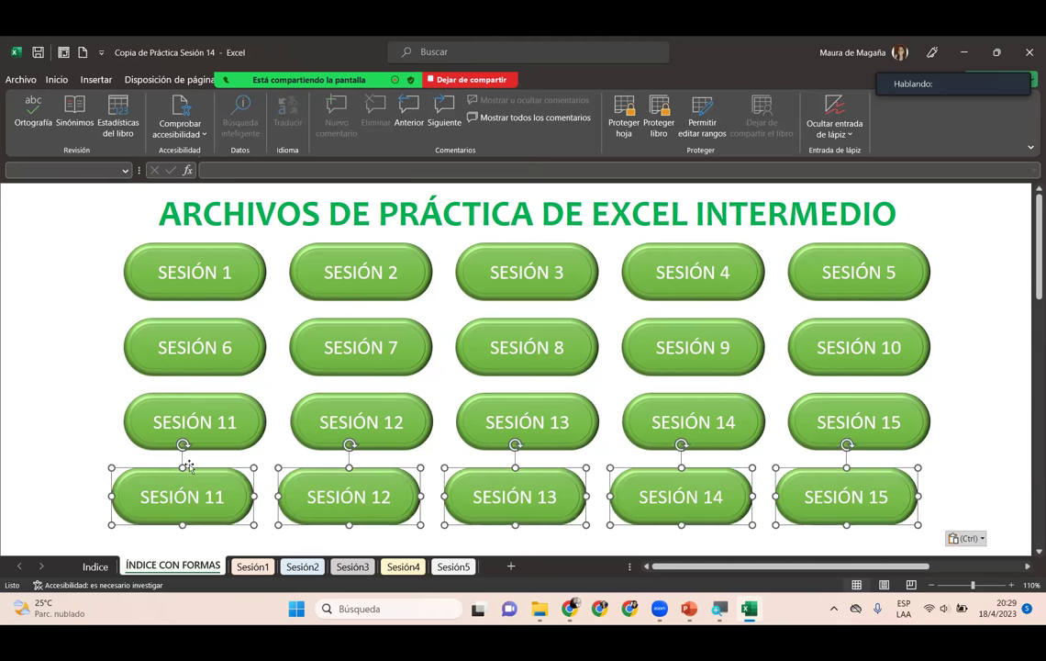
drag(192, 469, 206, 467)
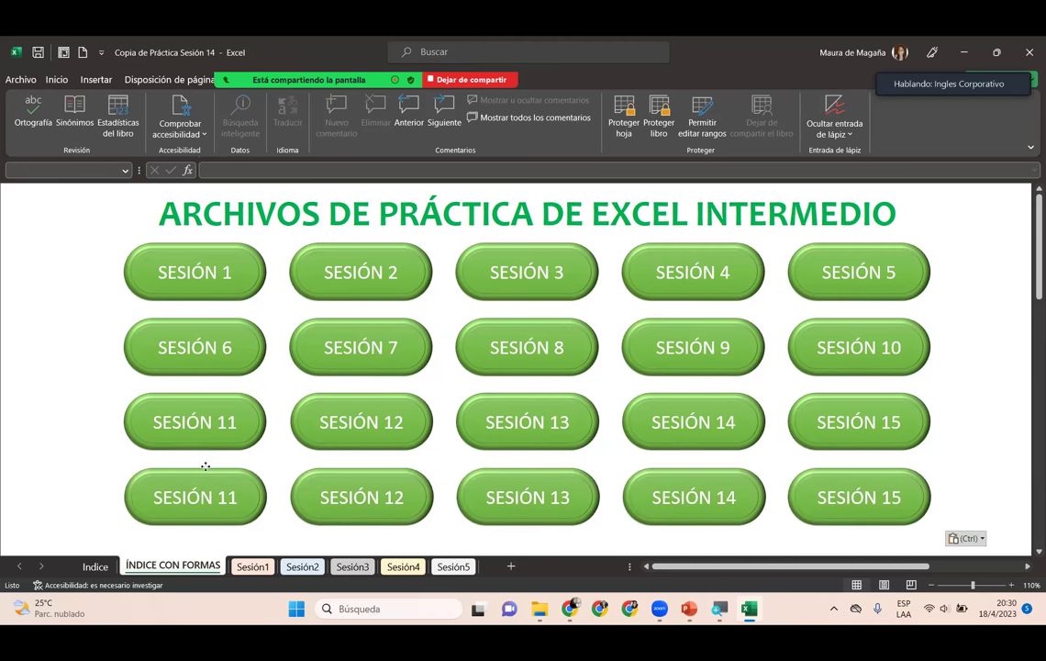
key(ctrl+v)
Relabel the first three pasted buttons SESIÓN 16, SESIÓN 17 and SESIÓN 18
click(231, 495)
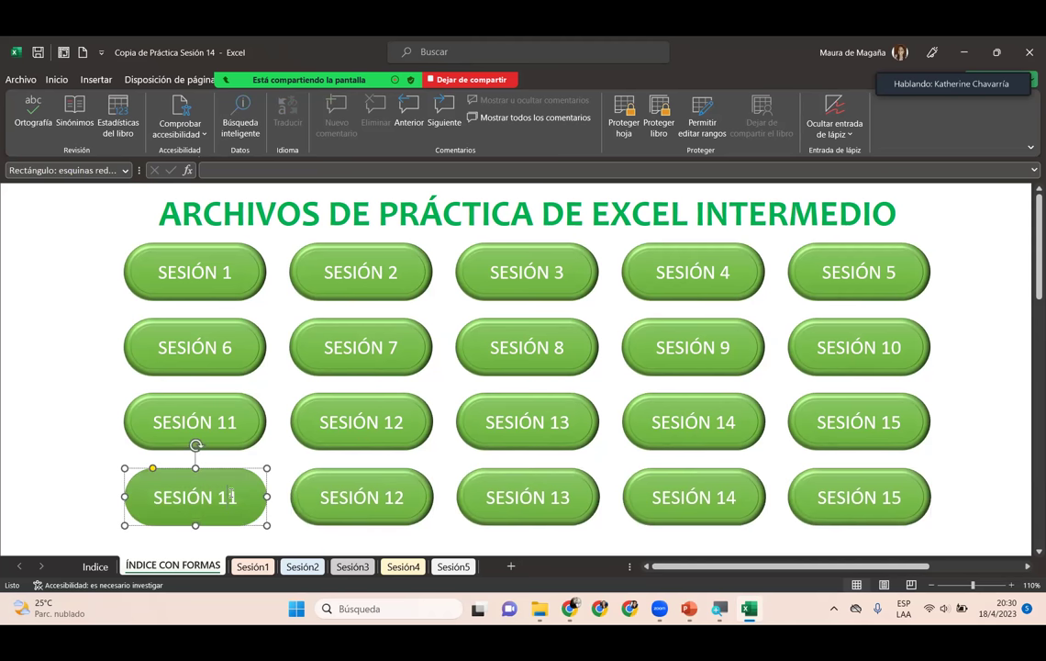
key(BackSpace)
text(6)
click(403, 493)
key(BackSpace)
text(7)
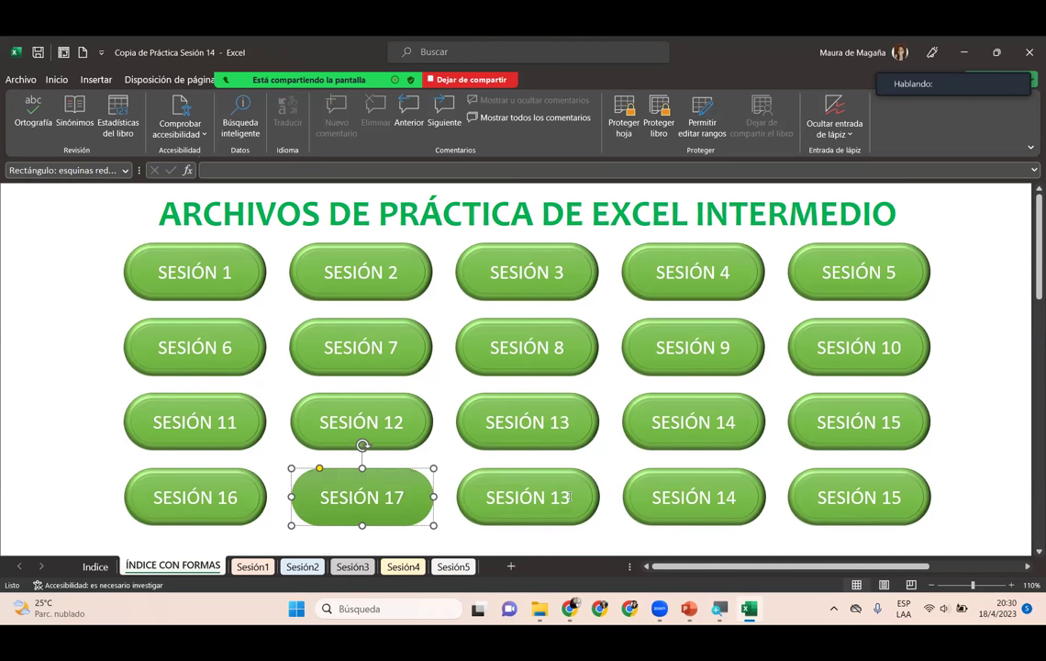
click(568, 496)
key(BackSpace)
text(8)
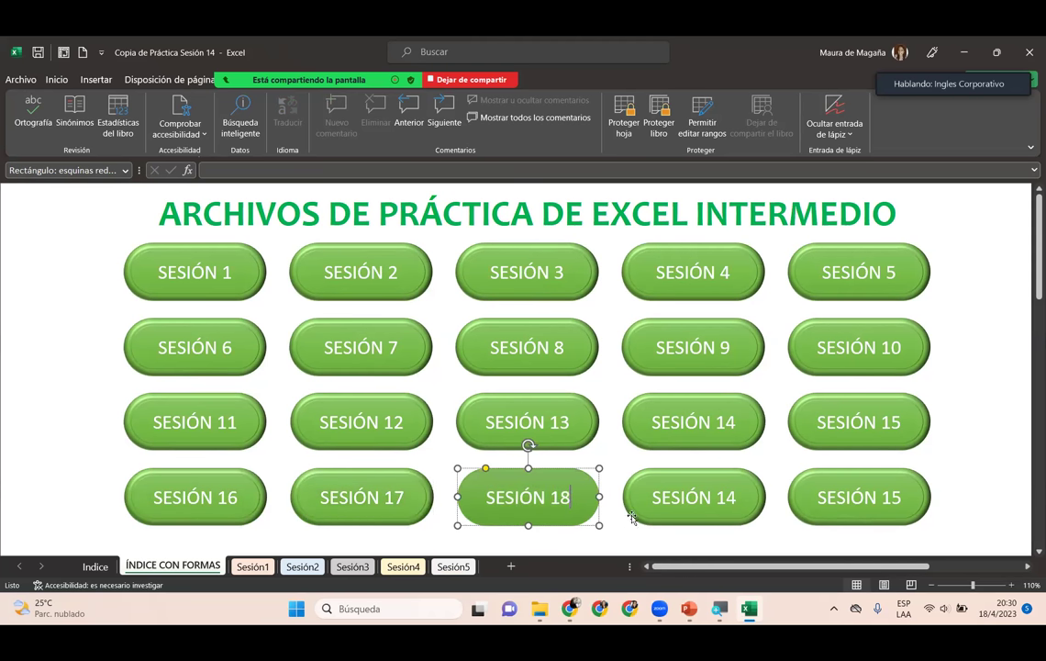
Relabel the last two pasted buttons SESIÓN 19 and SESIÓN 20
click(735, 496)
key(BackSpace)
text(9)
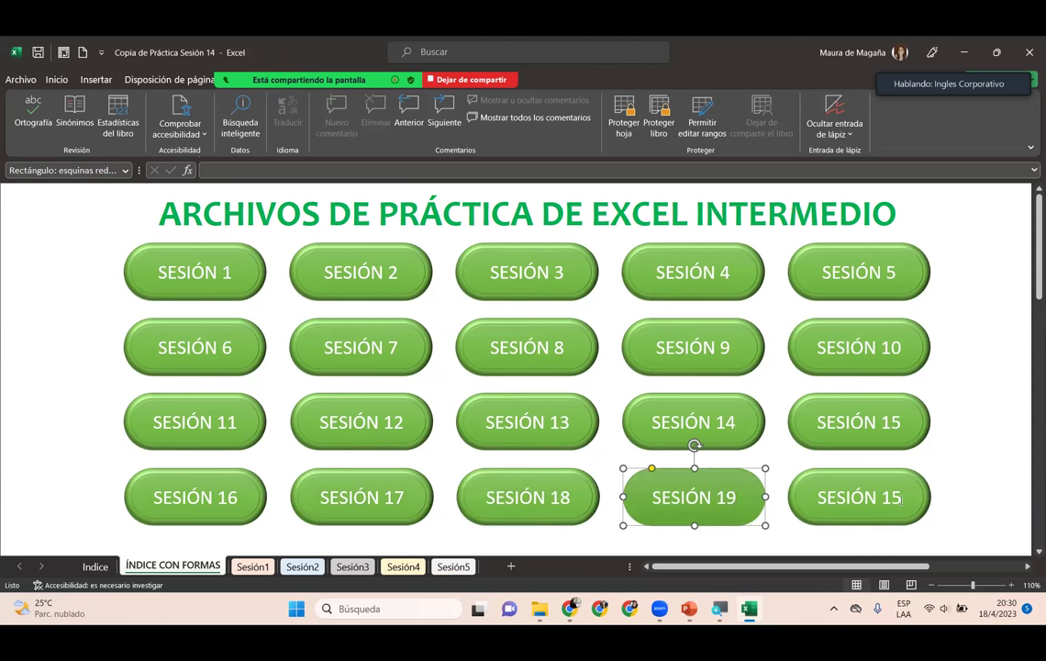
click(892, 498)
key(BackSpace)
key(Delete)
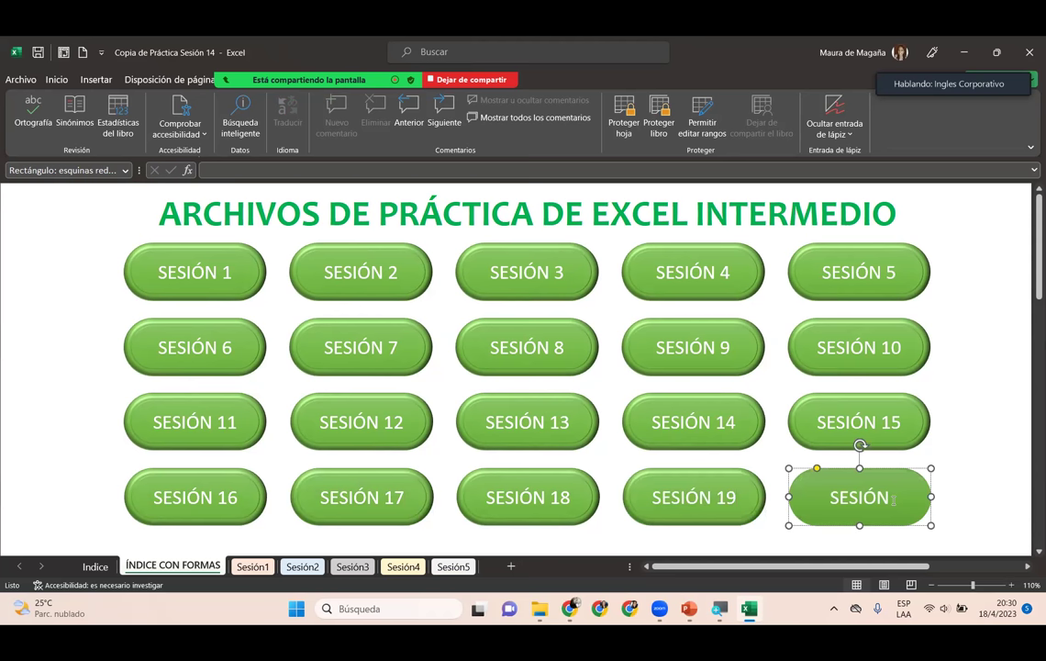
text(20)
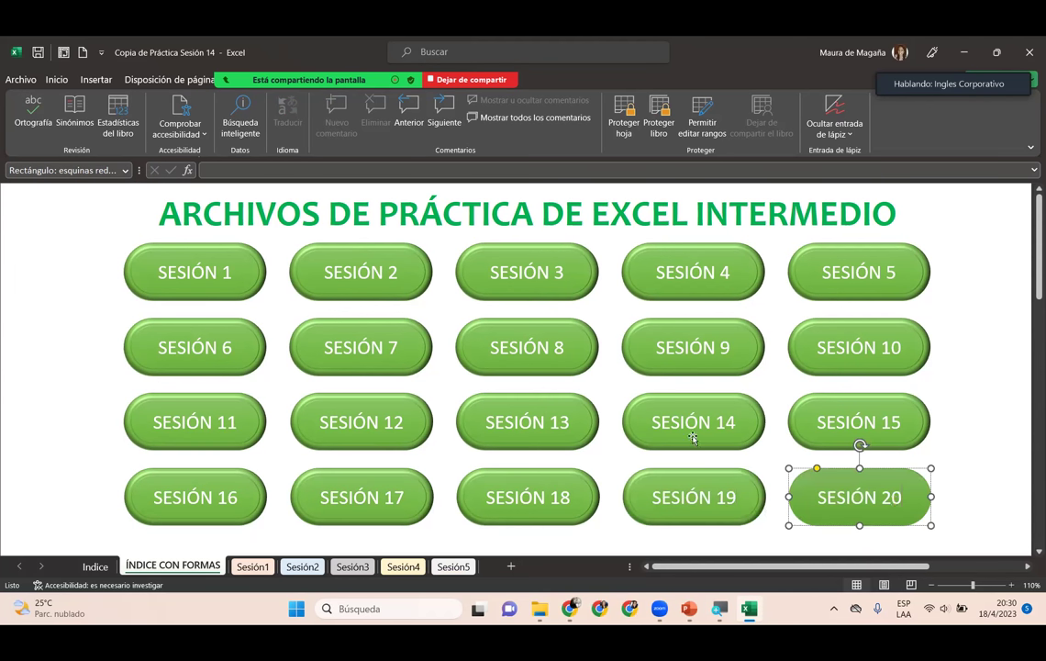
click(631, 404)
key(shift+Tab)
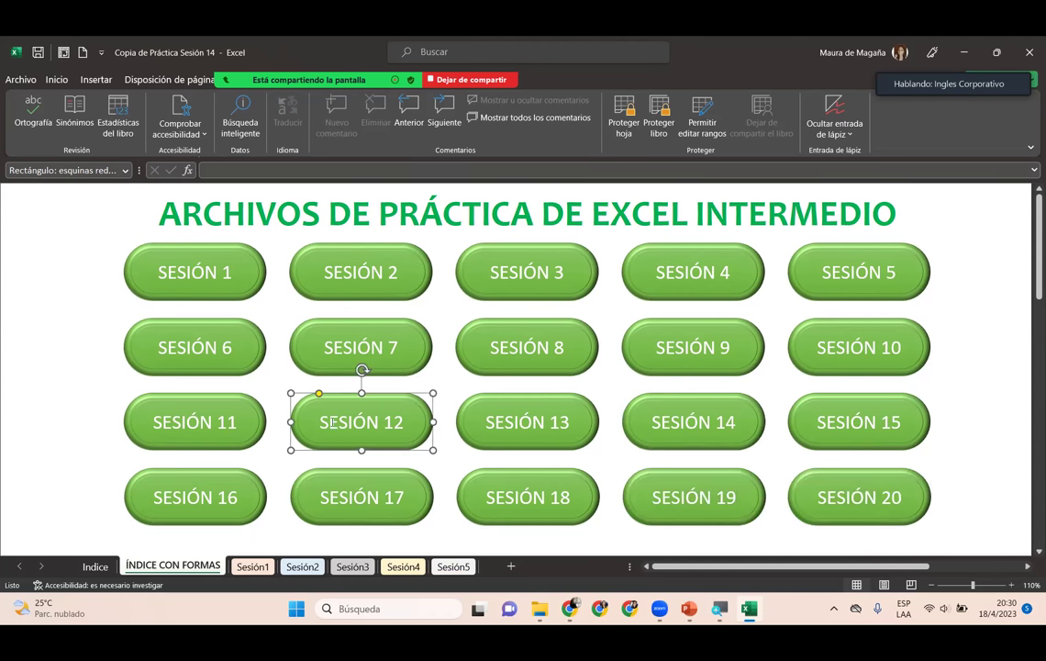
key(shift+Tab)
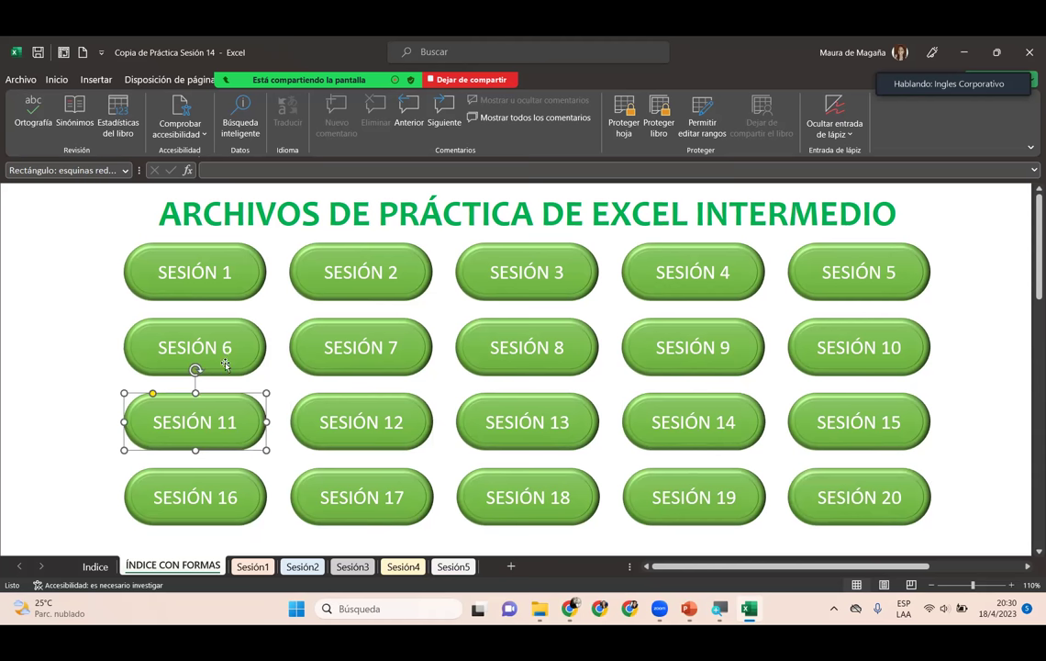
key(shift+Tab)
Close the Práctica Sesión 1 workbook and cancel a hyperlink dialog opened on SESIÓN 6
click(198, 271)
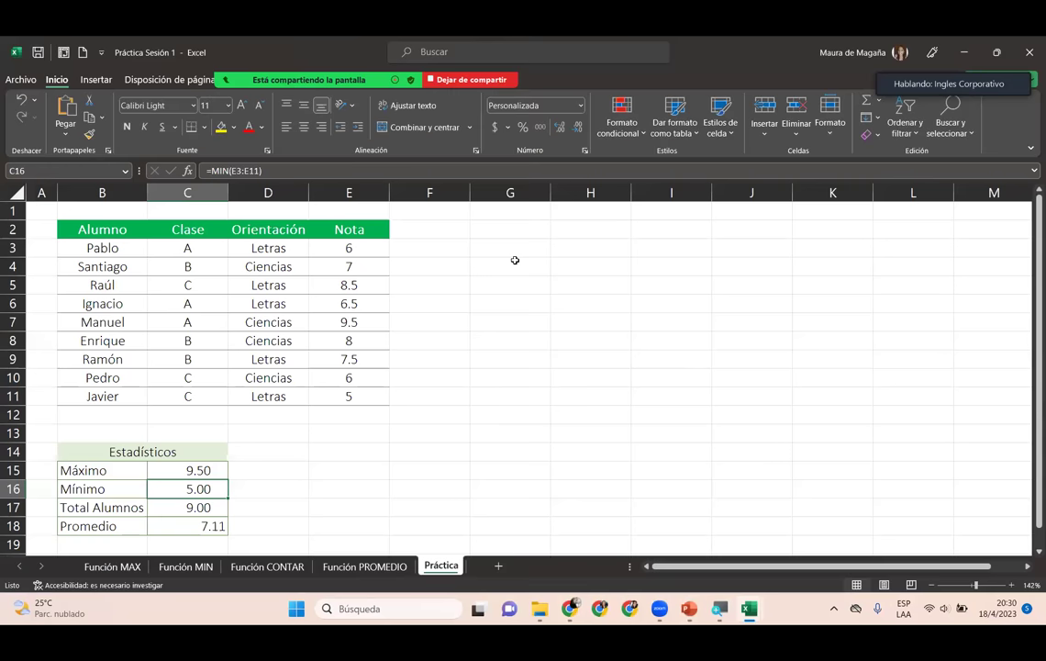
click(1030, 42)
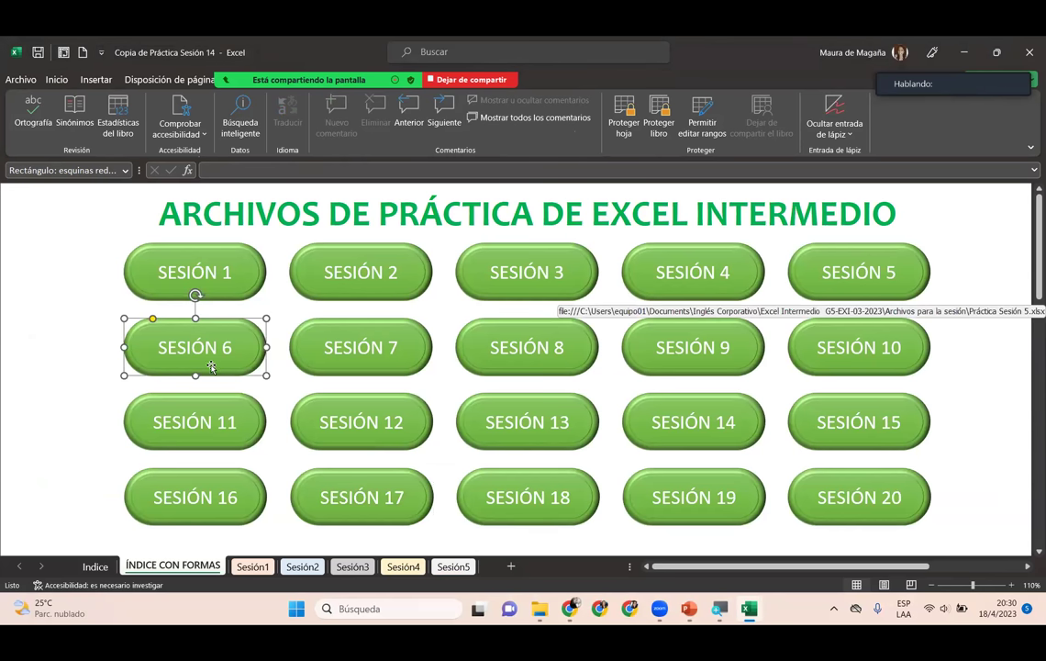
right_click(213, 367)
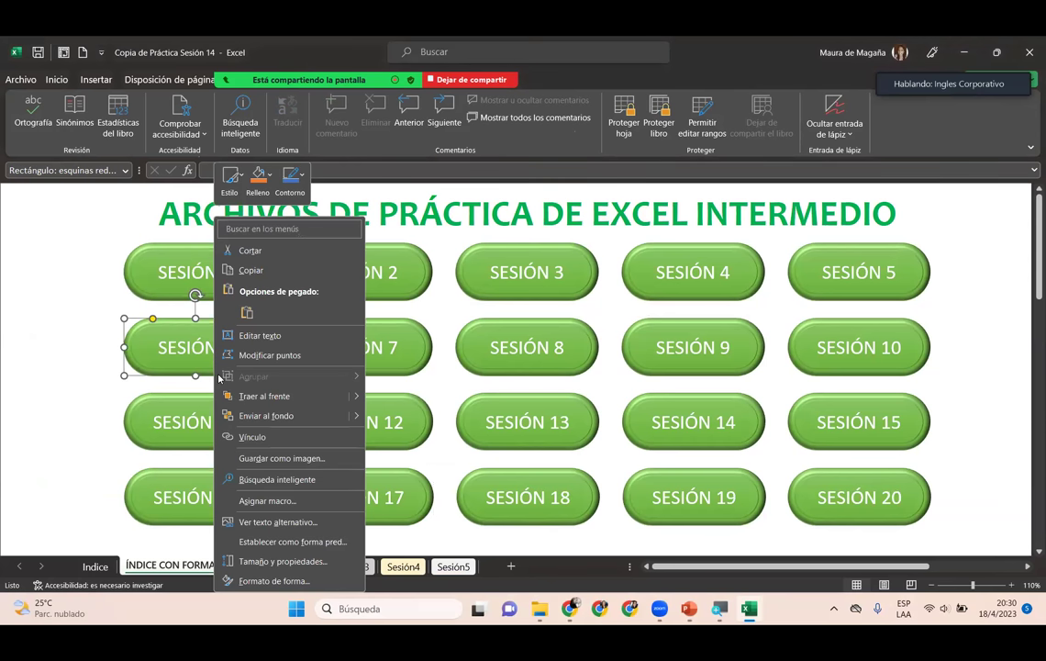
click(297, 437)
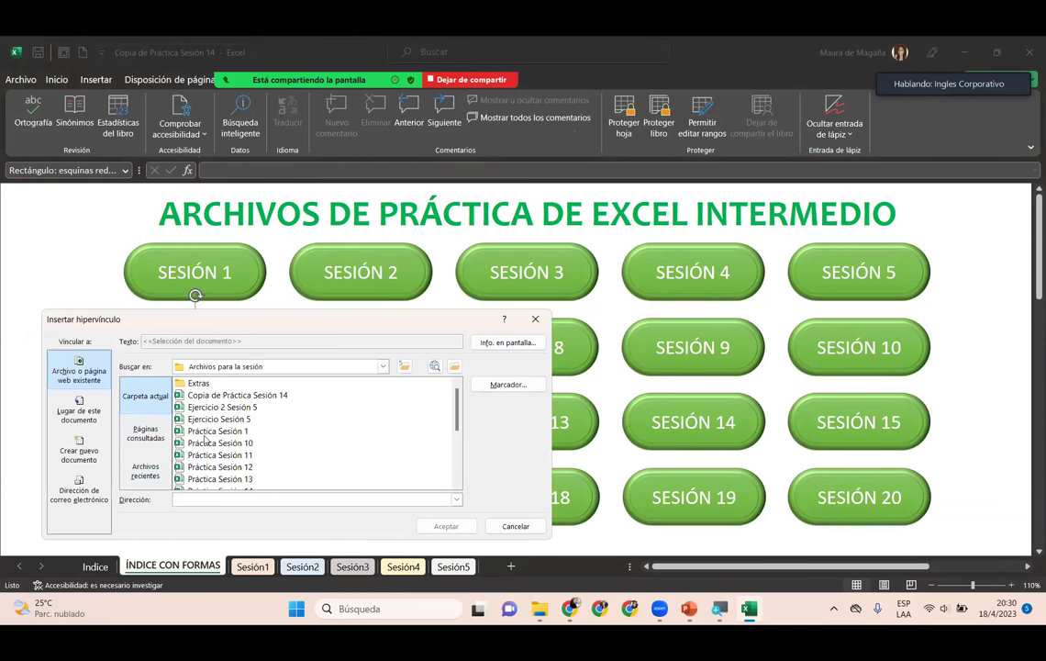
click(456, 484)
click(456, 484)
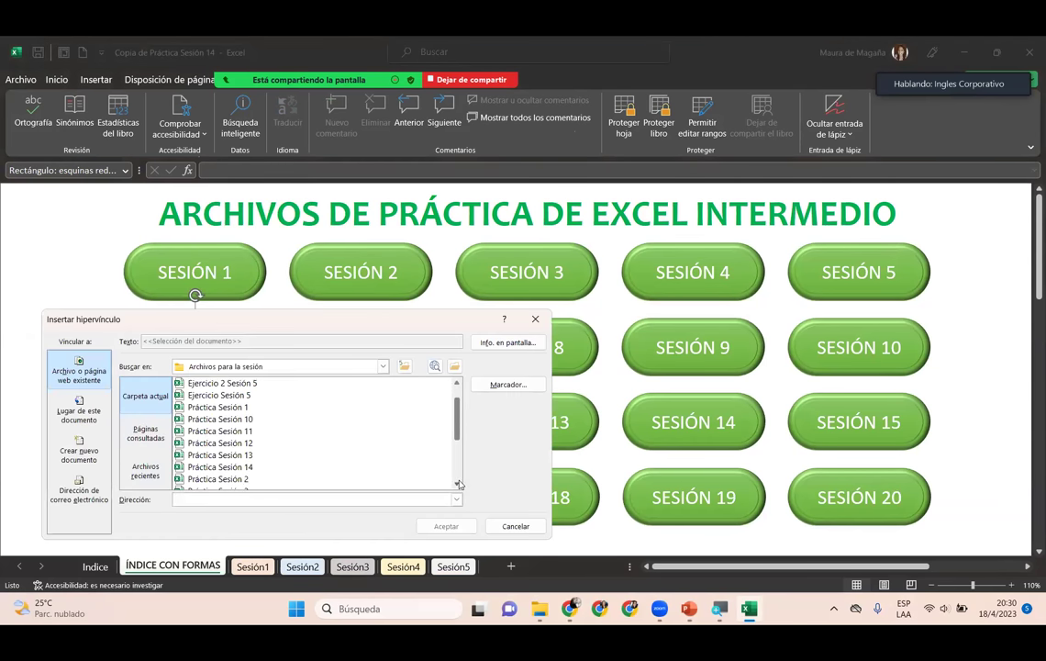
scroll(241, 468, down, 2)
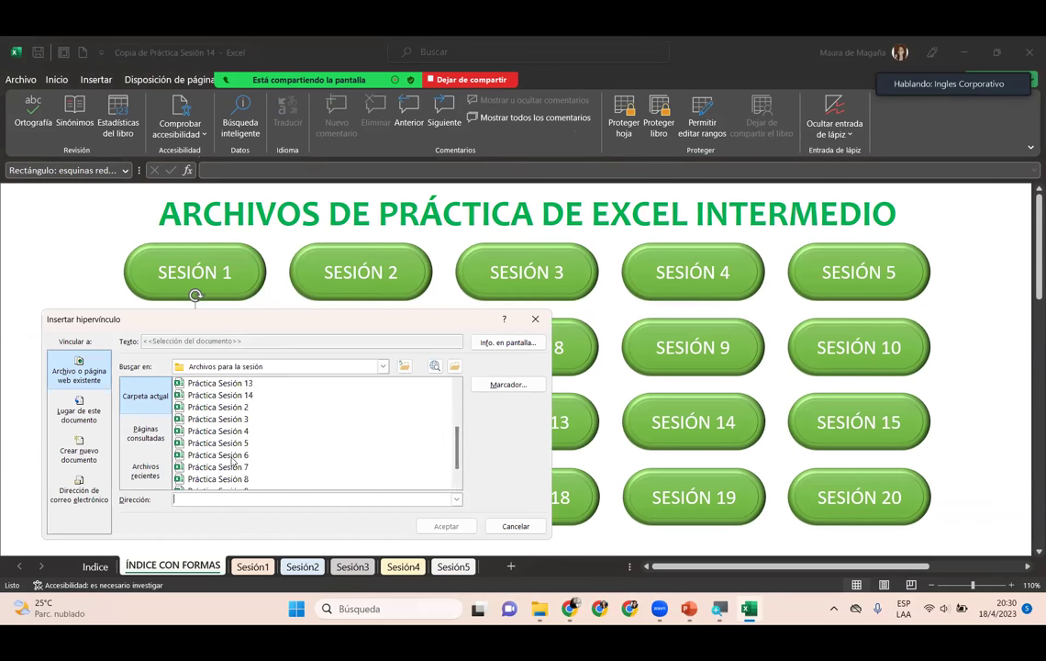
double_click(230, 461)
click(240, 365)
Hyperlink the SESIÓN 7 shape to the Práctica Sesión 7 file through Vínculo
click(340, 331)
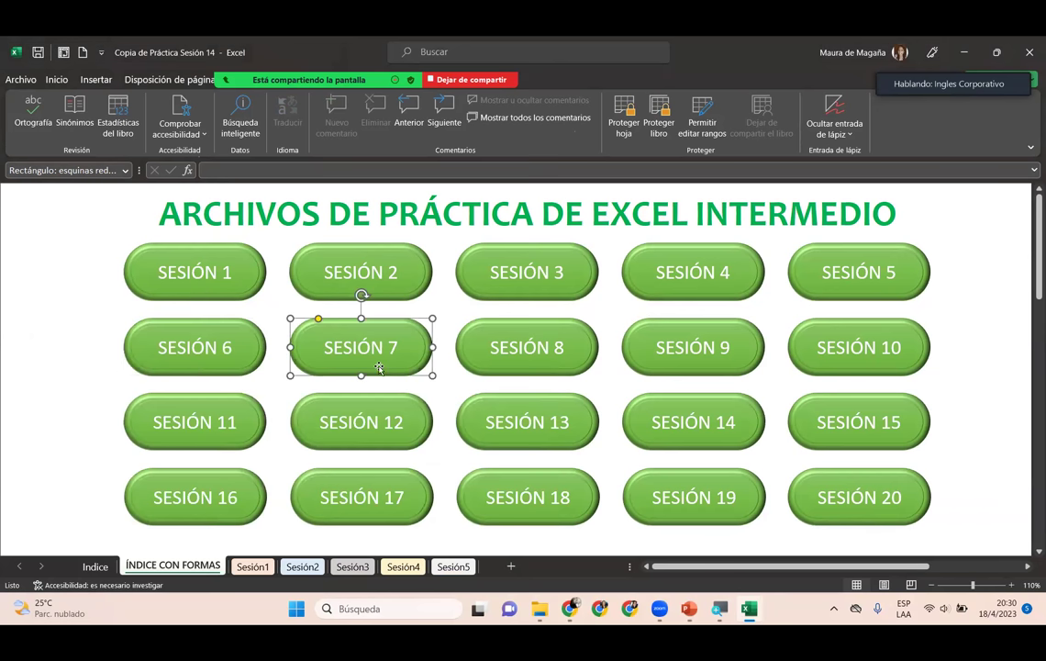
right_click(379, 370)
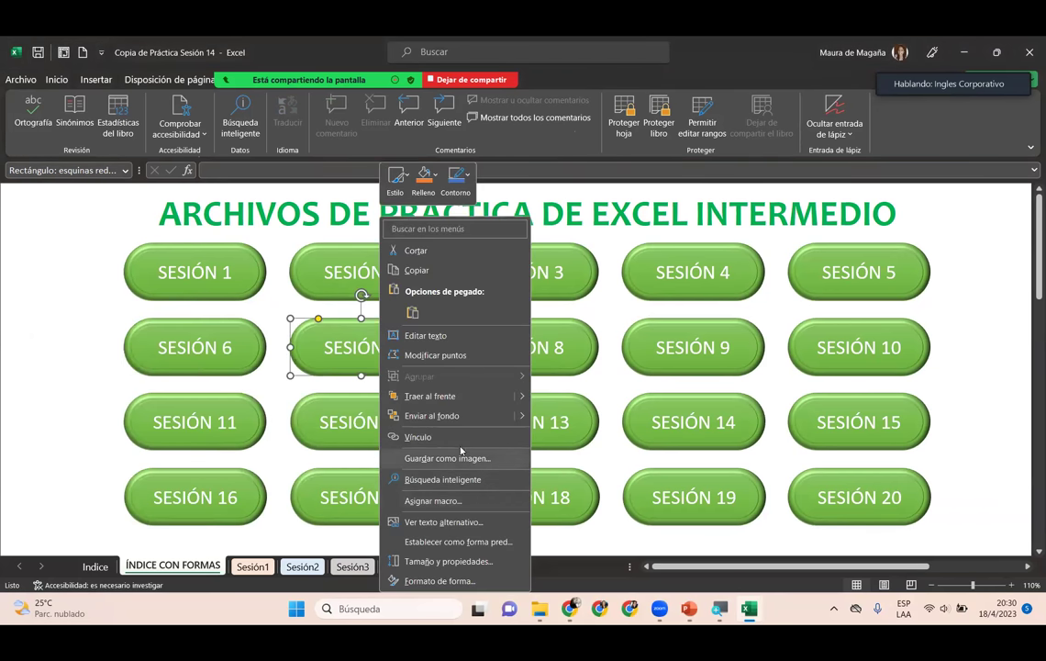
click(464, 441)
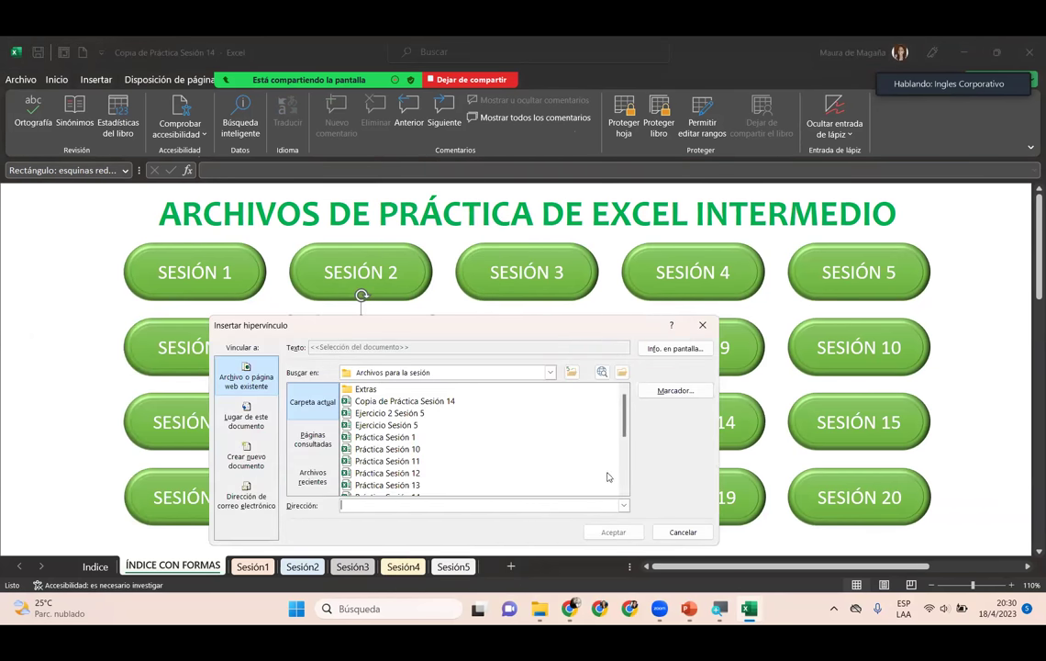
click(624, 491)
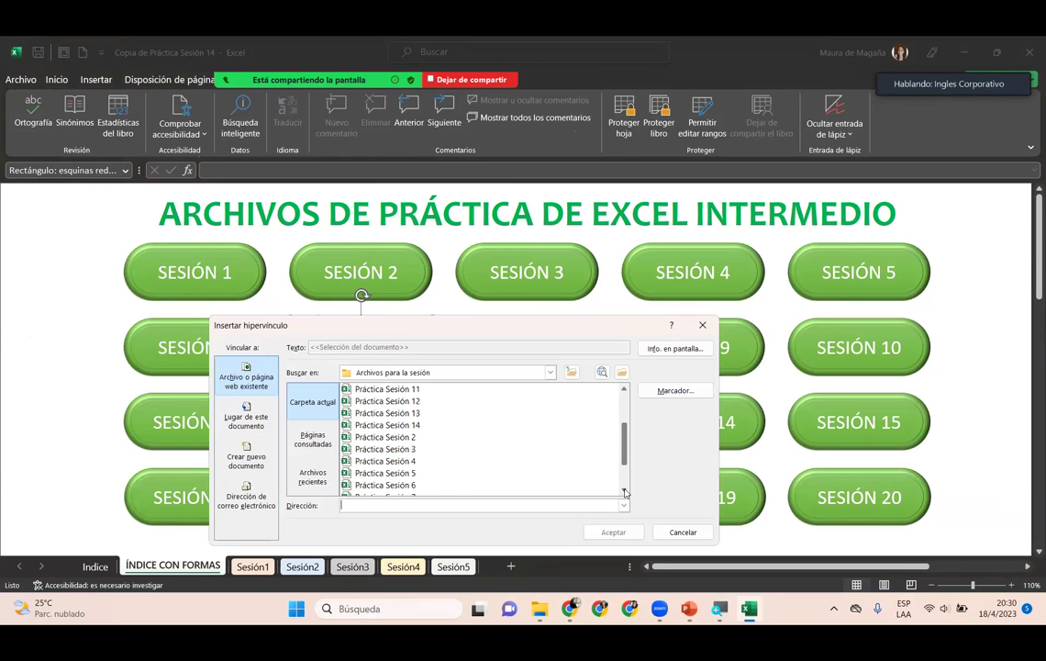
double_click(404, 448)
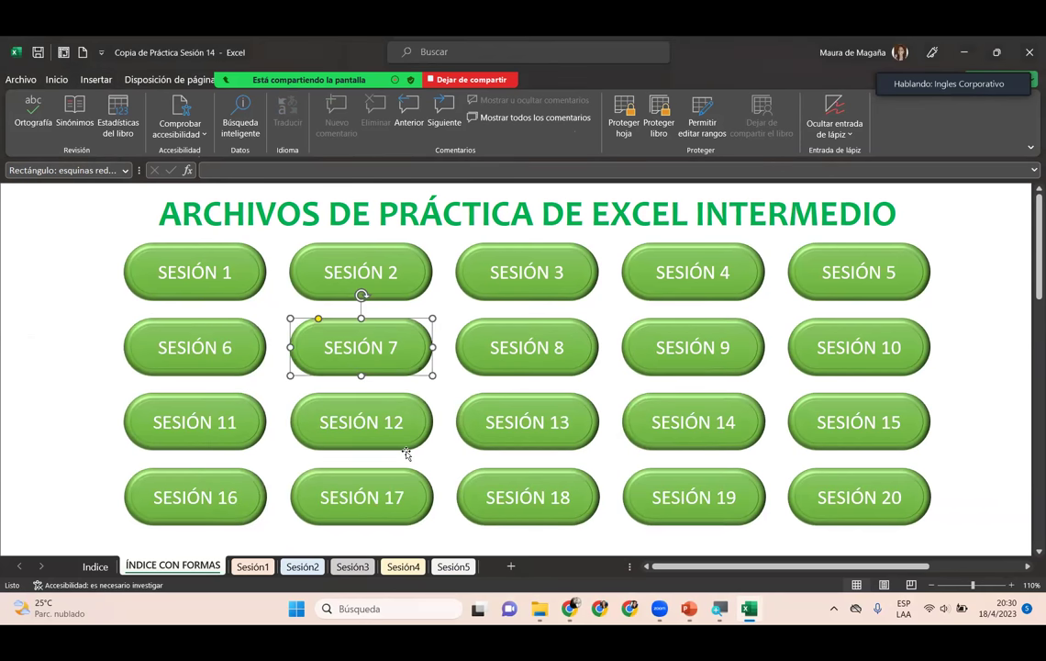
Hyperlink the SESIÓN 8 button to the Práctica Sesión 8 workbook
right_click(522, 337)
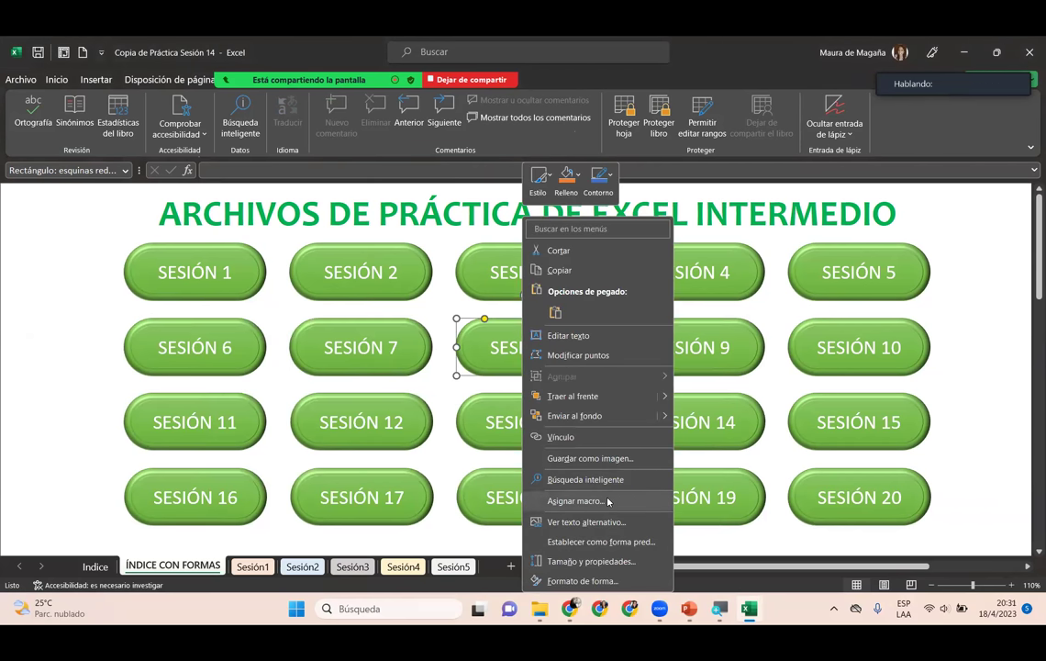
click(582, 438)
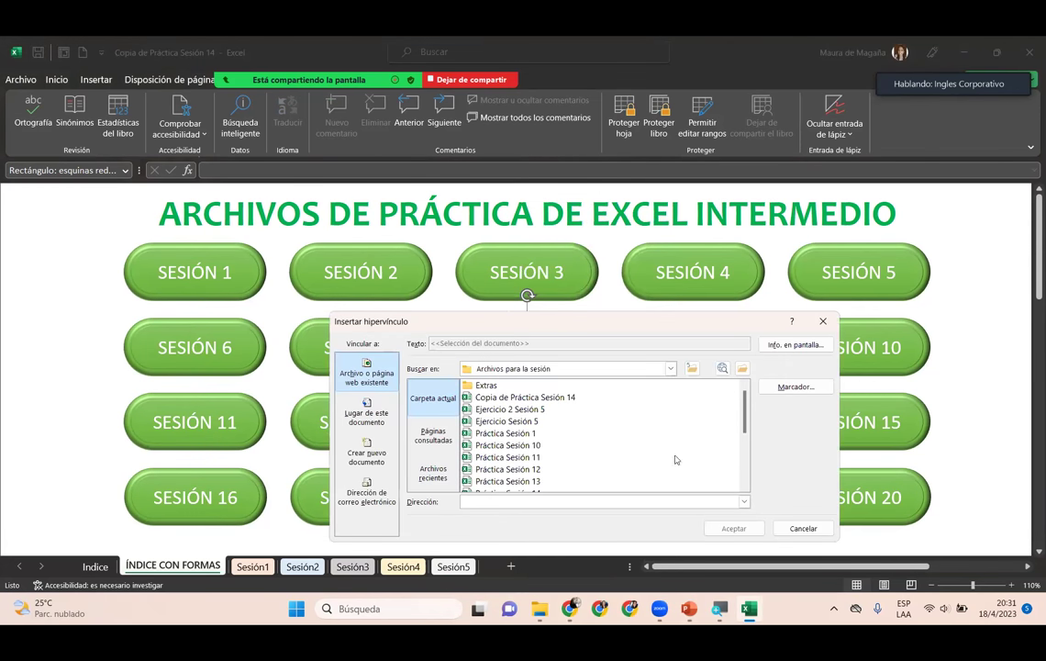
scroll(748, 487, down, 2)
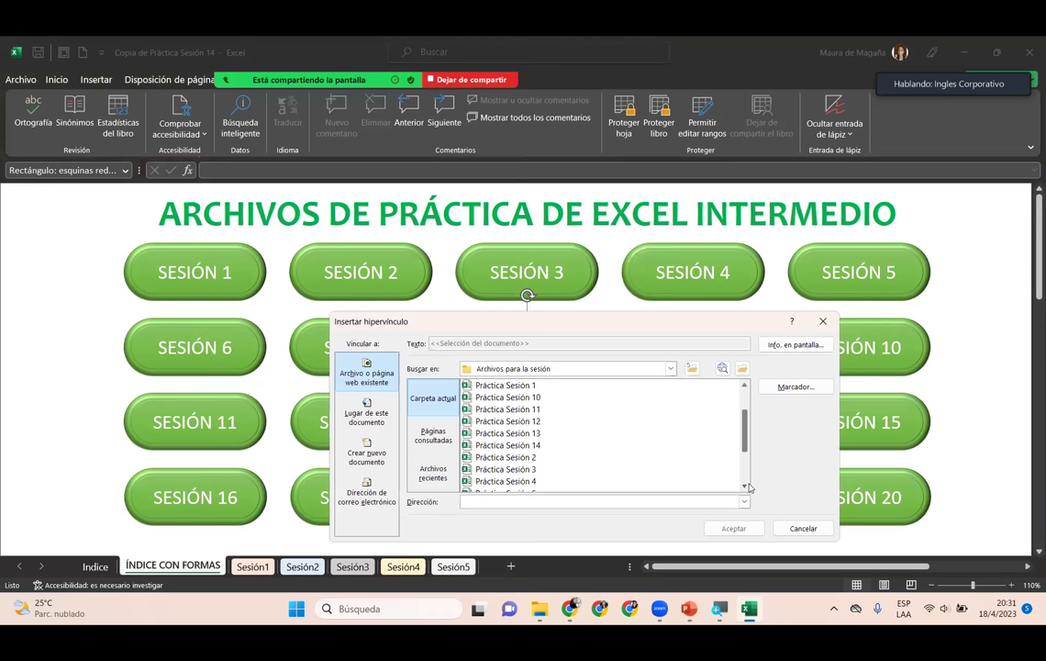
scroll(743, 489, down, 3)
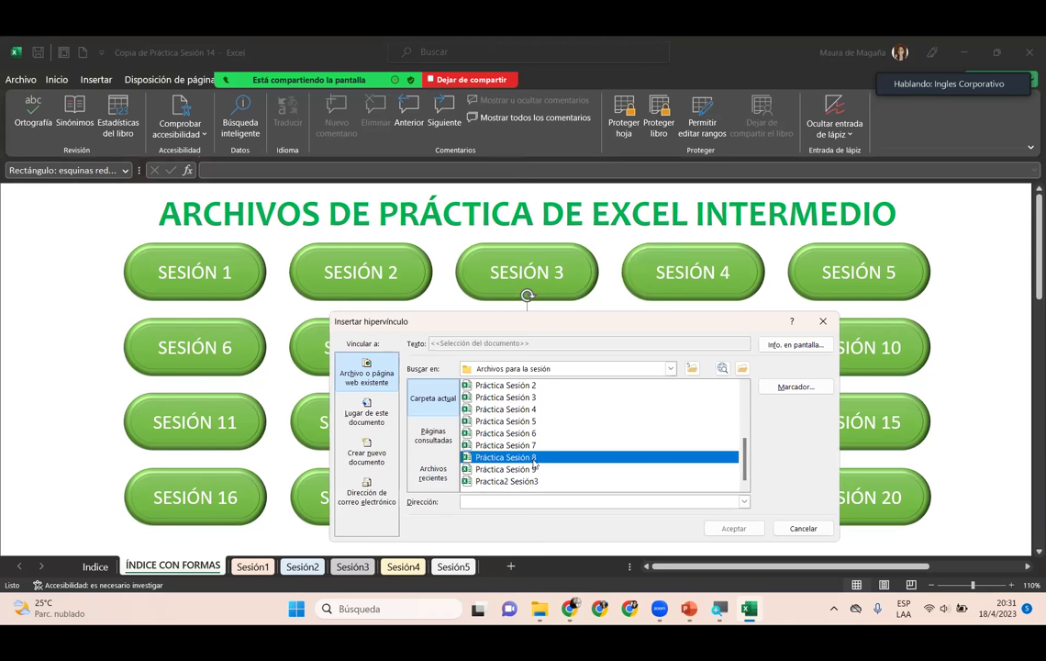
double_click(532, 456)
Hyperlink the SESIÓN 9 button to the Práctica Sesión 9 workbook
click(687, 343)
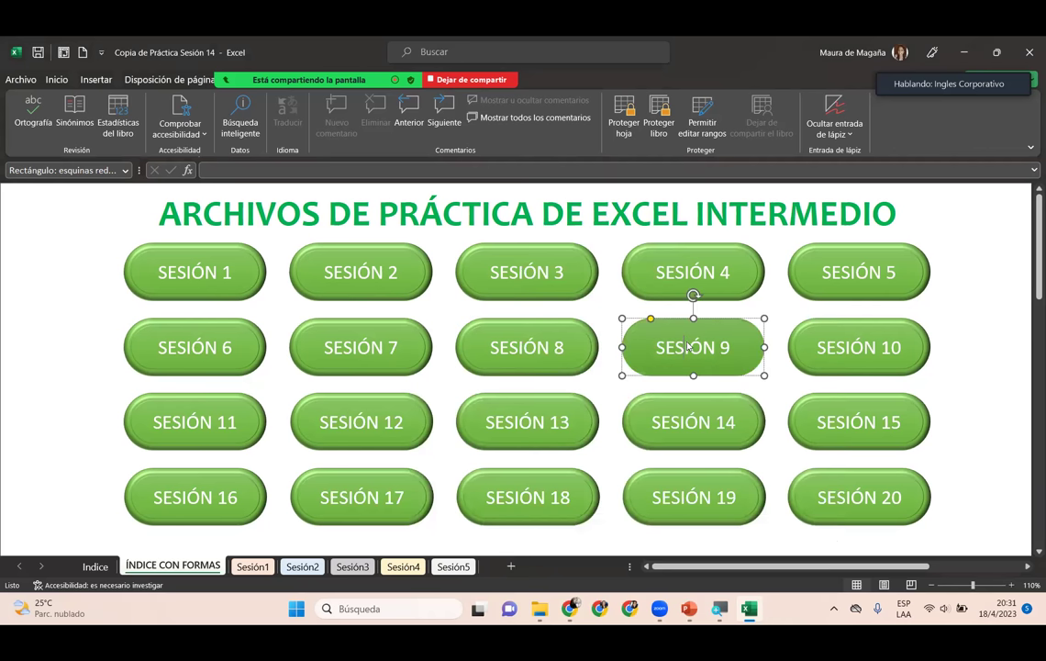
right_click(687, 345)
click(632, 347)
right_click(633, 347)
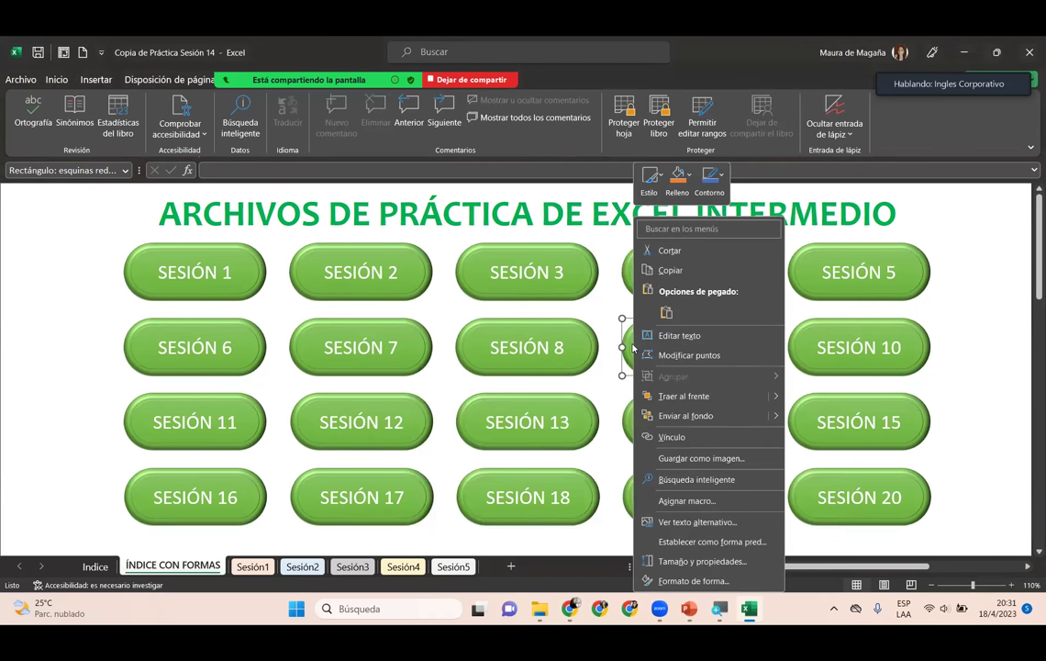
click(710, 446)
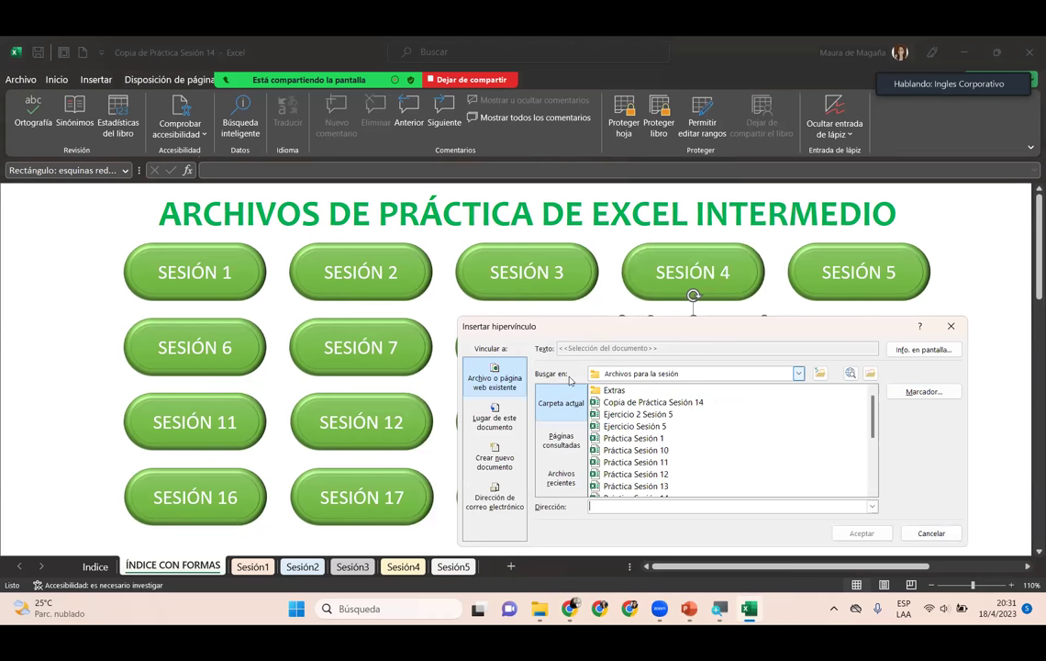
click(873, 492)
click(873, 492)
click(873, 492)
click(872, 492)
click(873, 492)
click(872, 492)
click(748, 474)
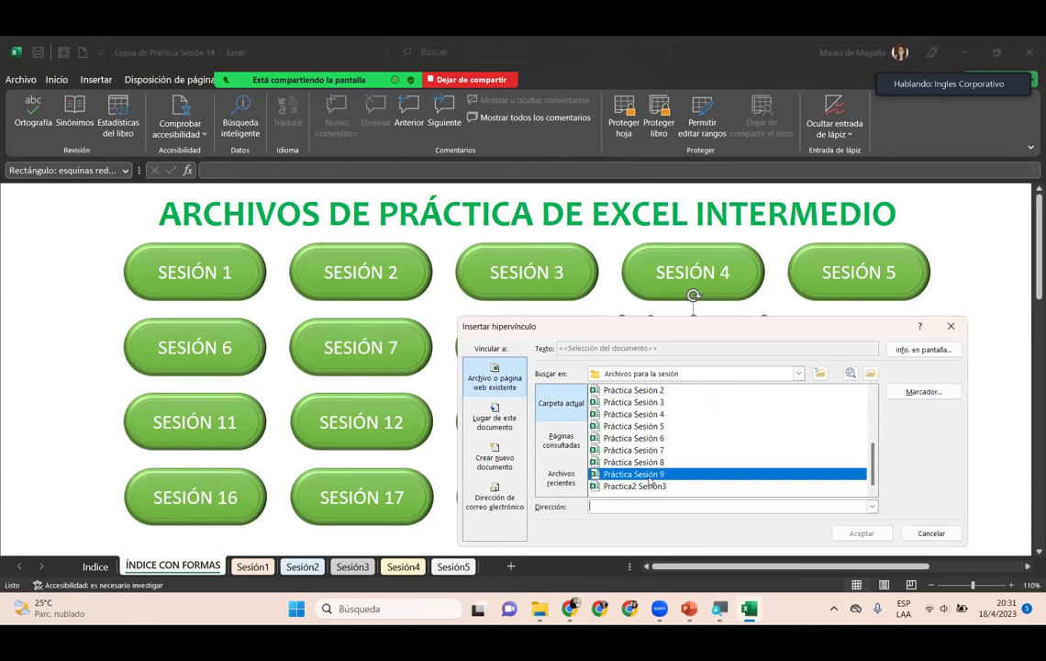
click(849, 532)
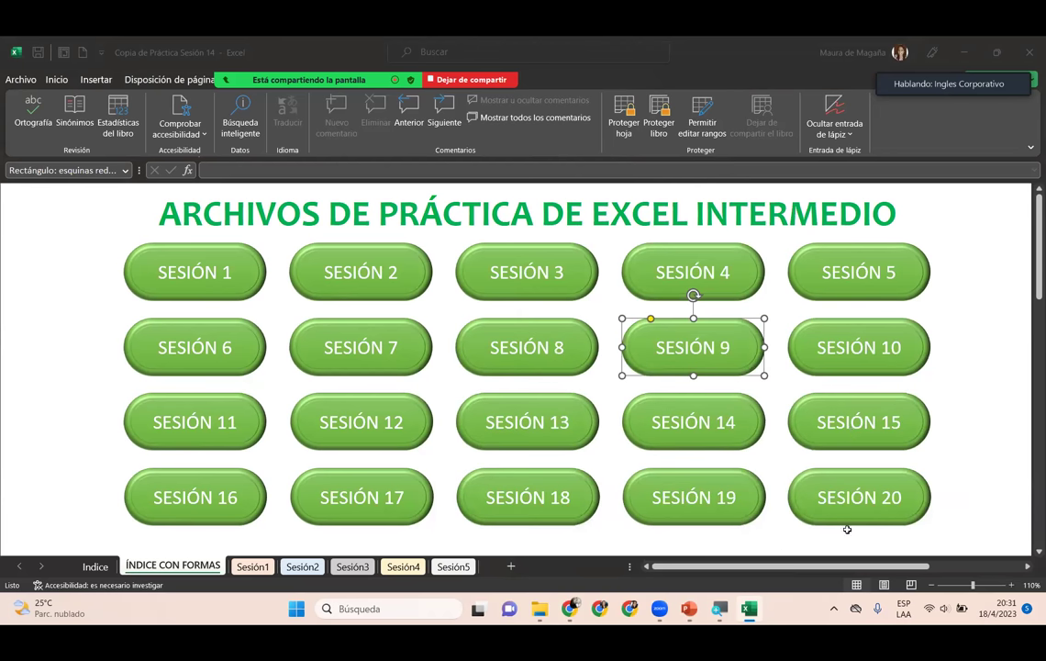
Hyperlink the SESIÓN 10 button to the Práctica Sesión 10 workbook
click(825, 367)
right_click(827, 376)
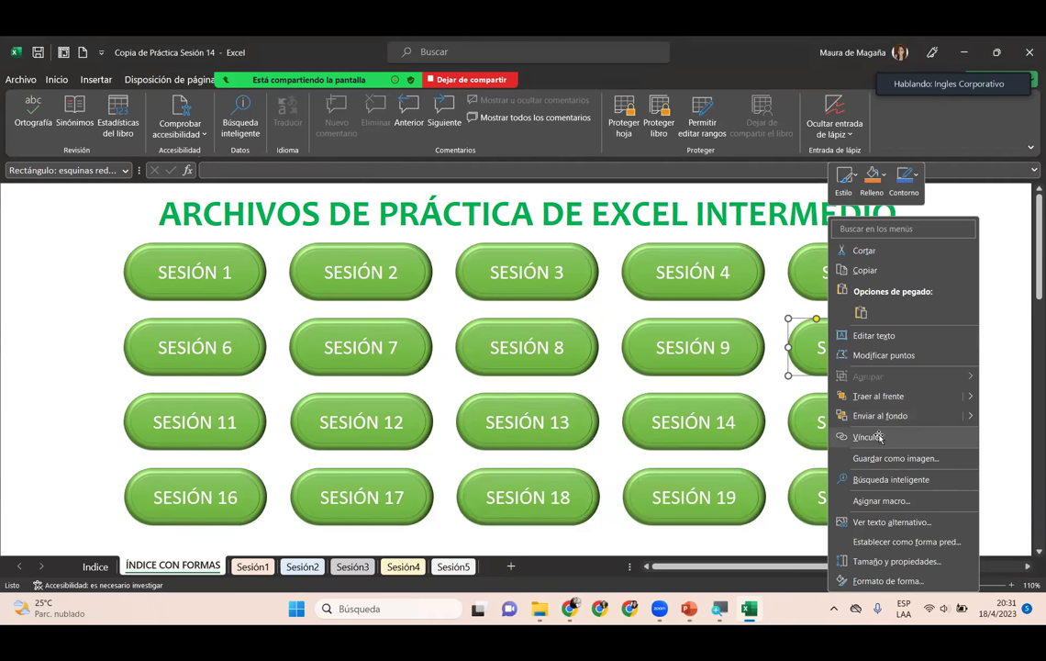
click(879, 437)
click(754, 446)
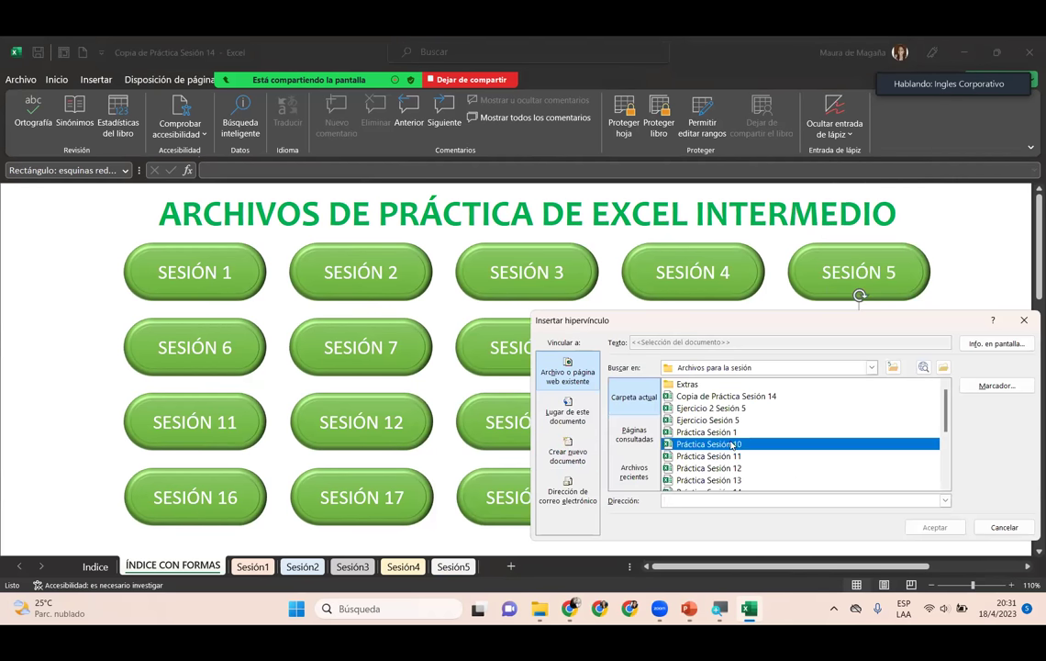
click(934, 527)
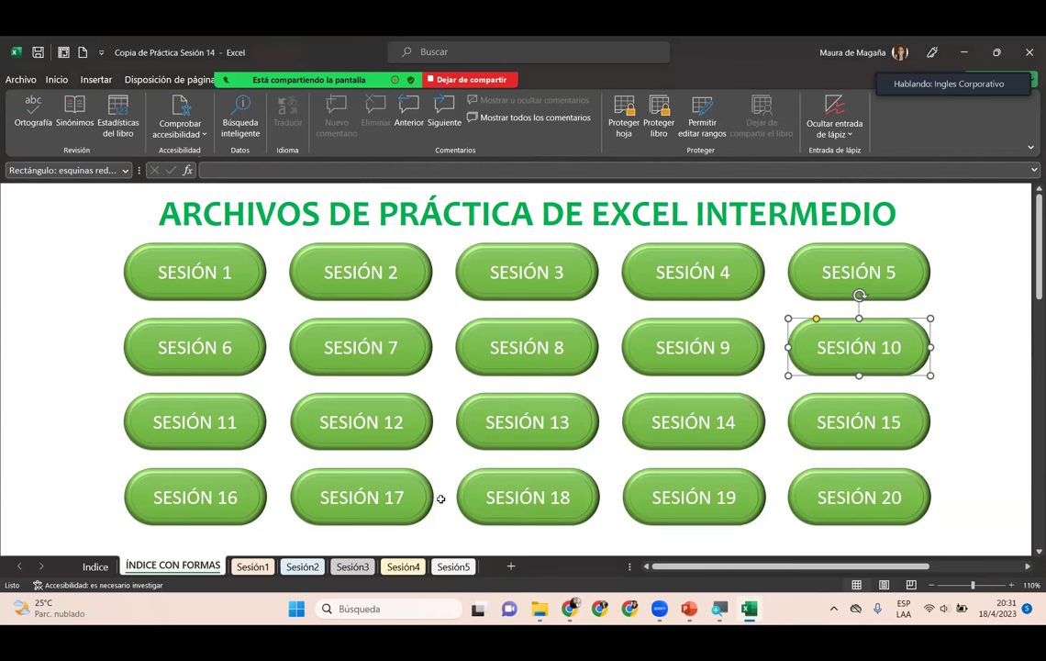
Hyperlink SESIÓN 11 and SESIÓN 12 to the Práctica Sesión 11 and 12 workbooks
click(232, 422)
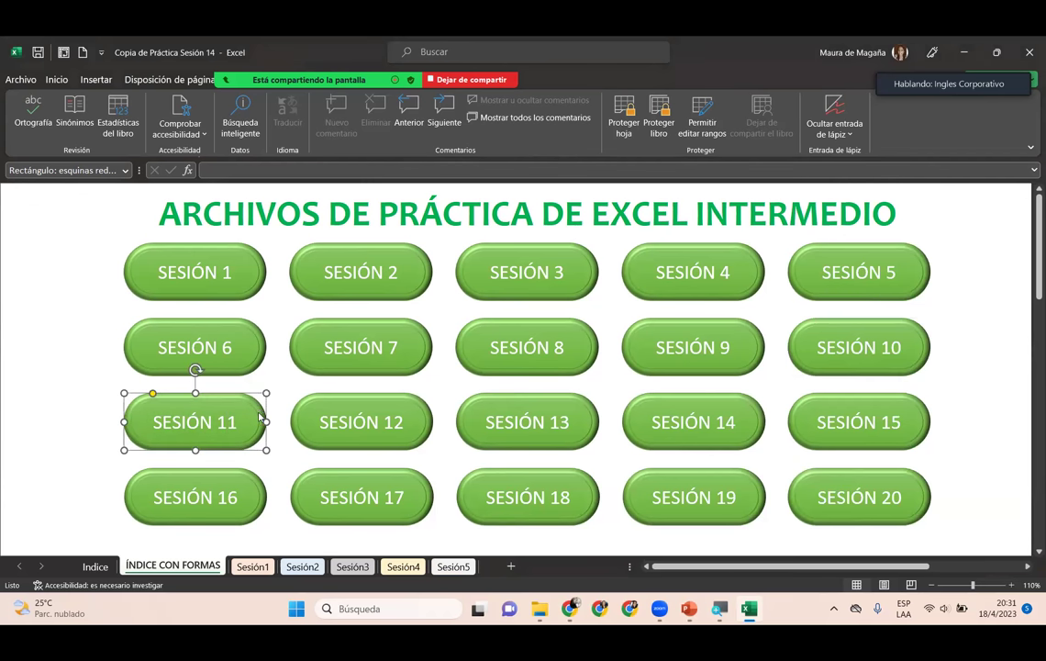
right_click(240, 423)
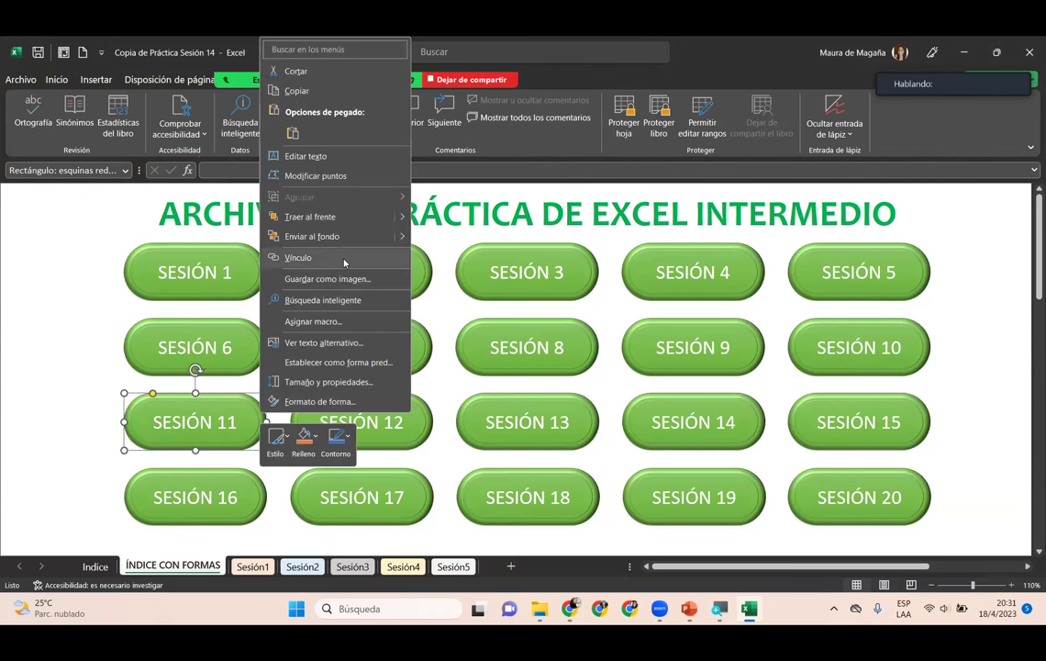
click(298, 257)
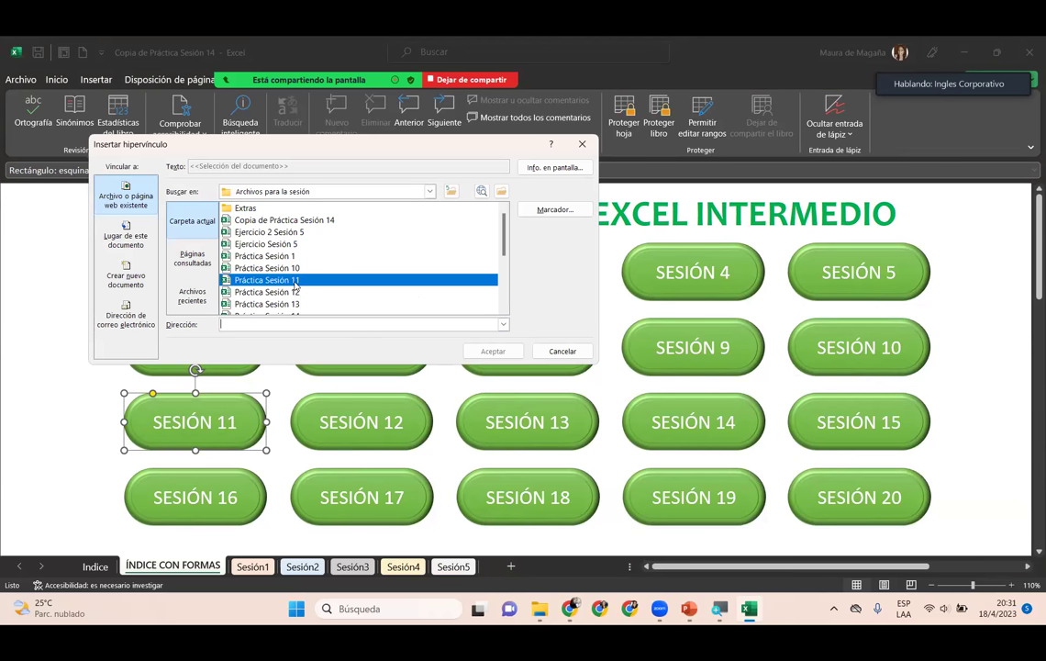
double_click(266, 279)
click(294, 425)
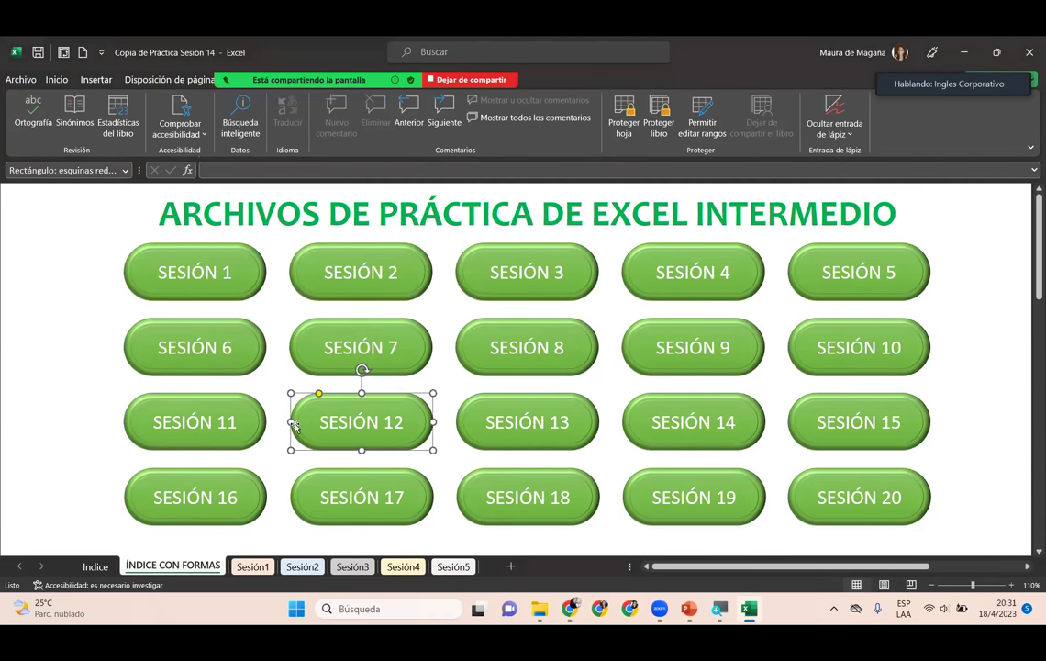
right_click(296, 427)
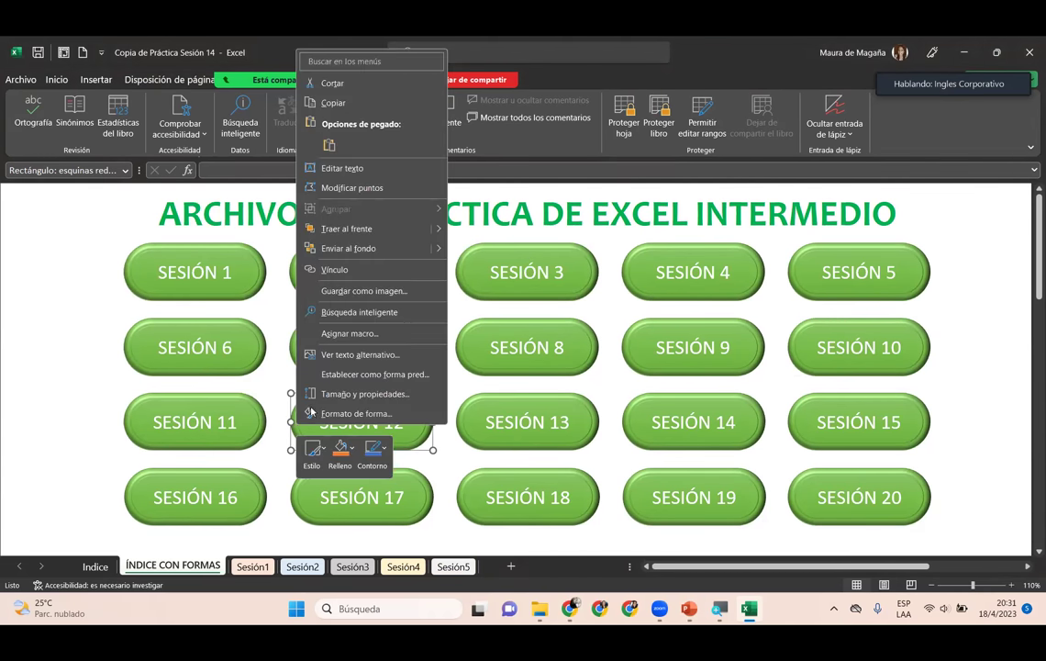
click(376, 273)
double_click(317, 301)
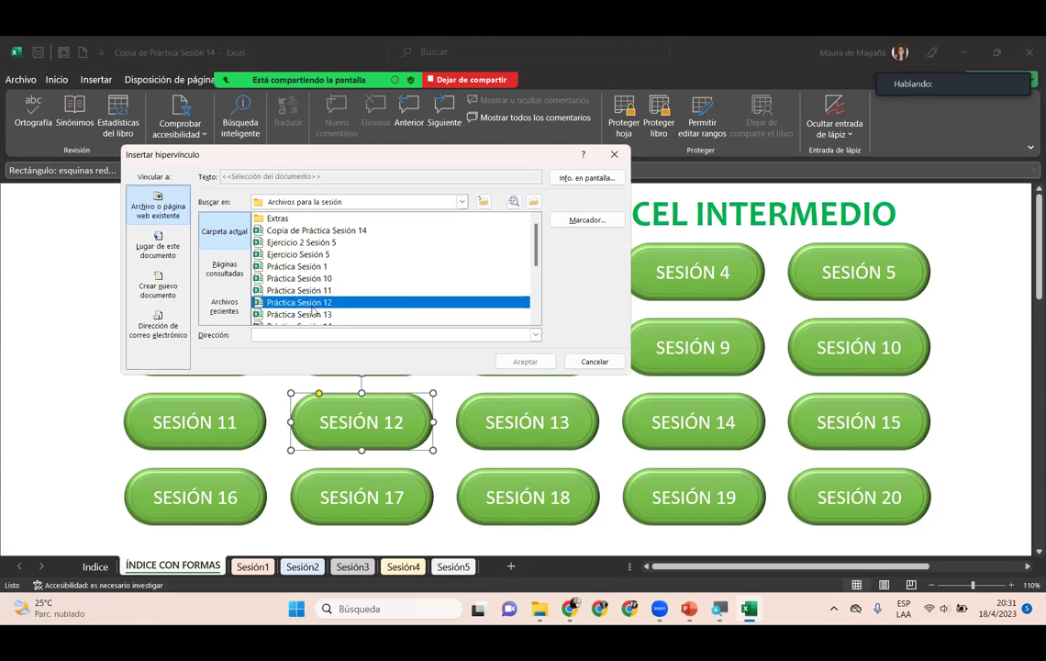
Hyperlink SESIÓN 13 and SESIÓN 14 to the Práctica Sesión 13 and 14 workbooks
click(466, 429)
right_click(466, 430)
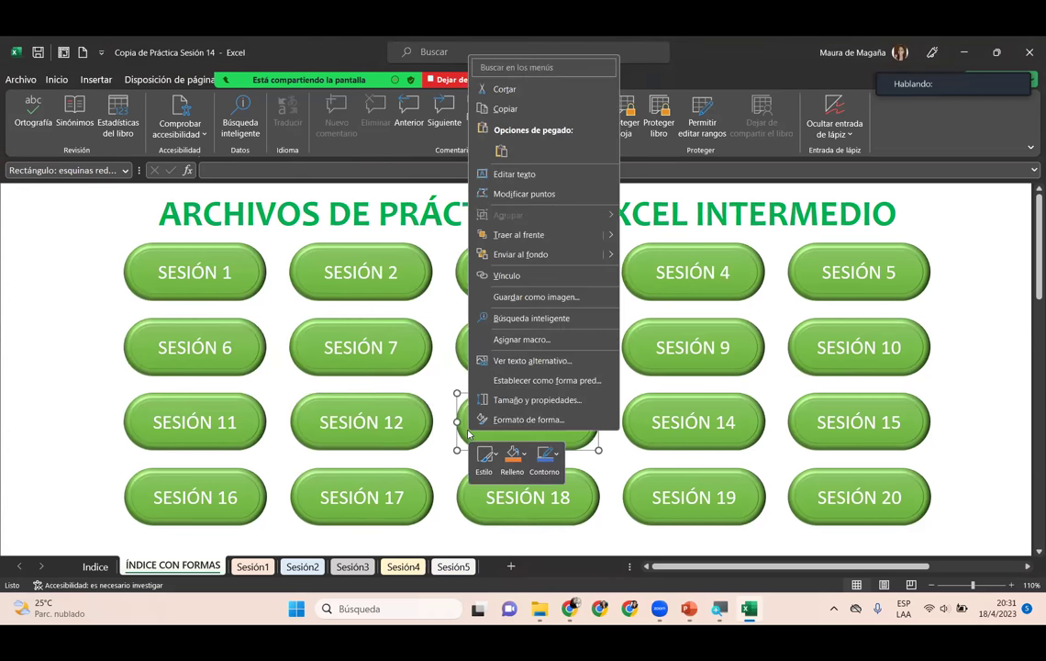
click(550, 281)
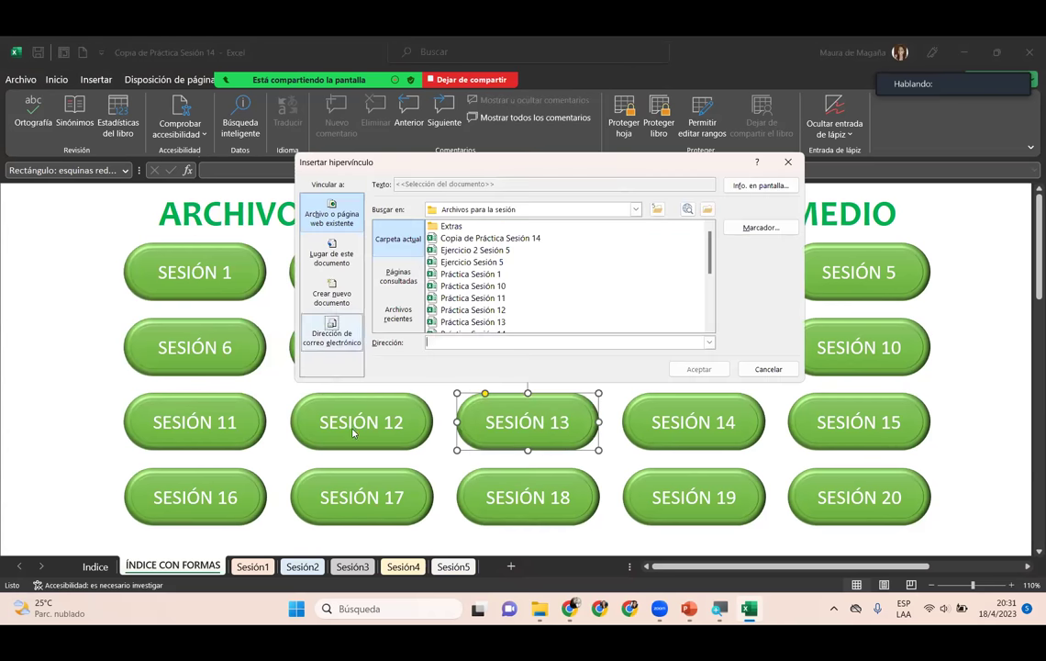
double_click(496, 286)
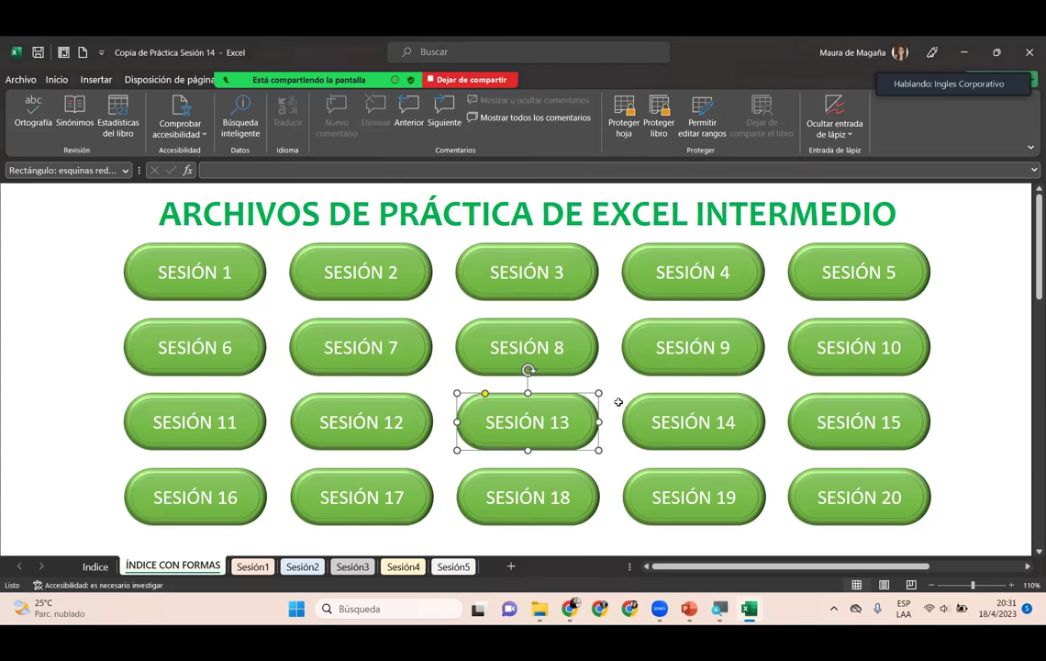
right_click(633, 418)
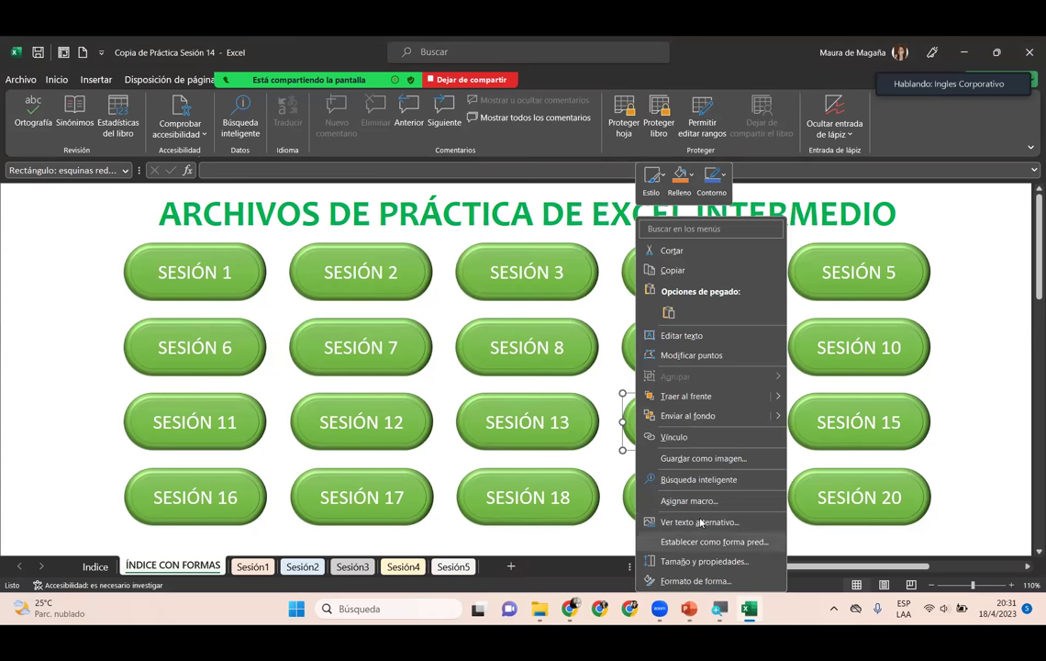
click(727, 437)
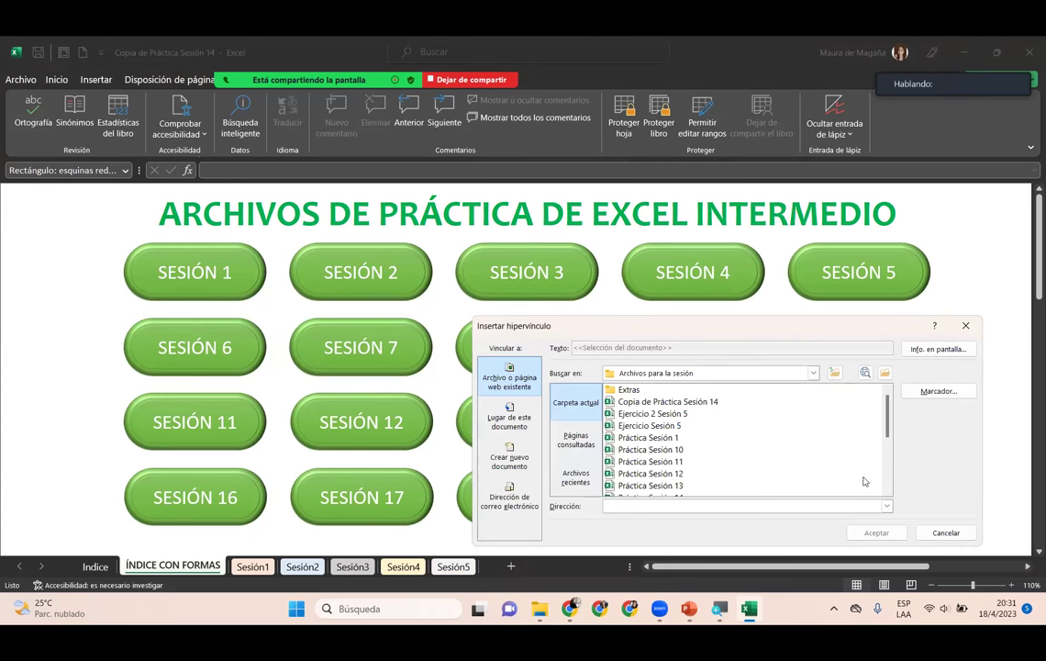
click(887, 492)
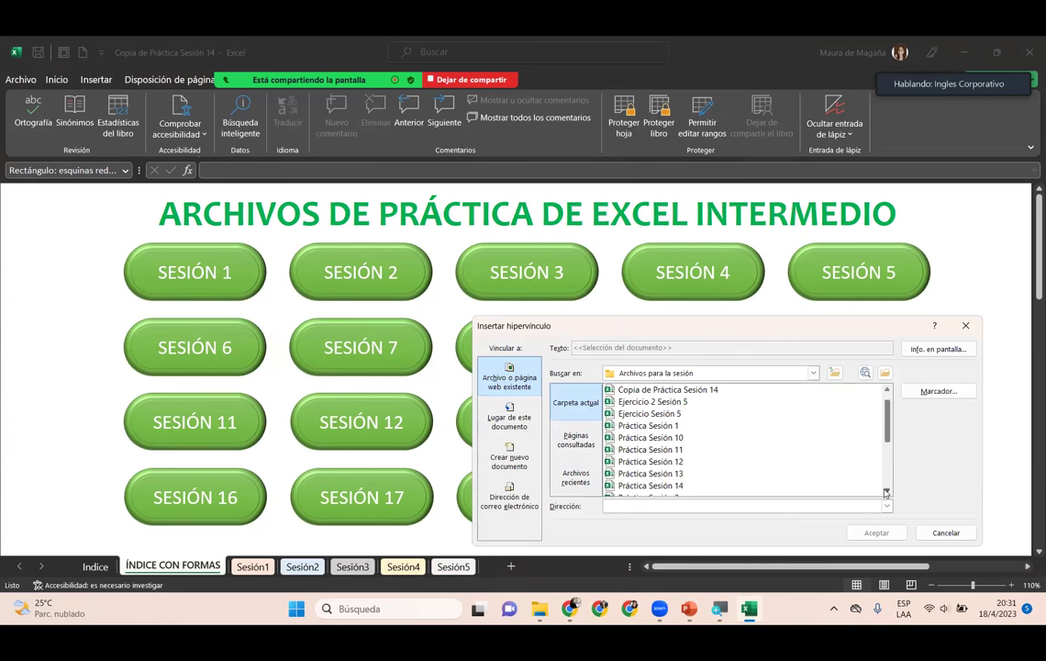
double_click(669, 488)
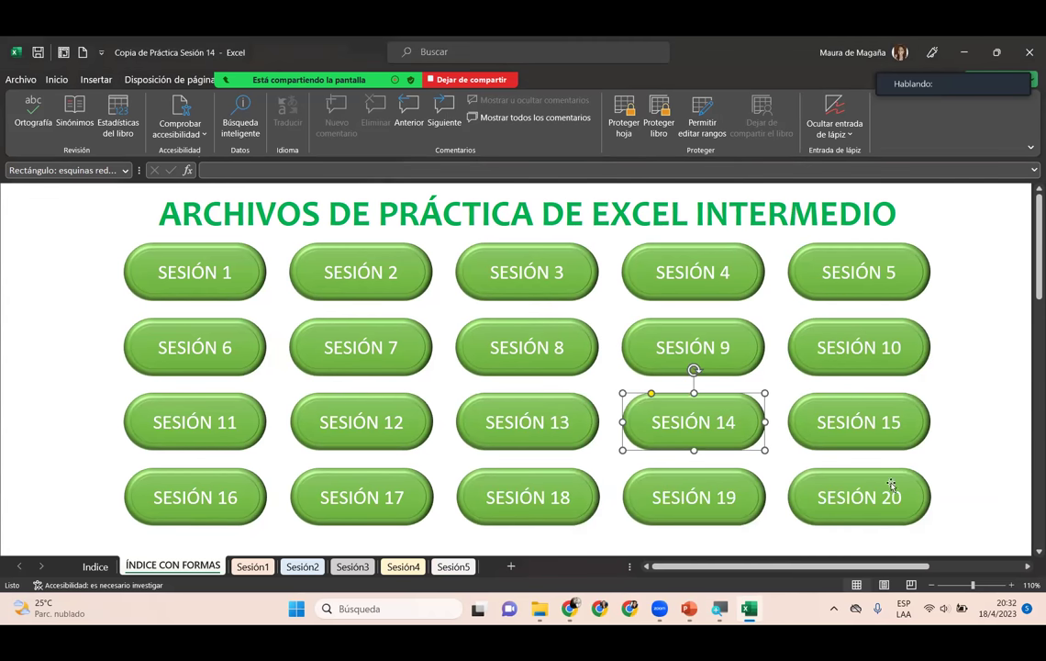
Test the SESIÓN 1 button's link, then return to the ÍNDICE CON FORMAS sheet
click(946, 448)
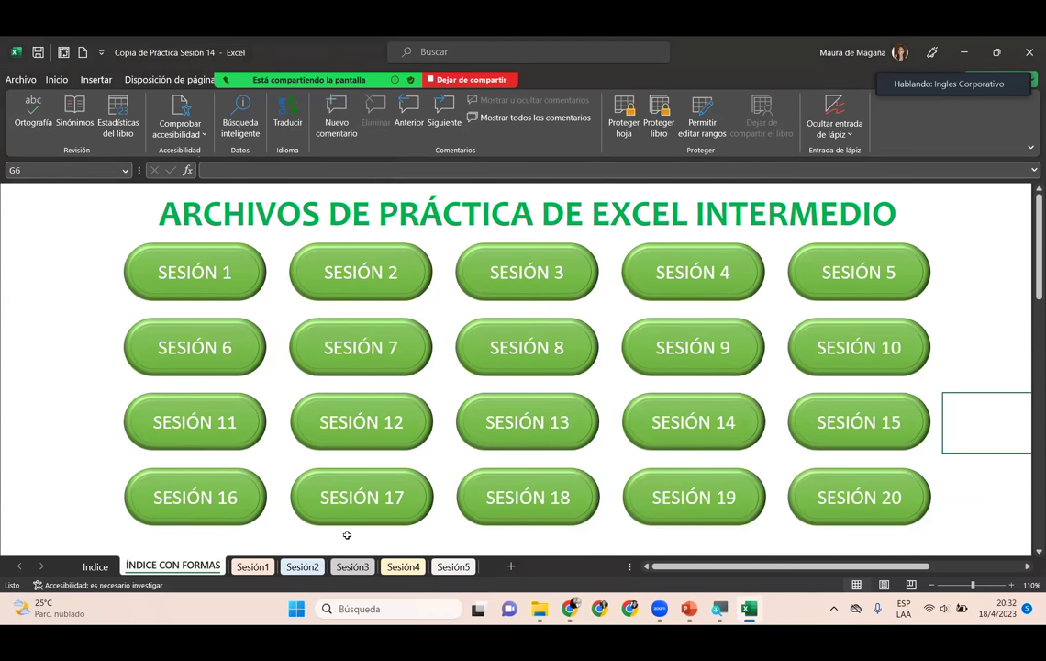
click(150, 397)
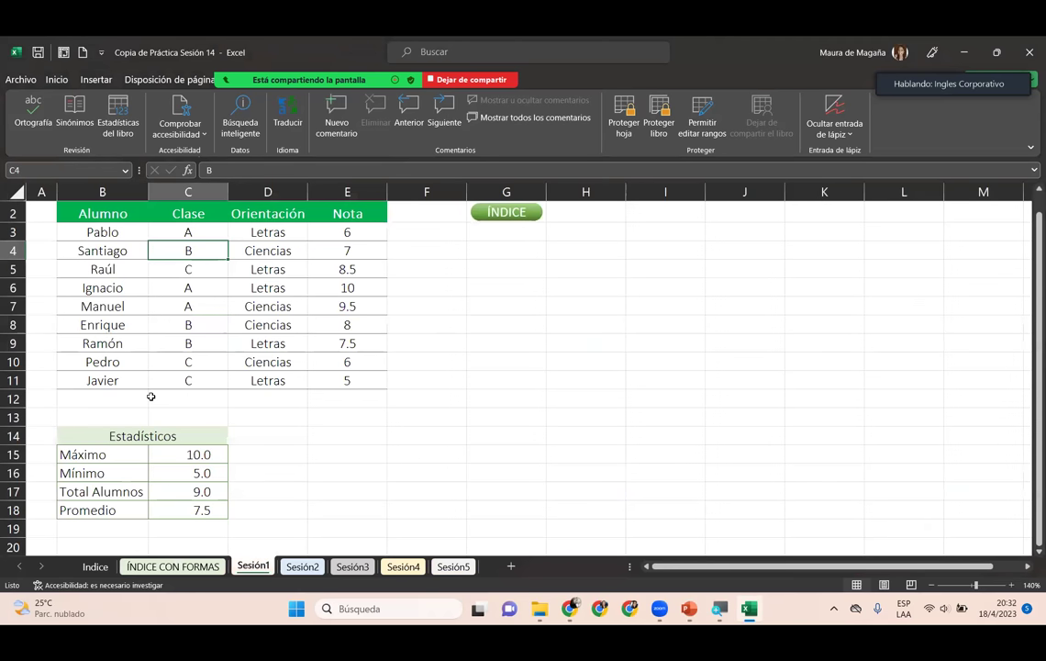
click(172, 567)
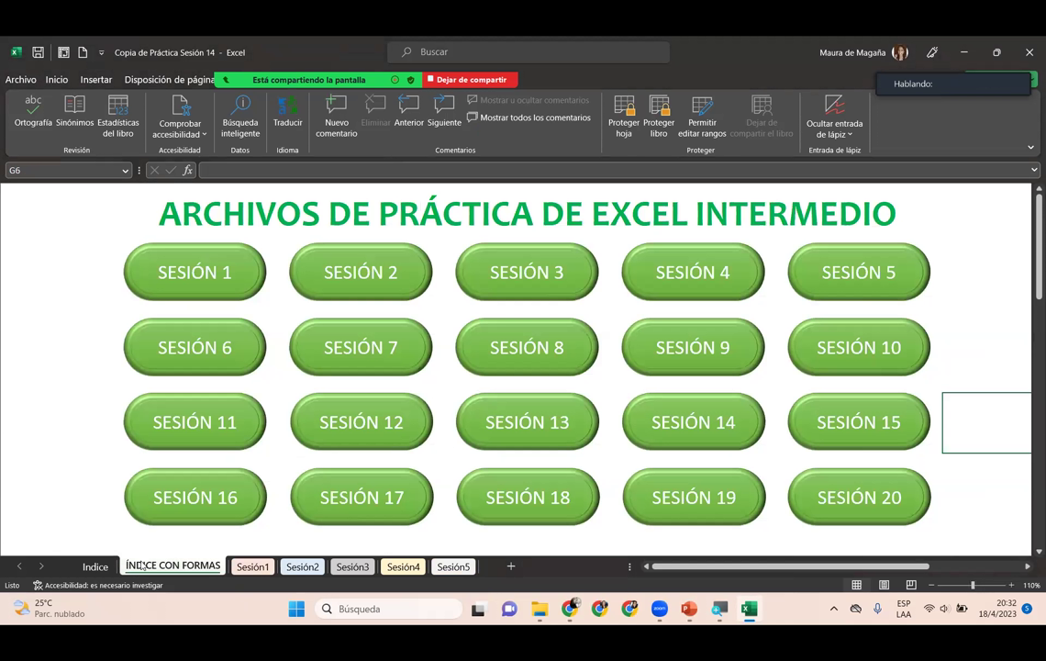
click(278, 224)
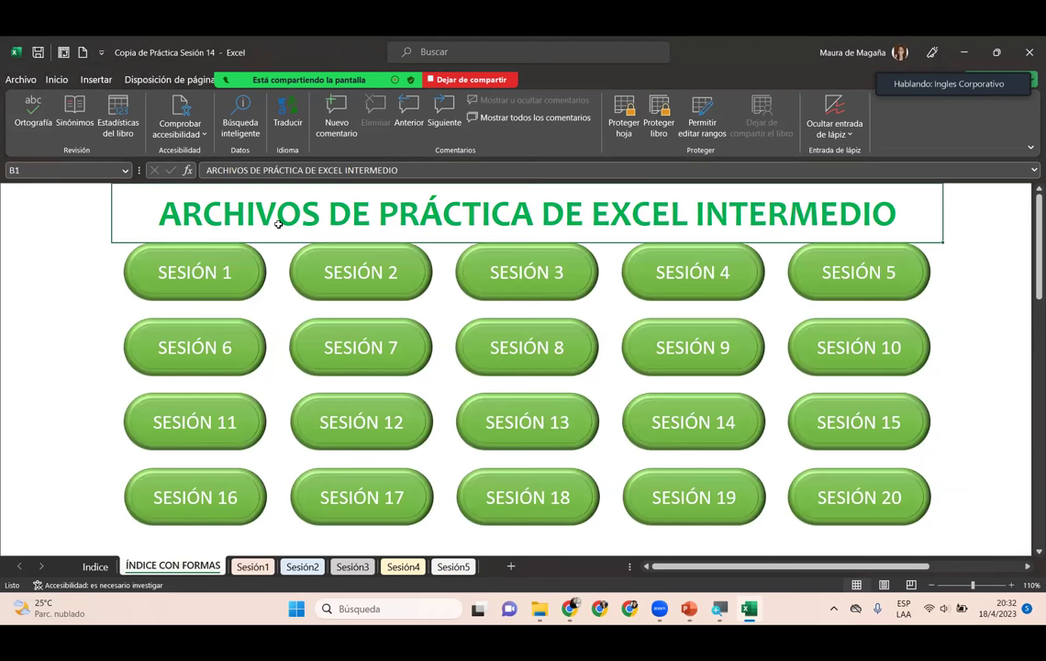
Move through the Indice sheet and on to the Sesión1 sheet
click(96, 567)
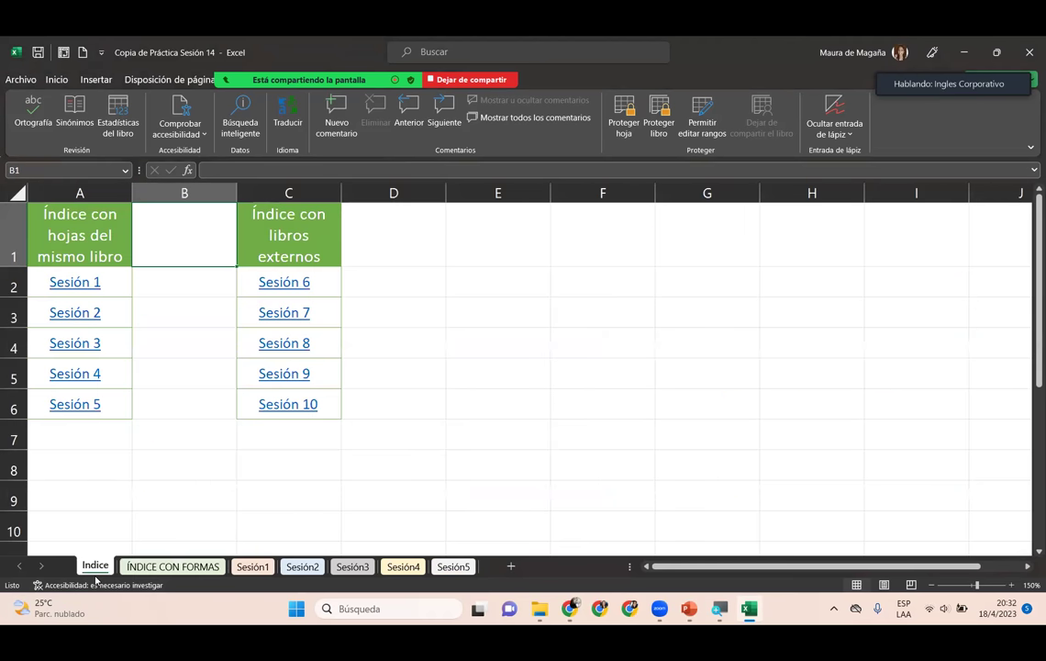
click(135, 568)
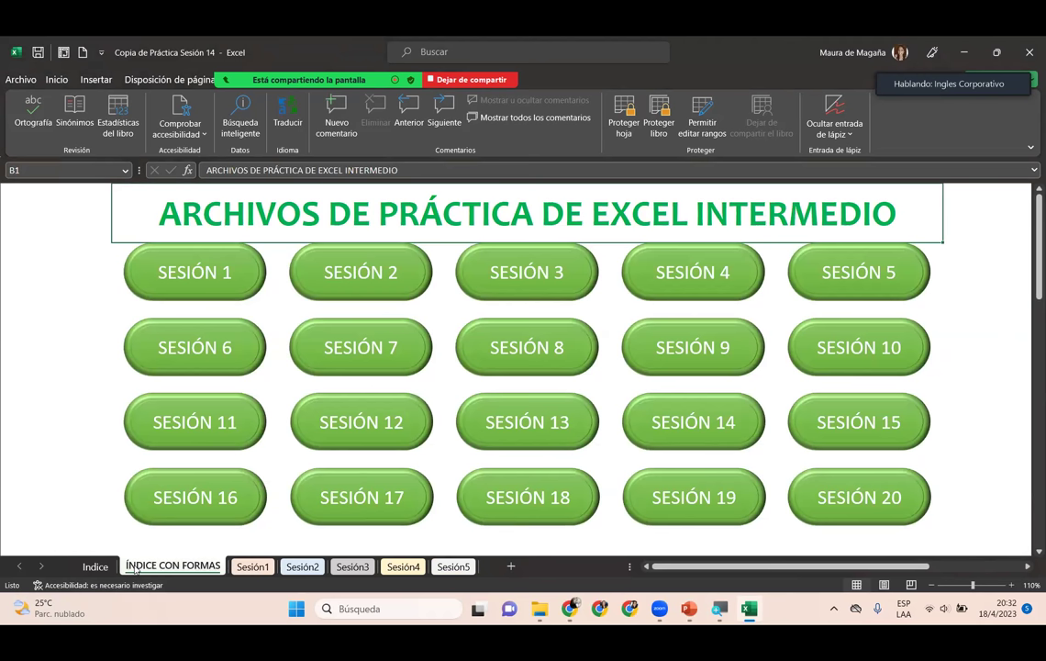
click(92, 567)
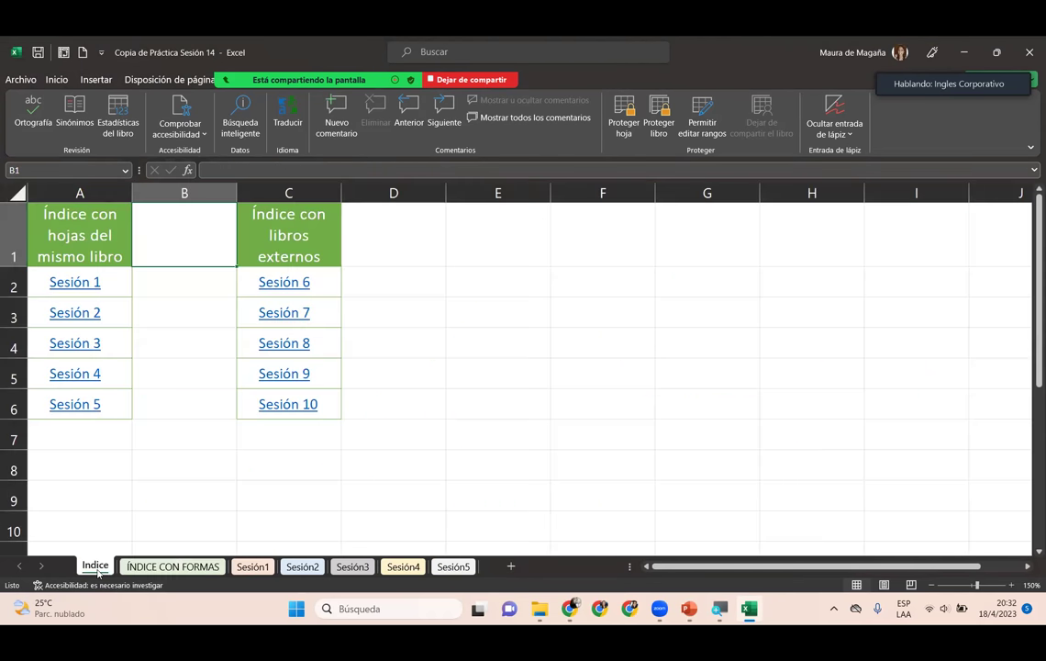
click(241, 565)
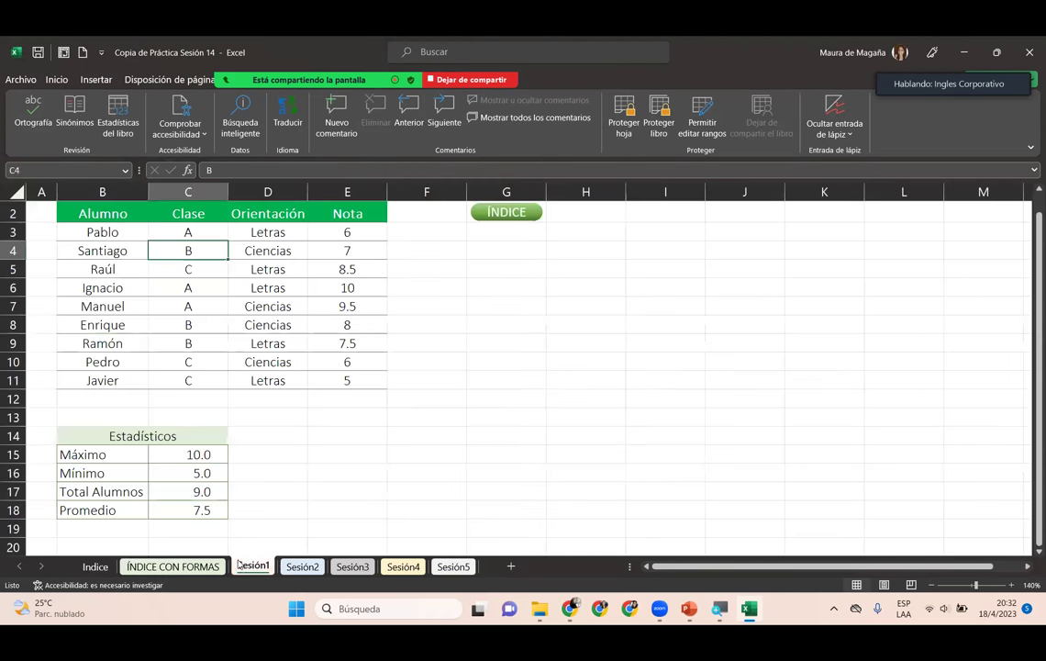
Retarget the Sesión1 ÍNDICE button's link to the ÍNDICE CON FORMAS sheet and test it
right_click(495, 211)
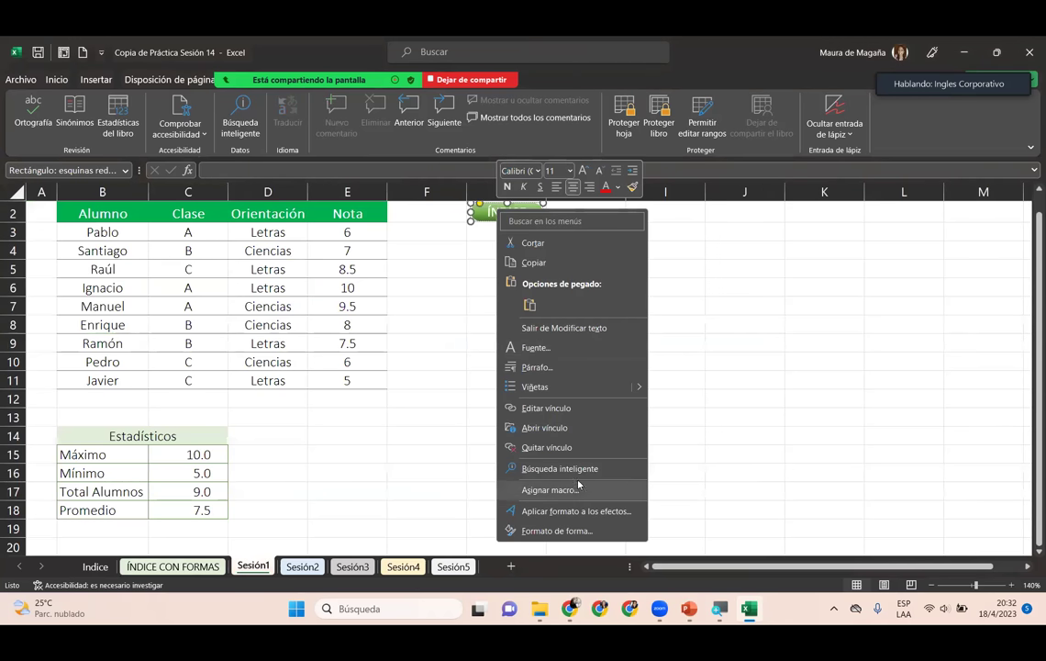
click(574, 418)
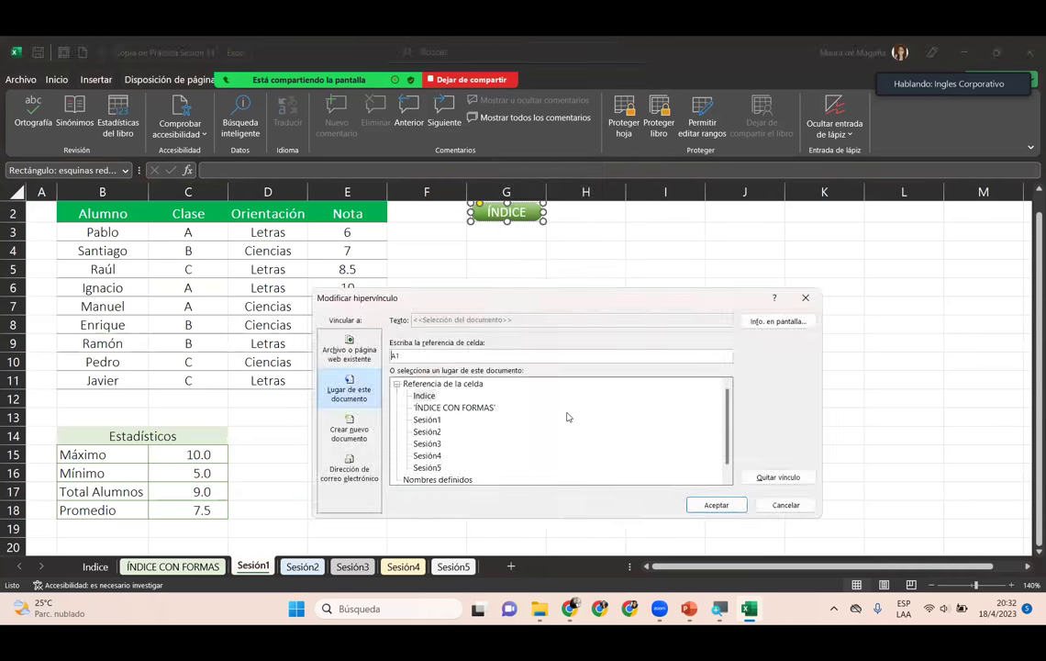
click(452, 407)
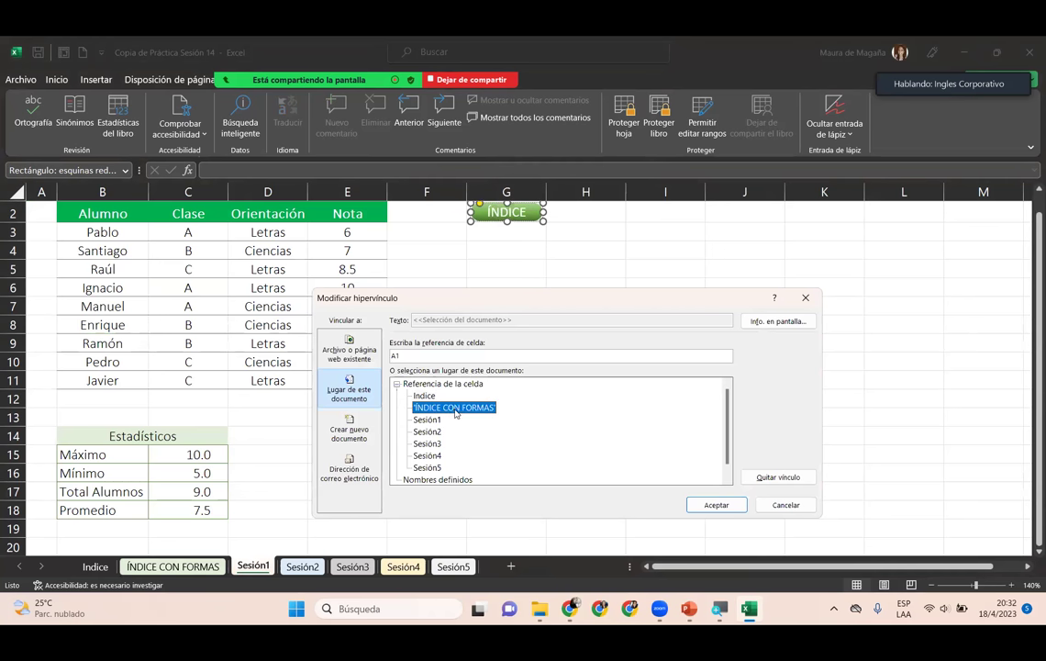
click(715, 503)
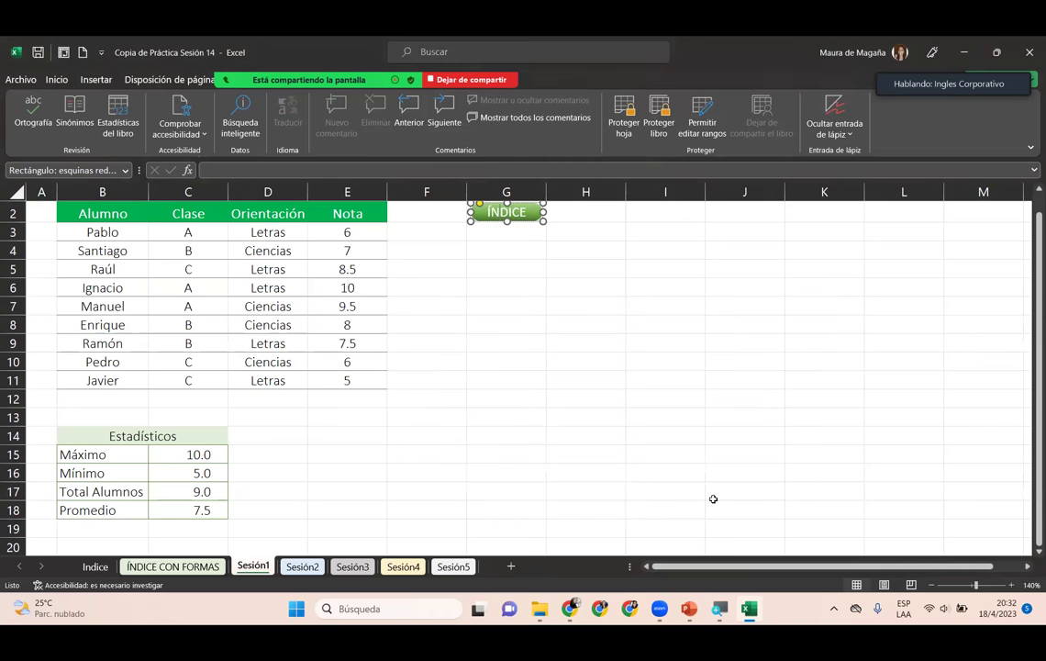
click(458, 434)
click(508, 214)
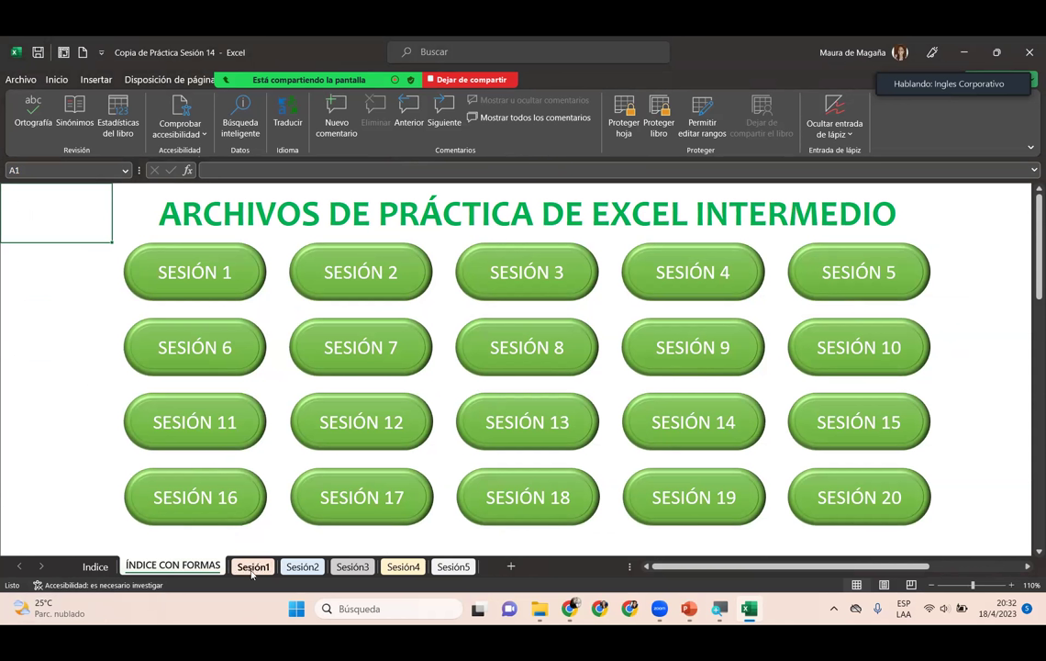
Point the Sesión2 ÍNDICE button's link at the ÍNDICE CON FORMAS sheet
click(253, 567)
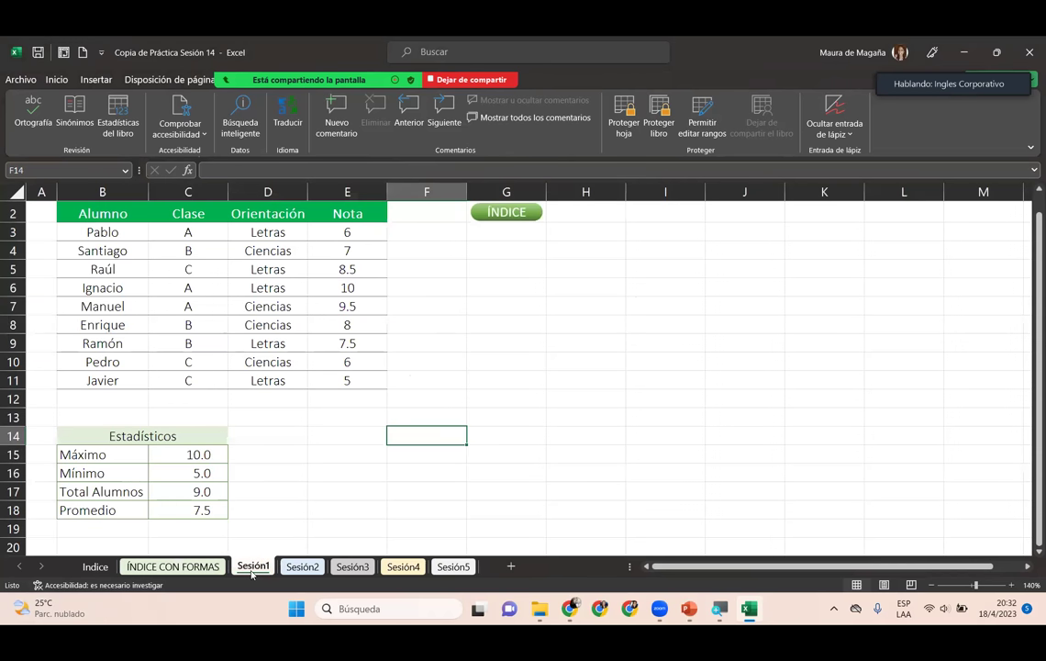
click(304, 568)
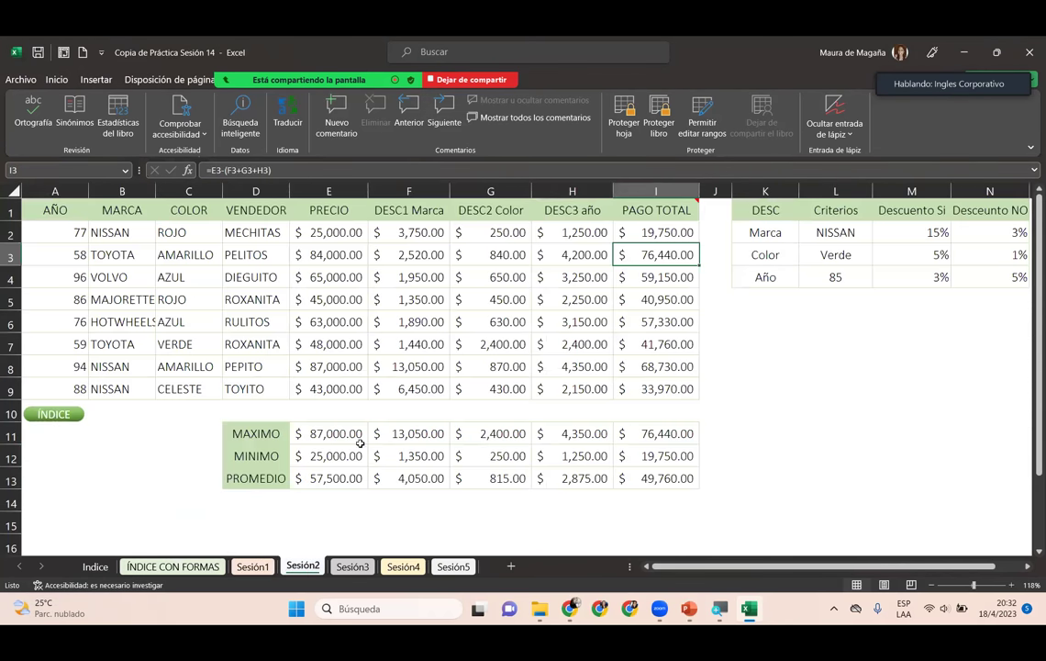
right_click(65, 415)
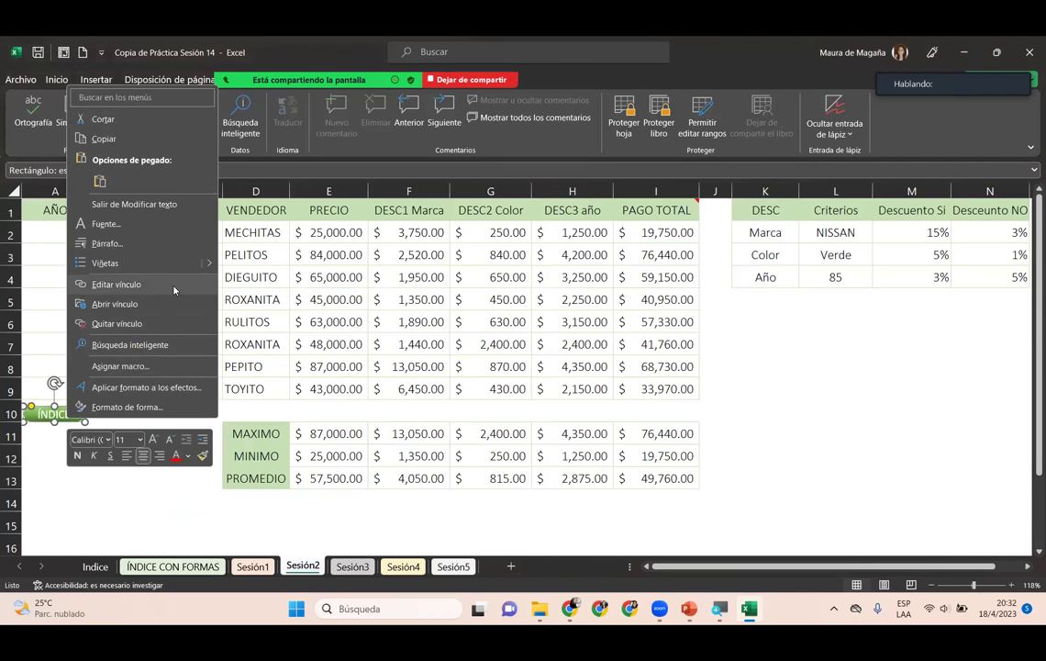
click(117, 285)
click(125, 282)
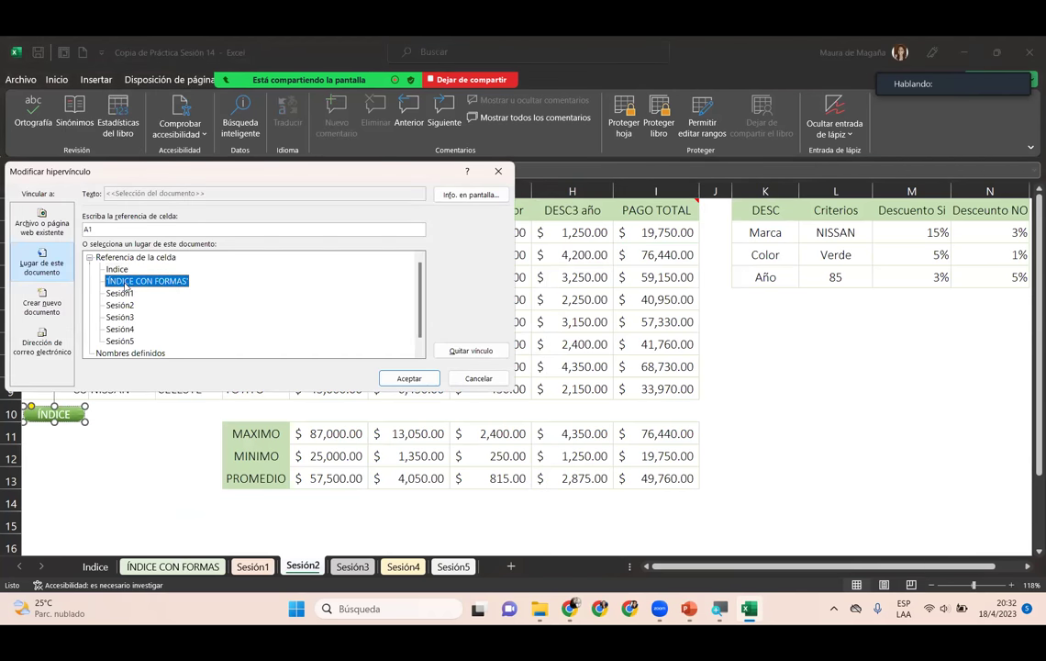
click(385, 378)
click(110, 440)
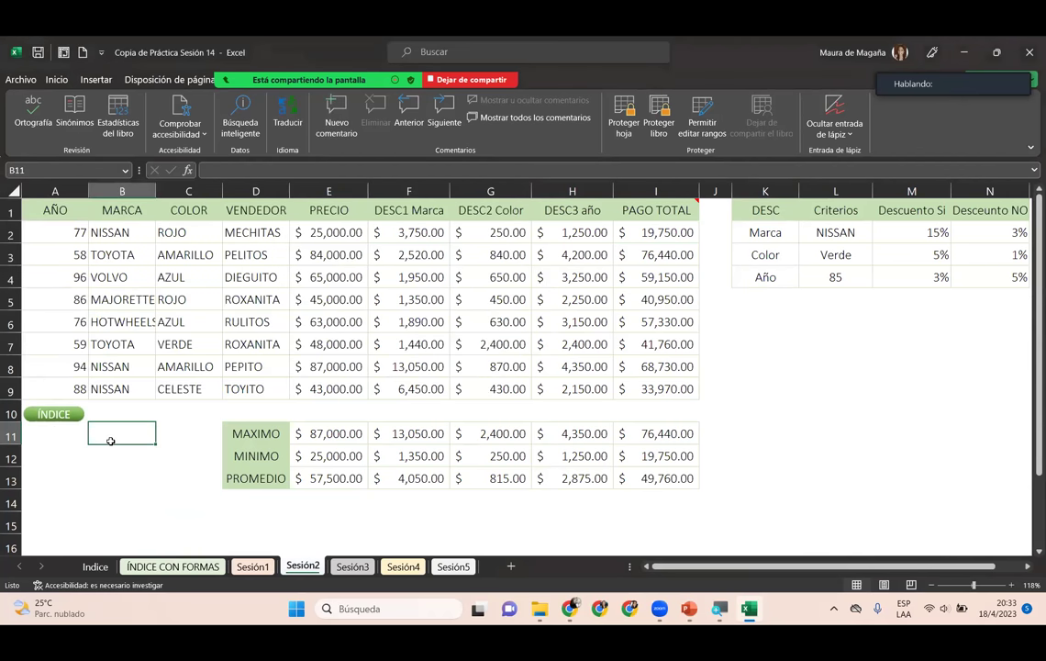
click(35, 433)
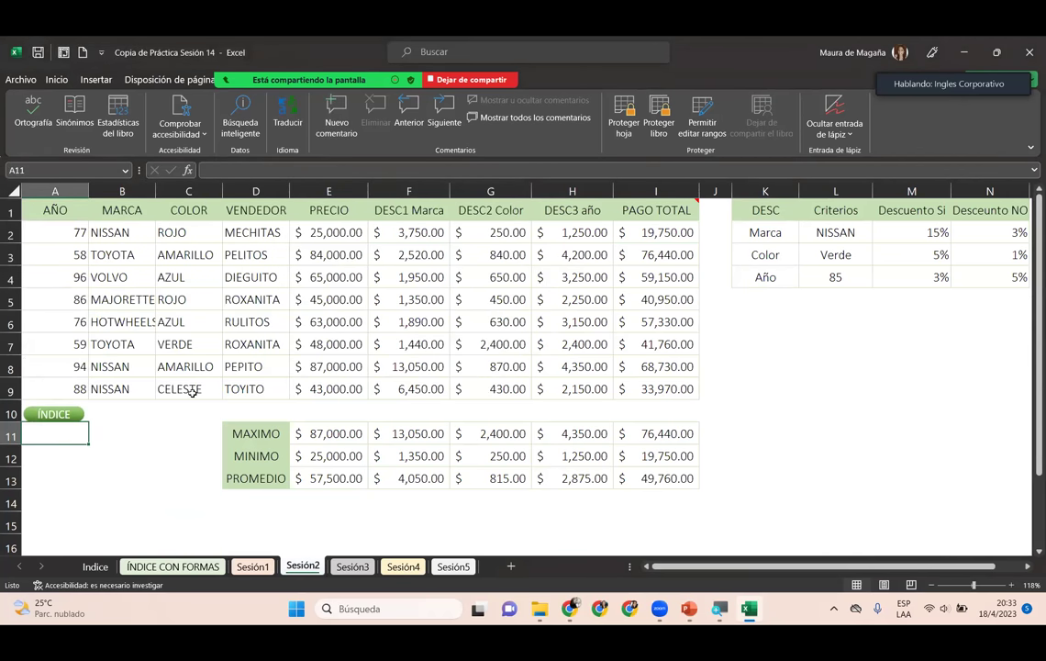
click(672, 232)
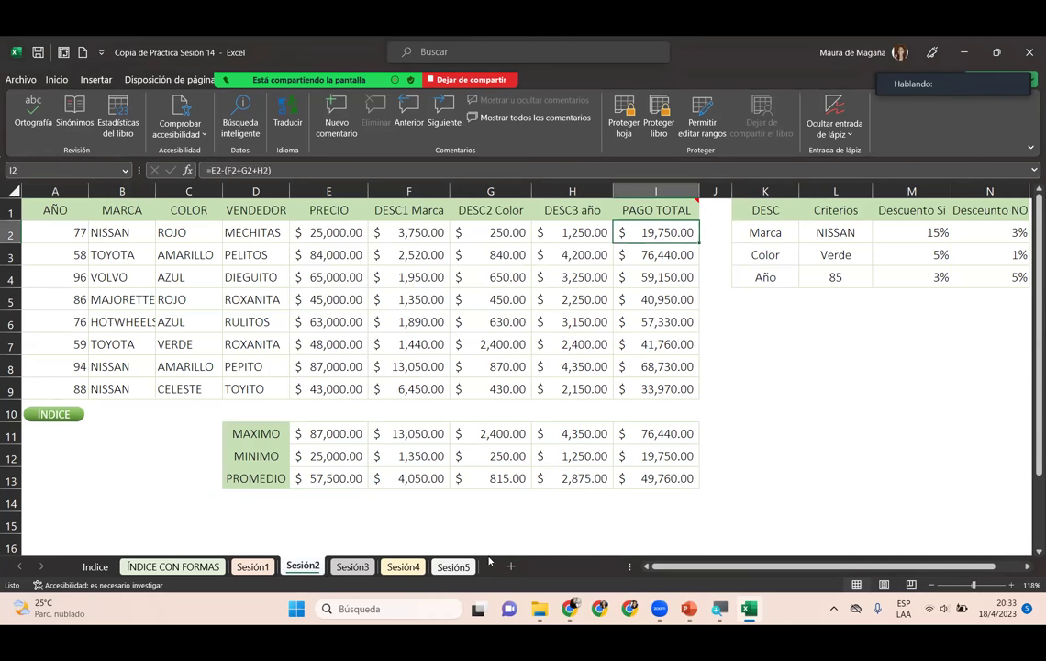
Point the Sesión3 ÍNDICE button's link at the ÍNDICE CON FORMAS sheet
click(352, 566)
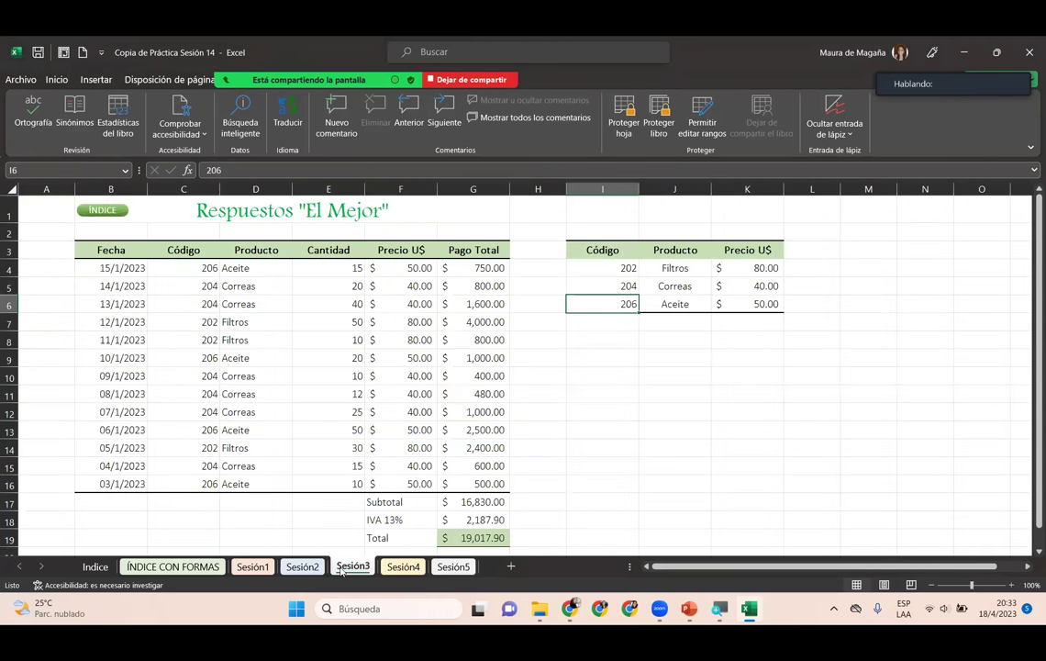
right_click(111, 220)
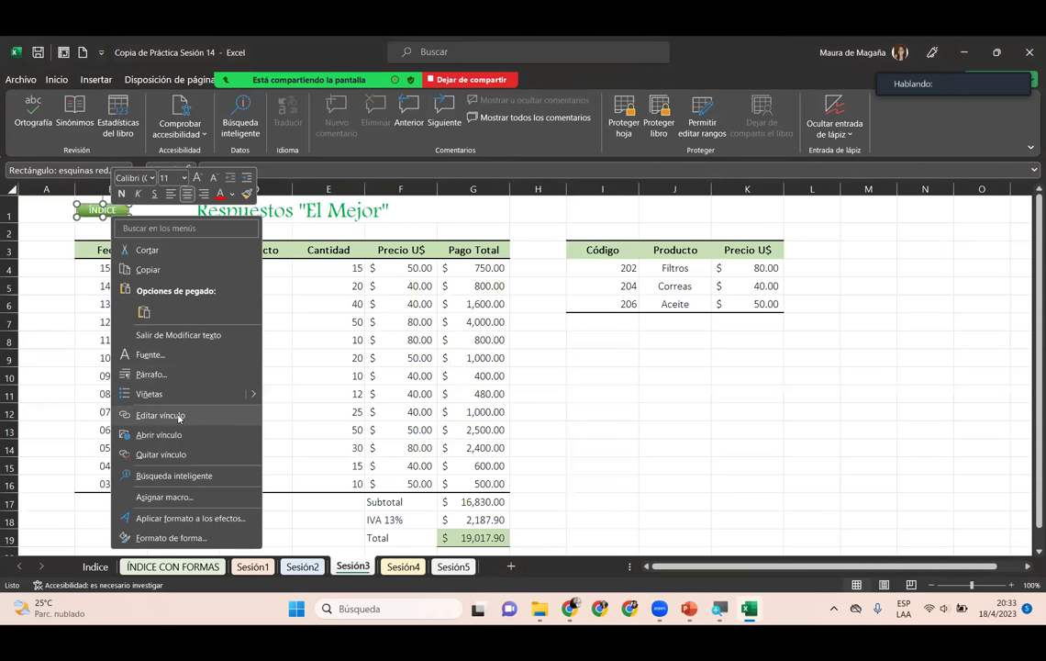
click(160, 415)
click(138, 409)
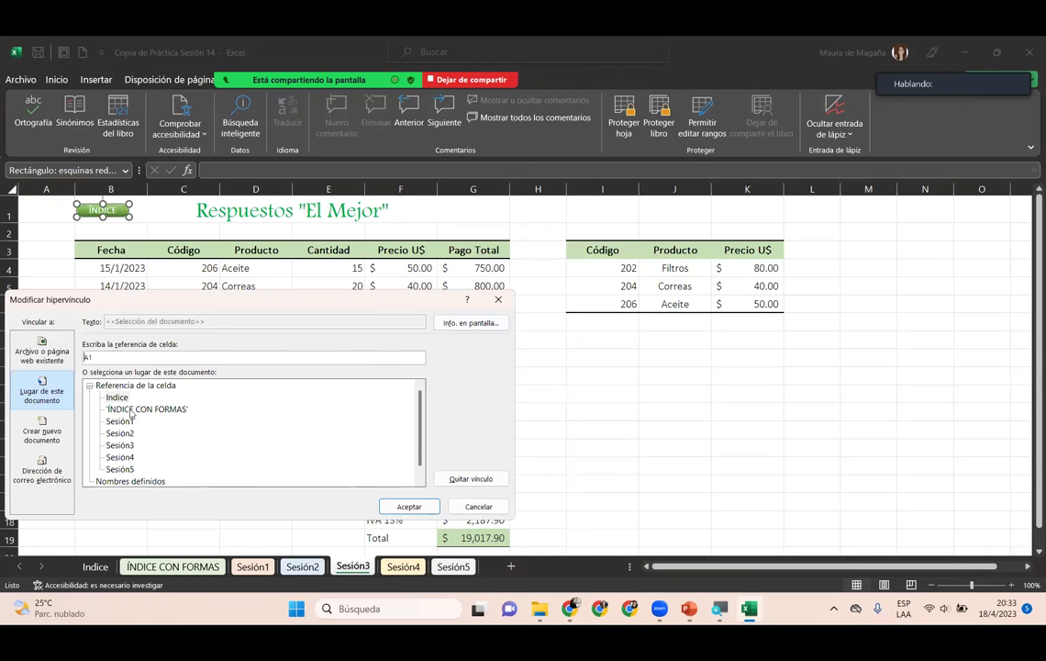
click(408, 505)
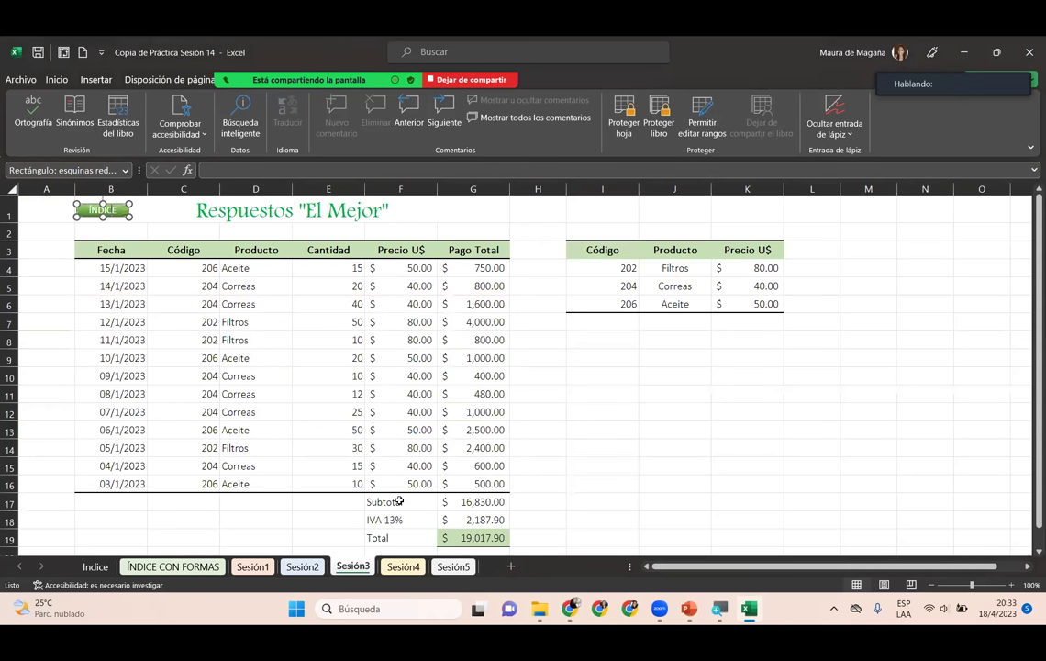
click(107, 227)
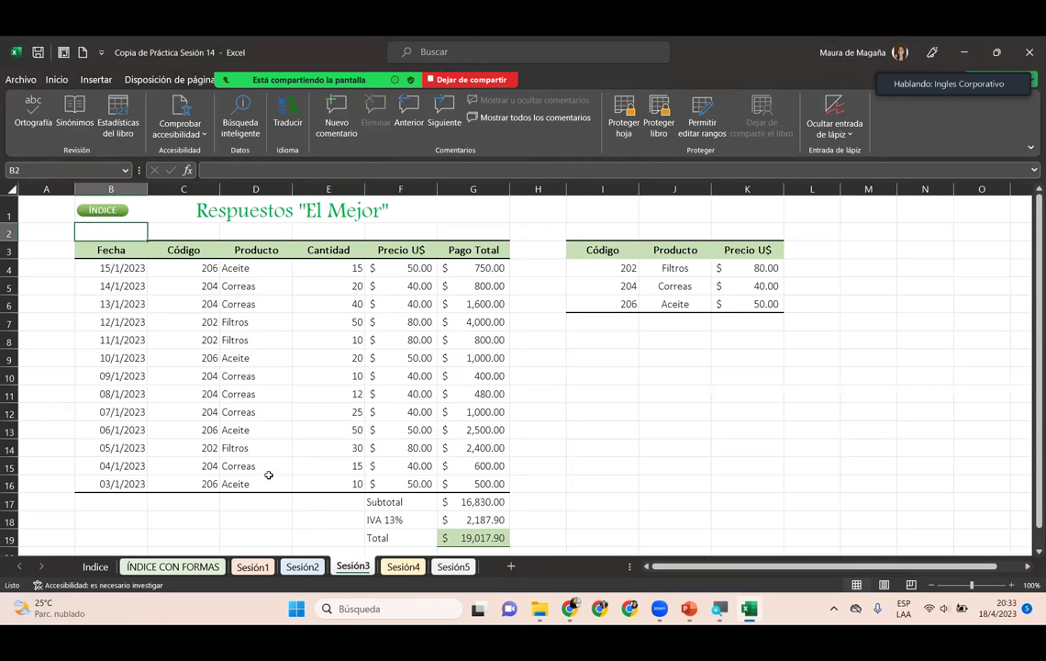
Show the ÍNDICE CON FORMAS sheet with its twenty SESIÓN buttons
click(191, 573)
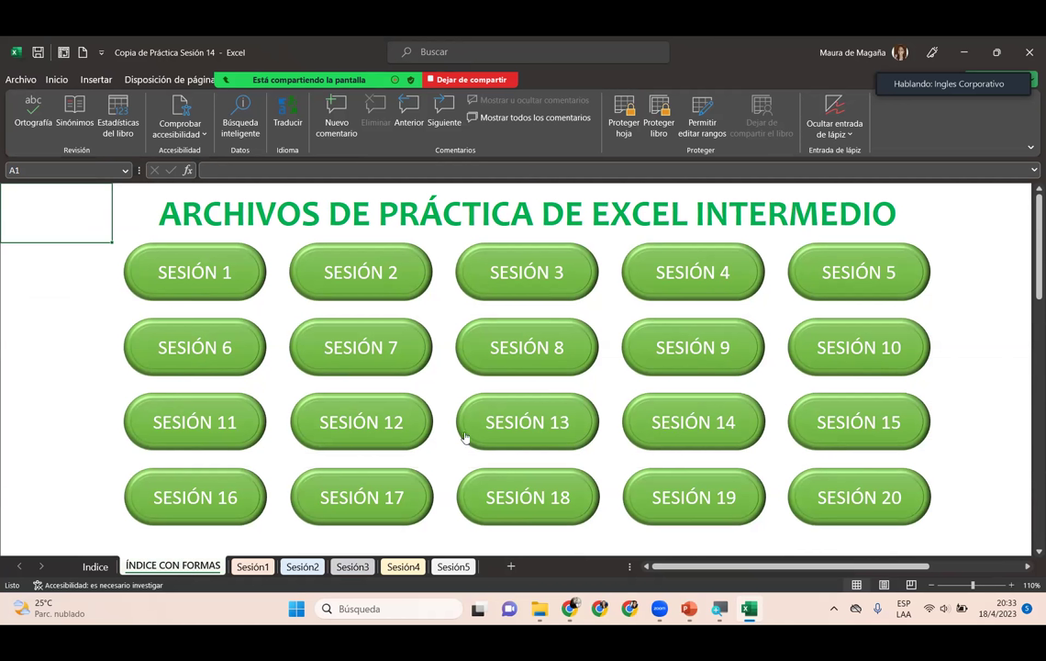
Delete the Indice sheet with Eliminar, confirming the permanent-deletion warning
click(79, 569)
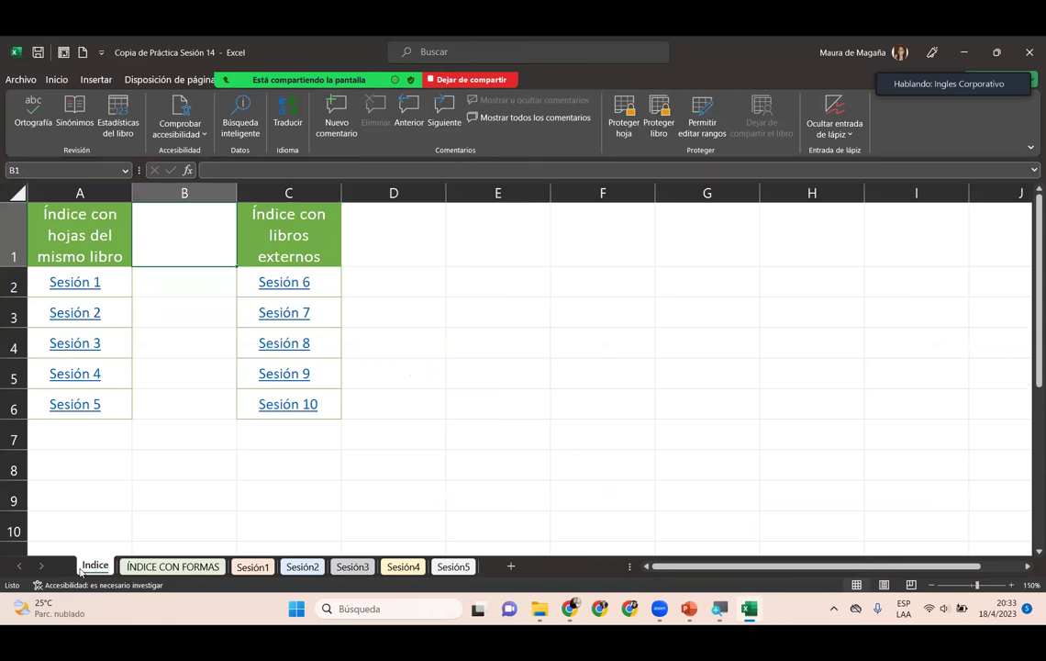
right_click(79, 570)
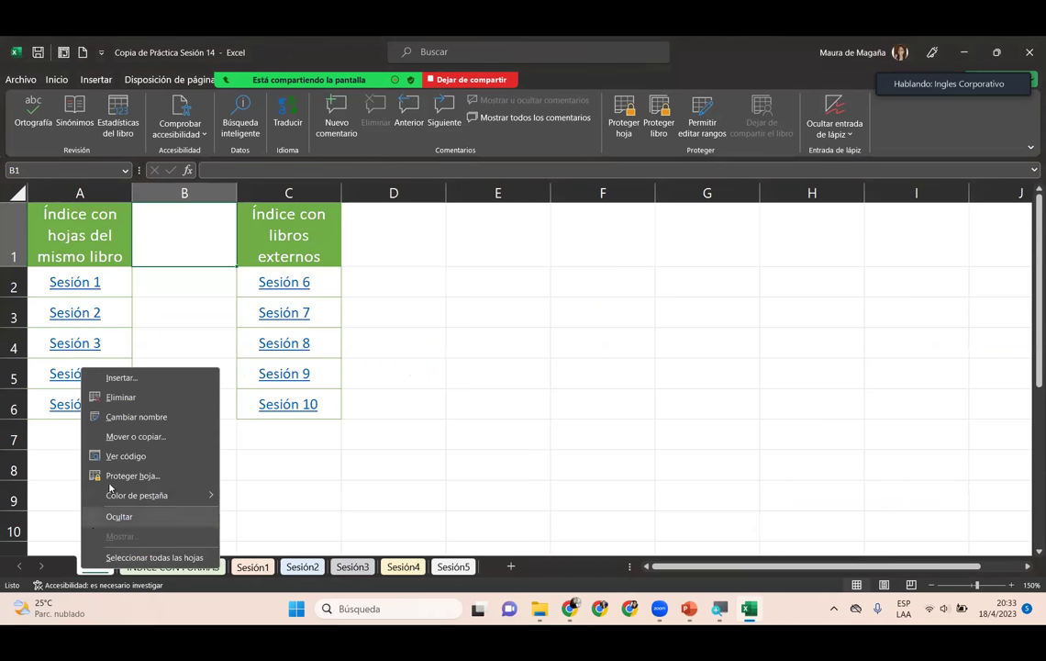
click(143, 399)
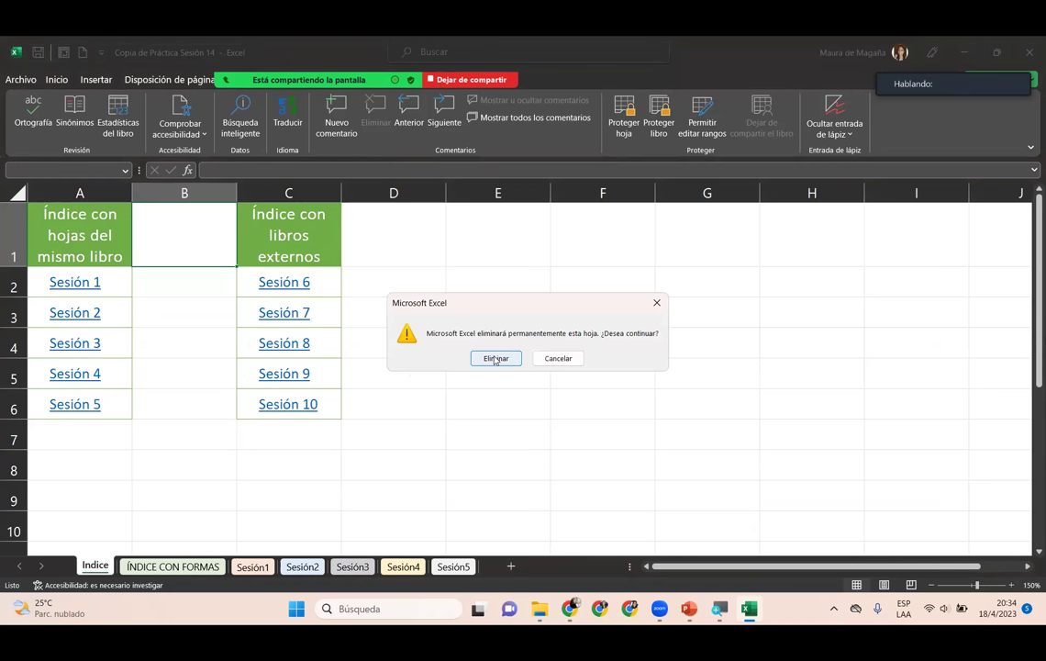
key(Return)
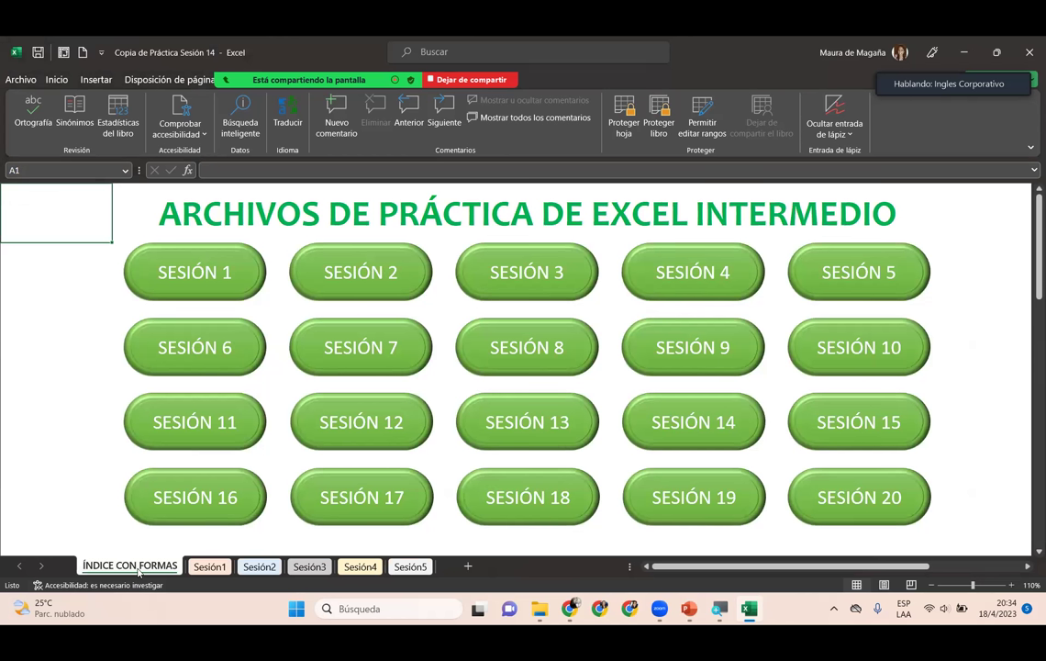
On Sesión1, relink the ÍNDICE button to the ÍNDICE CON FORMAS sheet
click(200, 566)
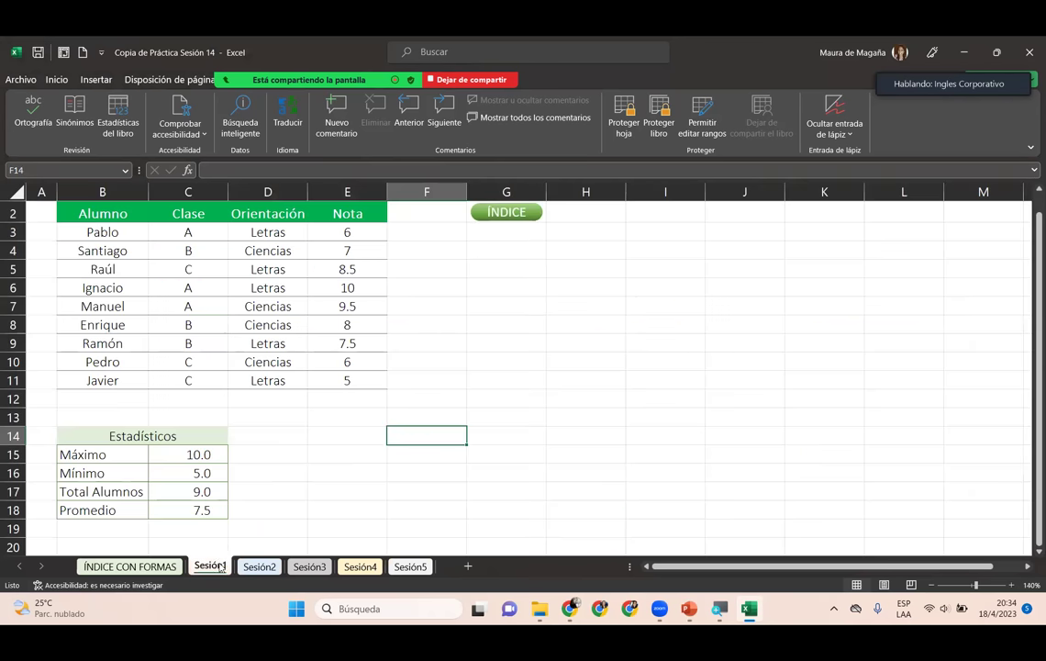
right_click(517, 216)
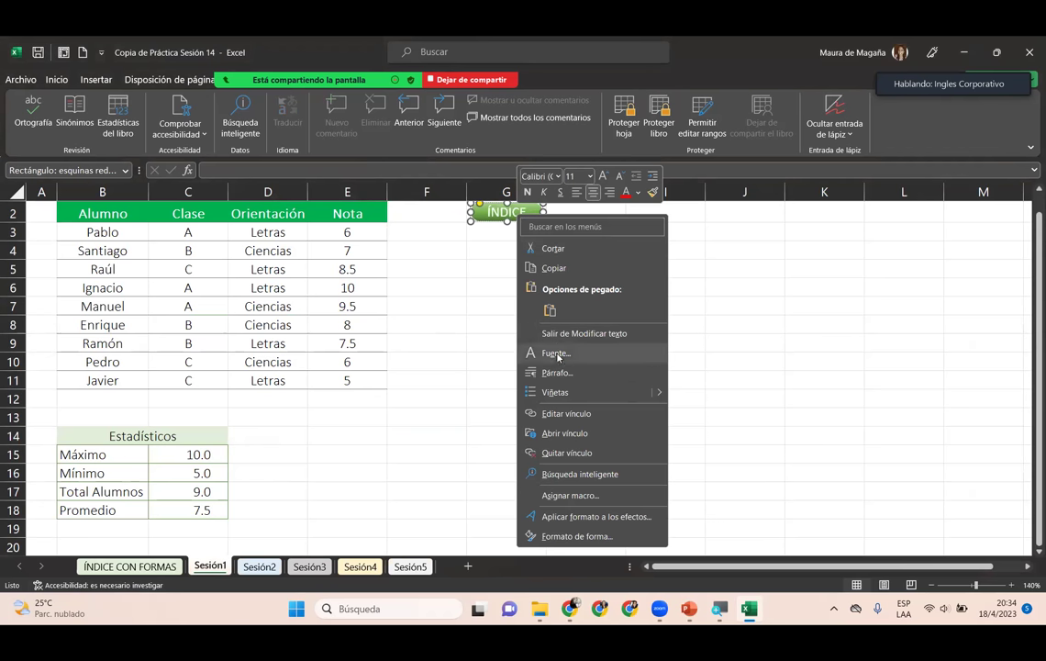
click(566, 414)
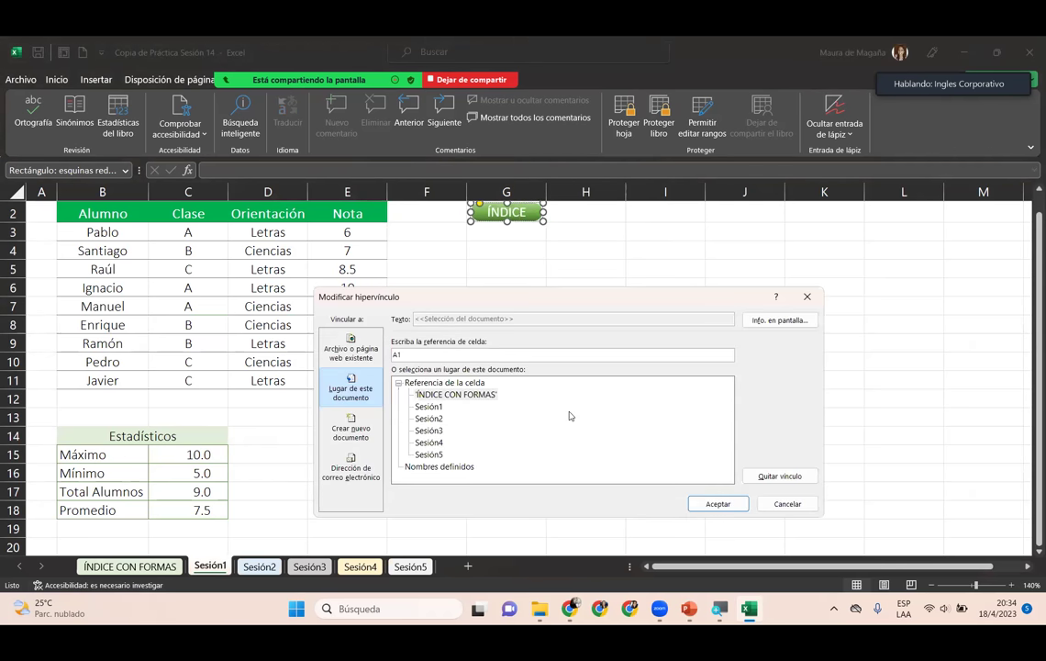
click(453, 395)
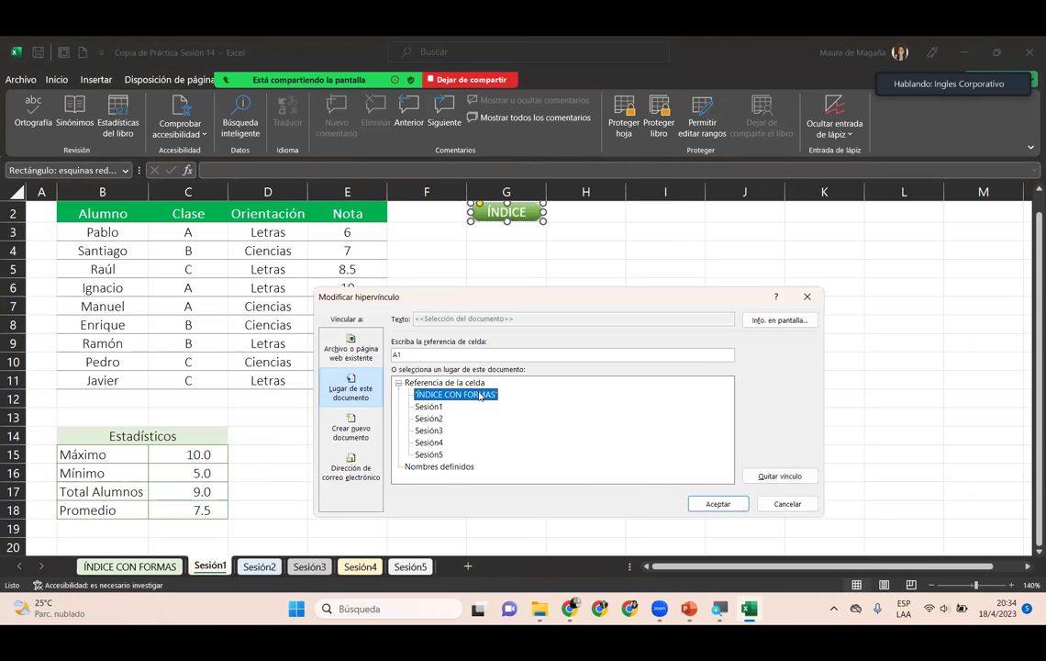
click(718, 504)
click(493, 231)
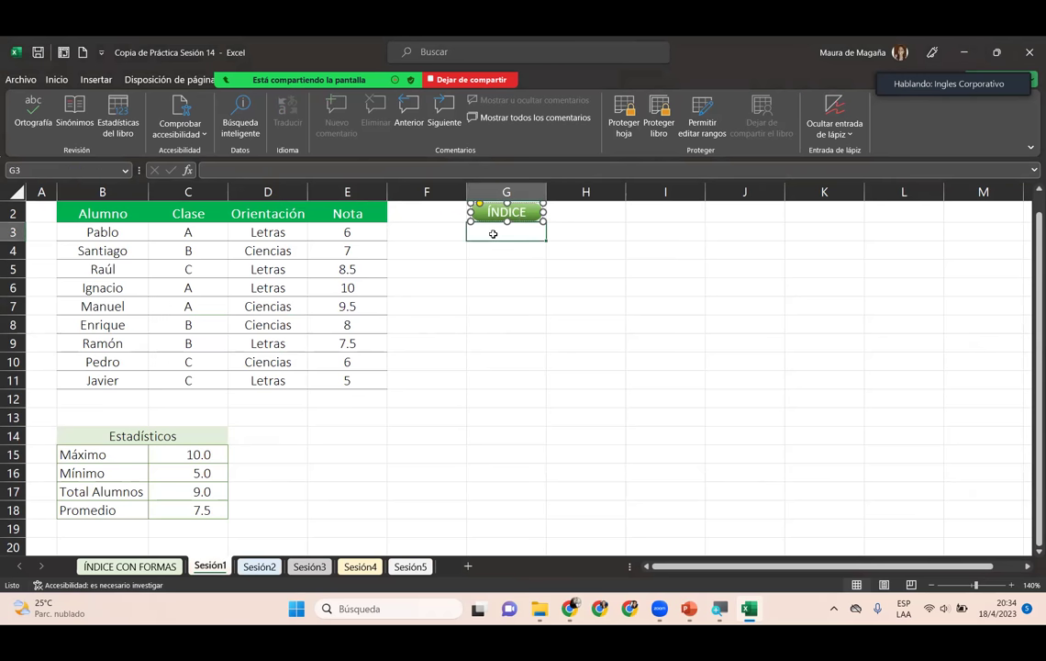
click(417, 213)
key(Right)
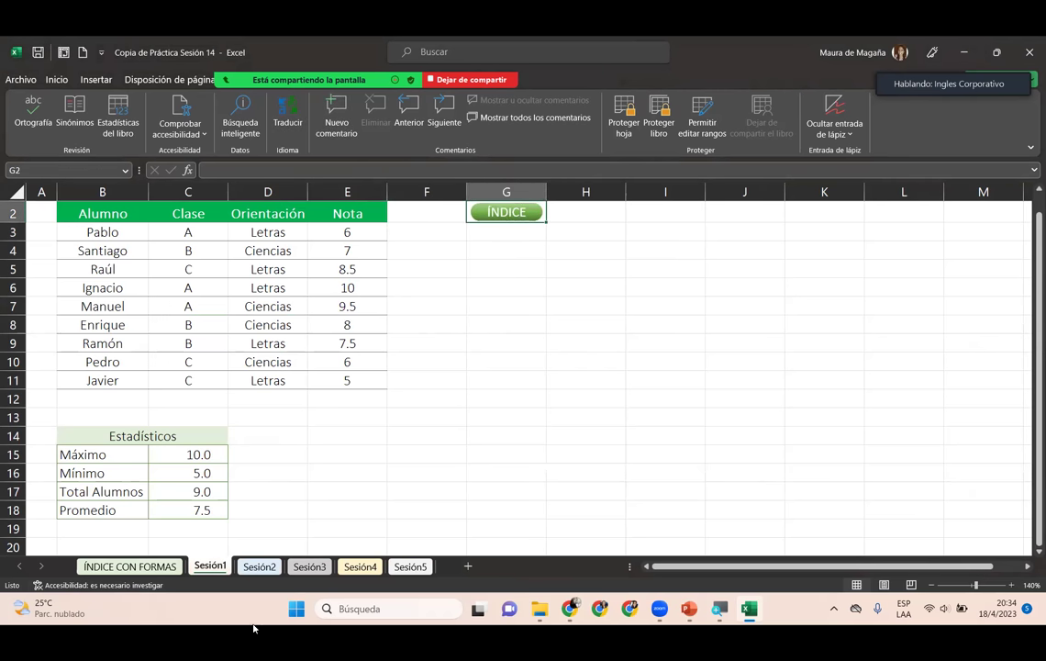
On Sesión2, relink the ÍNDICE button to the ÍNDICE CON FORMAS sheet
click(261, 567)
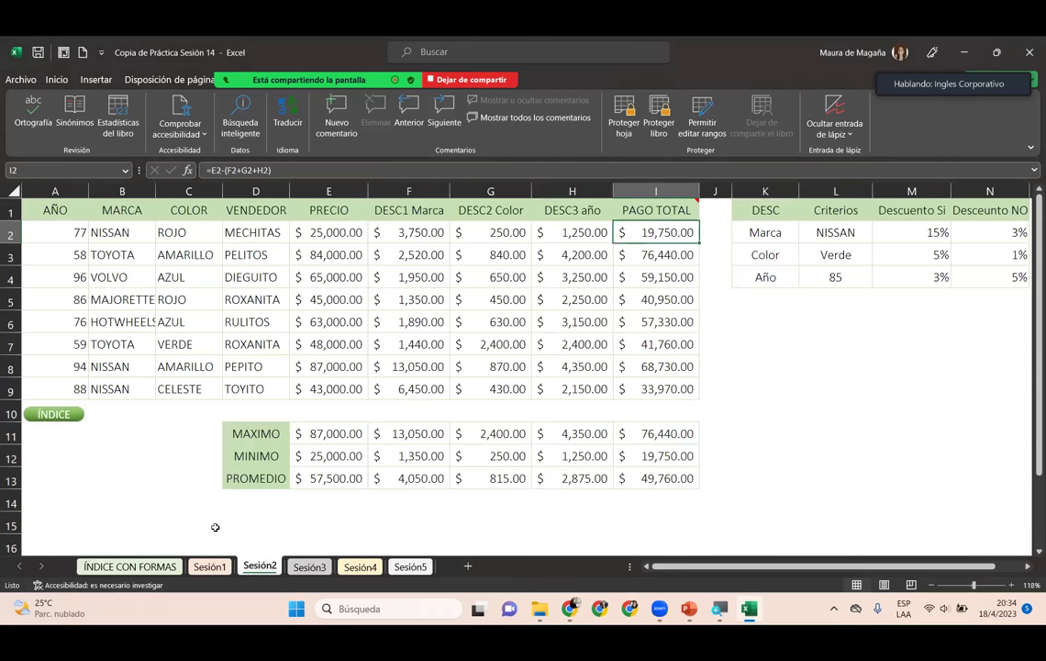
right_click(57, 414)
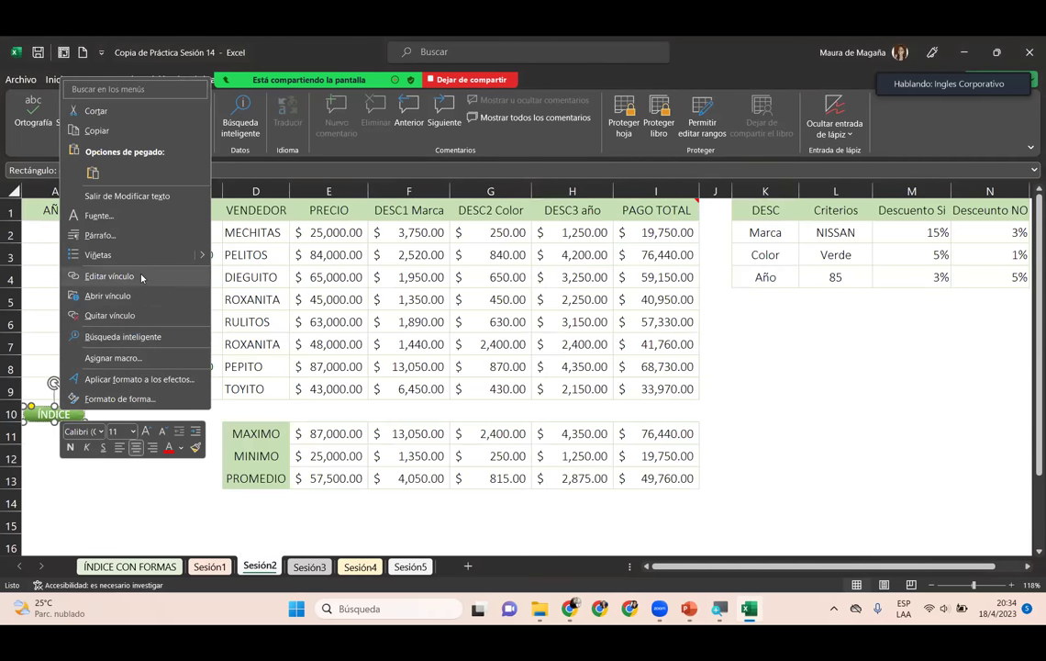
click(141, 277)
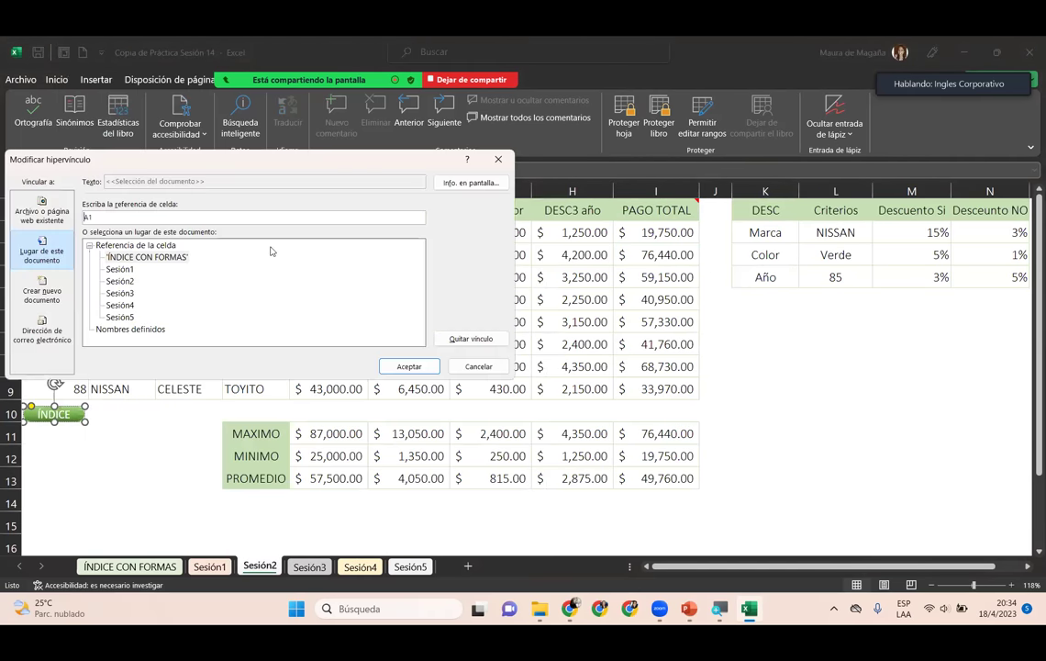
click(163, 257)
click(401, 366)
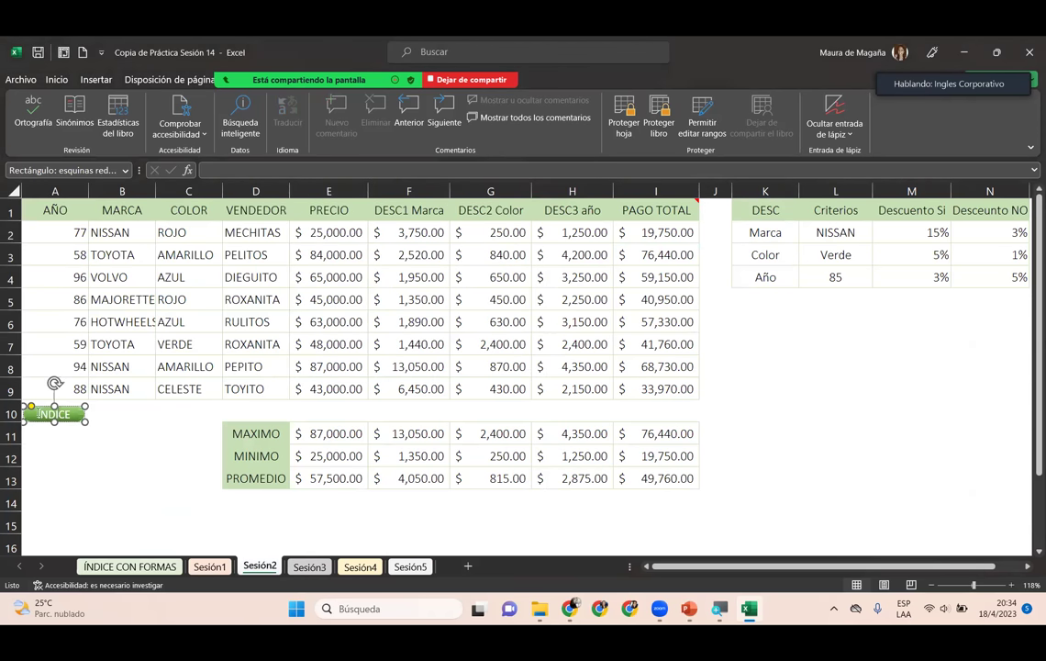
click(114, 419)
key(Left)
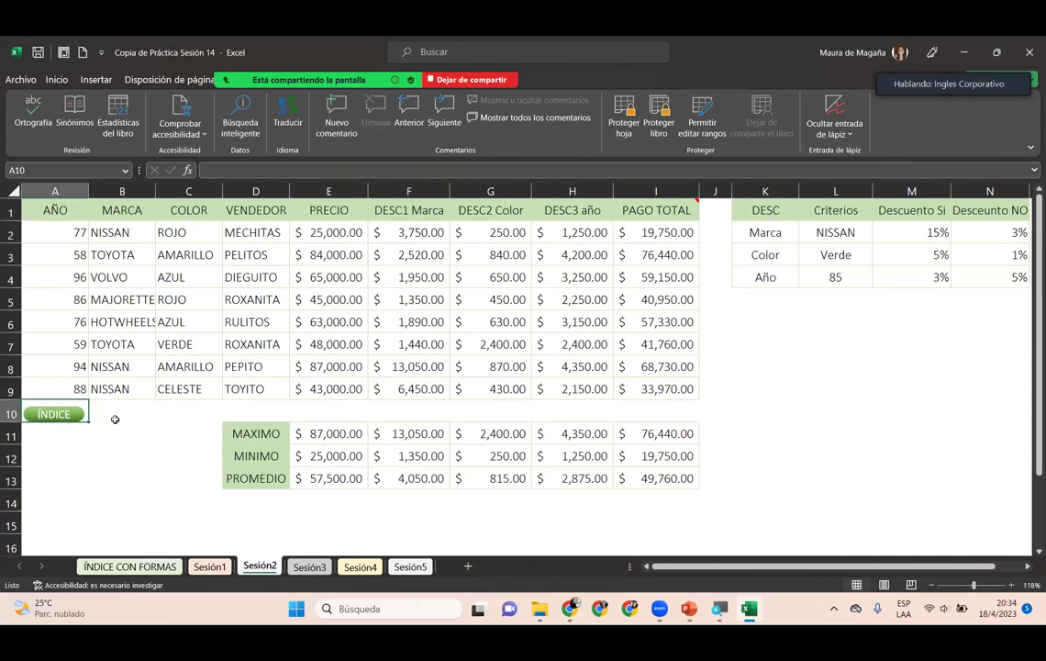
Nudge the Sesión2 ÍNDICE button slightly upward, then go to the Sesión3 sheet
right_click(60, 414)
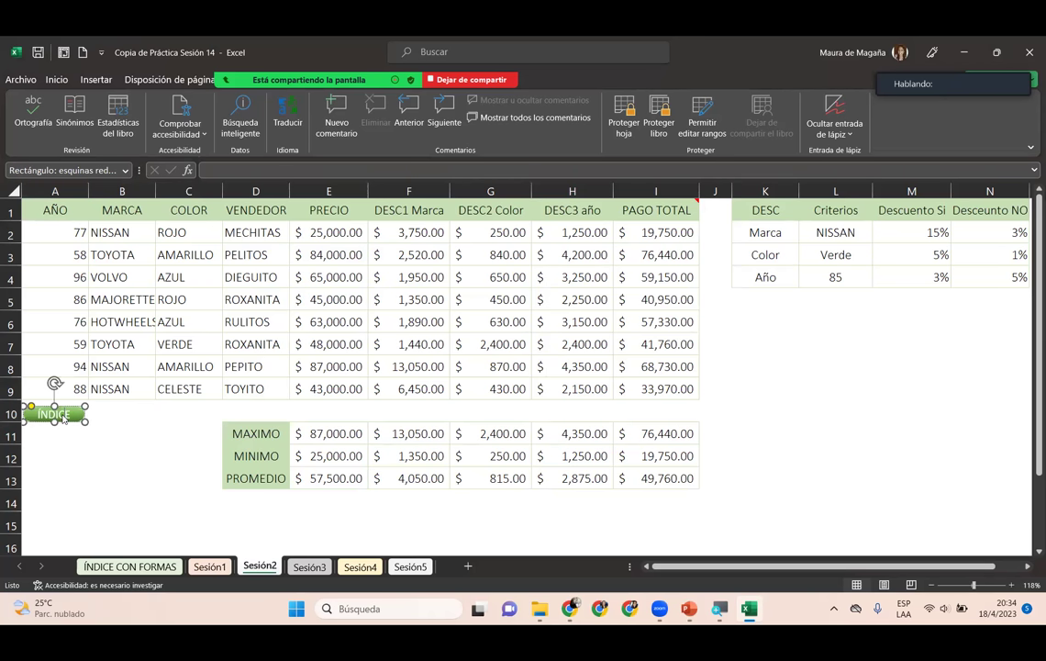
click(65, 409)
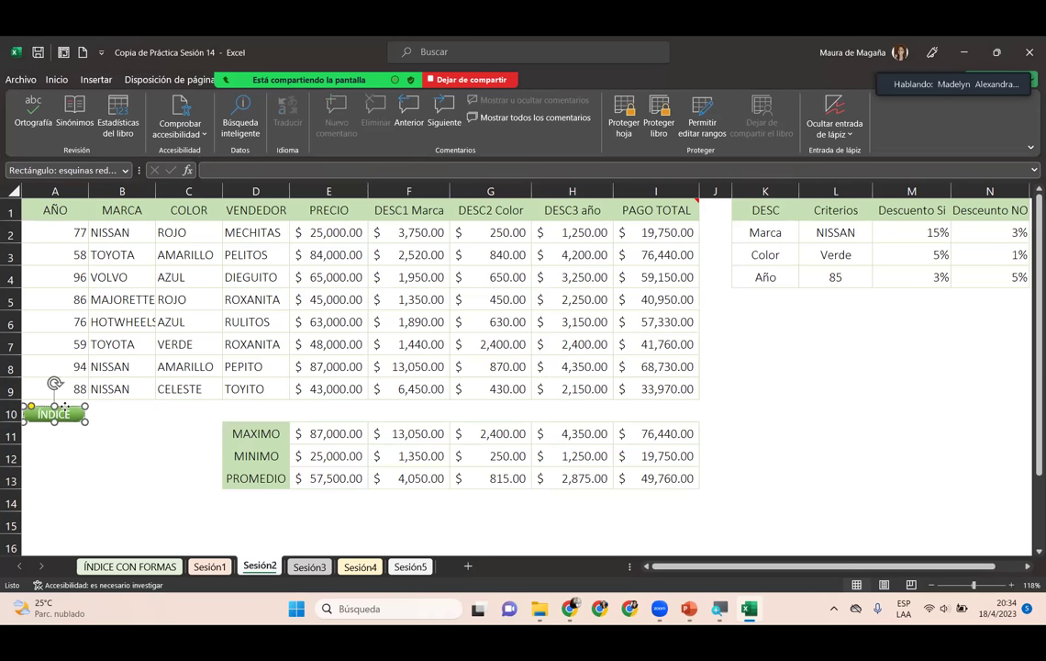
drag(65, 405, 65, 401)
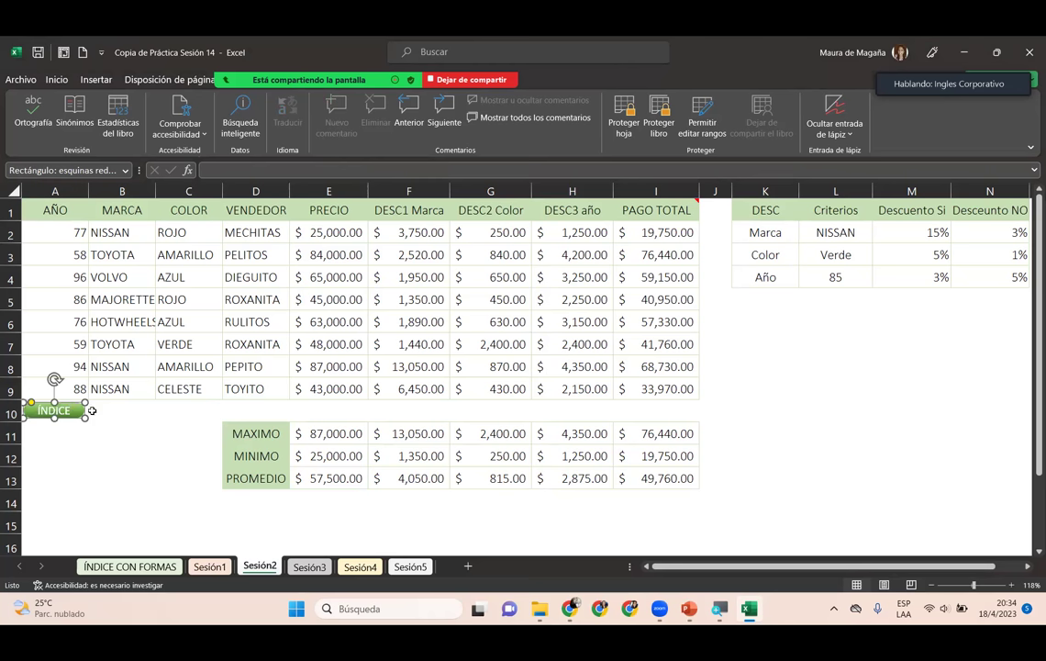
click(109, 415)
key(Left)
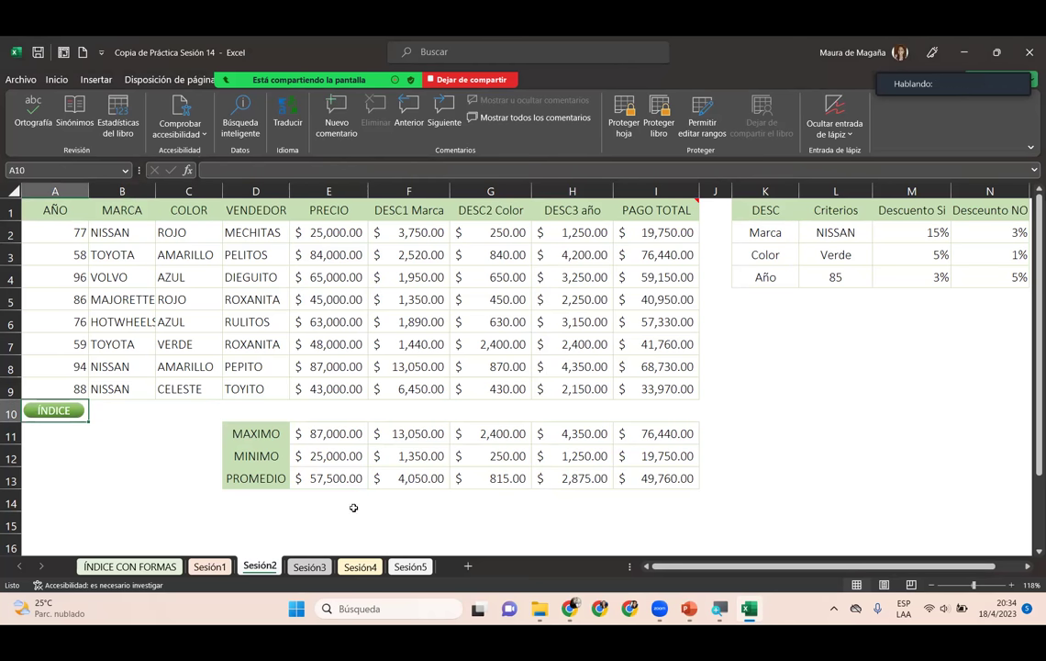
click(310, 566)
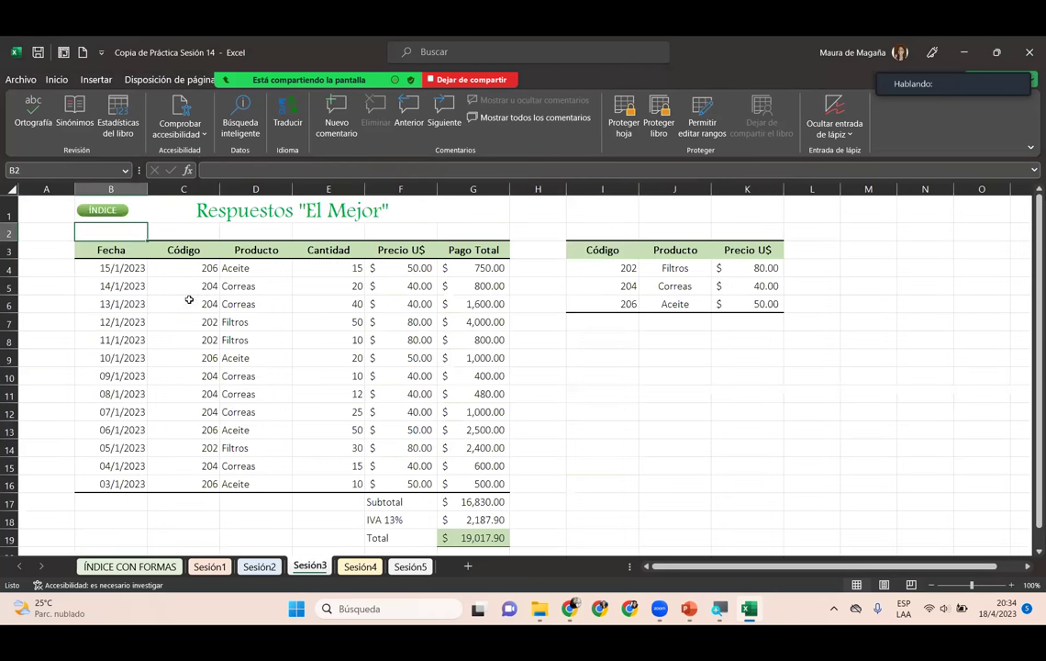
Link the Sesión3 ÍNDICE button to the ÍNDICE CON FORMAS sheet
right_click(117, 207)
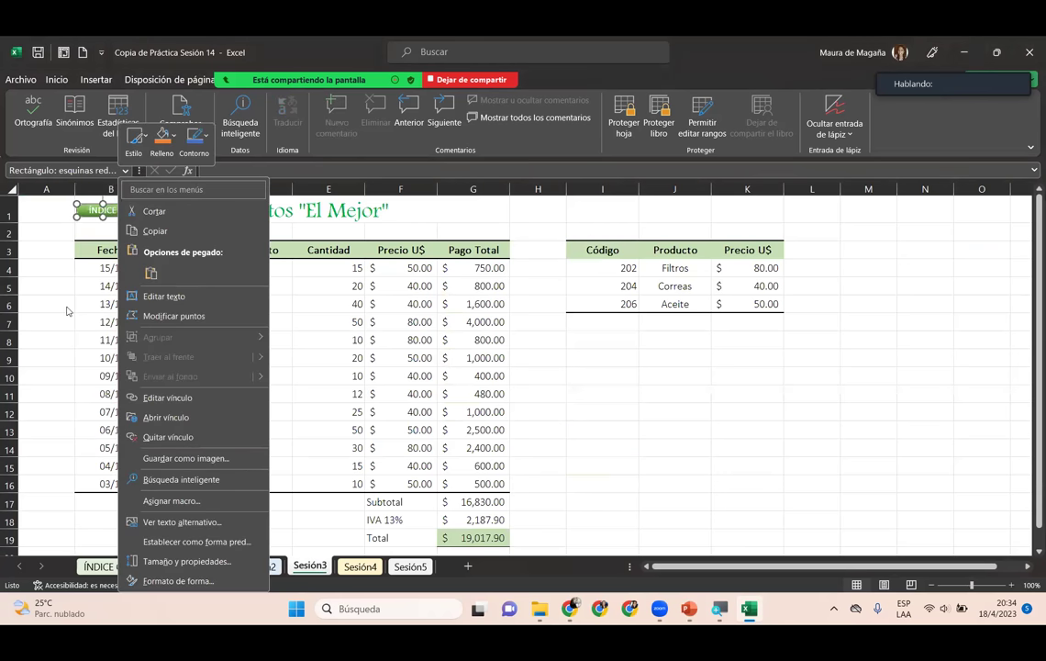
click(188, 398)
double_click(144, 386)
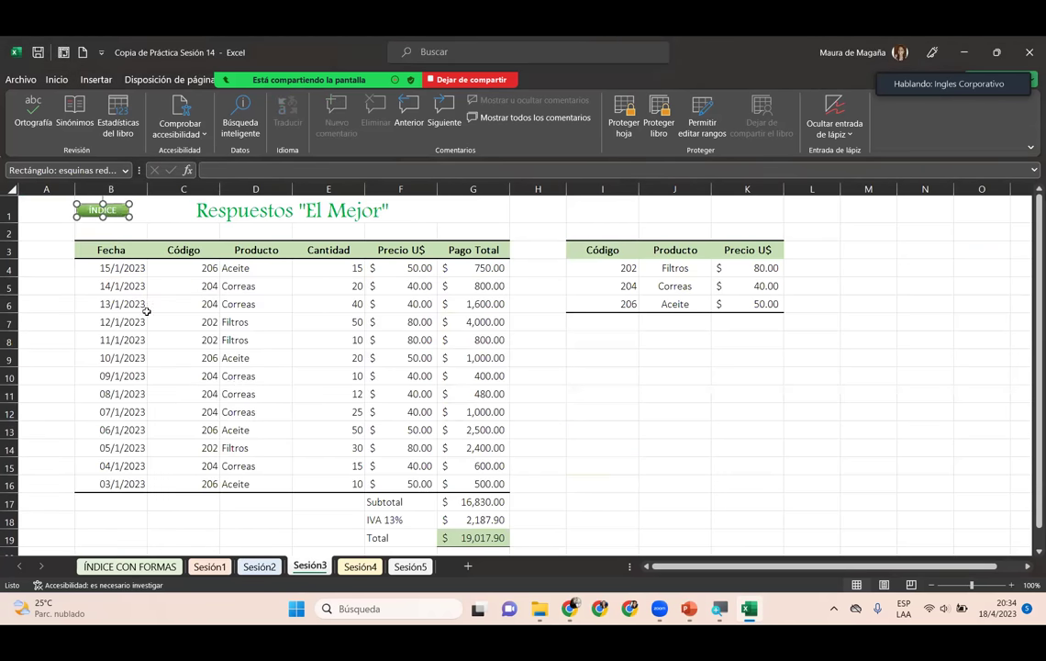
click(136, 231)
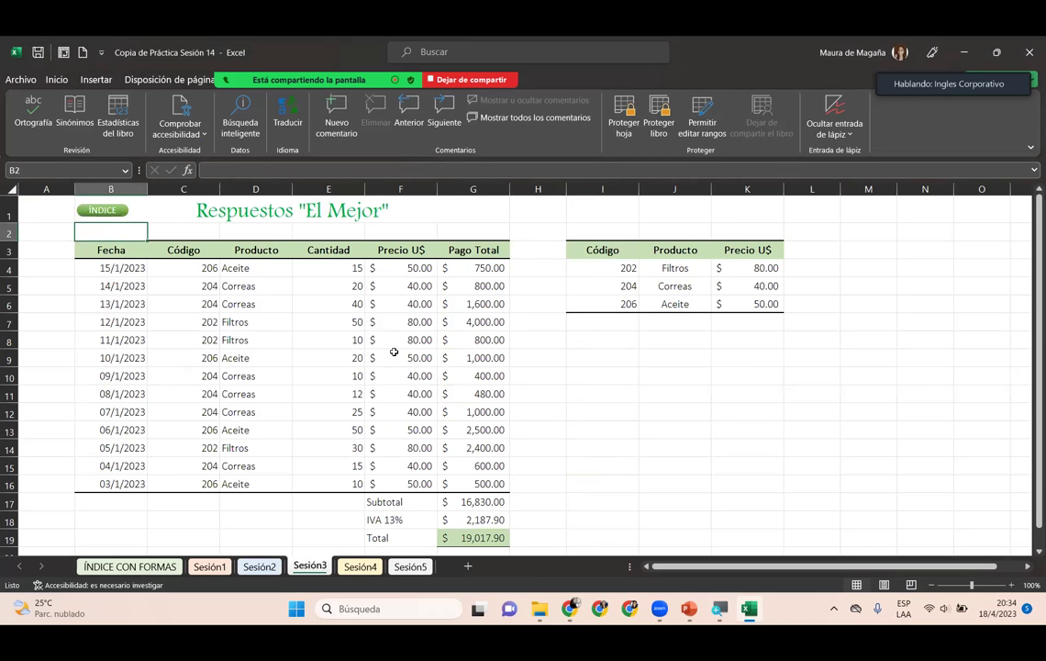
key(Up)
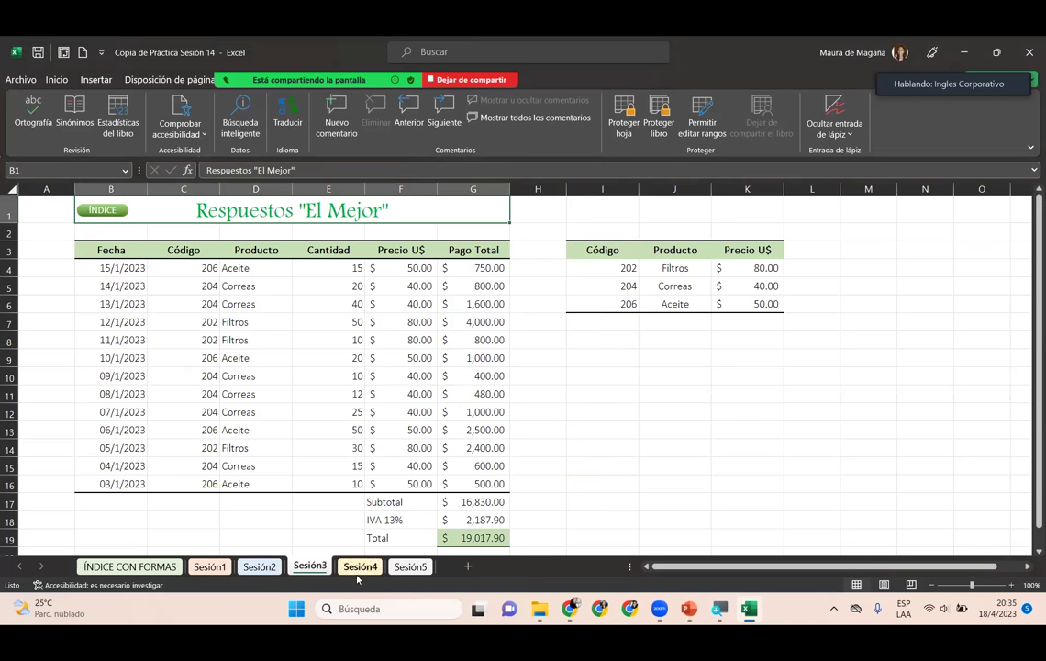
On Sesión4, link the ÍNDICE button to the ÍNDICE CON FORMAS sheet
click(360, 566)
right_click(428, 242)
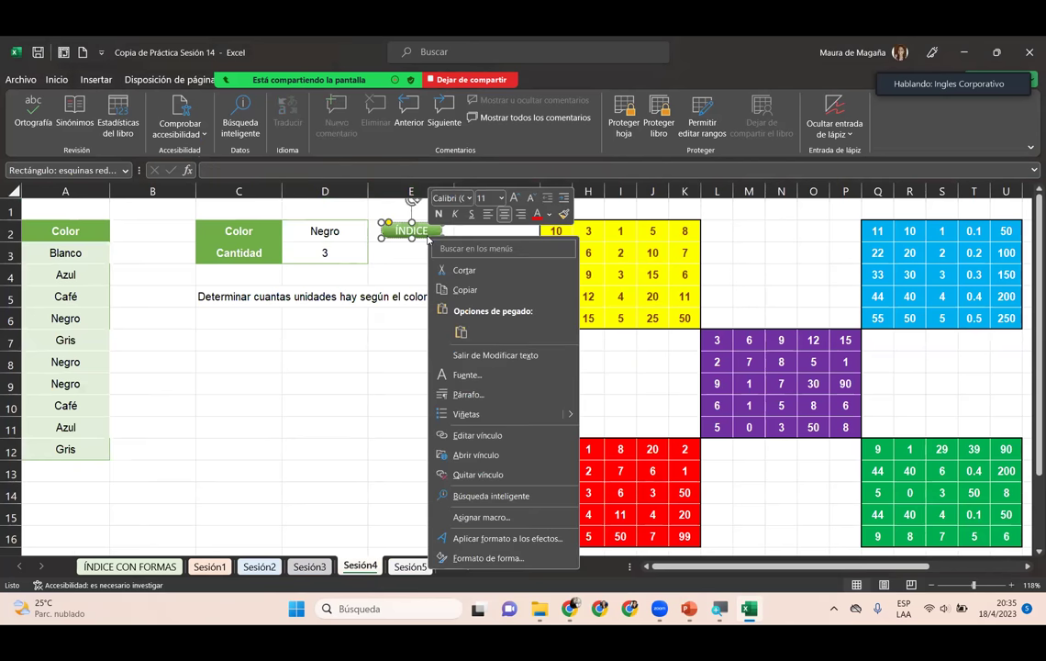
click(509, 443)
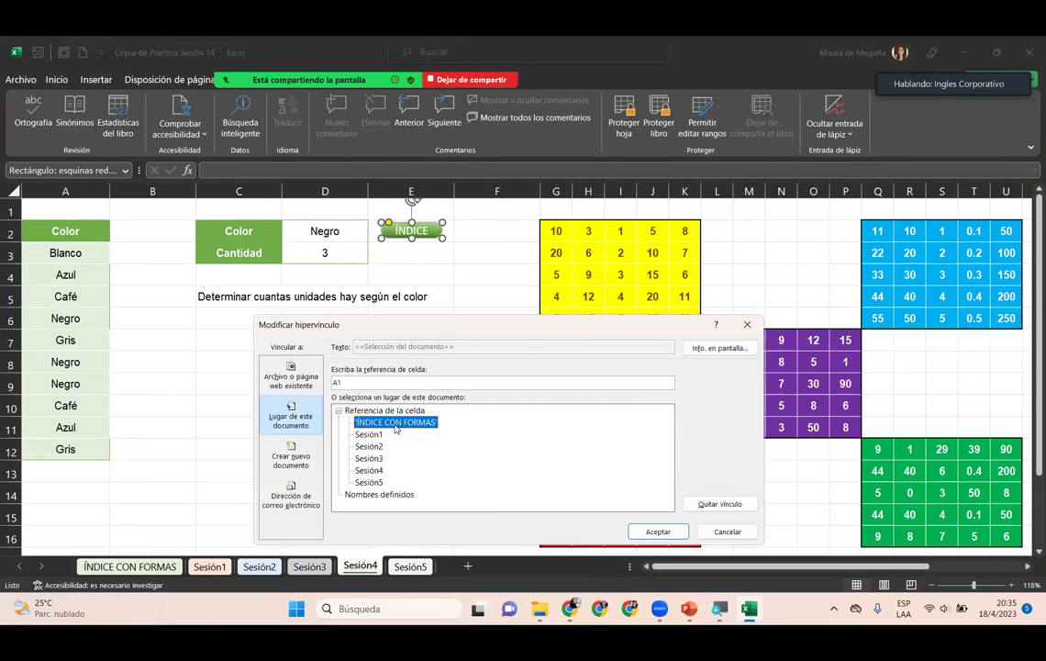
click(653, 532)
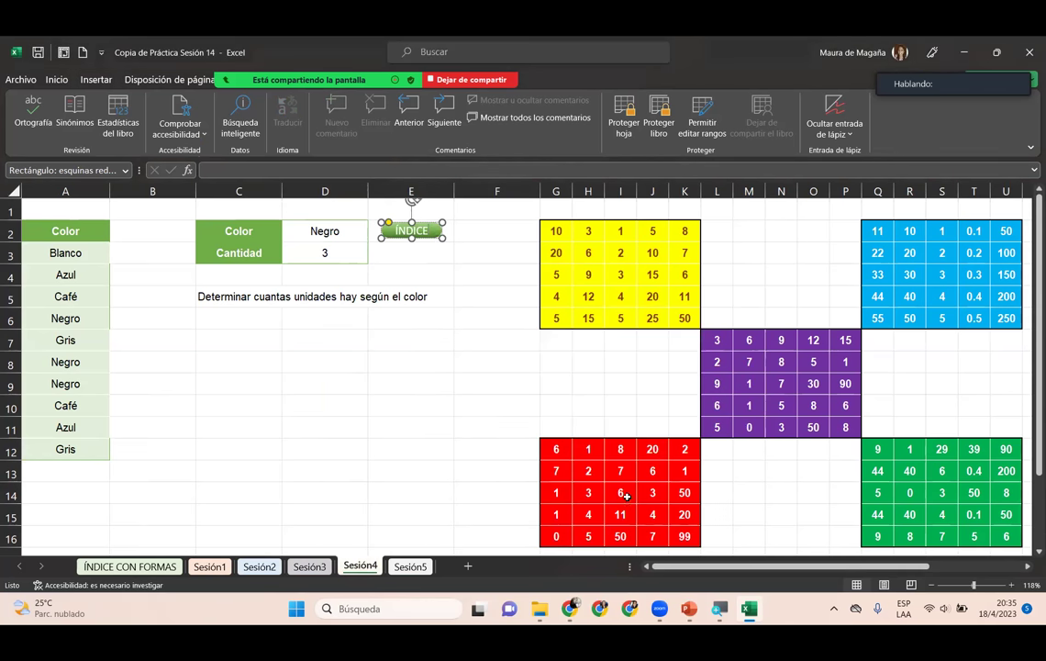
click(442, 249)
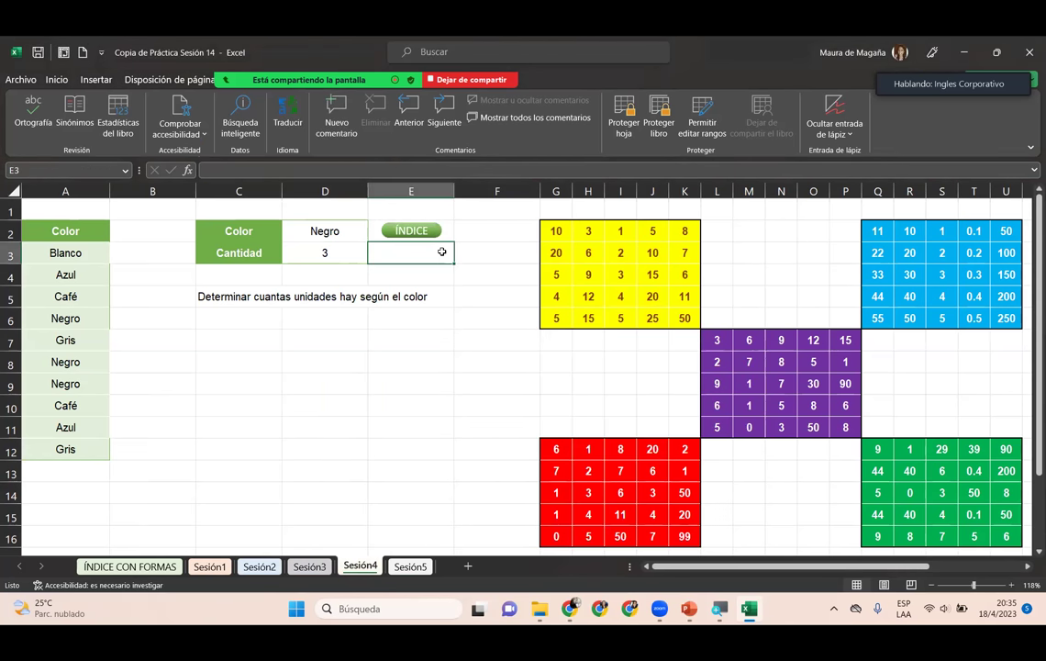
key(Up)
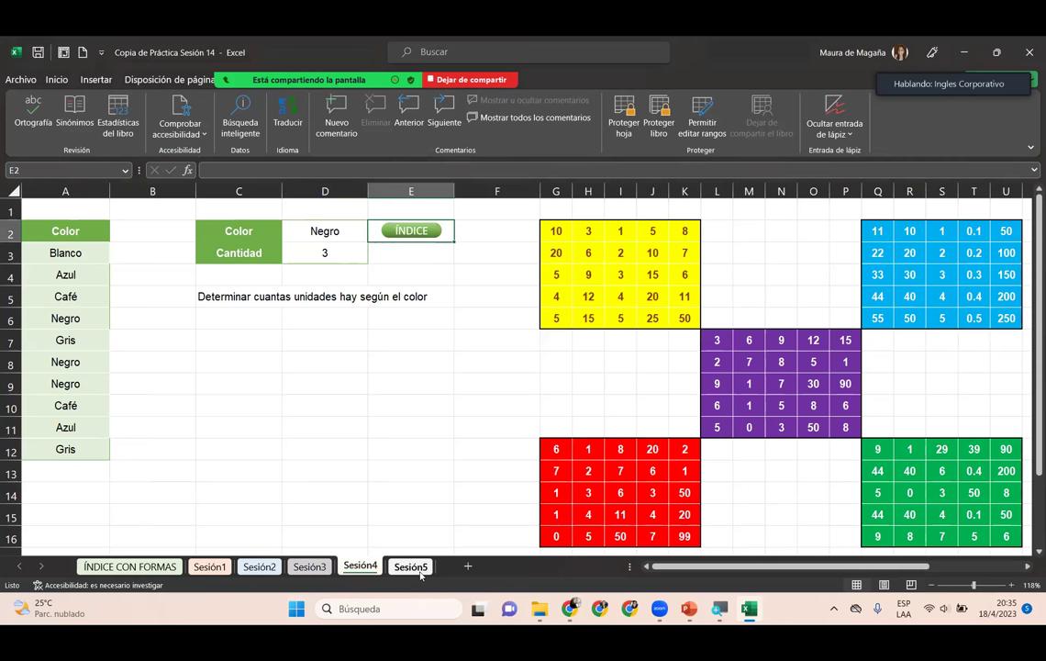
On Sesión5, link the ÍNDICE button to ÍNDICE CON FORMAS, then return to that sheet
click(419, 569)
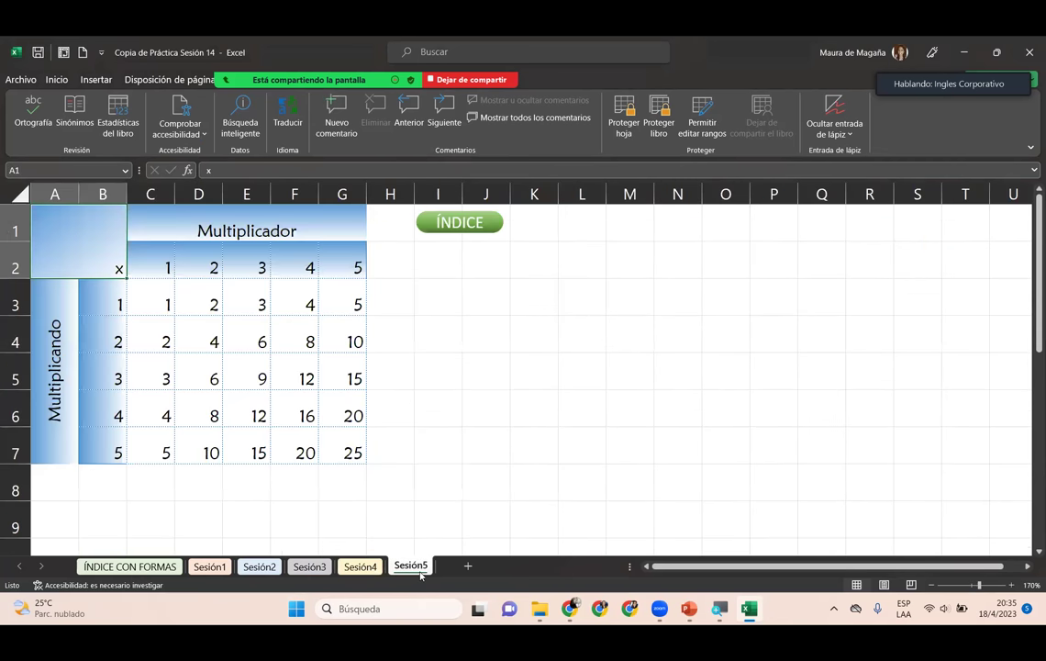
right_click(434, 233)
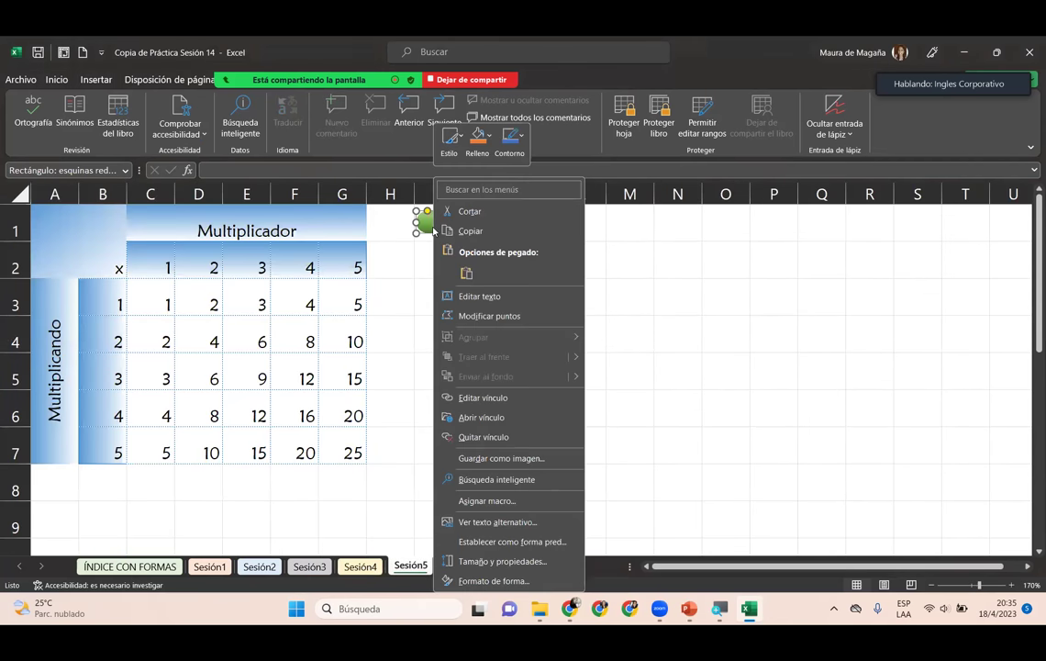
click(488, 399)
click(338, 342)
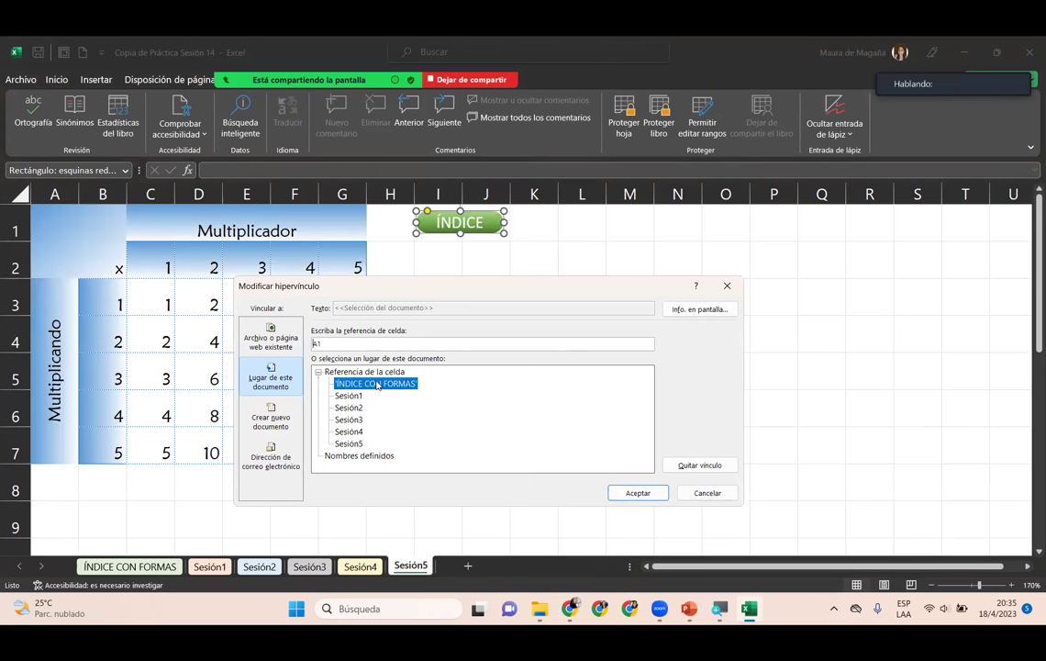
key(Return)
click(450, 263)
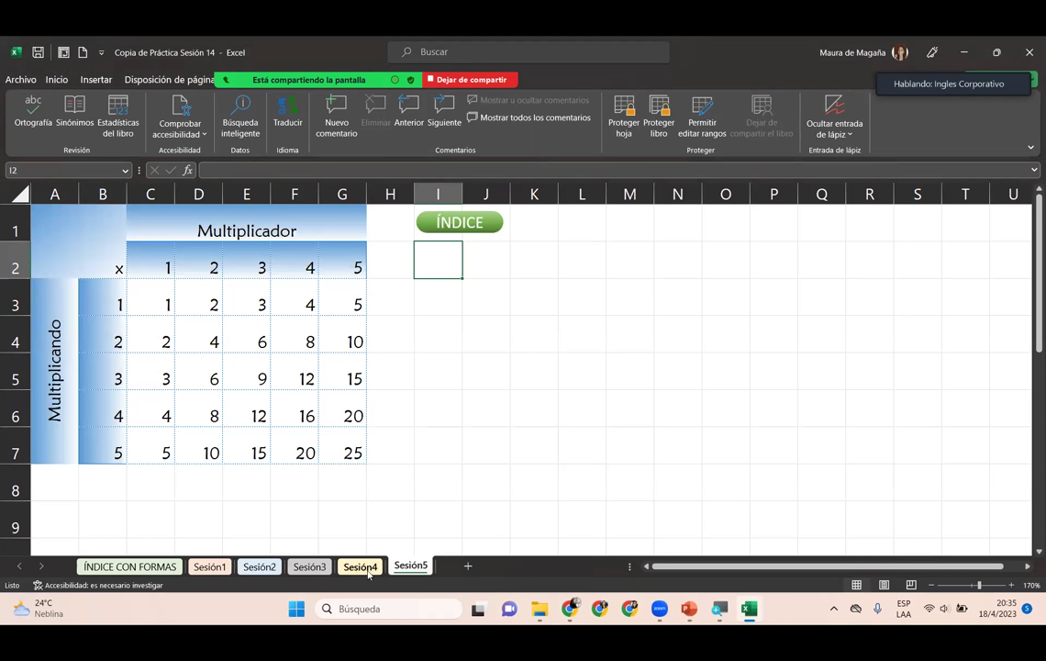
click(129, 566)
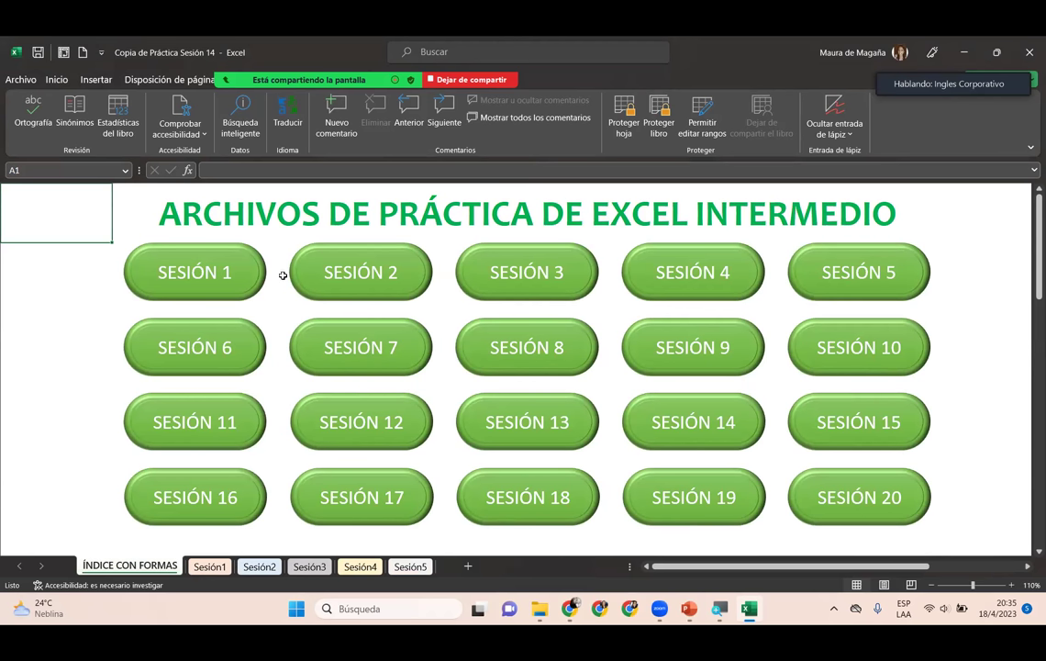
click(564, 352)
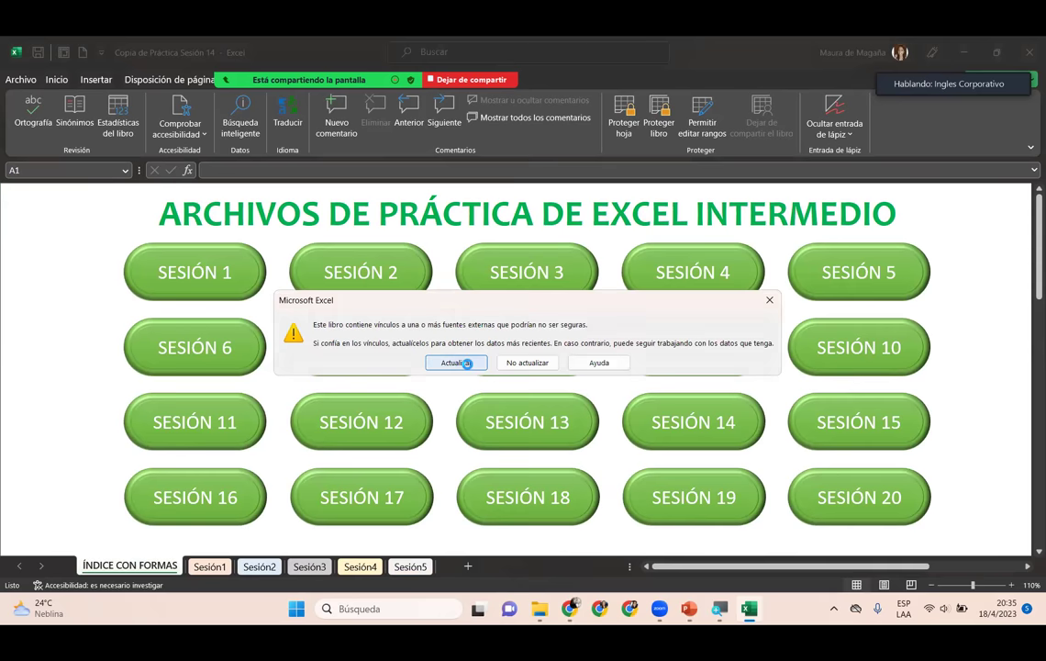
click(456, 363)
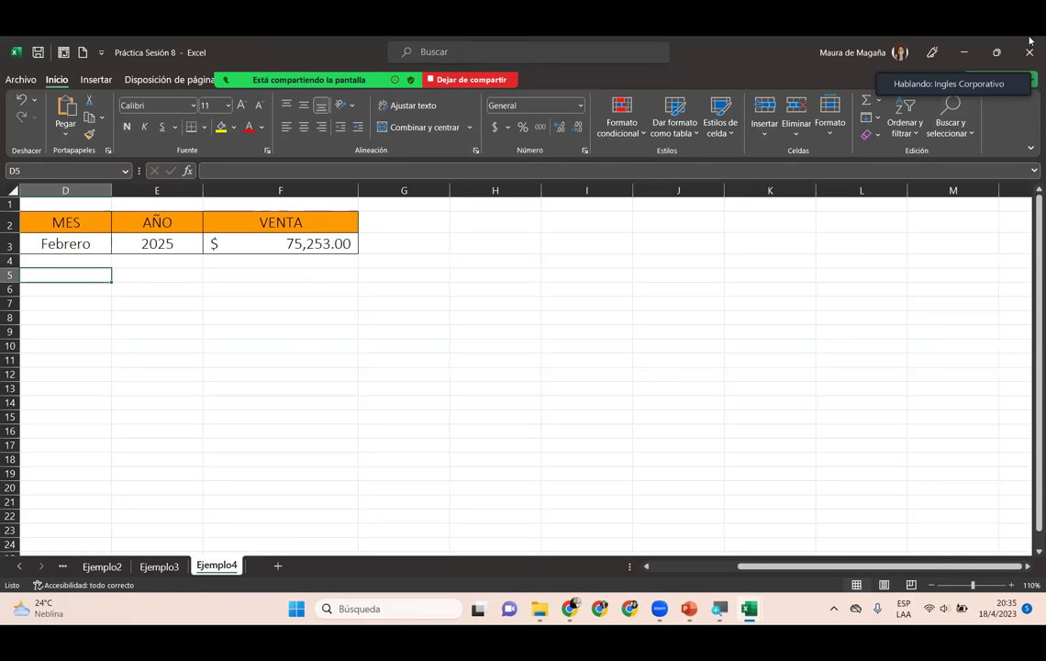
key(ctrl+w)
click(537, 341)
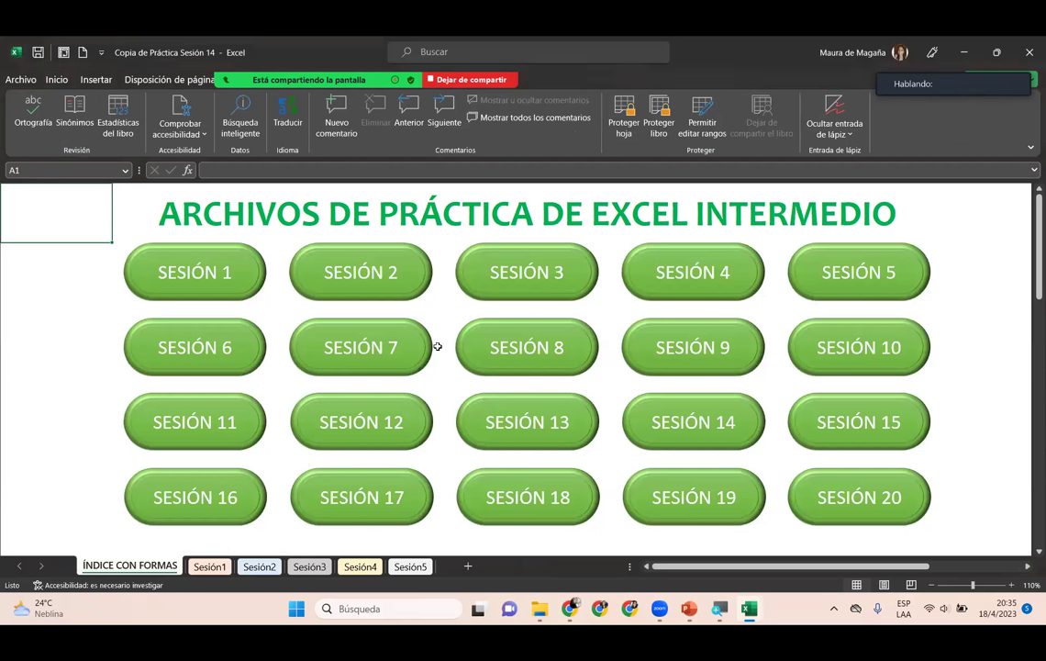
click(204, 422)
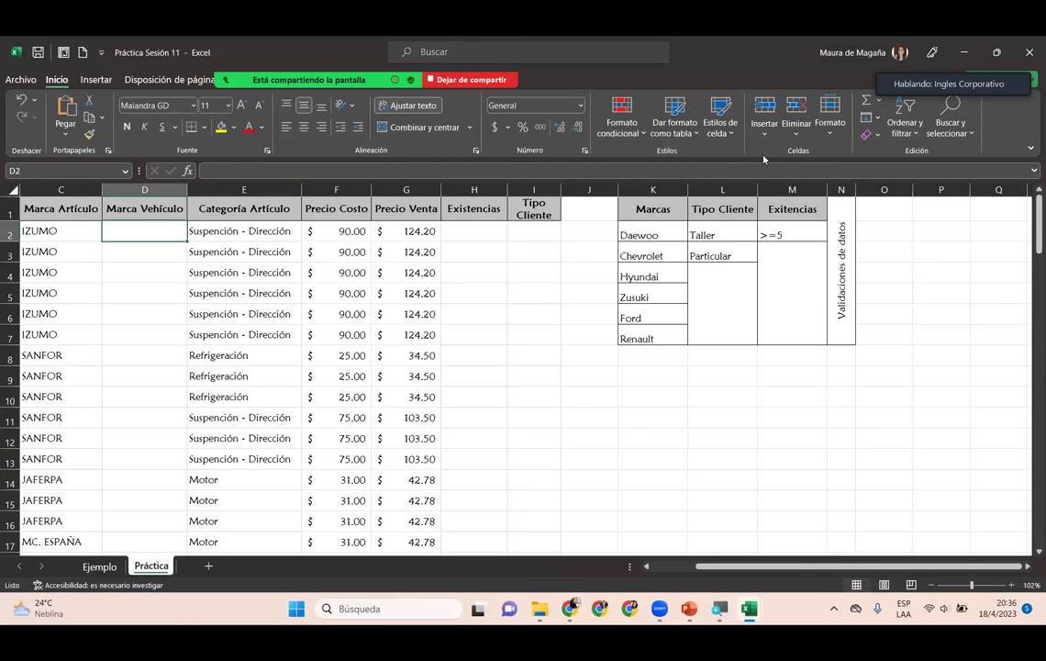
click(1029, 55)
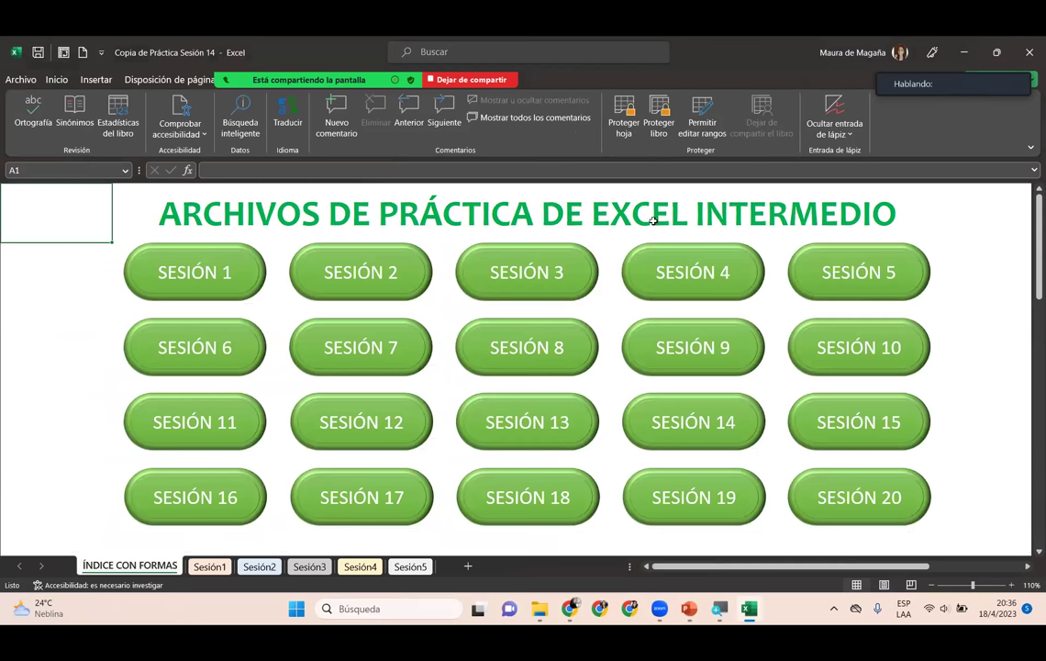
click(209, 566)
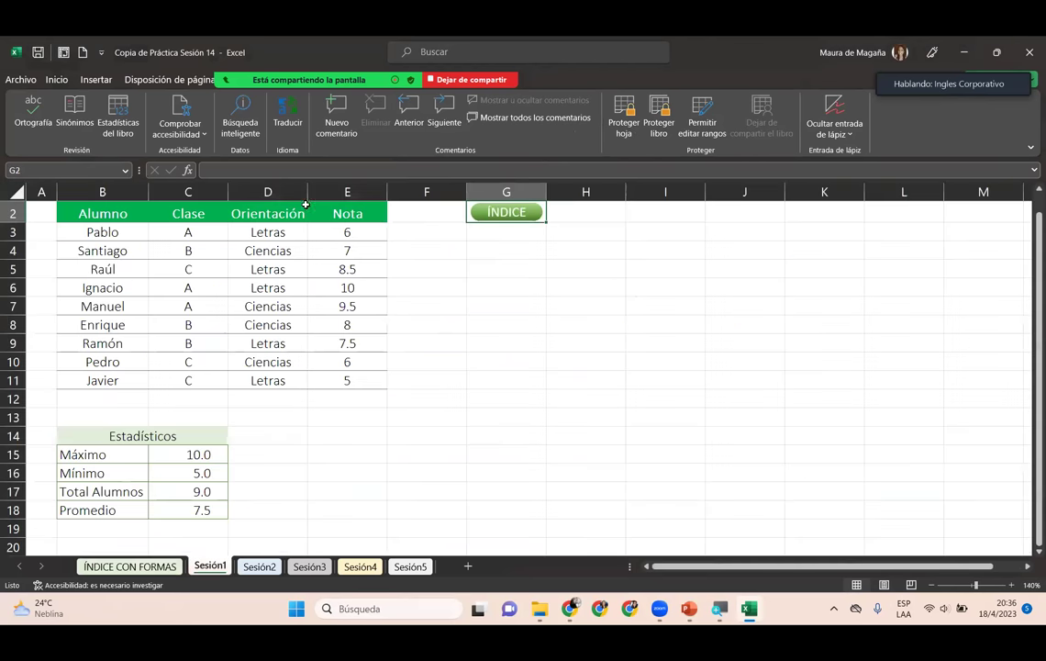
click(508, 210)
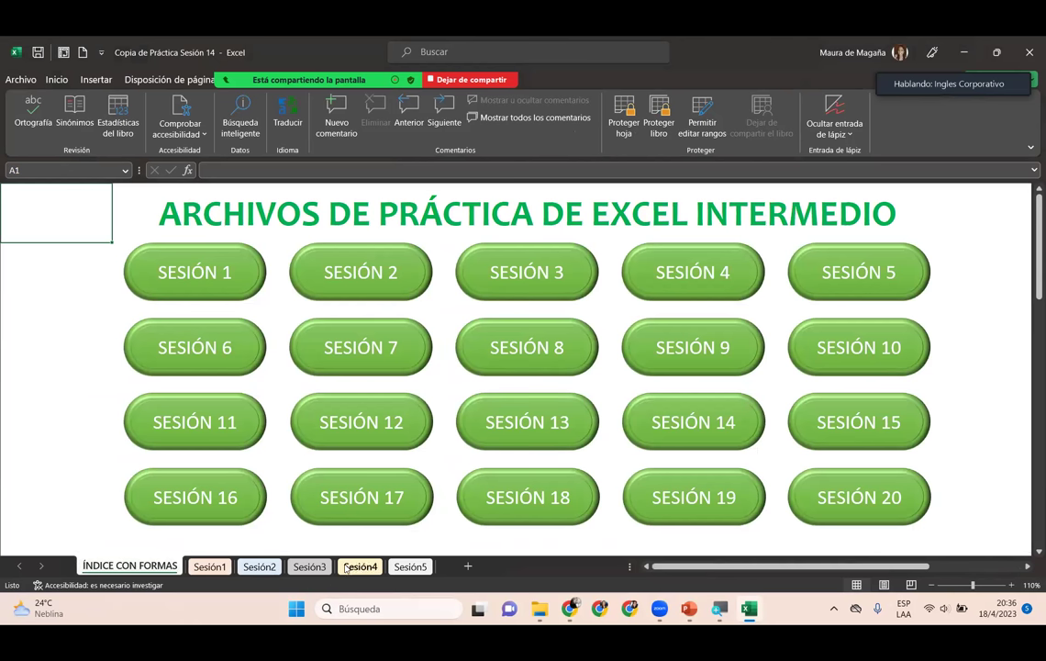
click(310, 565)
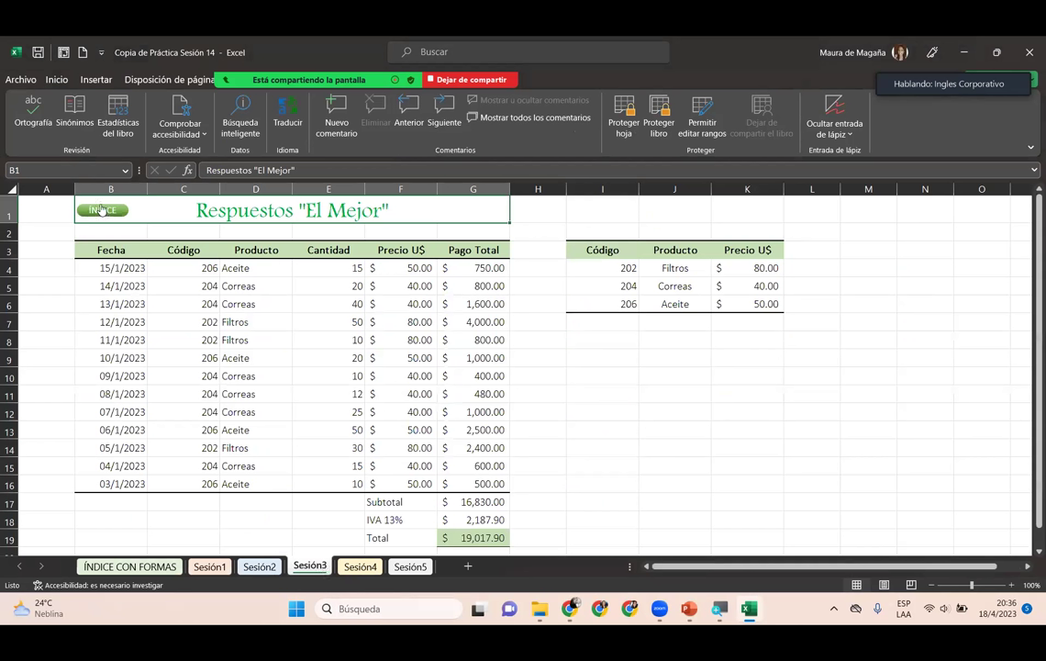
click(100, 210)
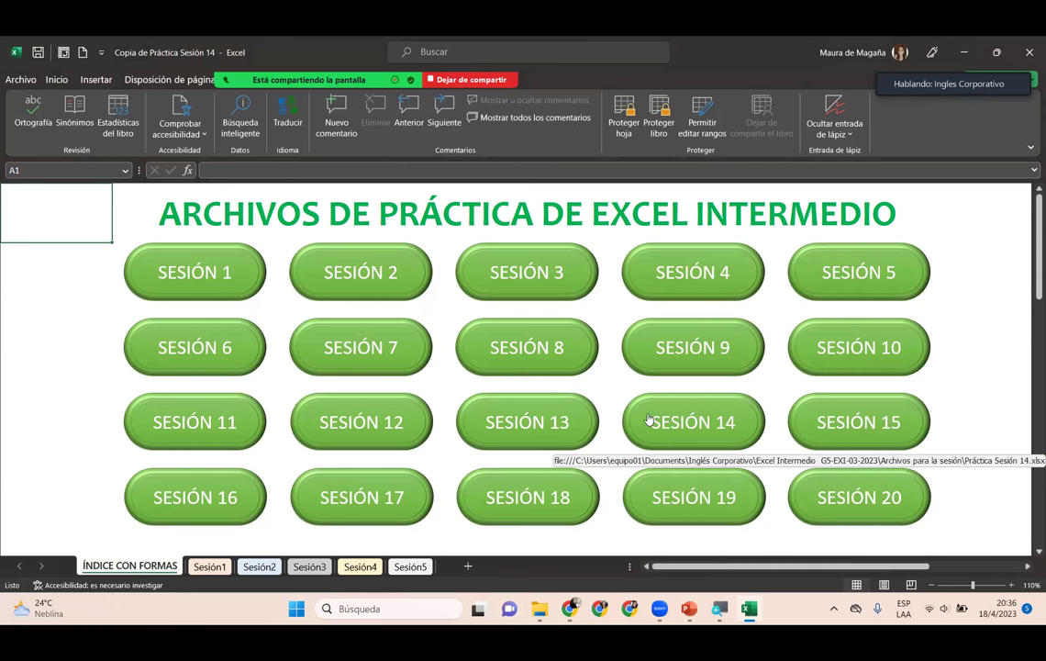
Start a hyperlink on the SESIÓN 14 shape targeting an existing file
right_click(680, 428)
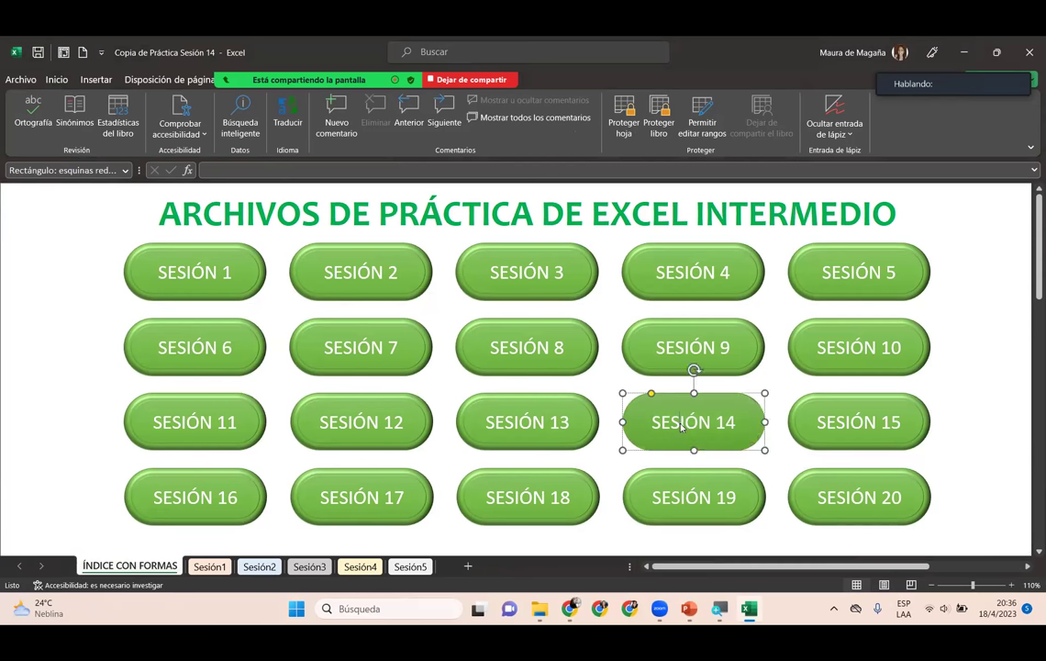
key(Escape)
right_click(660, 436)
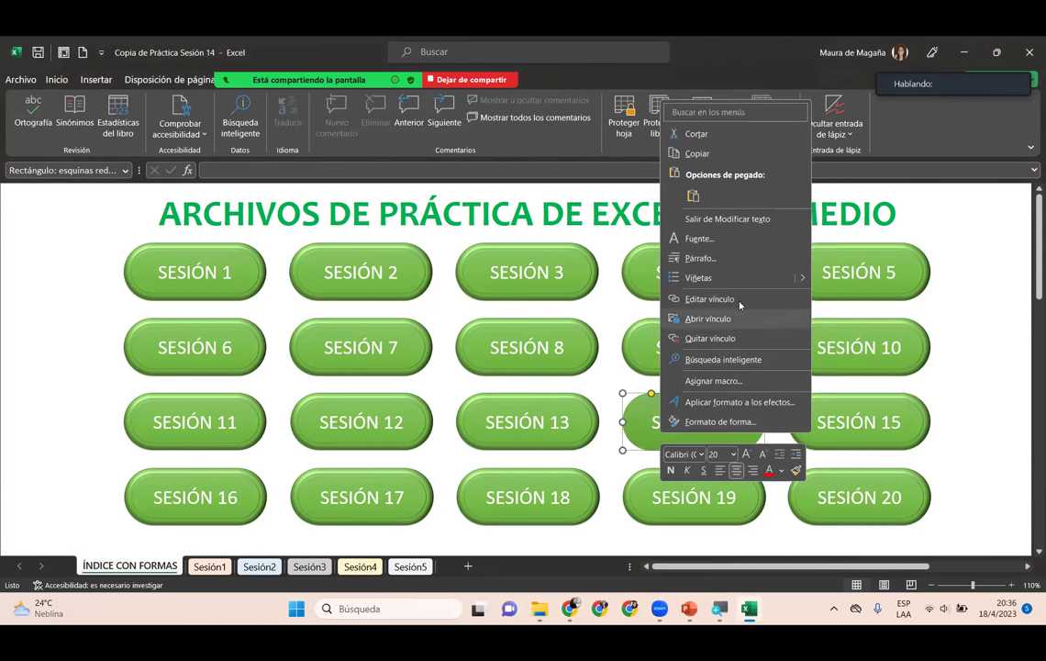
click(645, 425)
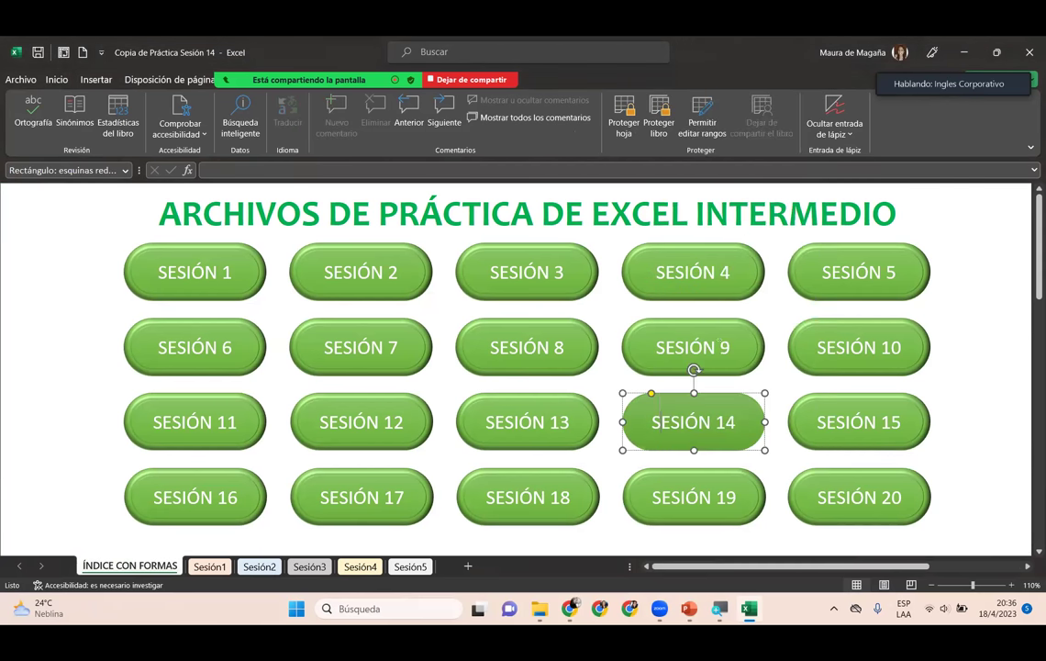
right_click(644, 426)
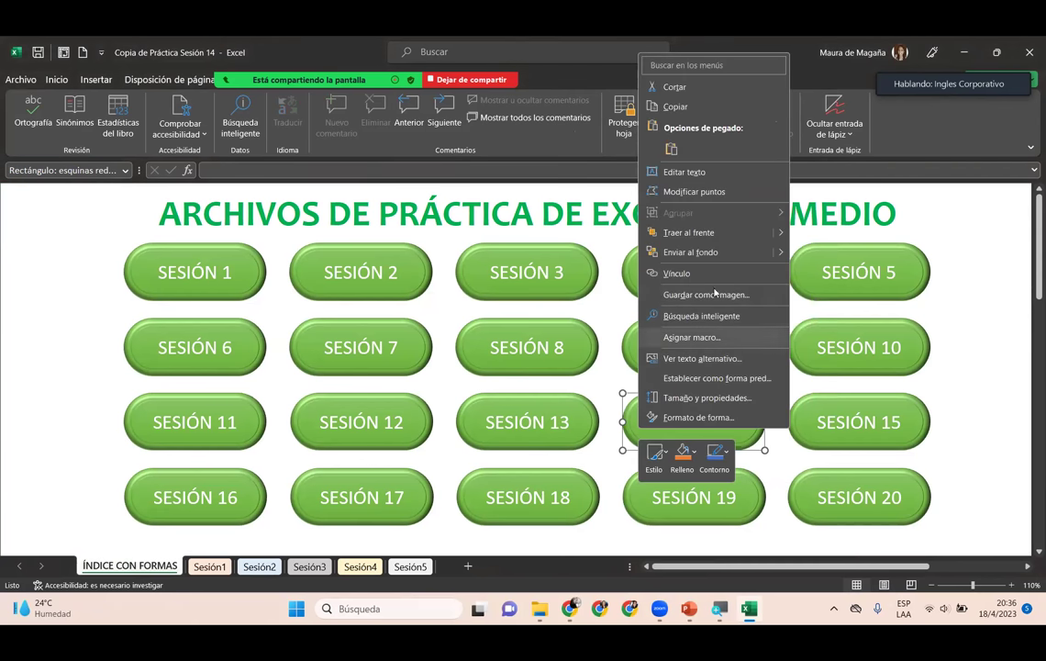
click(679, 273)
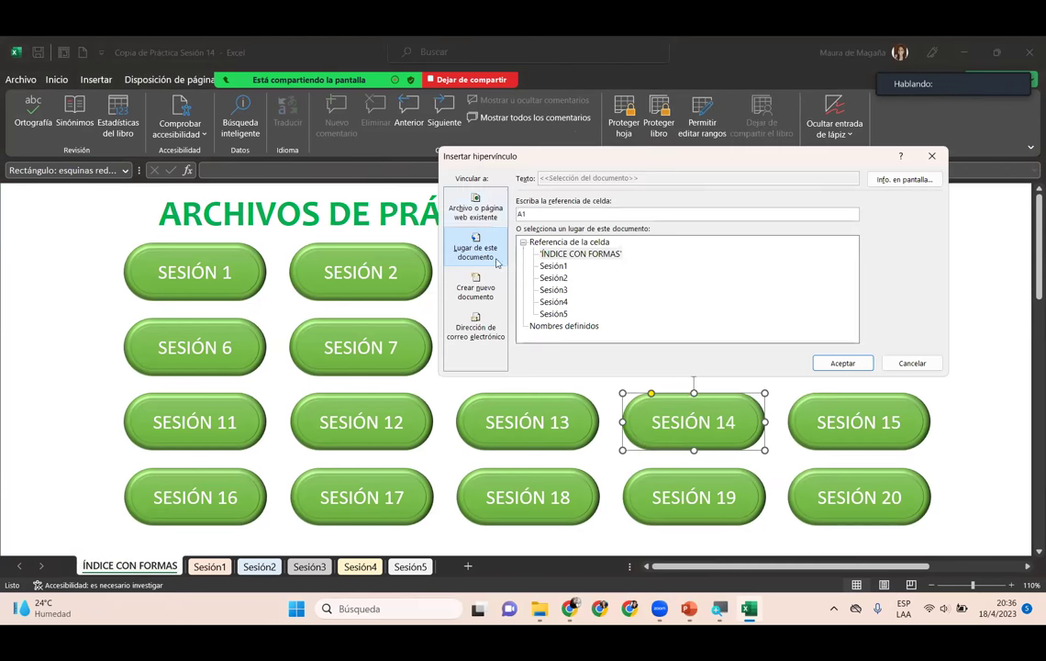
click(475, 205)
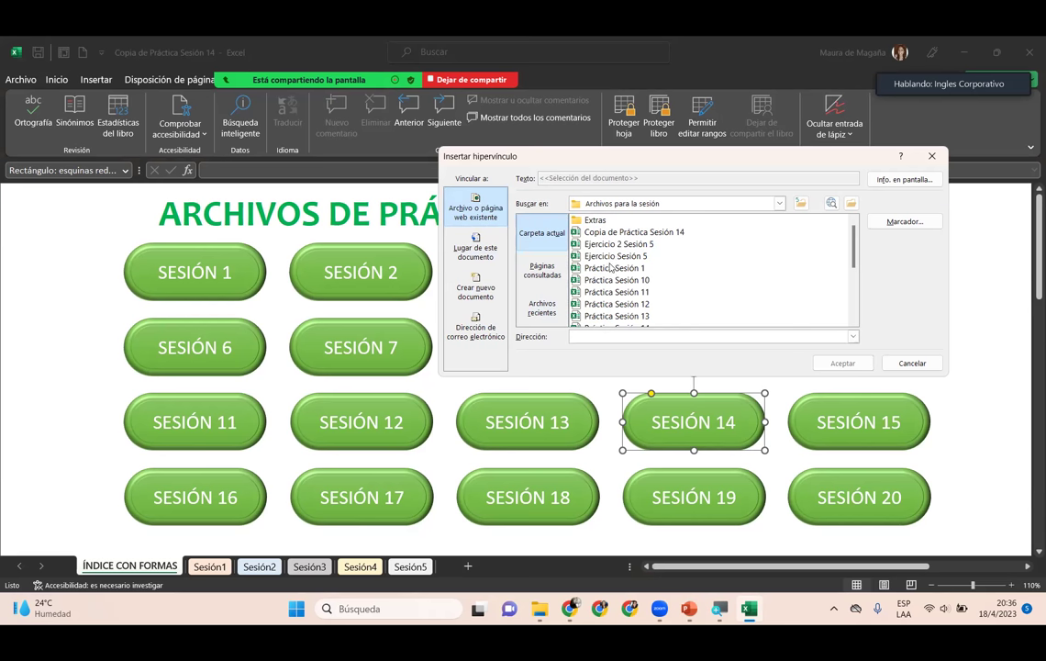
Choose the Práctica Sesión 14.xlsx workbook as the link target and confirm
click(852, 323)
click(852, 322)
click(852, 322)
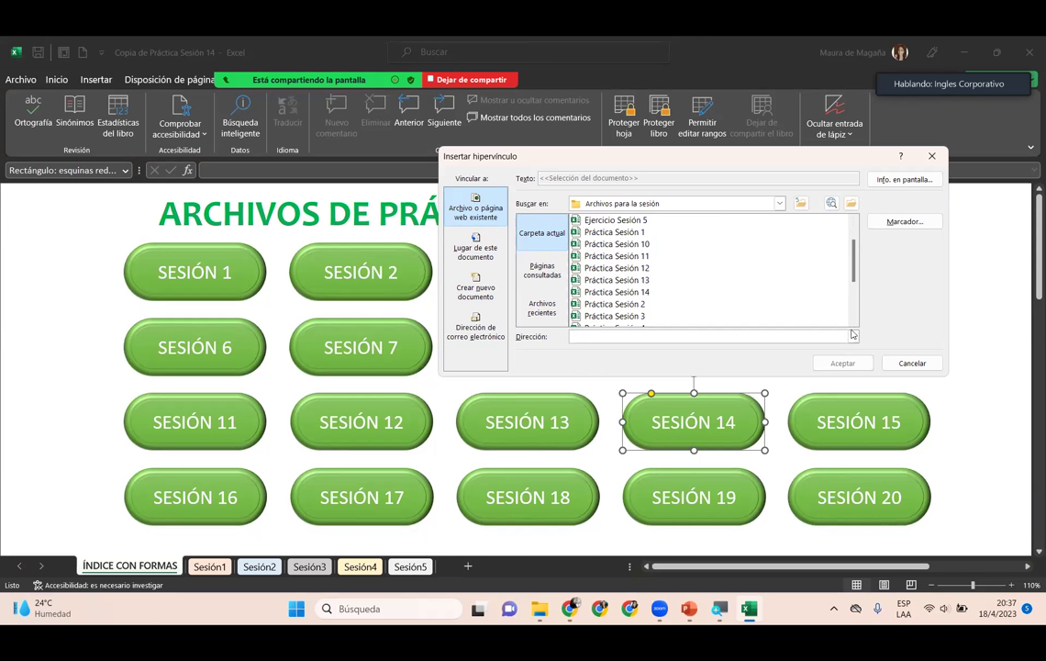
drag(854, 266, 861, 224)
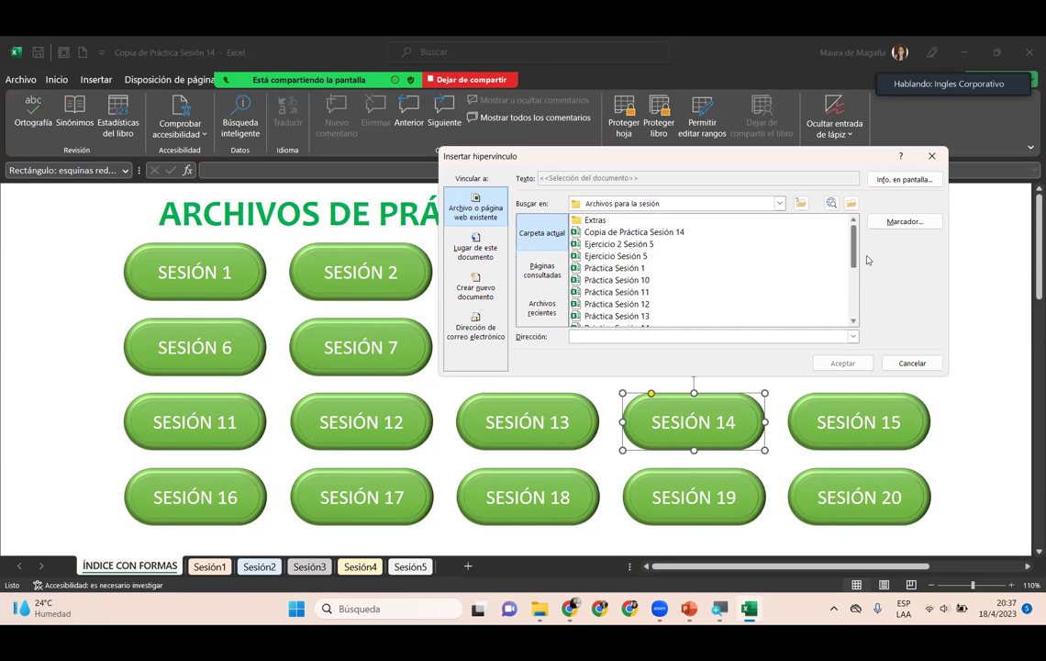
scroll(853, 277, down, 3)
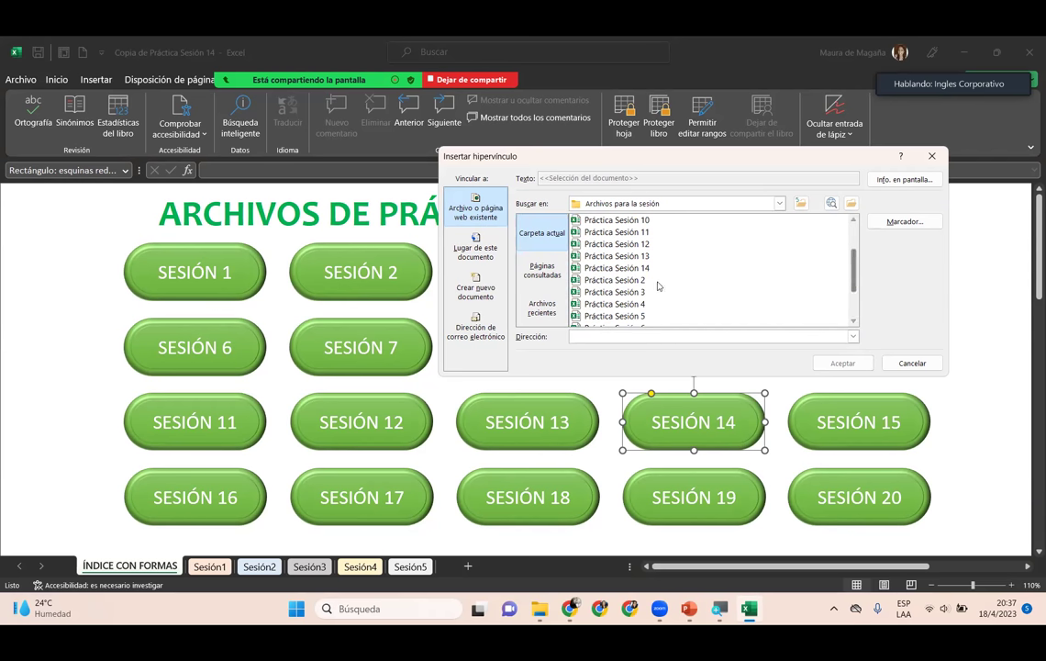
click(716, 268)
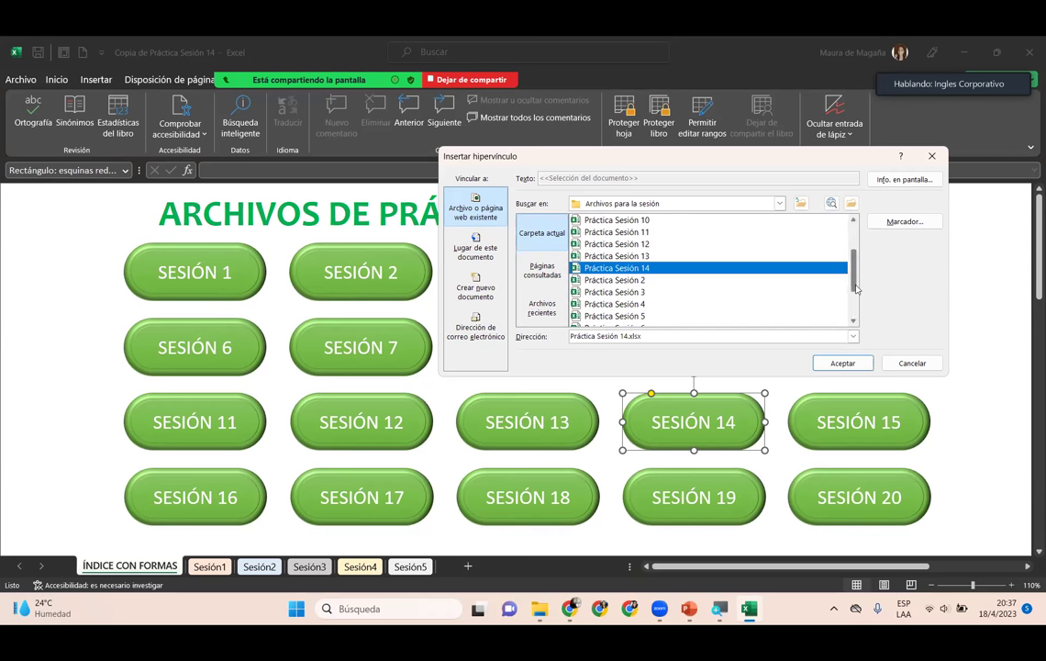
scroll(835, 316, up, 2)
scroll(845, 316, down, 3)
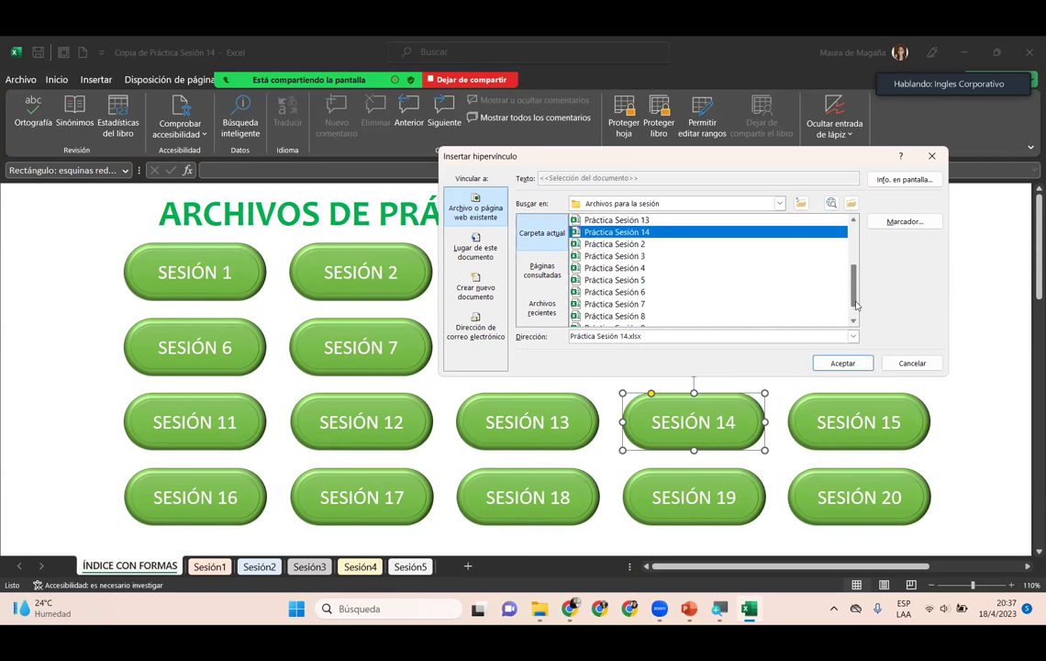
click(835, 362)
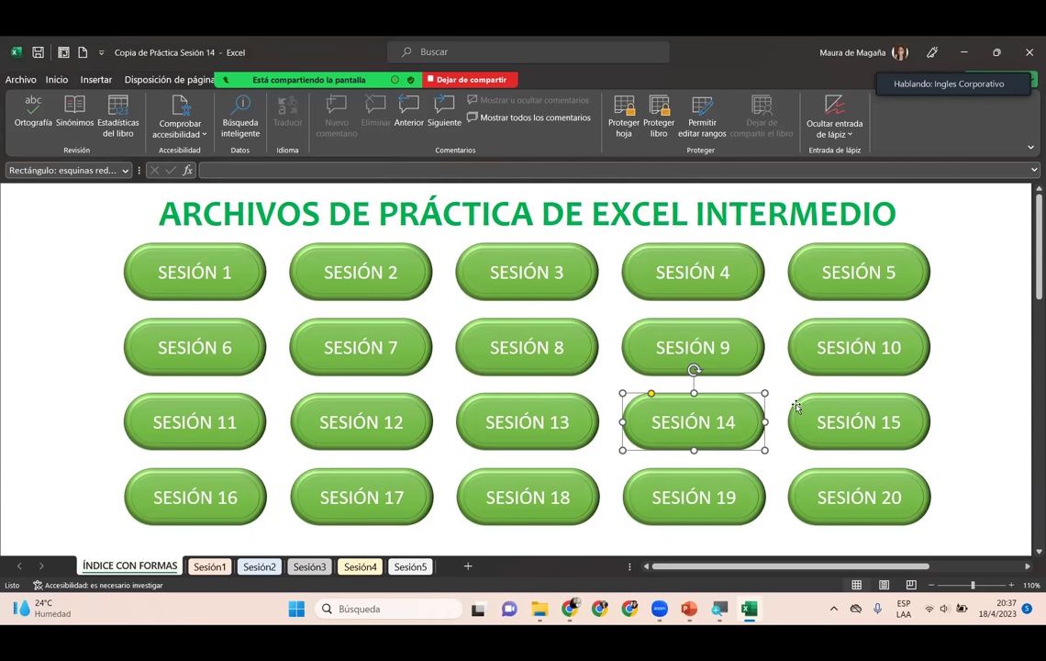
click(781, 400)
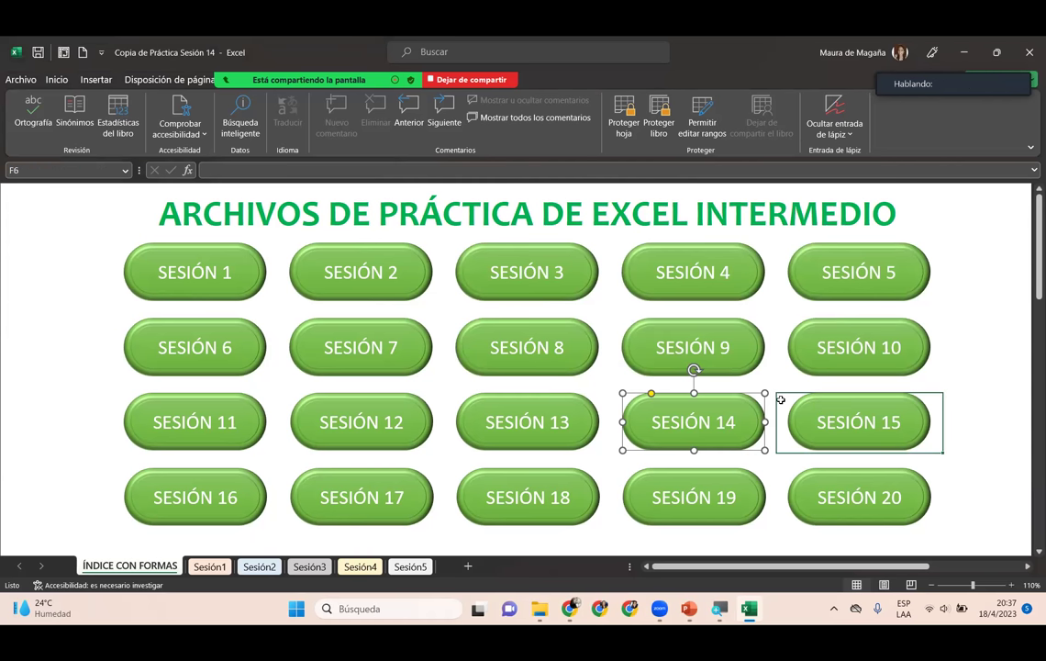
click(671, 362)
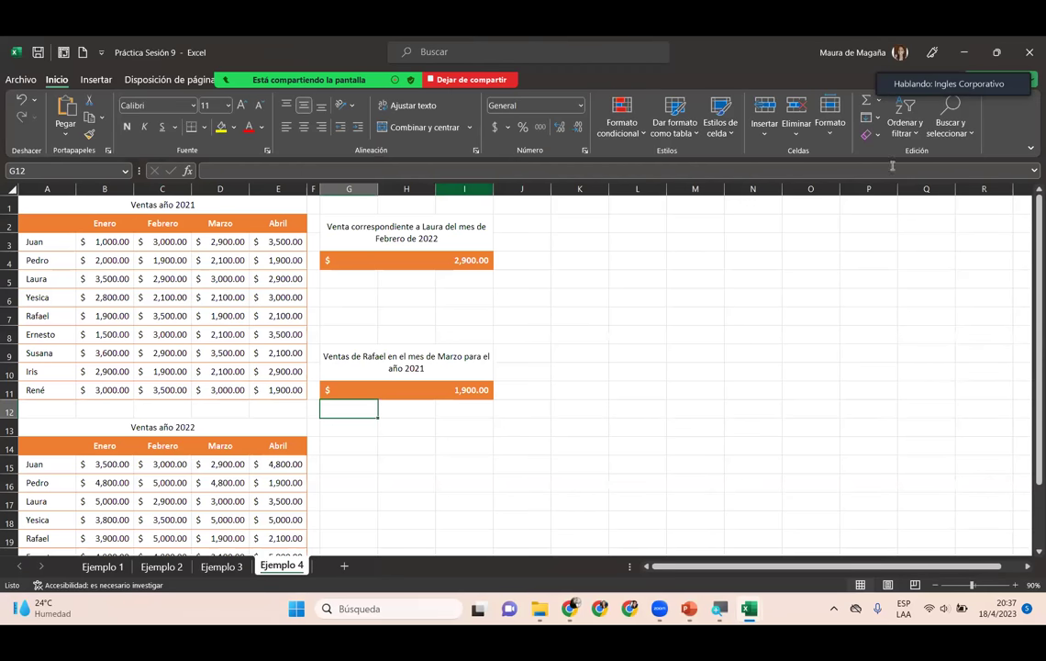
click(1030, 50)
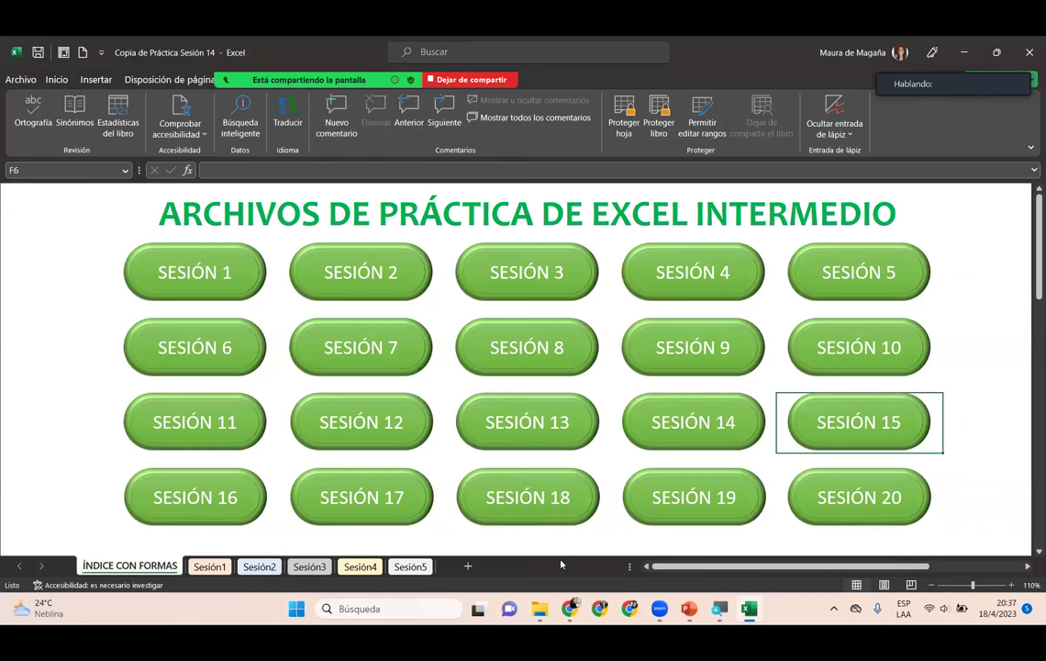
click(218, 567)
click(261, 567)
click(312, 567)
click(362, 563)
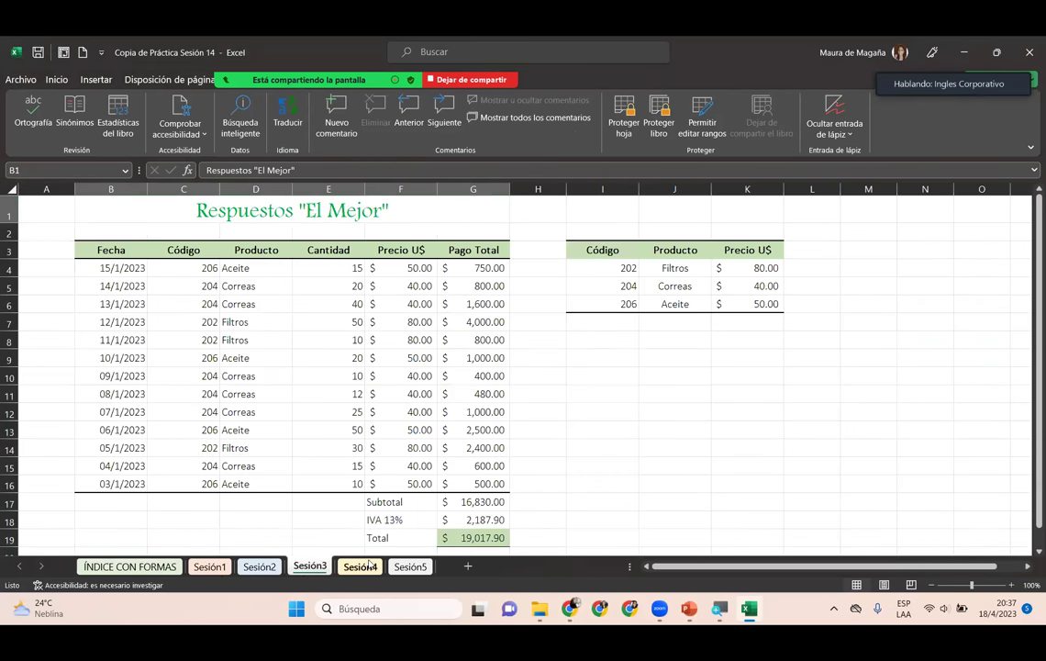
click(404, 566)
click(361, 566)
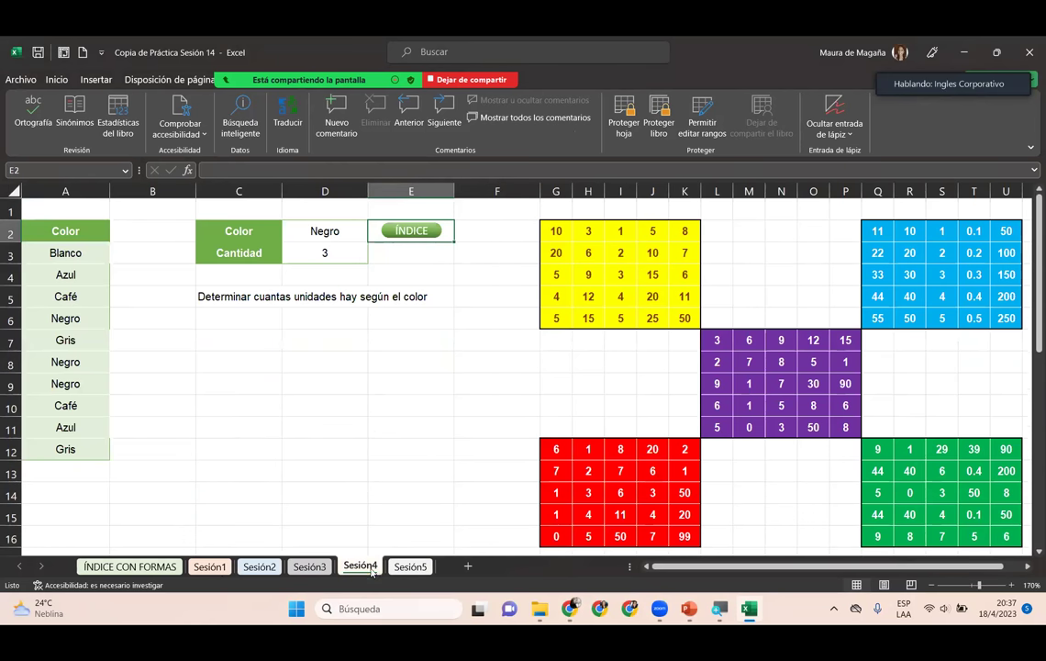
click(303, 567)
click(266, 568)
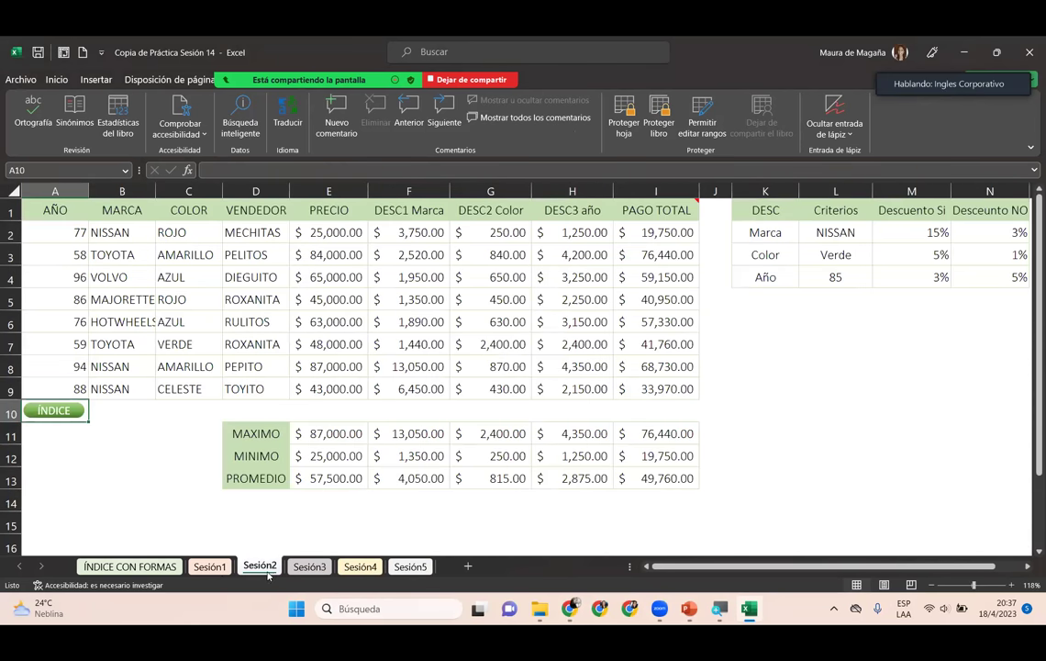
click(223, 567)
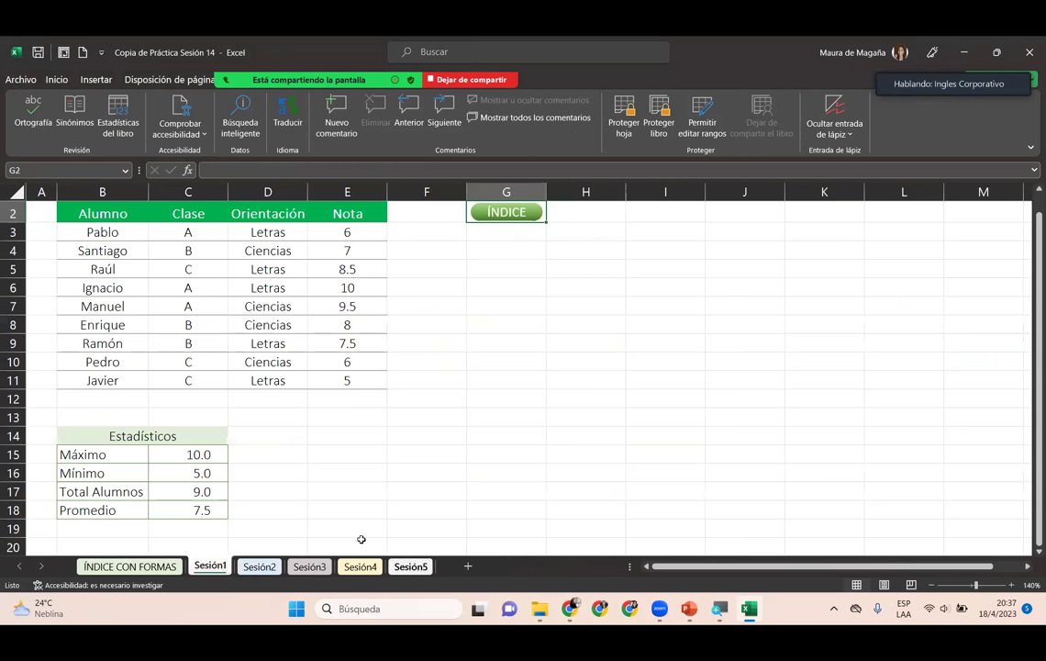
click(144, 568)
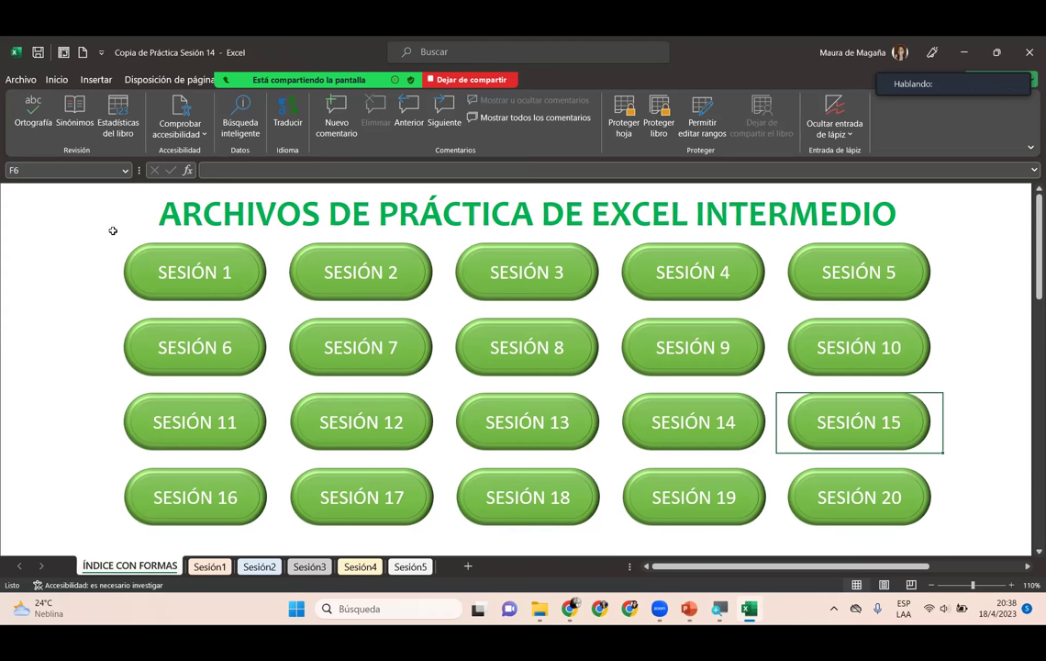
click(172, 225)
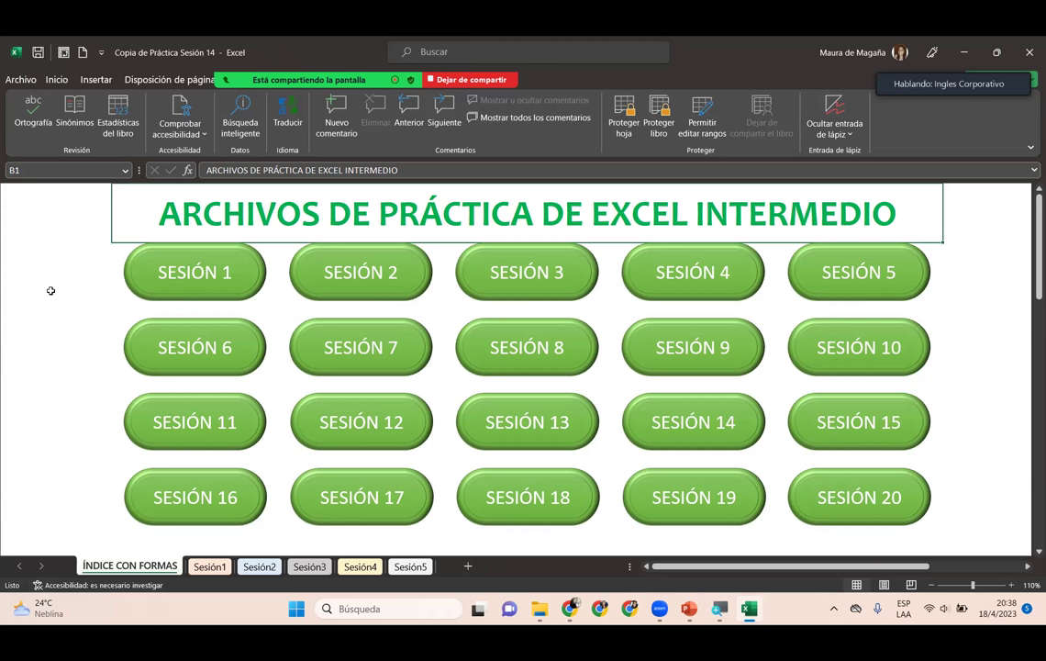
click(84, 367)
click(83, 213)
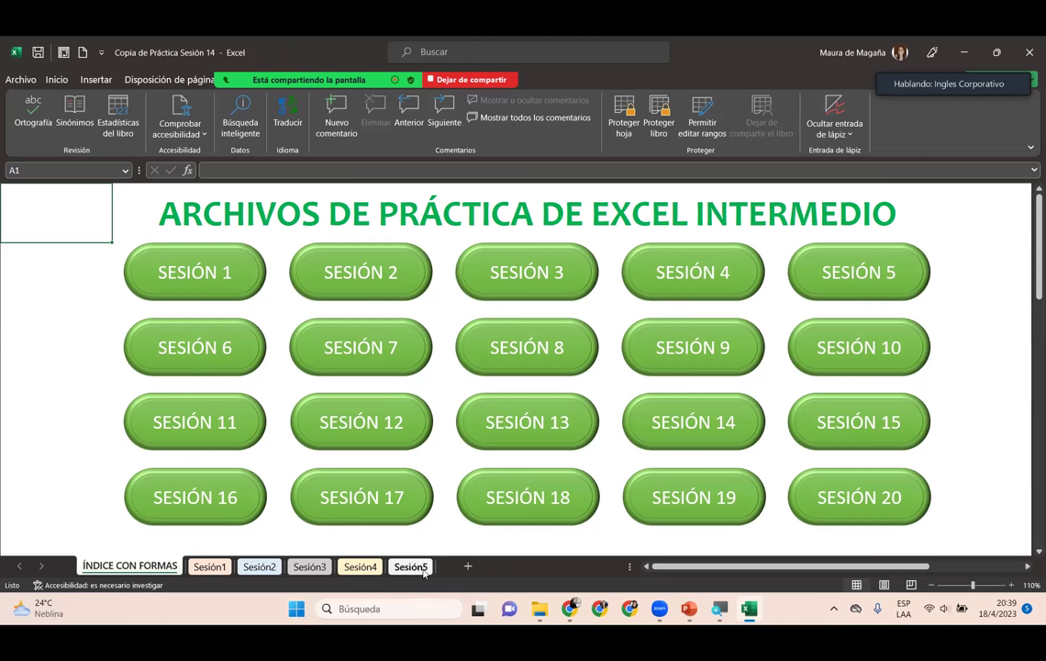
Point the SESIÓN 1 and SESIÓN 2 buttons at the Sesión1 and Sesión2 sheets
right_click(237, 295)
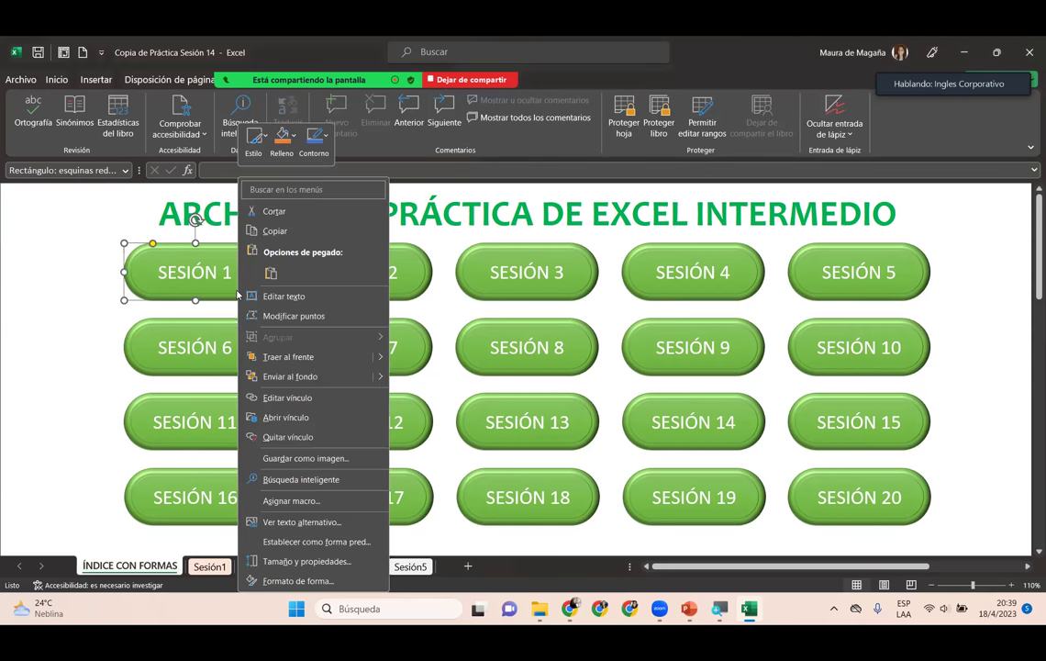
click(288, 398)
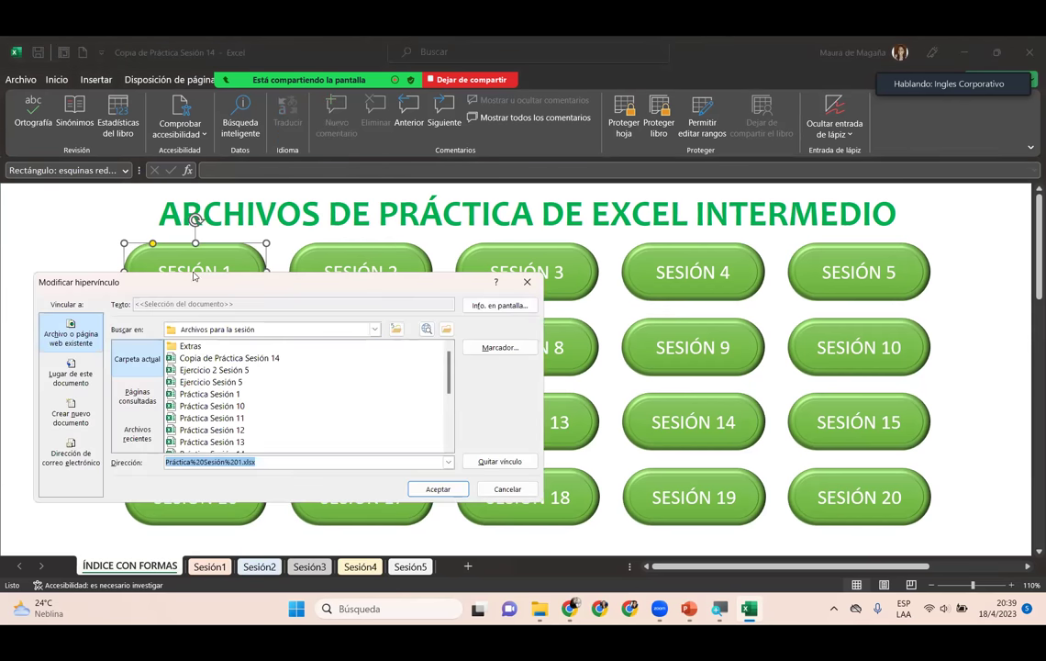
click(81, 380)
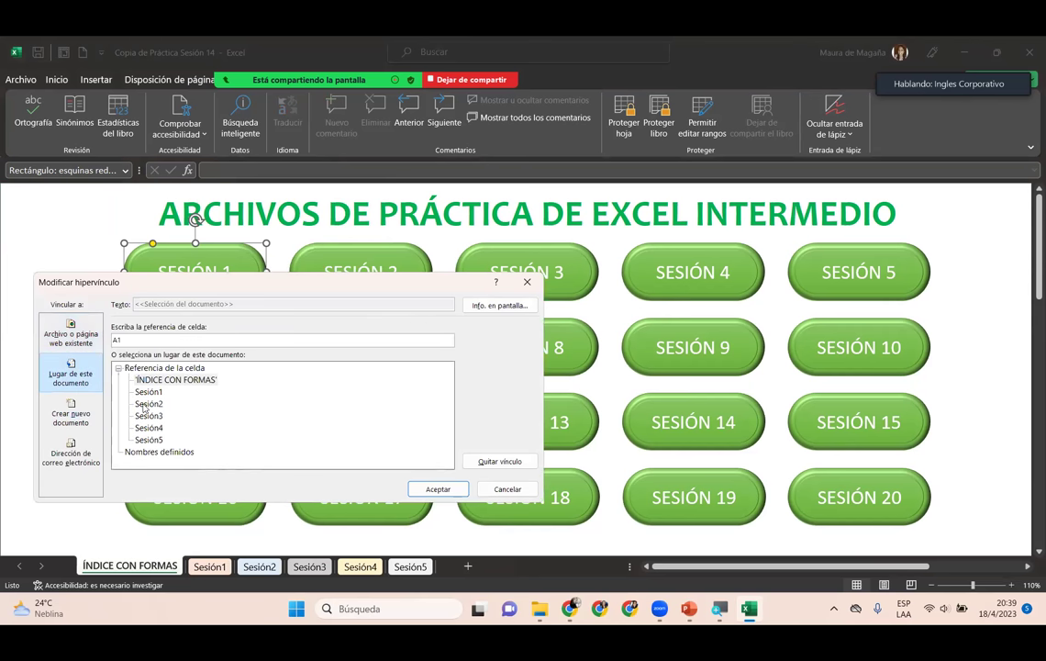
click(438, 488)
right_click(337, 265)
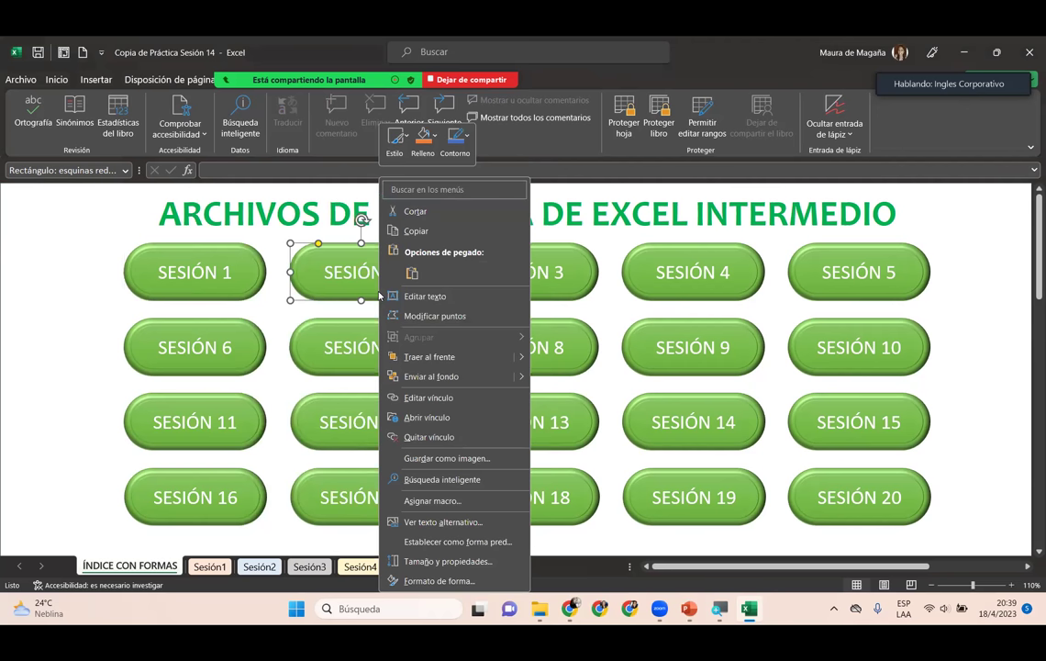
click(450, 398)
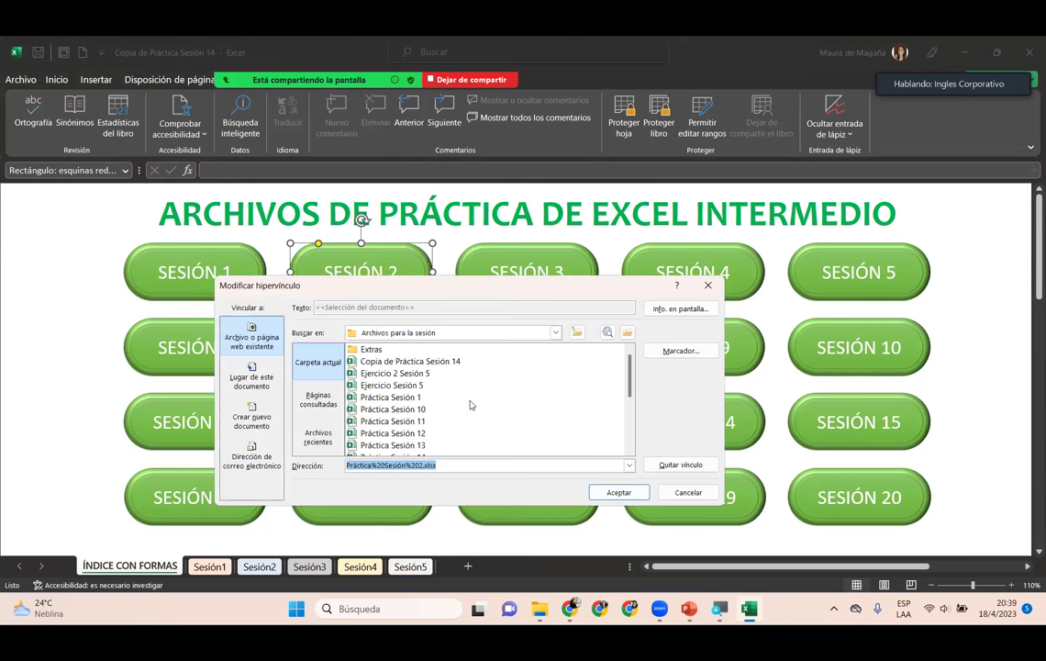
click(254, 384)
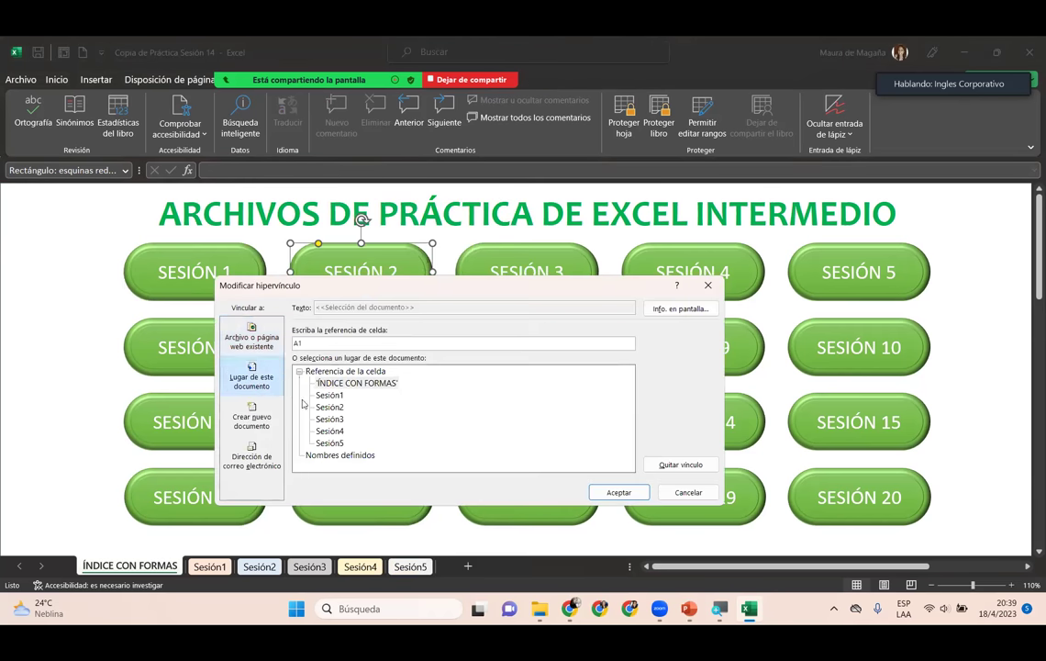
click(618, 493)
Link the SESIÓN 3 and SESIÓN 4 buttons to the Sesión3 and Sesión4 sheets
right_click(488, 281)
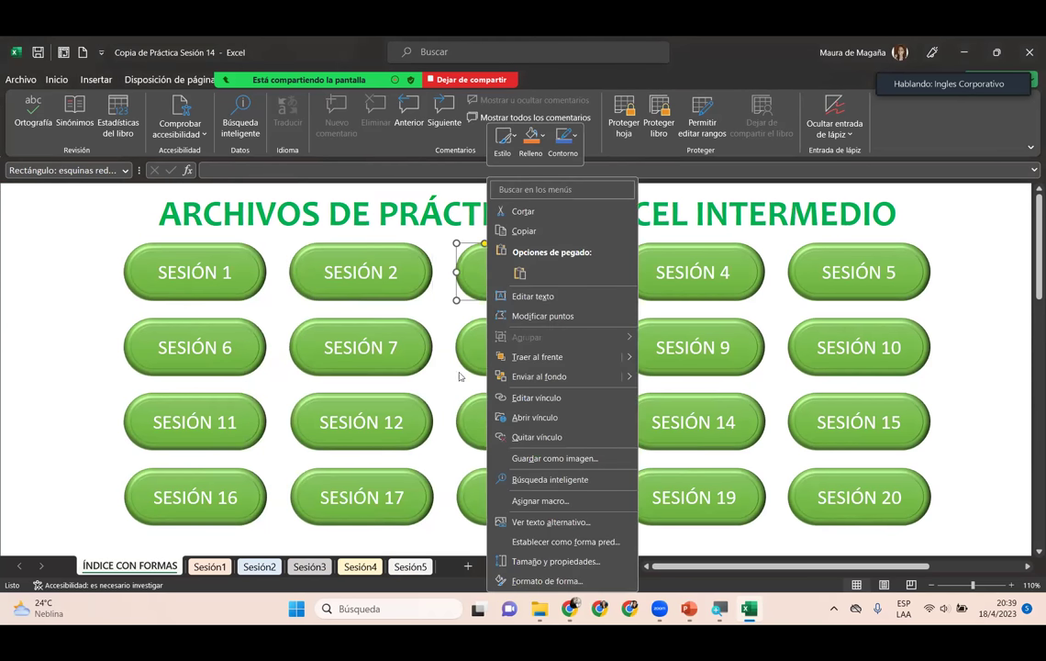
click(586, 408)
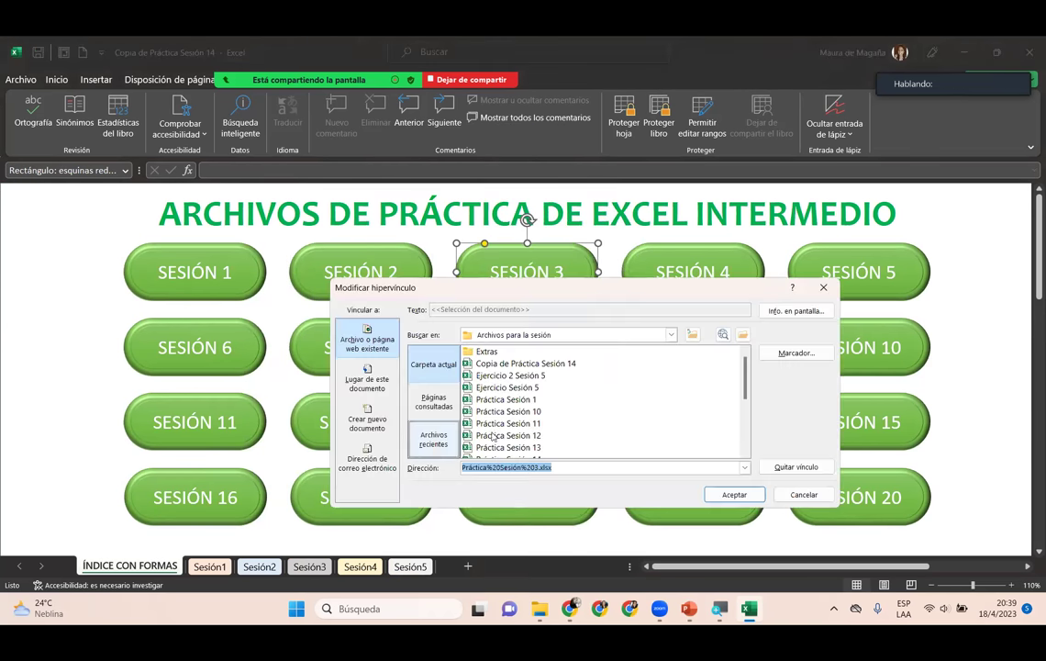
click(362, 388)
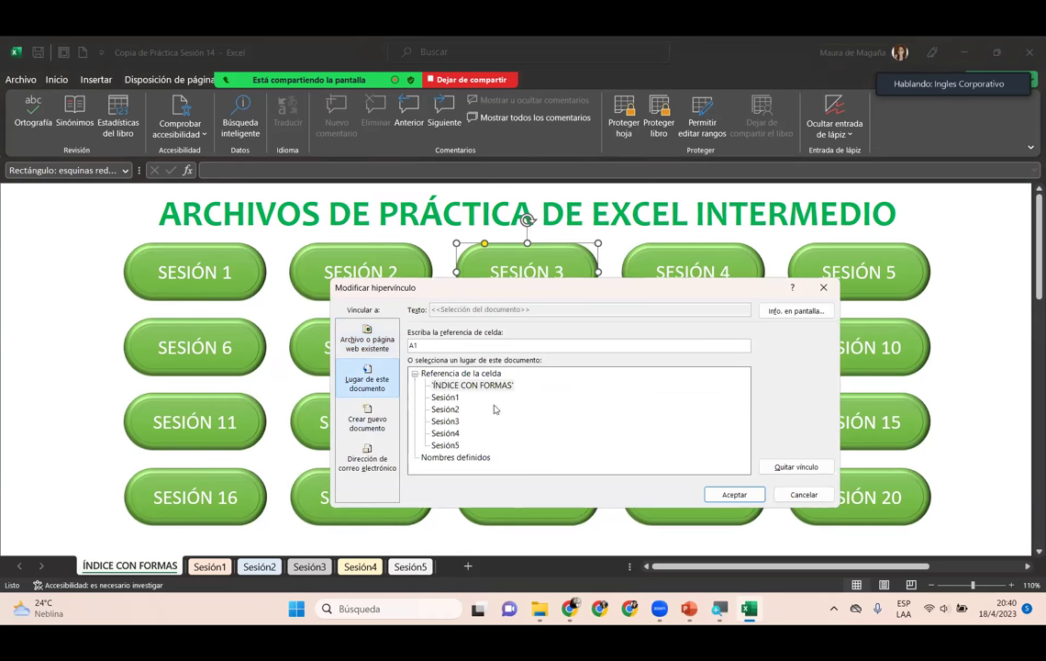
click(445, 420)
click(720, 494)
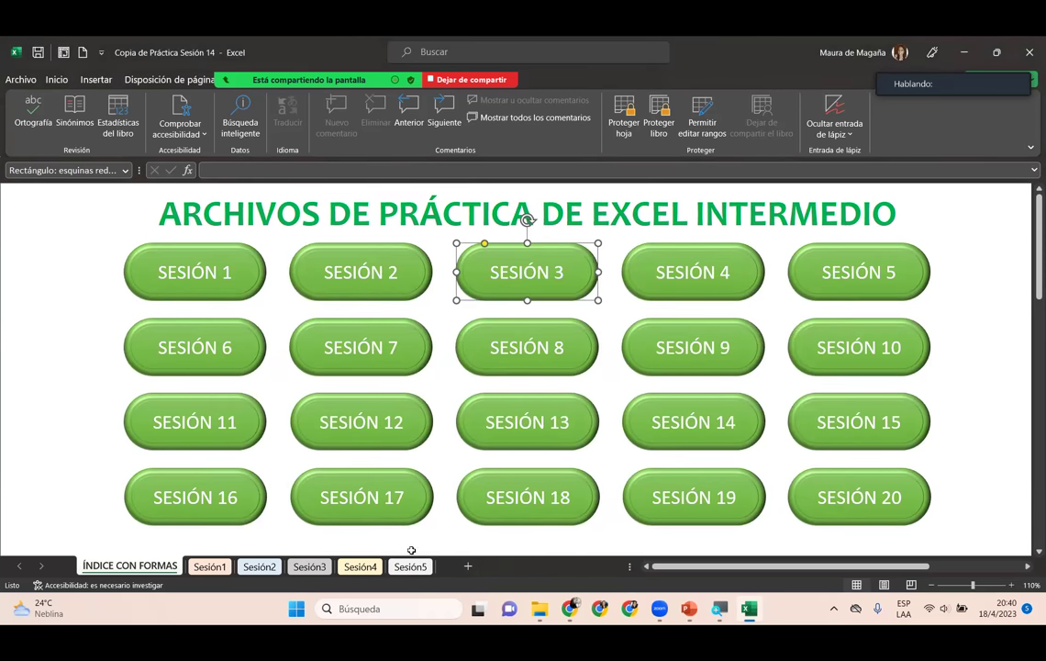
ctrl+click(676, 252)
right_click(677, 252)
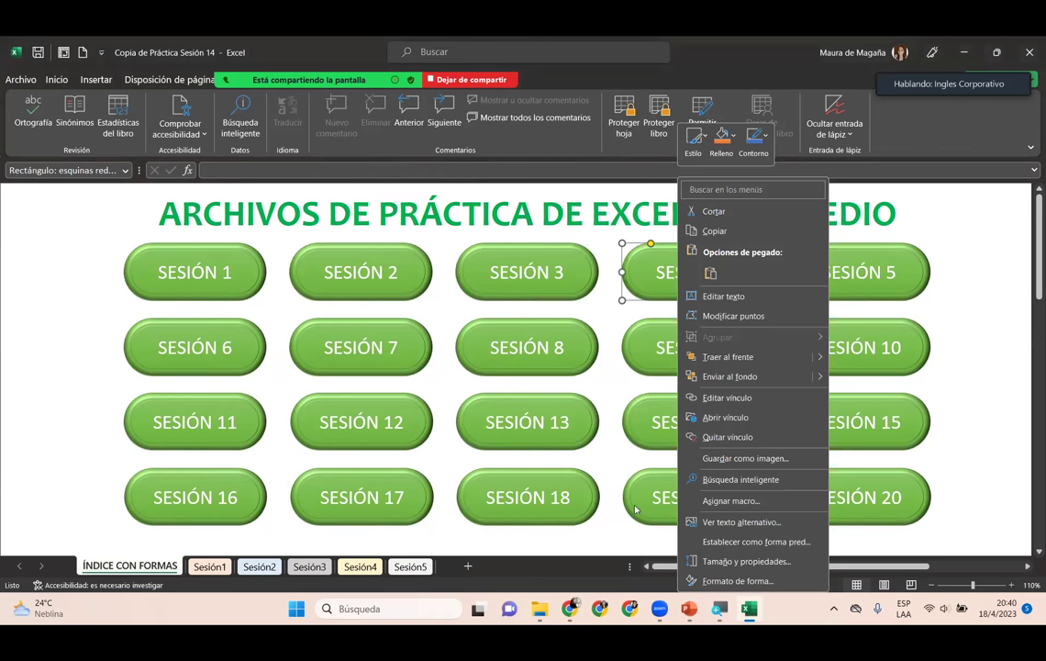
click(785, 404)
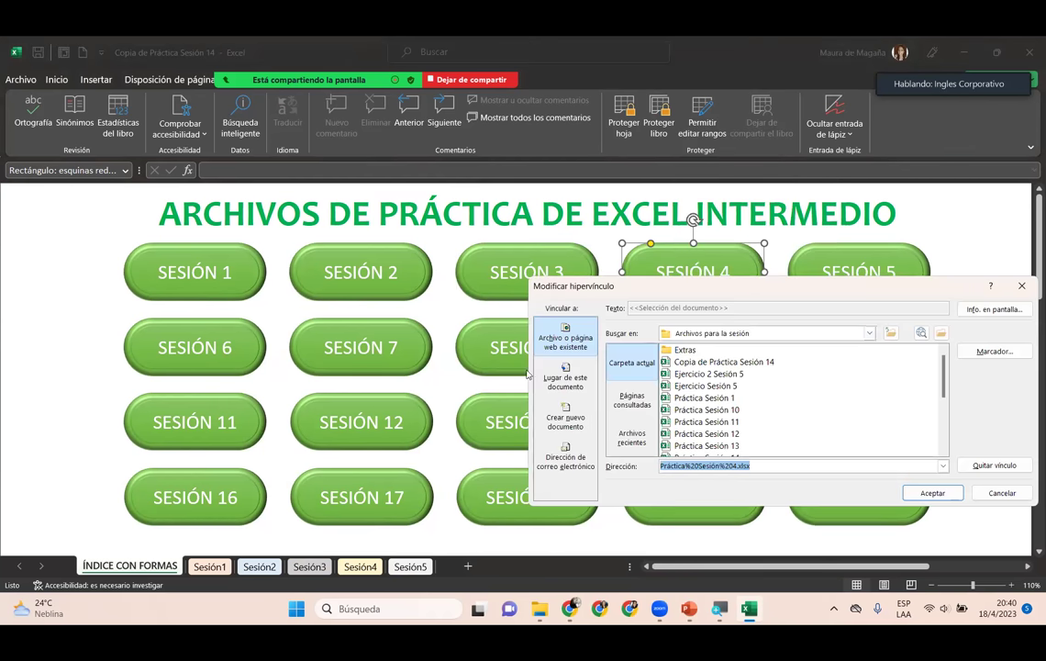
click(556, 387)
double_click(650, 435)
Link the SESIÓN 5 button to the Sesión5 sheet and deselect it
click(831, 266)
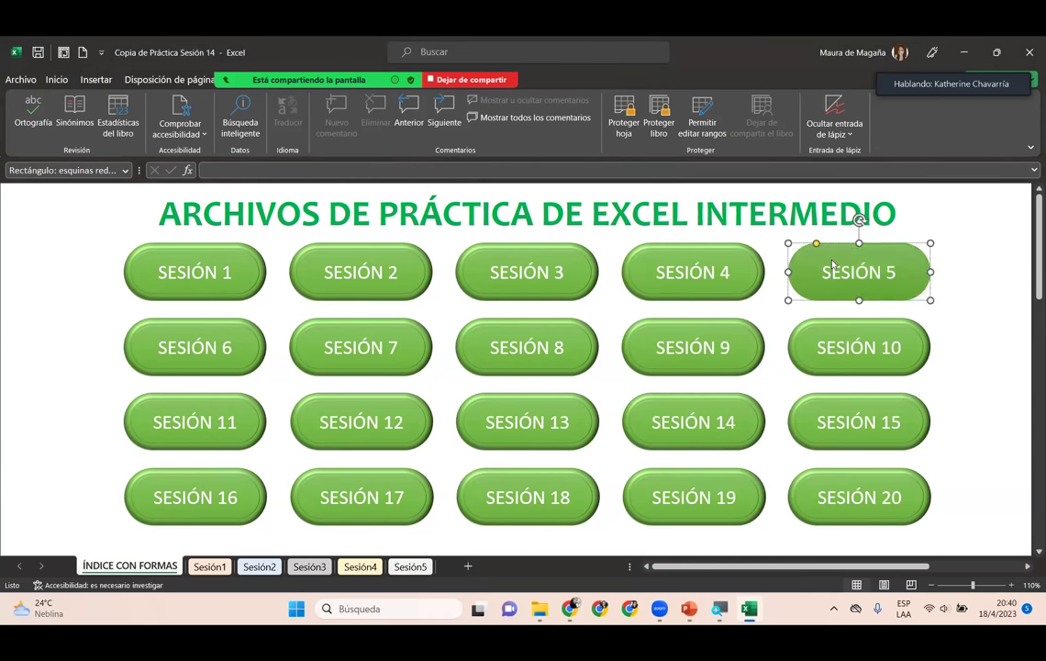
right_click(833, 262)
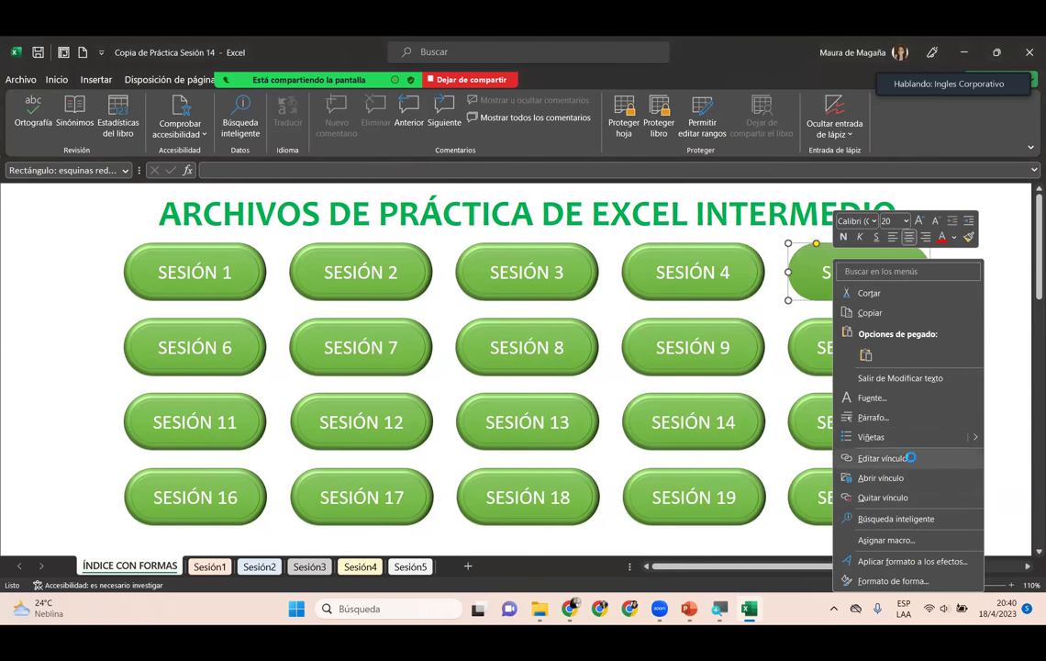
click(907, 459)
click(567, 433)
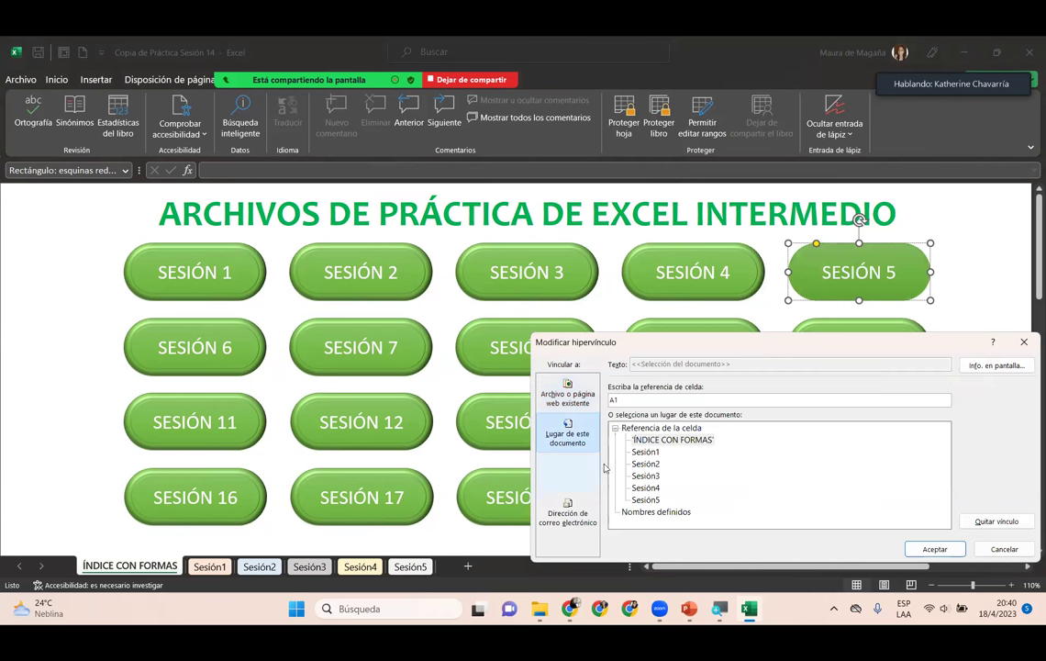
click(646, 500)
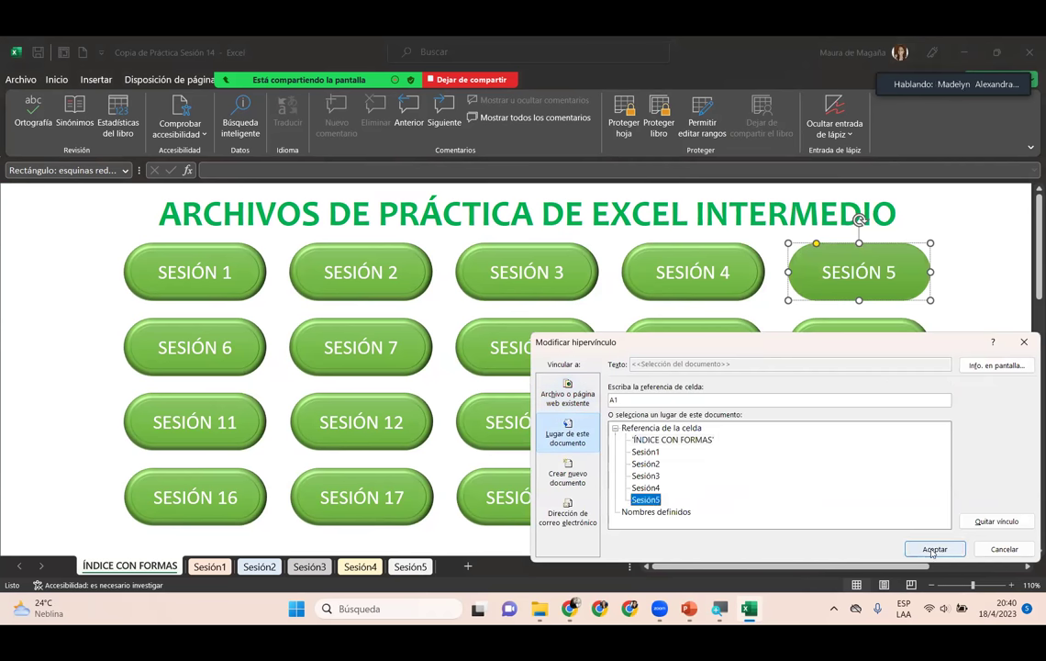
click(934, 548)
click(983, 310)
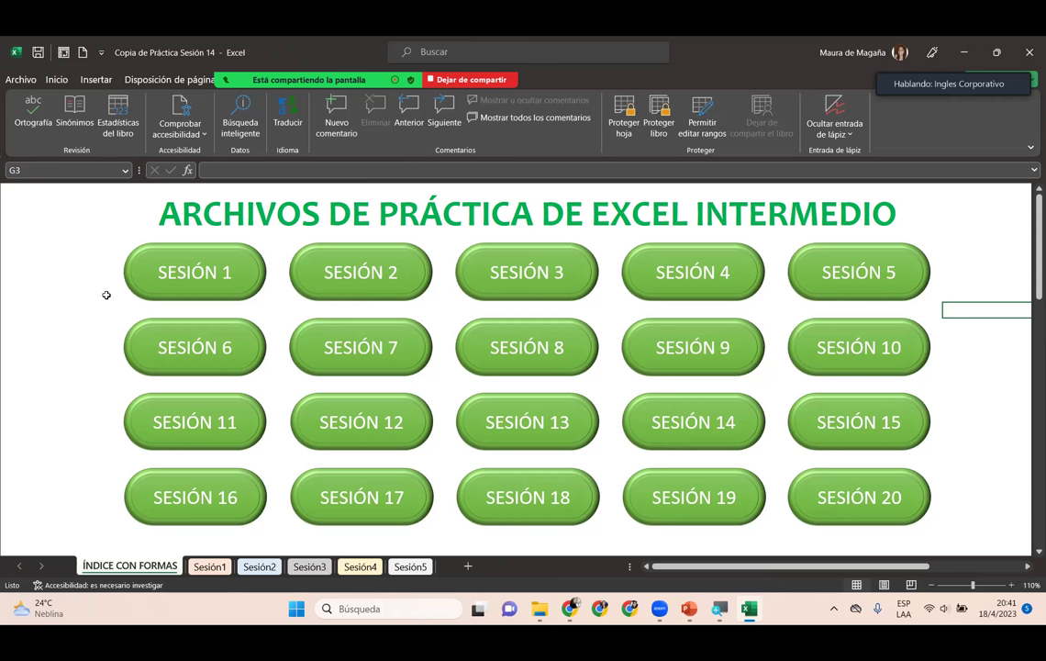
click(217, 211)
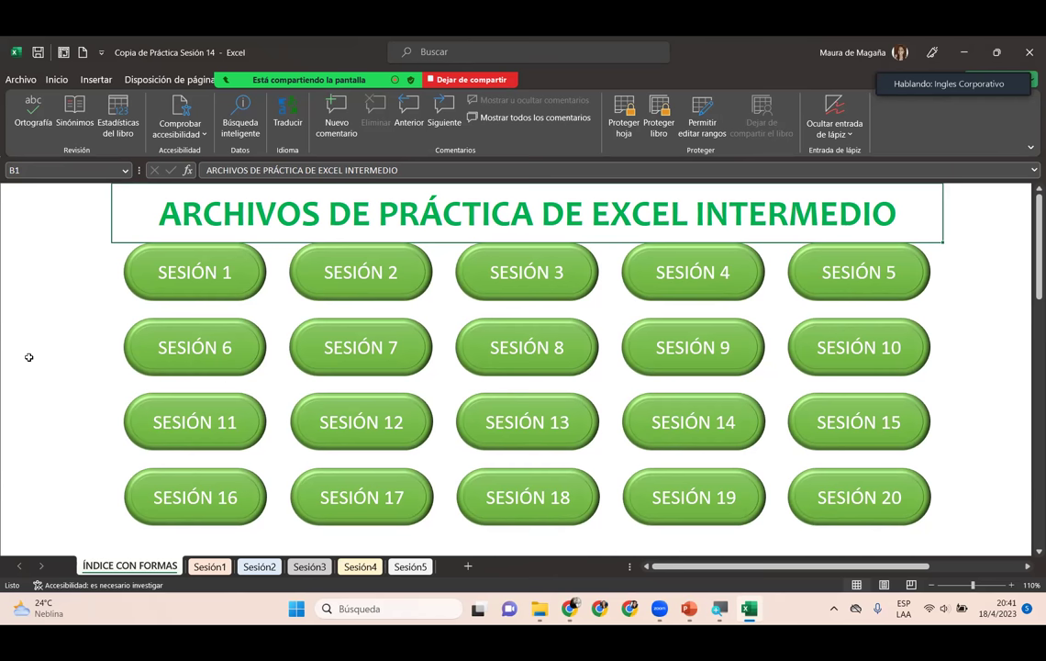
right_click(340, 422)
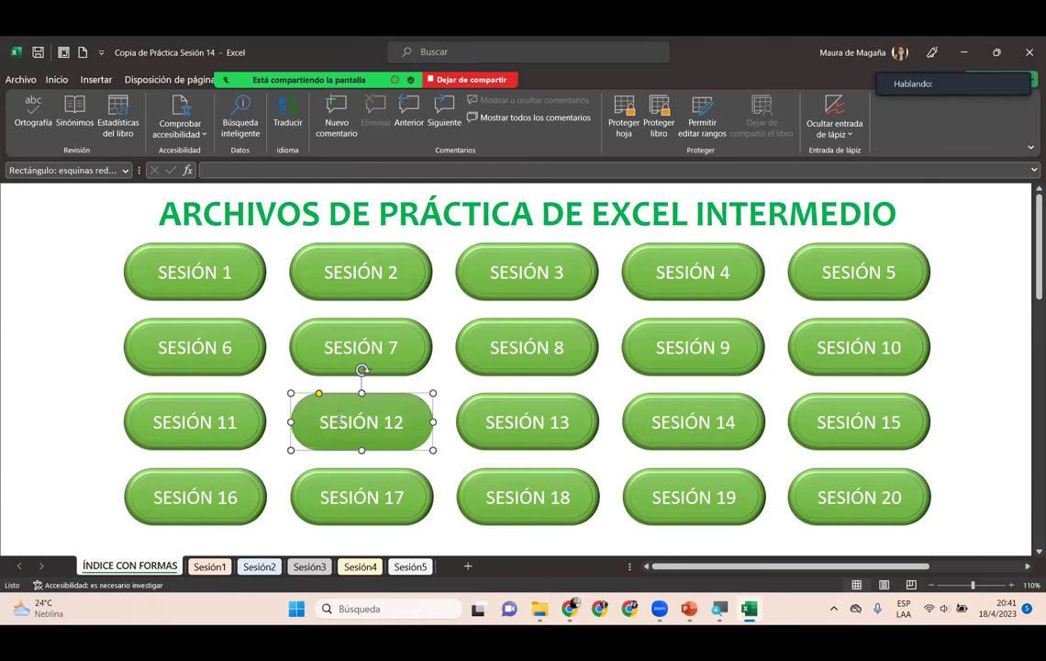
click(387, 285)
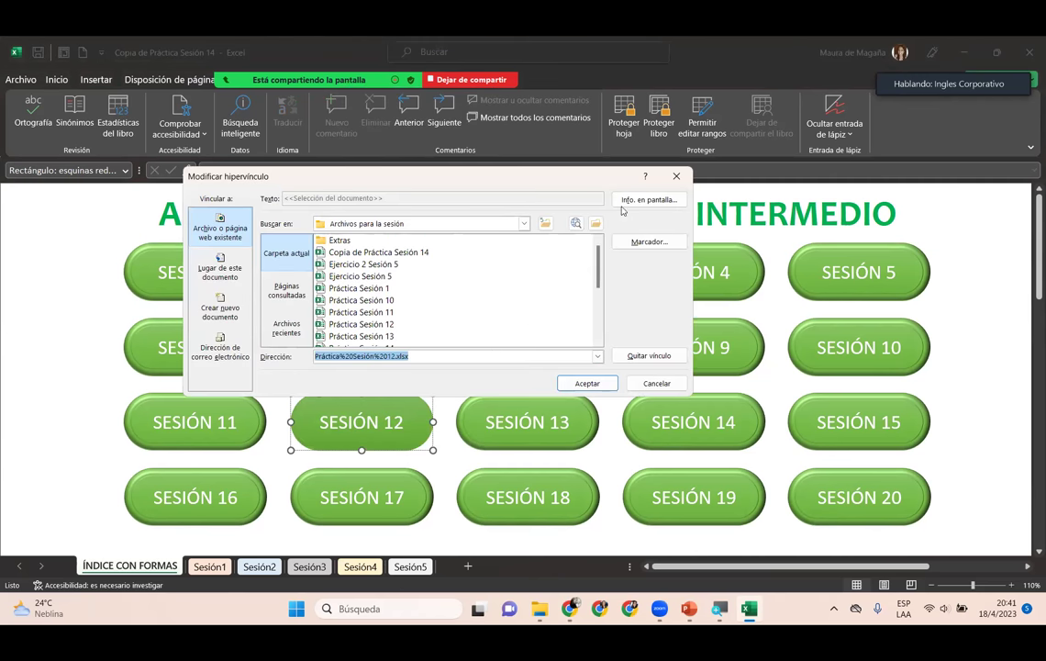
click(678, 176)
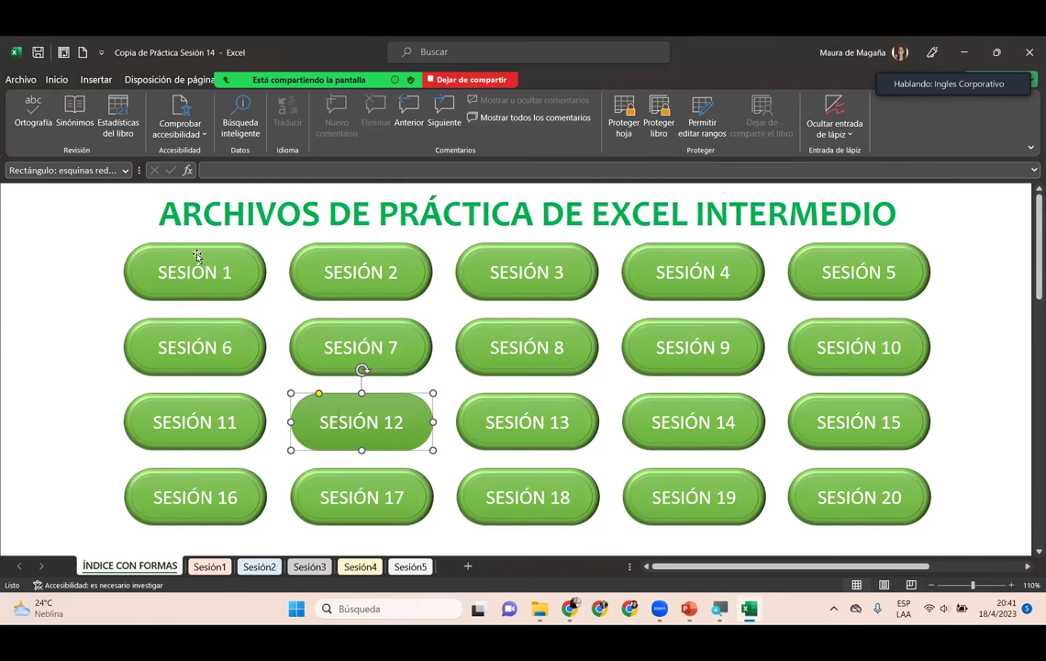
click(993, 310)
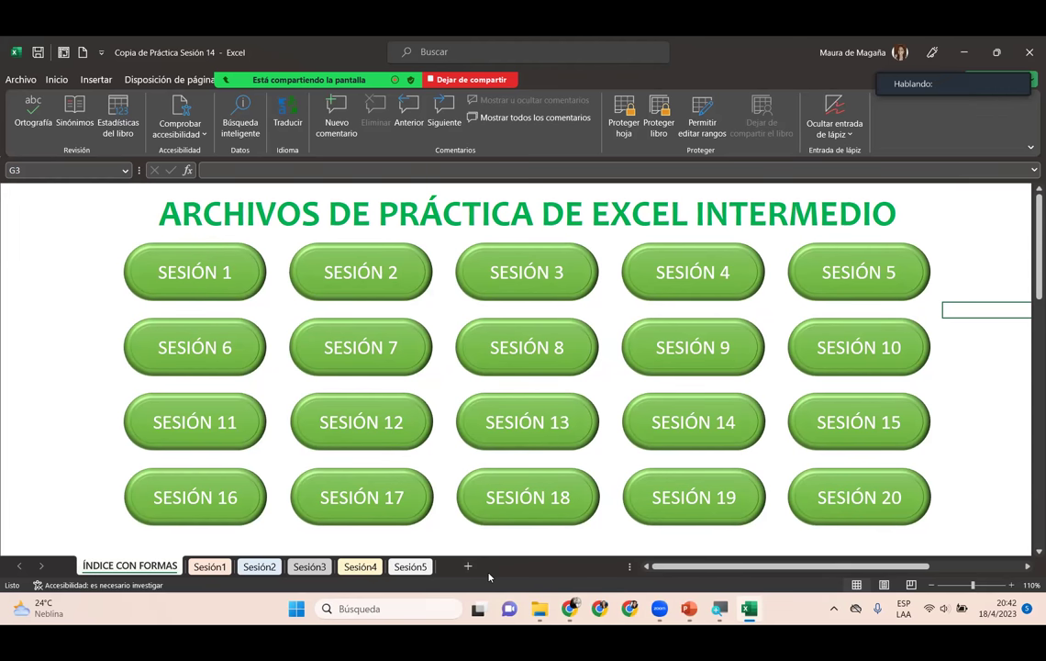
Zoom so the range from B1 through the button rows fits the window
click(335, 203)
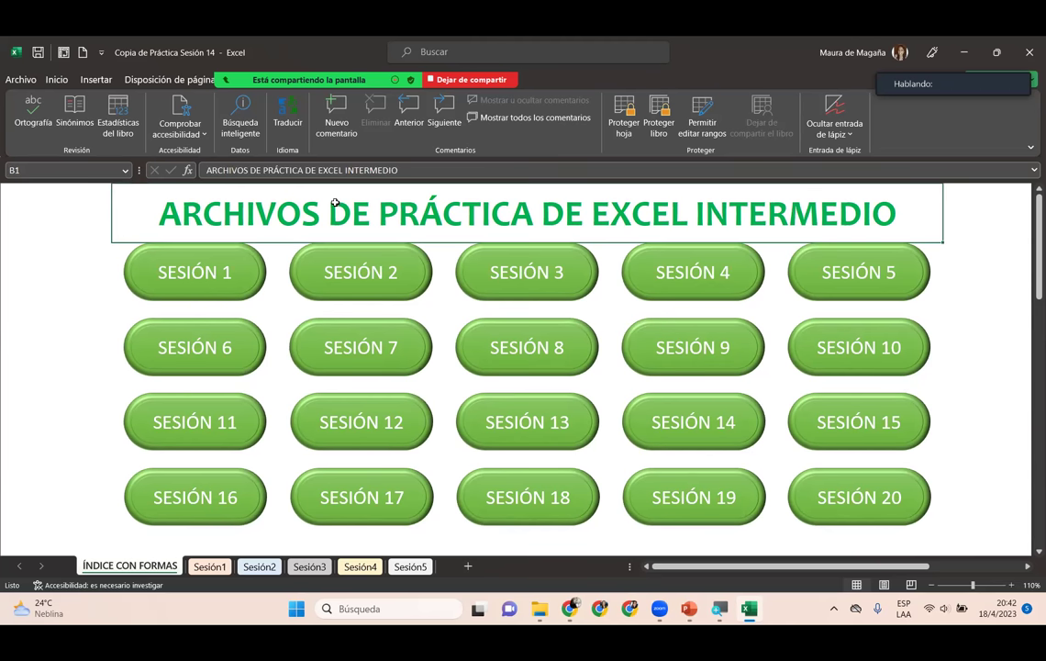
drag(335, 203, 443, 505)
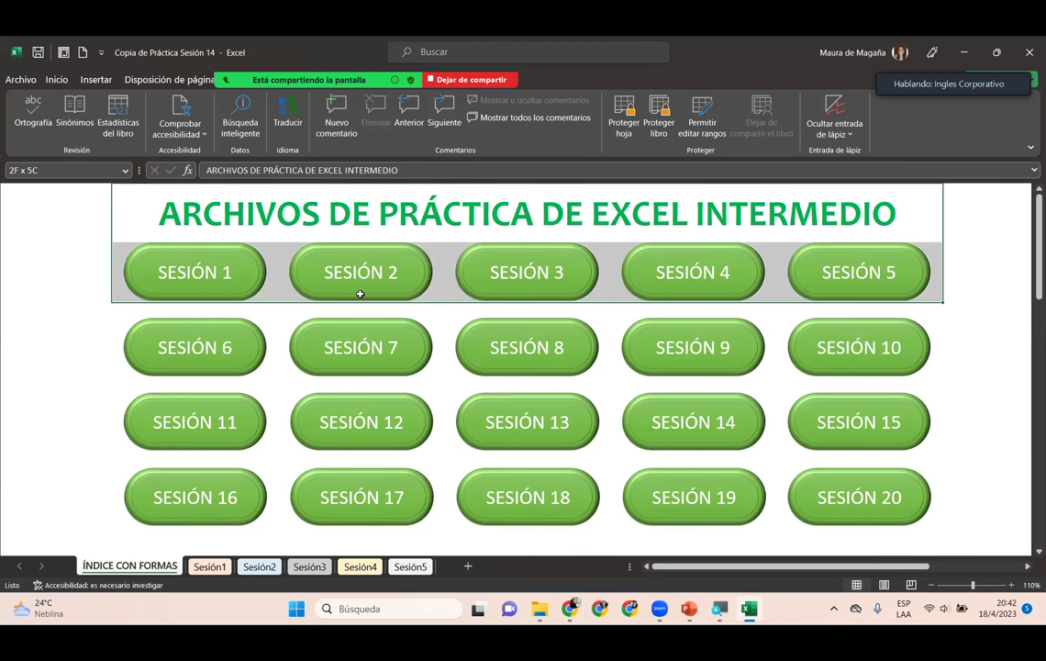
click(1031, 585)
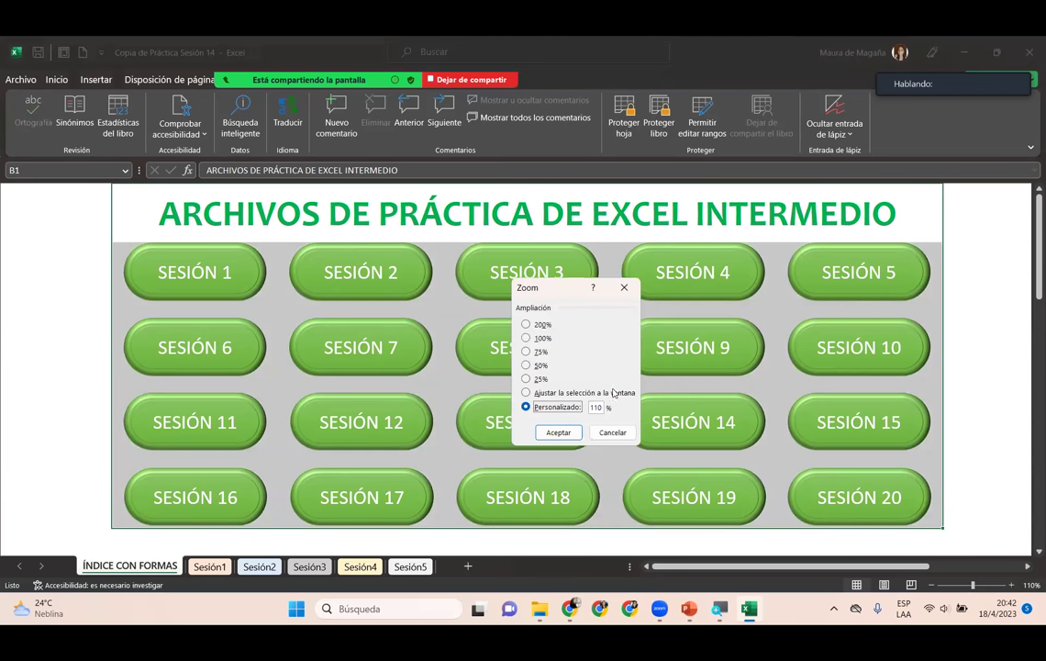
click(555, 392)
click(556, 432)
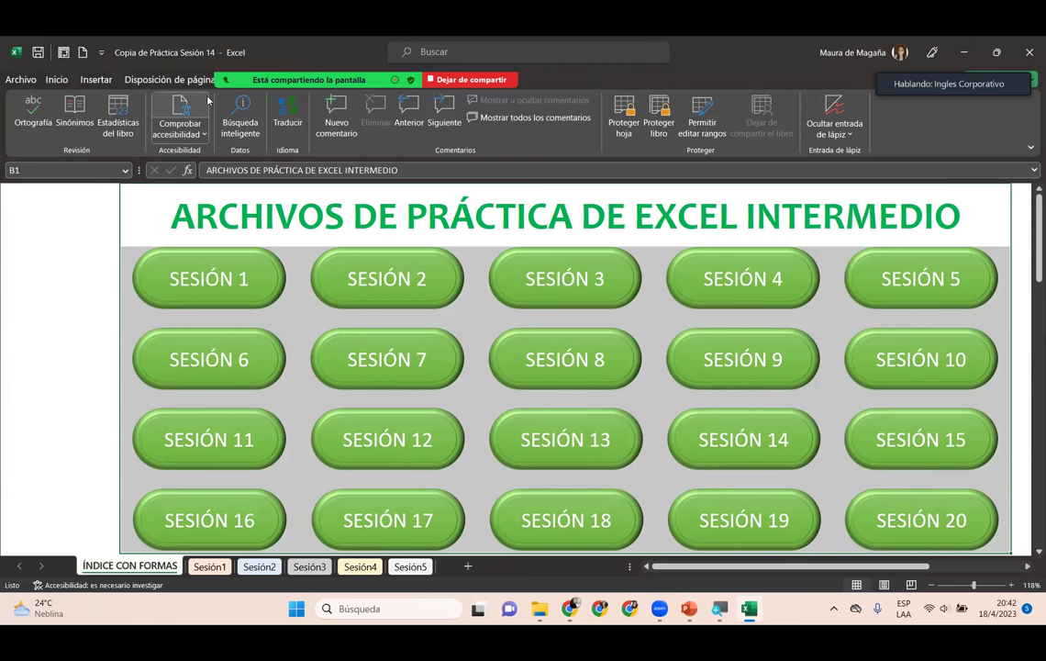
key(XF86AudioLowerVolume)
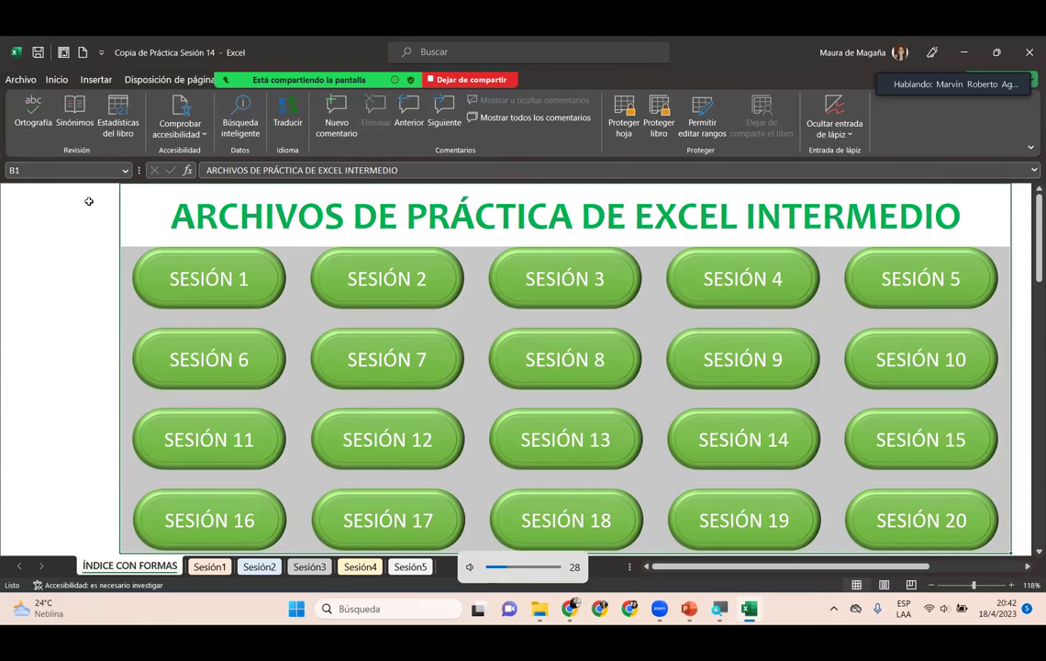
key(super)
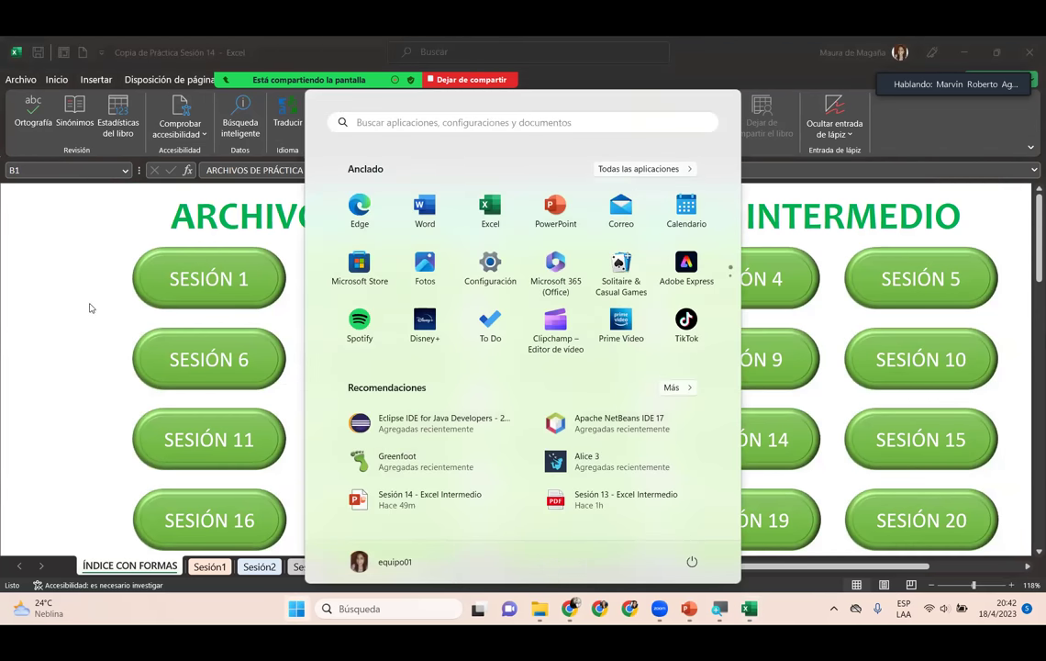
Temporarily show headings, narrow column A to 9.44, then hide the headings again
click(85, 287)
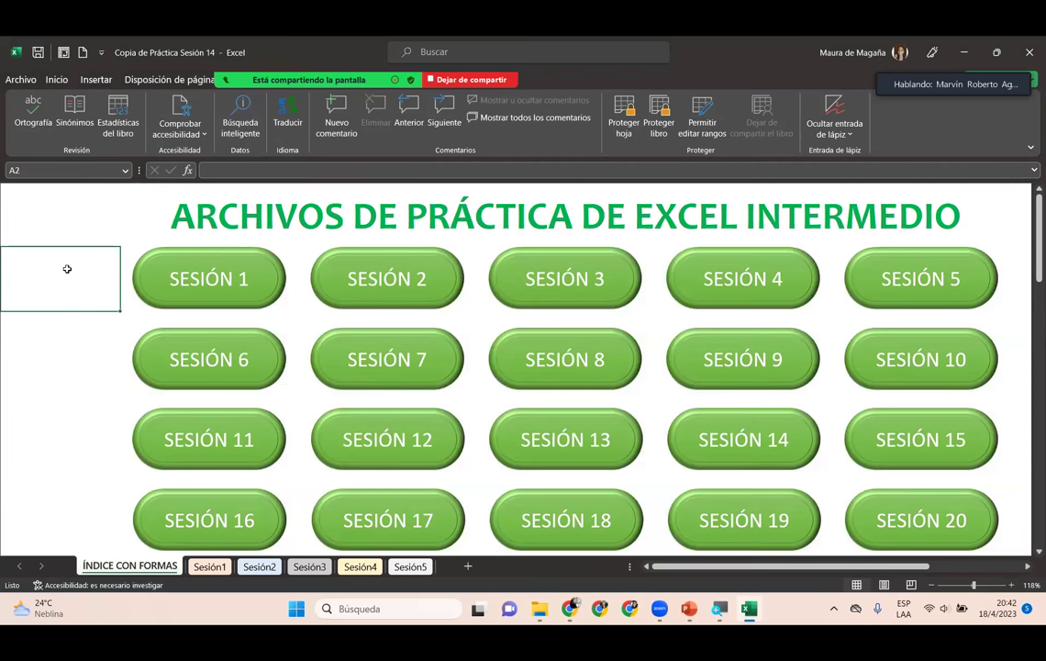
click(151, 80)
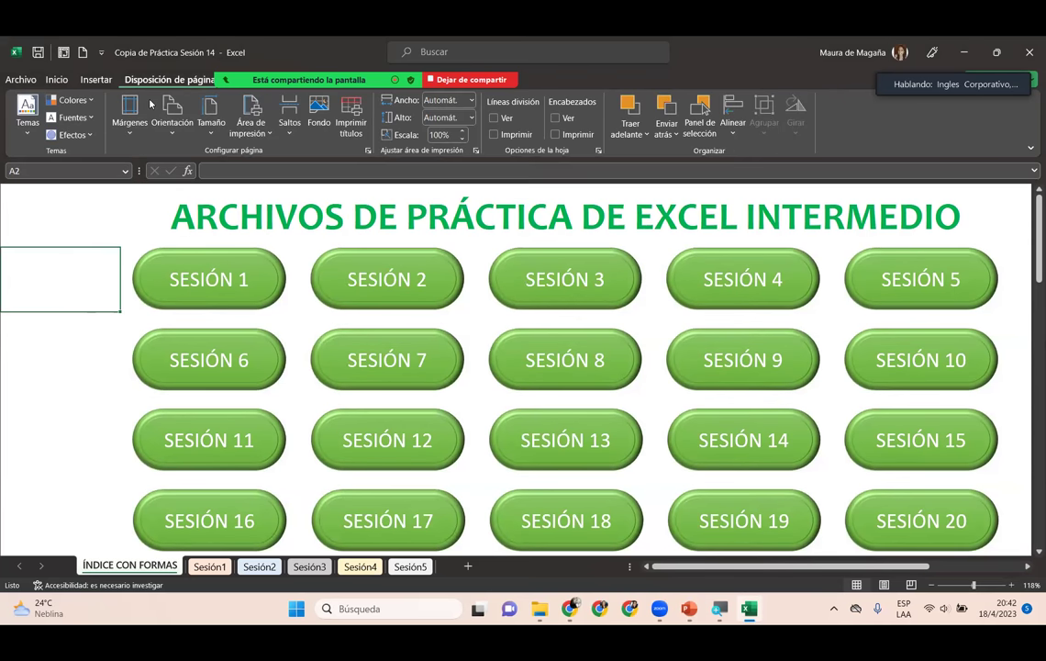
scroll(152, 103, down, 1)
scroll(151, 103, down, 1)
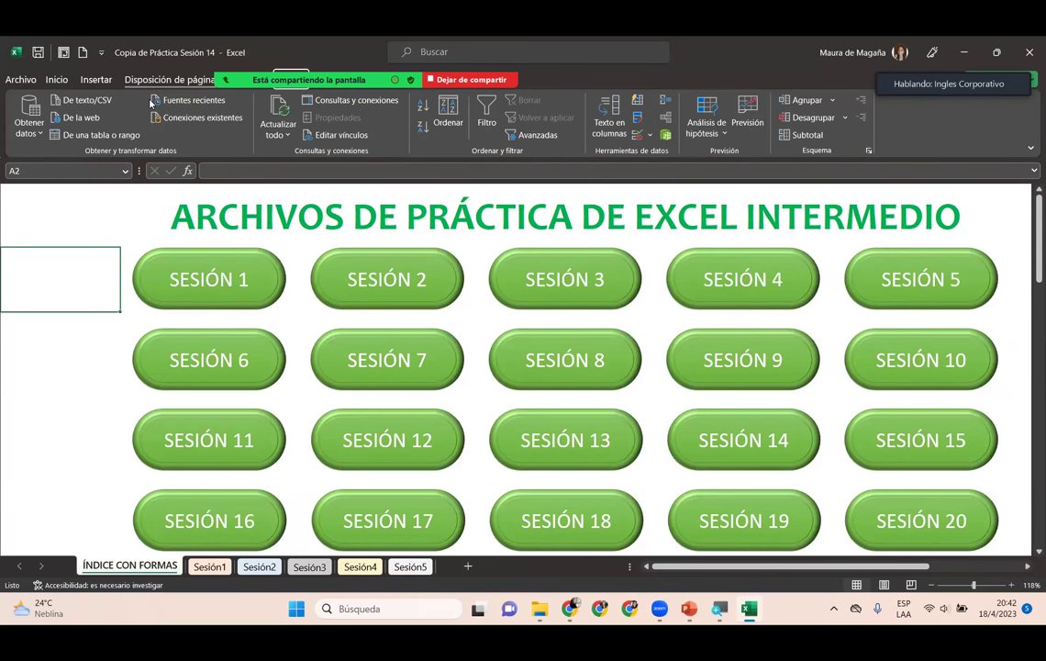
scroll(151, 103, down, 1)
scroll(152, 103, down, 1)
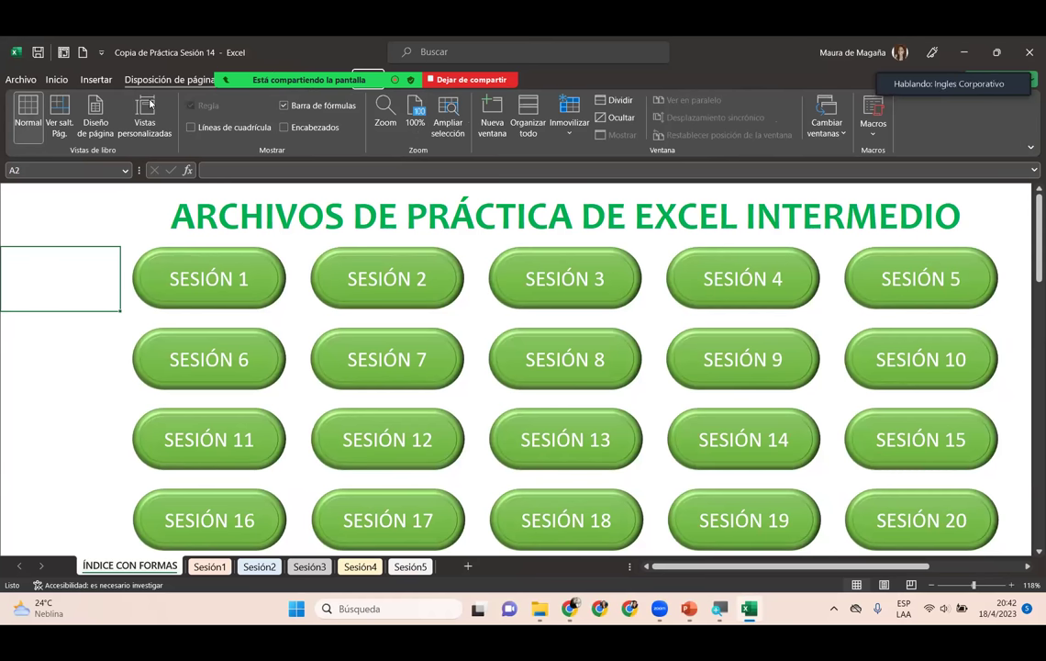
click(284, 126)
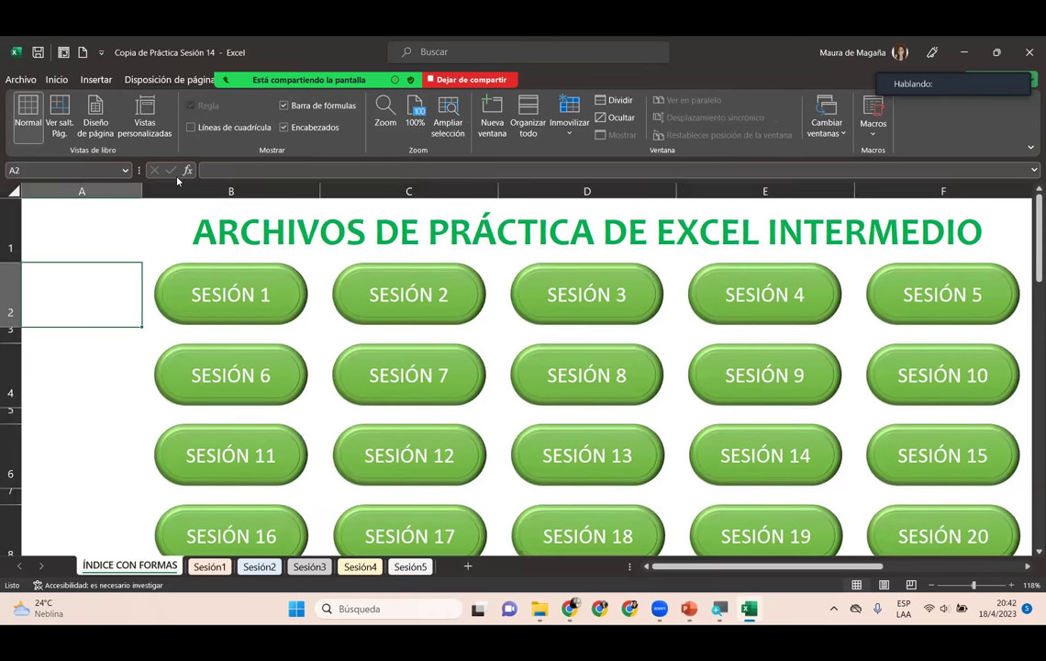
drag(125, 190, 85, 195)
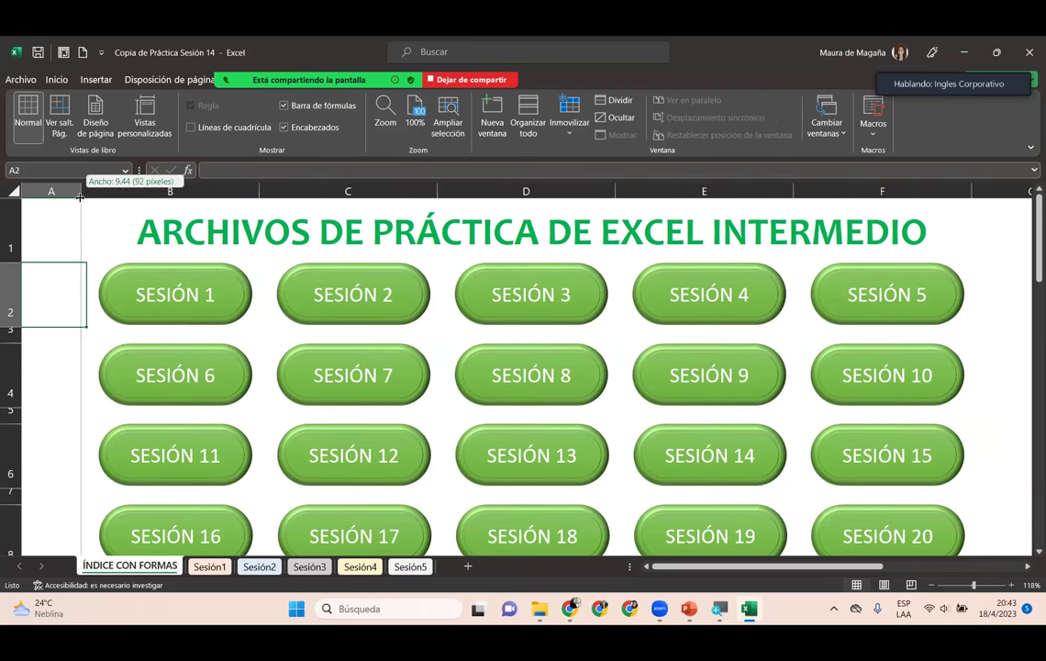
drag(86, 194, 81, 194)
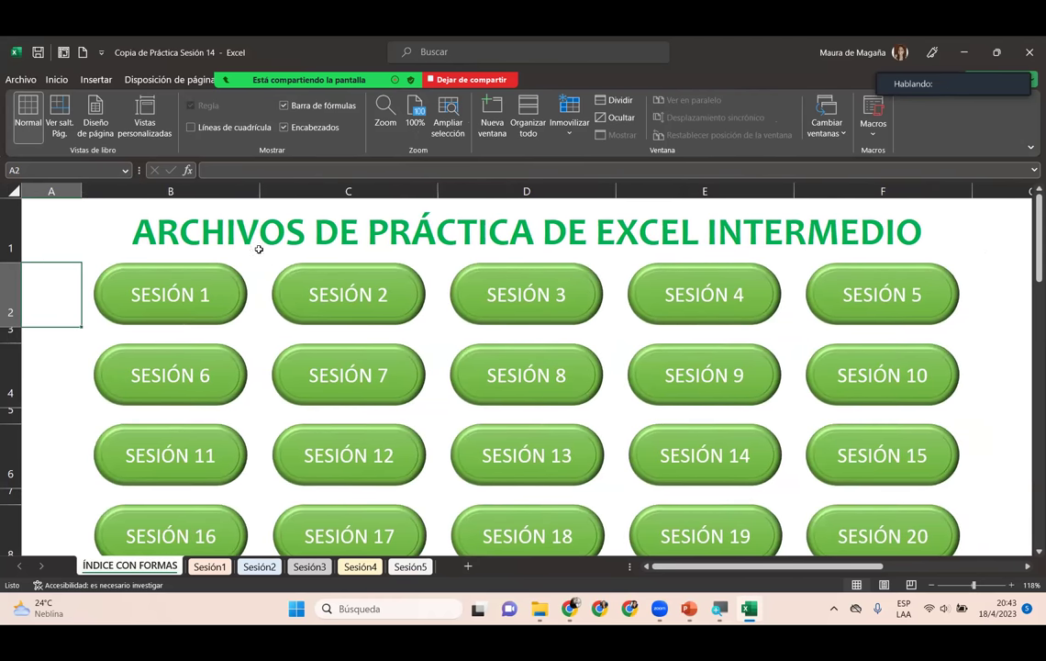
click(231, 213)
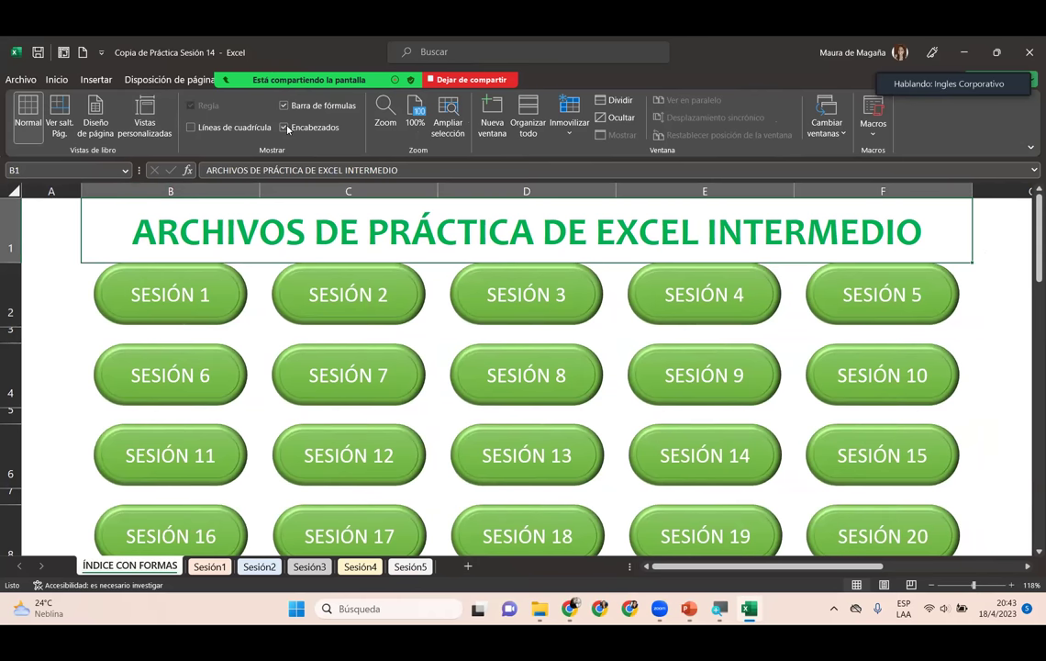
click(285, 126)
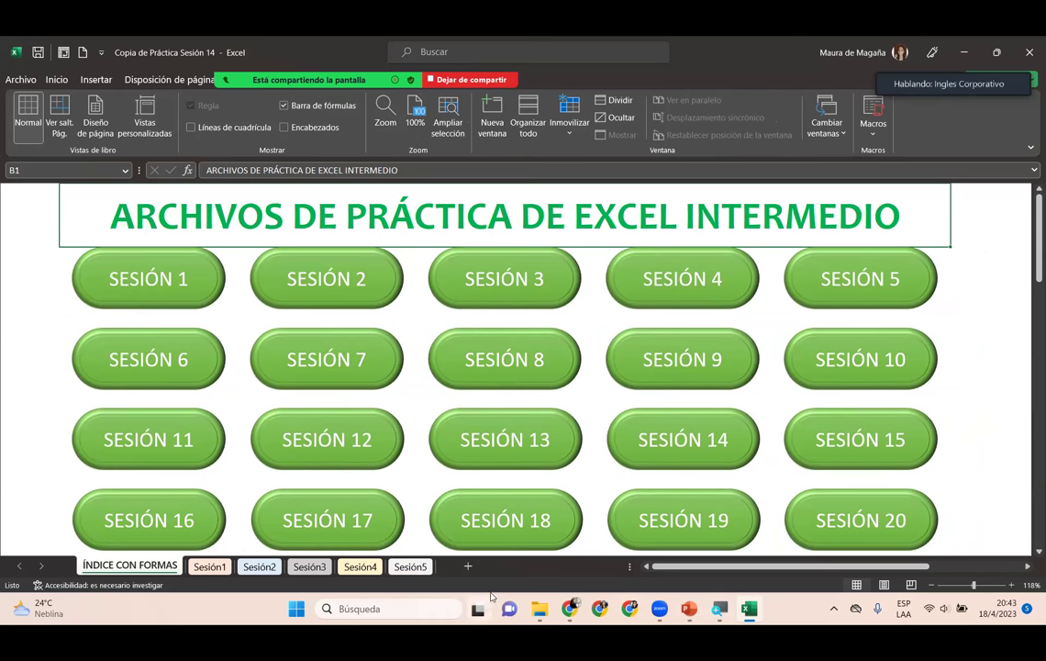
mouse_move(478, 609)
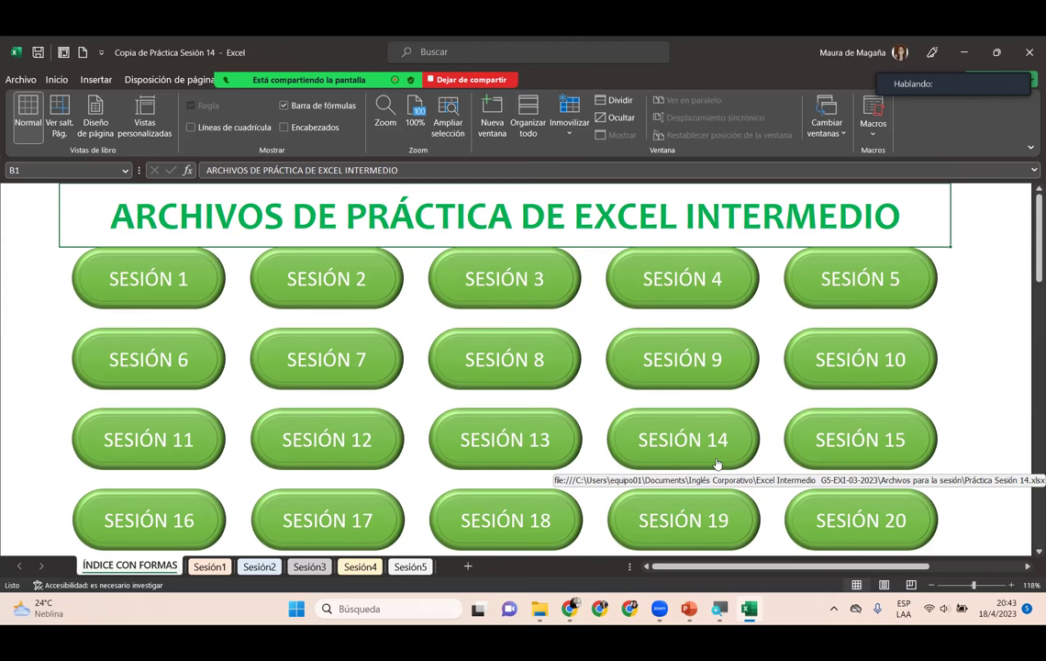
click(718, 463)
Reach the Revisar ribbon tab and hide Zoom's floating meeting controls
scroll(195, 101, up, 4)
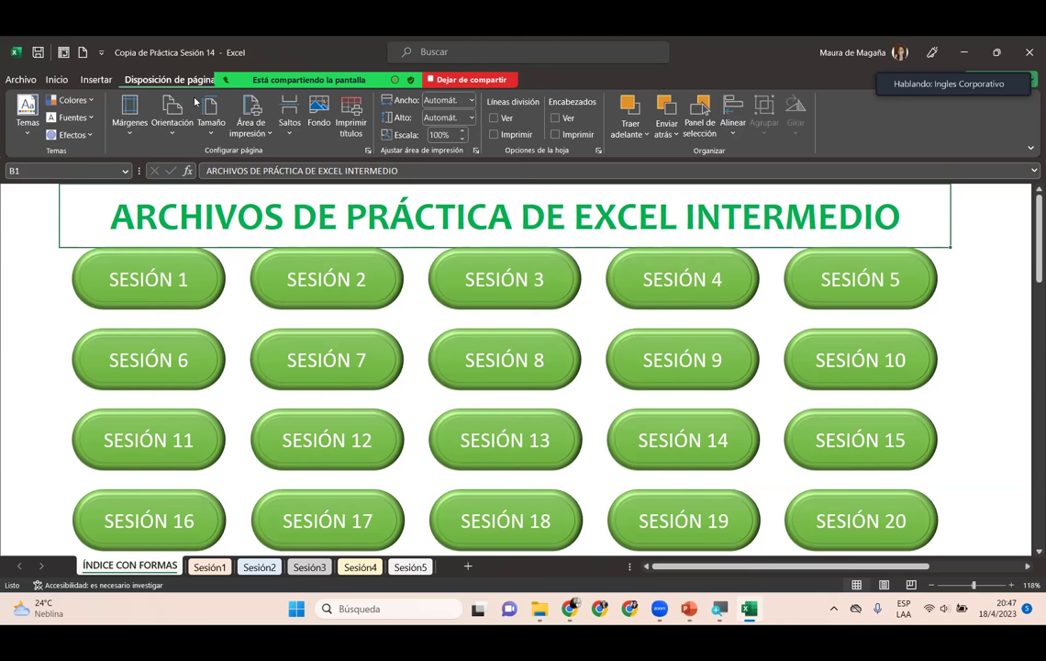
key(super)
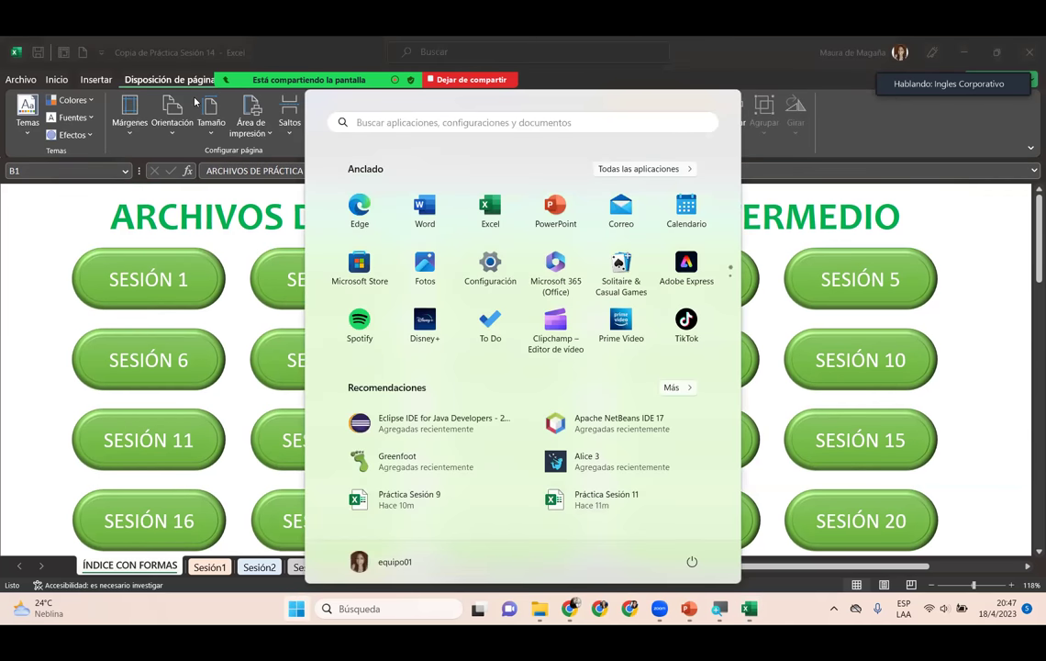
key(Escape)
key(alt)
scroll(195, 101, down, 1)
scroll(194, 101, down, 1)
scroll(194, 101, down, 1)
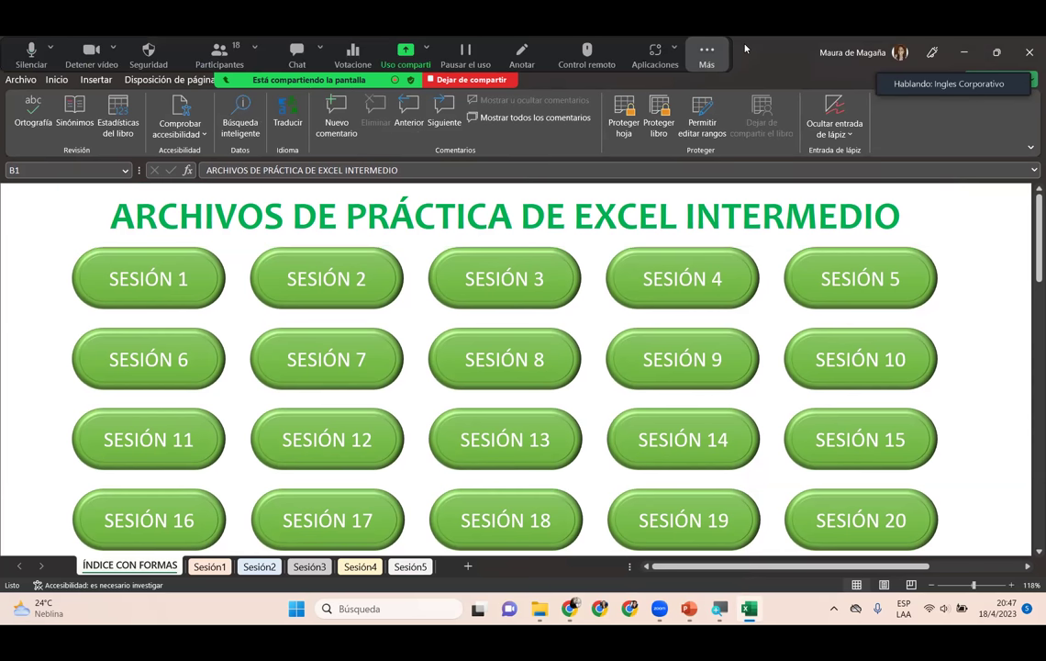
click(706, 53)
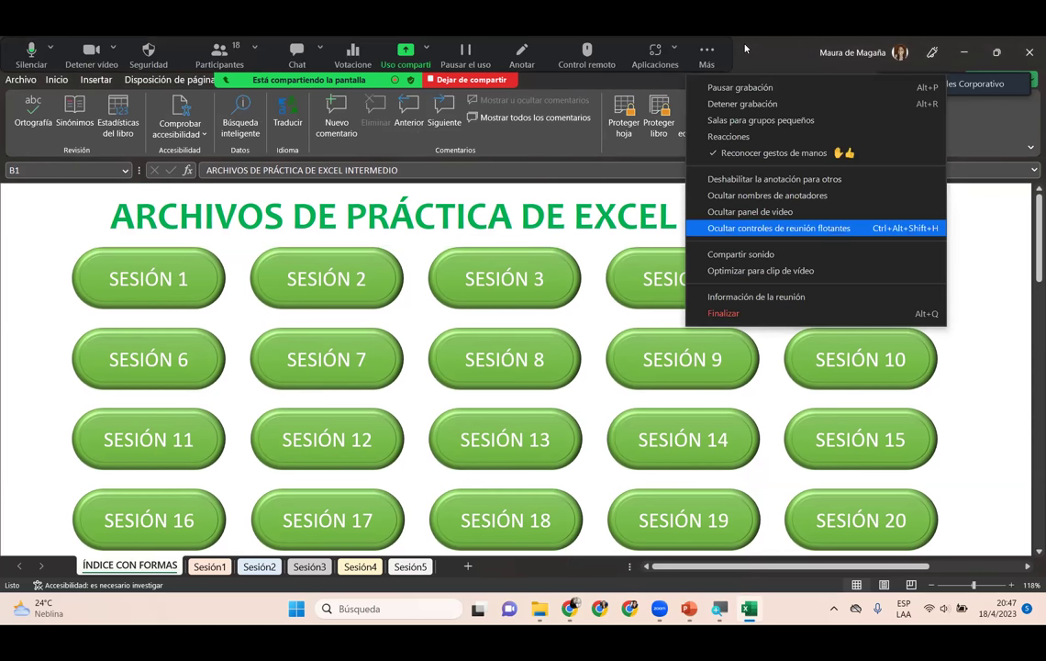
key(Return)
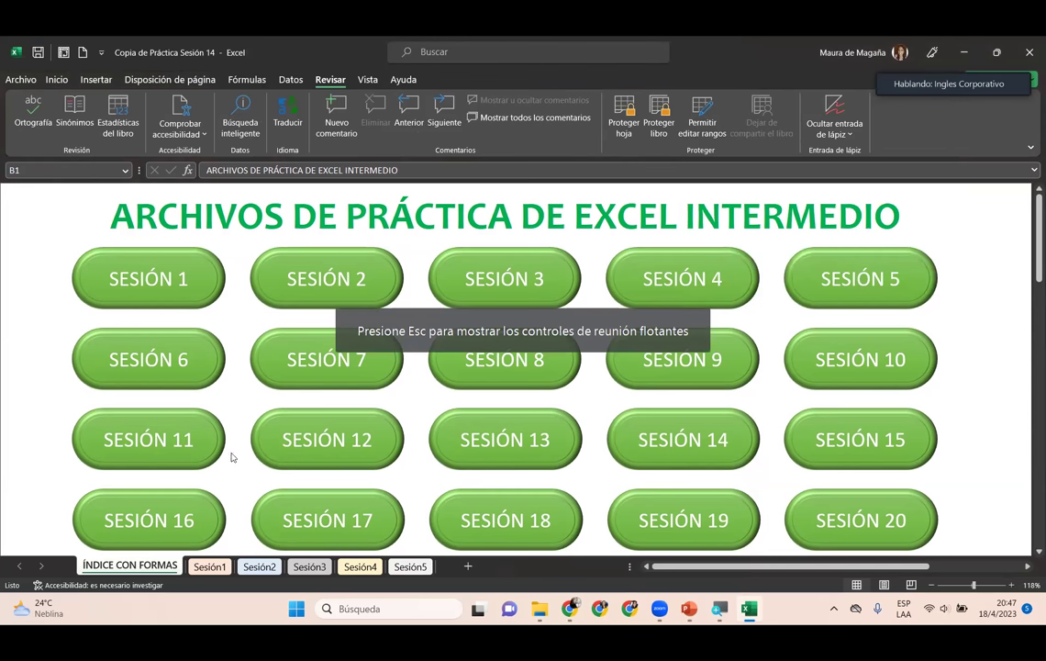
Apply Proteger hoja with a password, retyping it in Confirmar contraseña
click(624, 118)
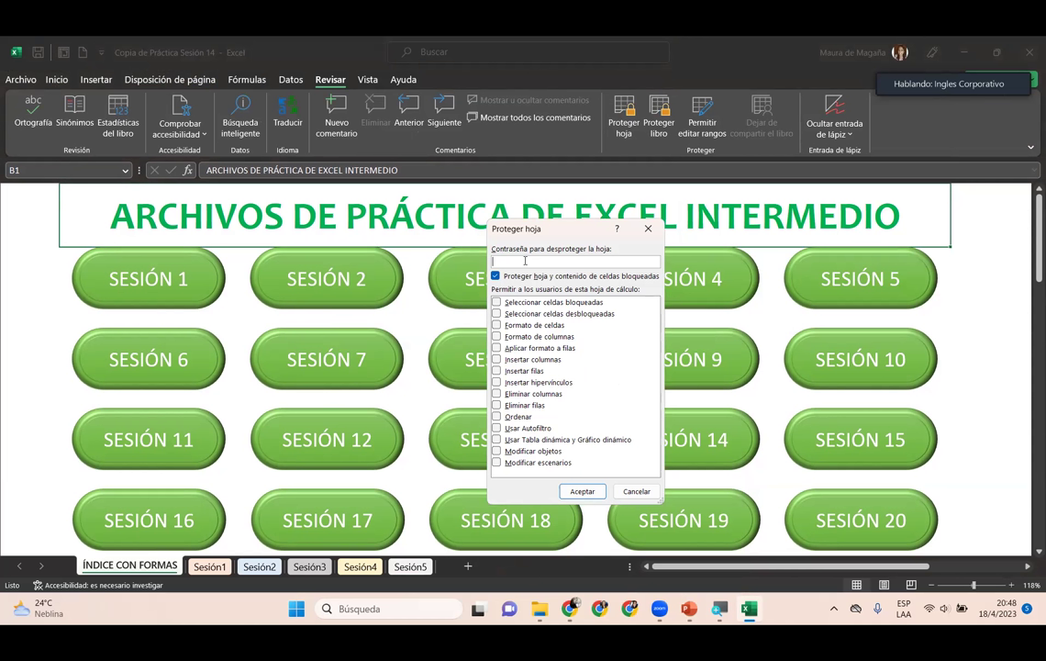
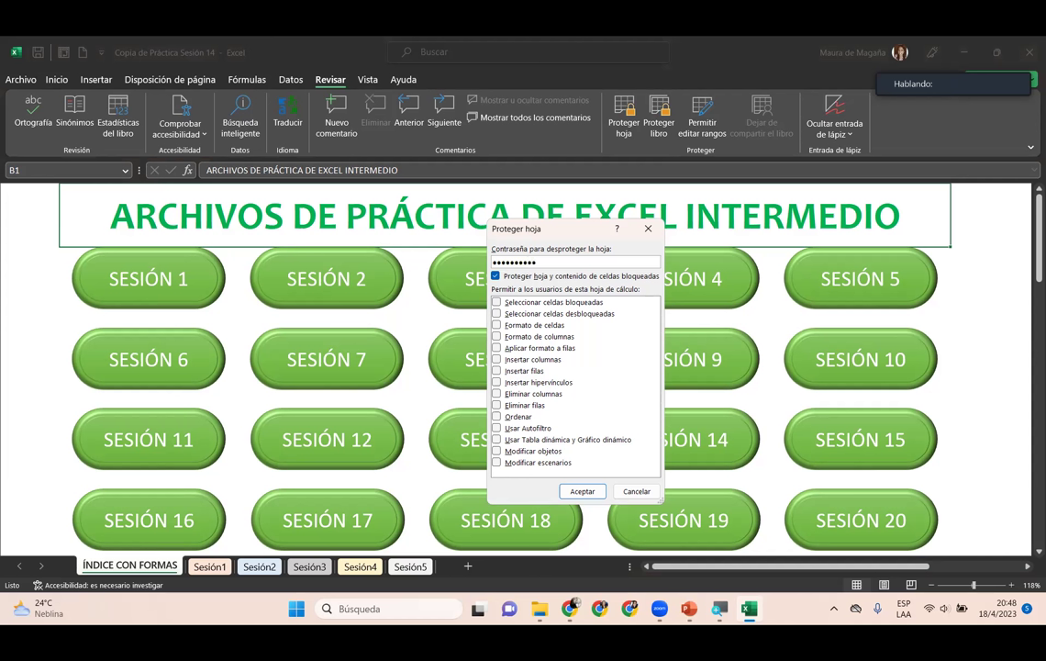
double_click(567, 260)
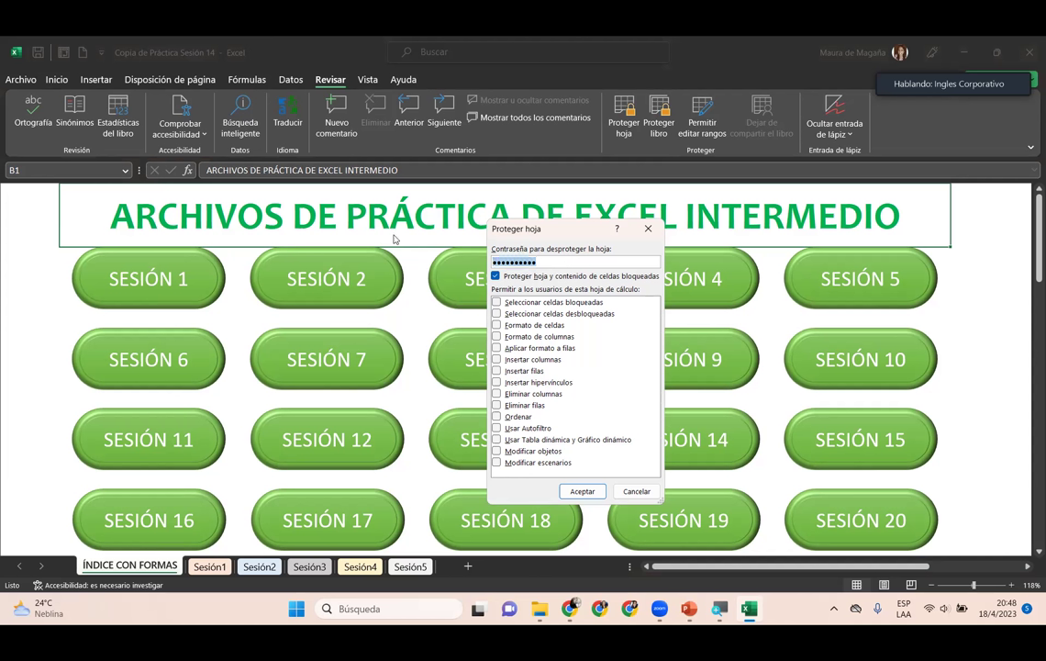
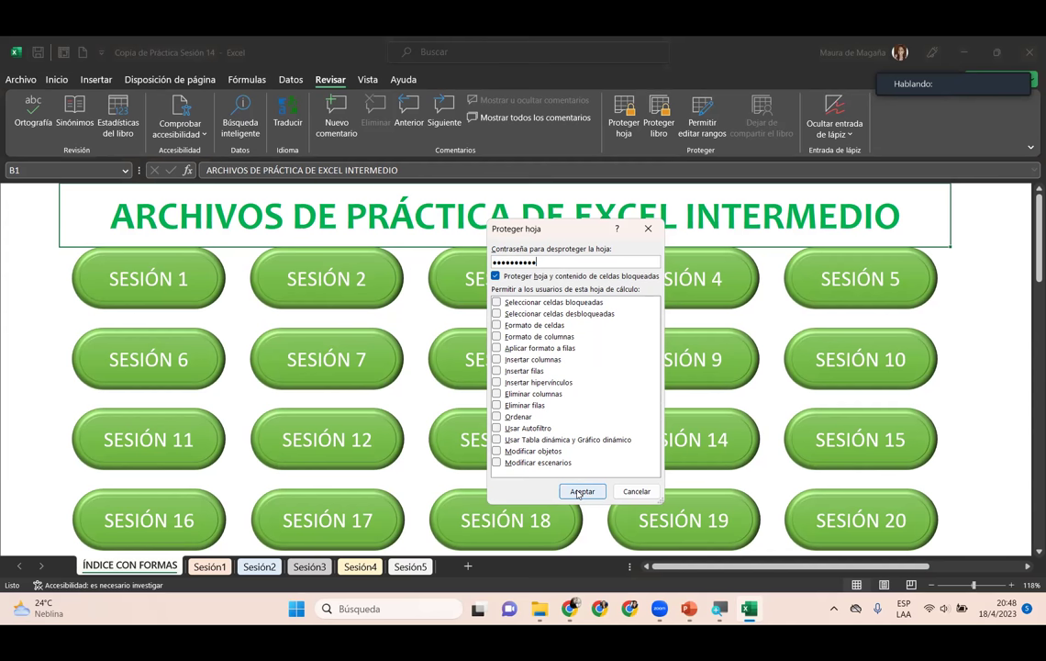
click(580, 492)
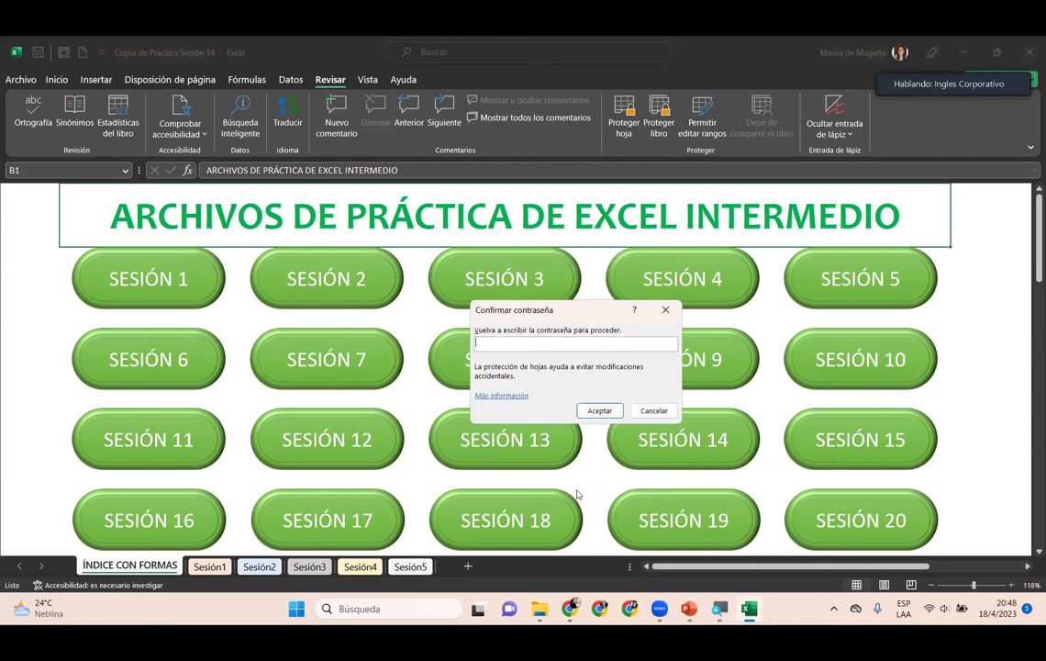
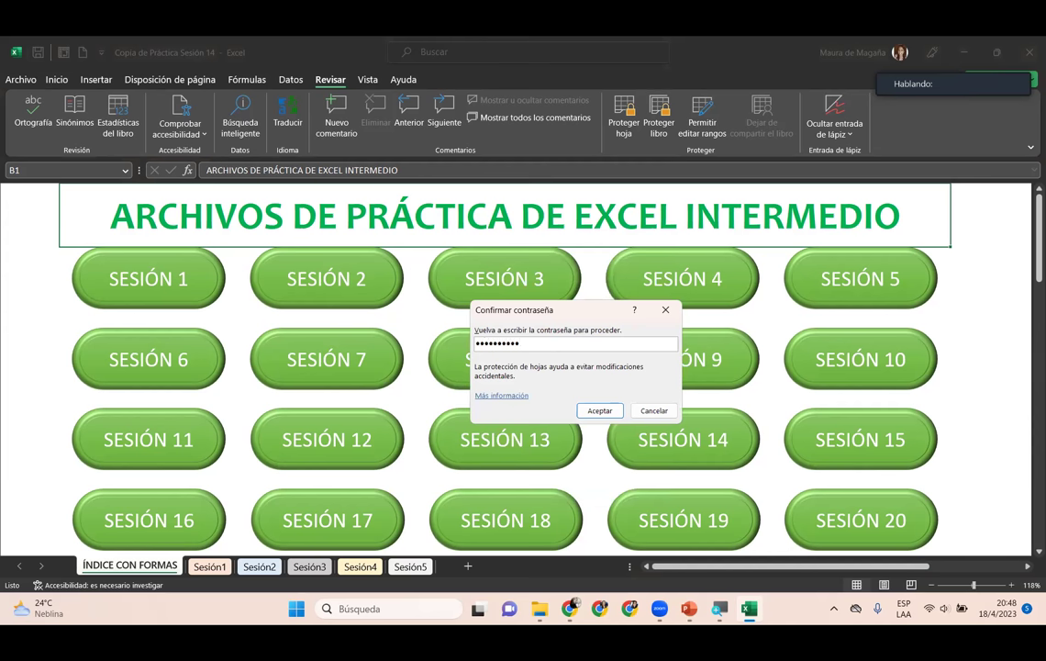
key(Return)
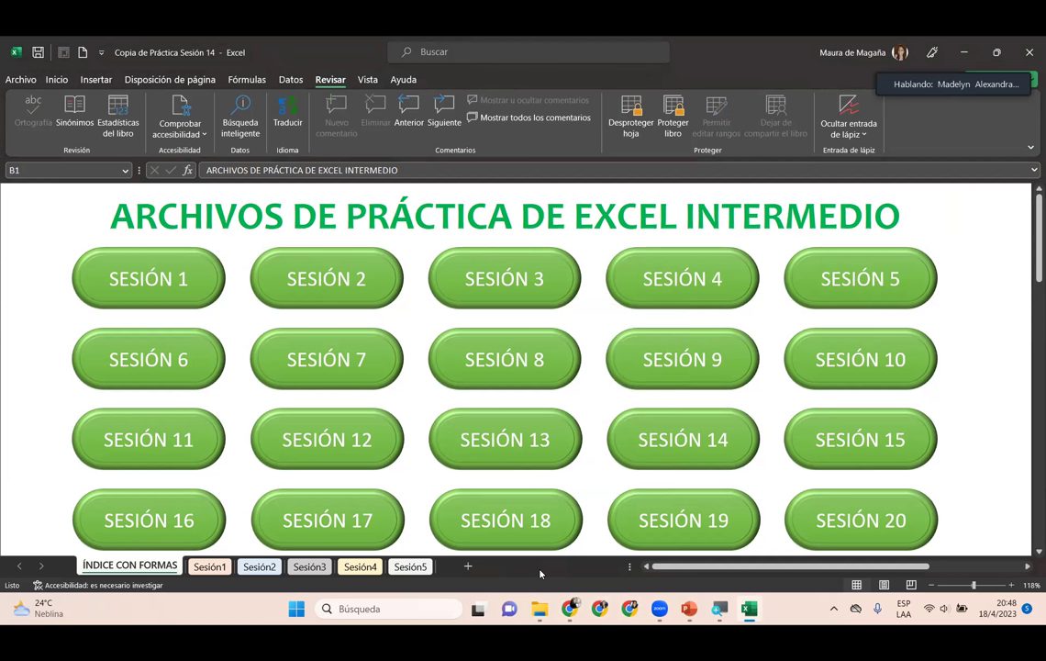
Use Desproteger hoja and enter the sheet's password to unlock it
click(625, 134)
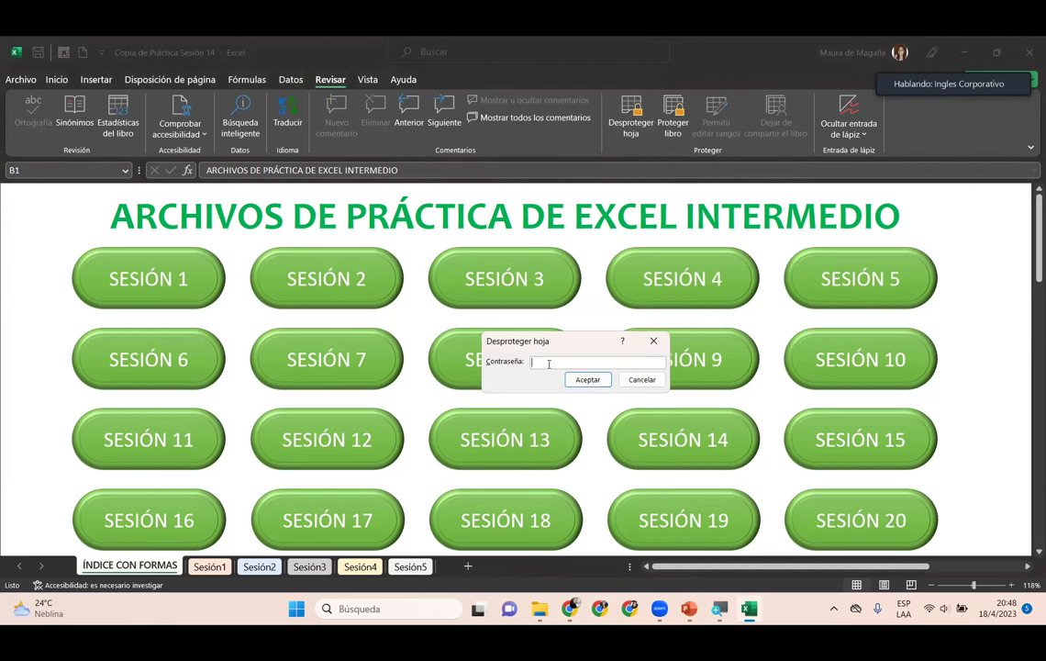
key(Return)
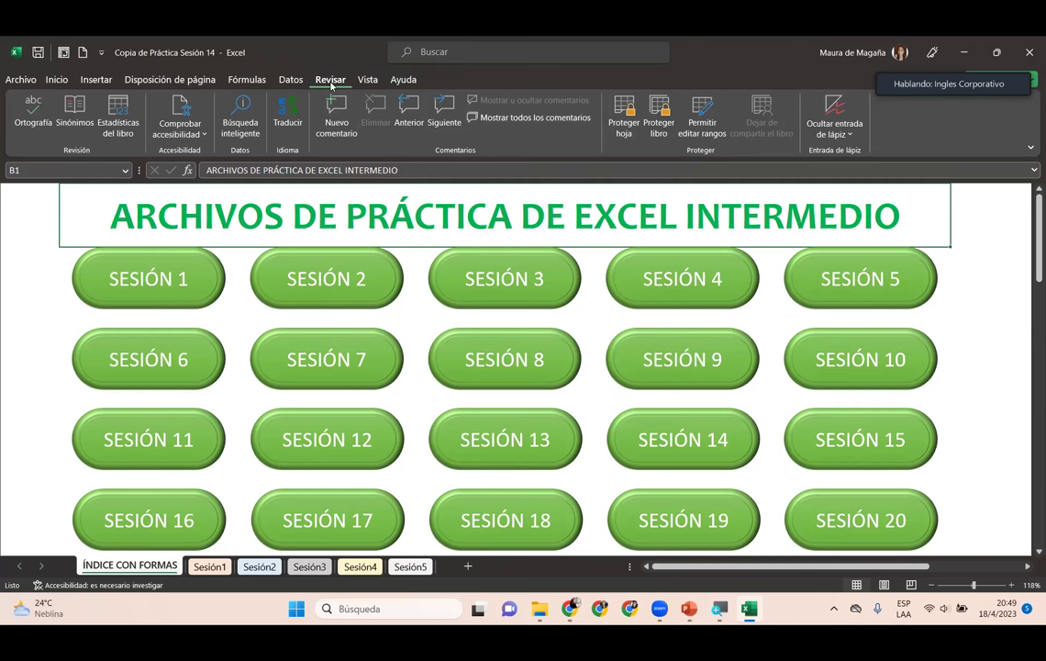
Reapply Proteger hoja, entering the password and confirming it
click(626, 128)
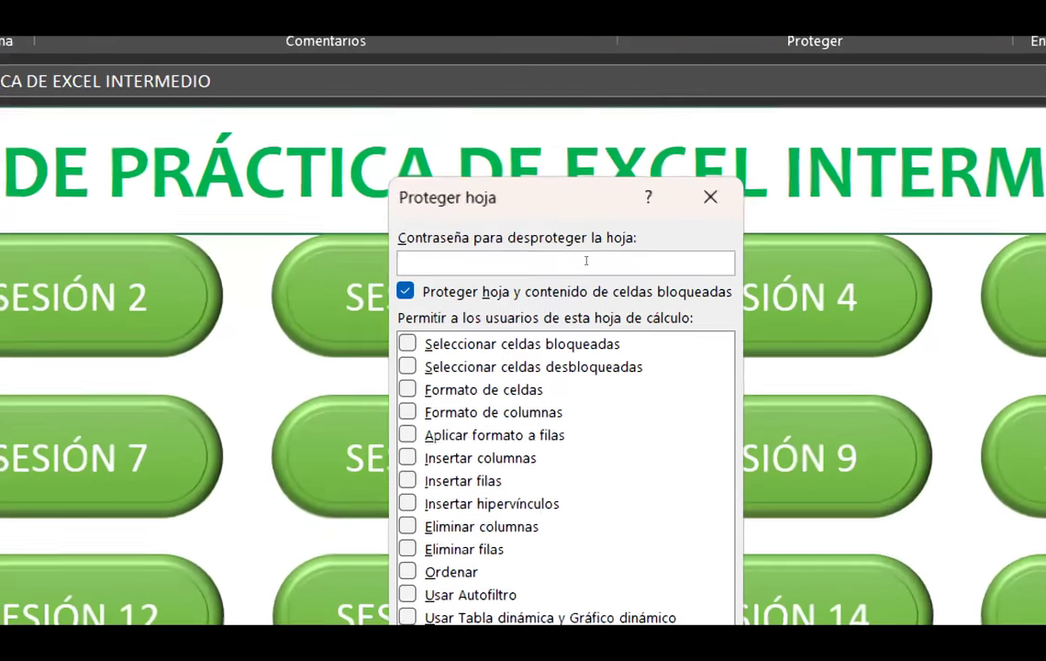
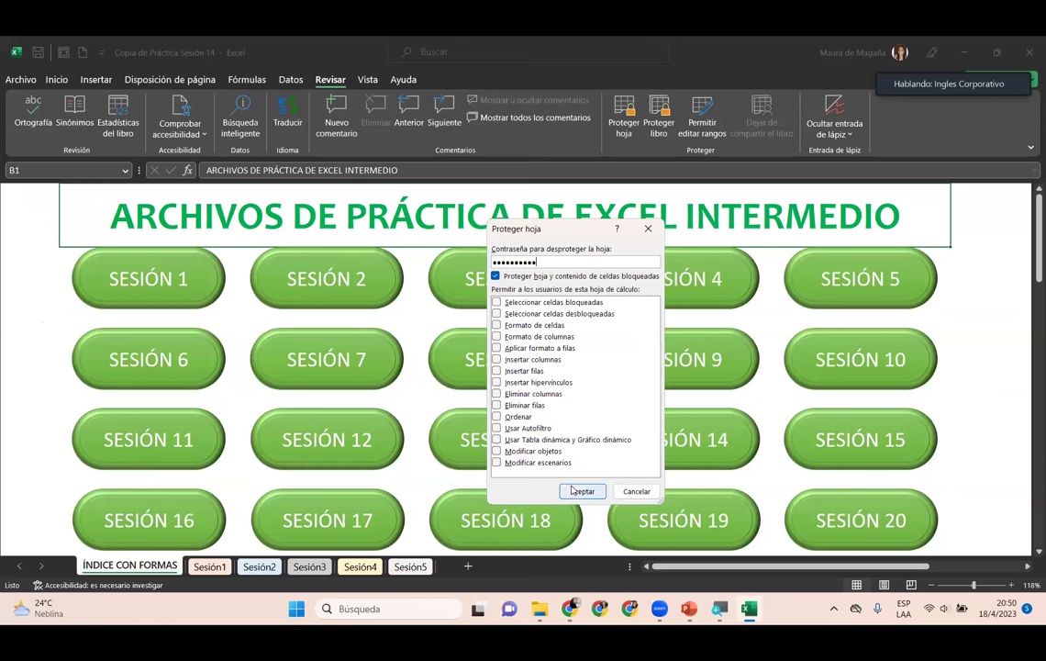
click(578, 491)
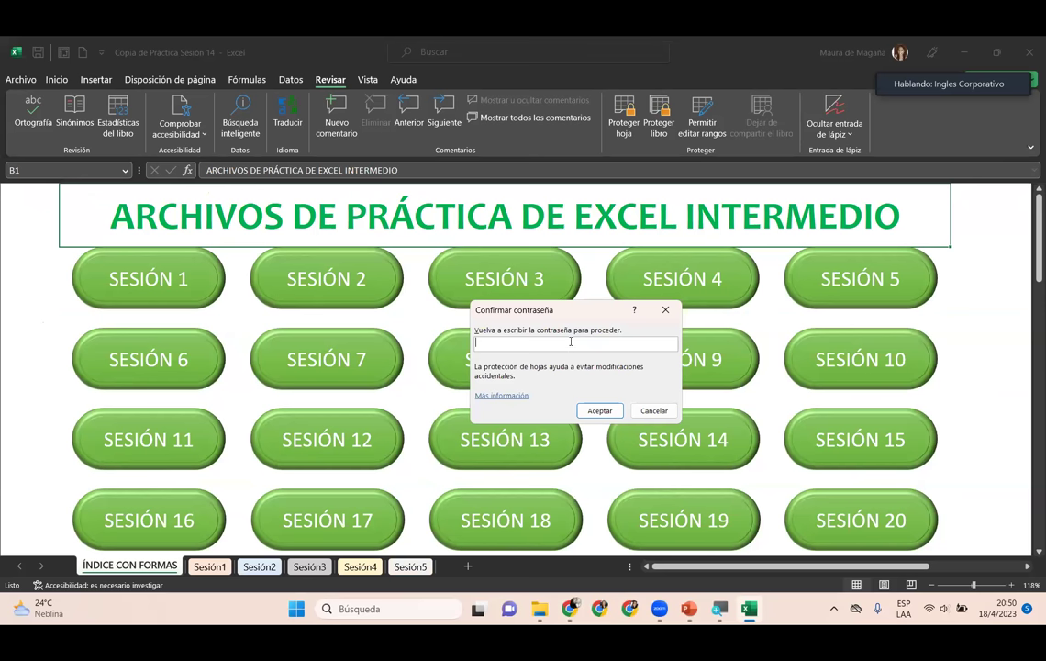
click(598, 411)
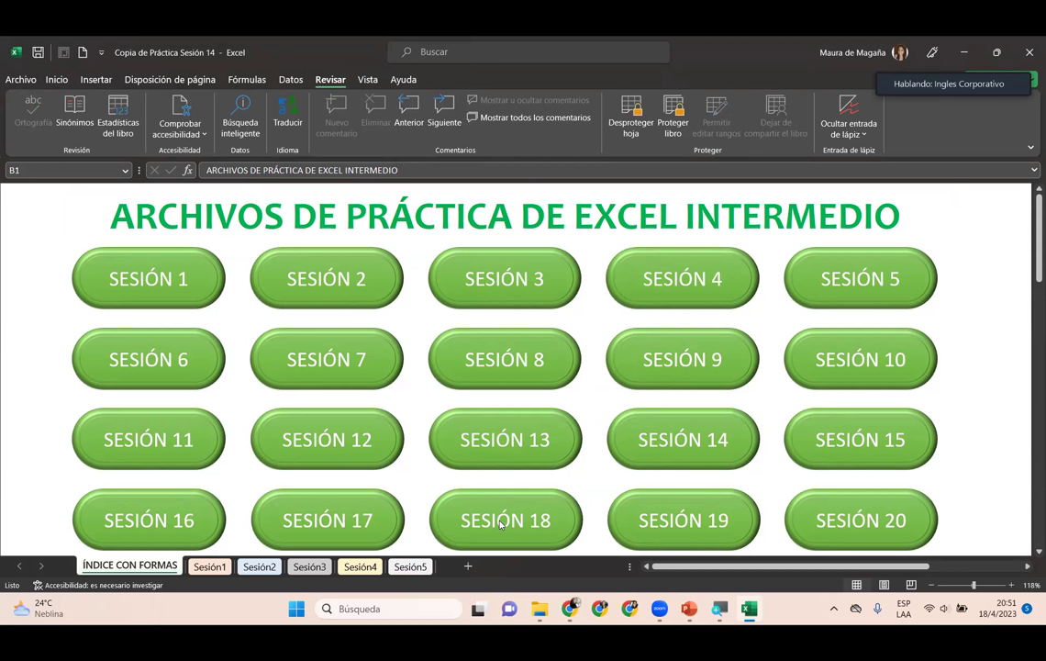
right_click(416, 342)
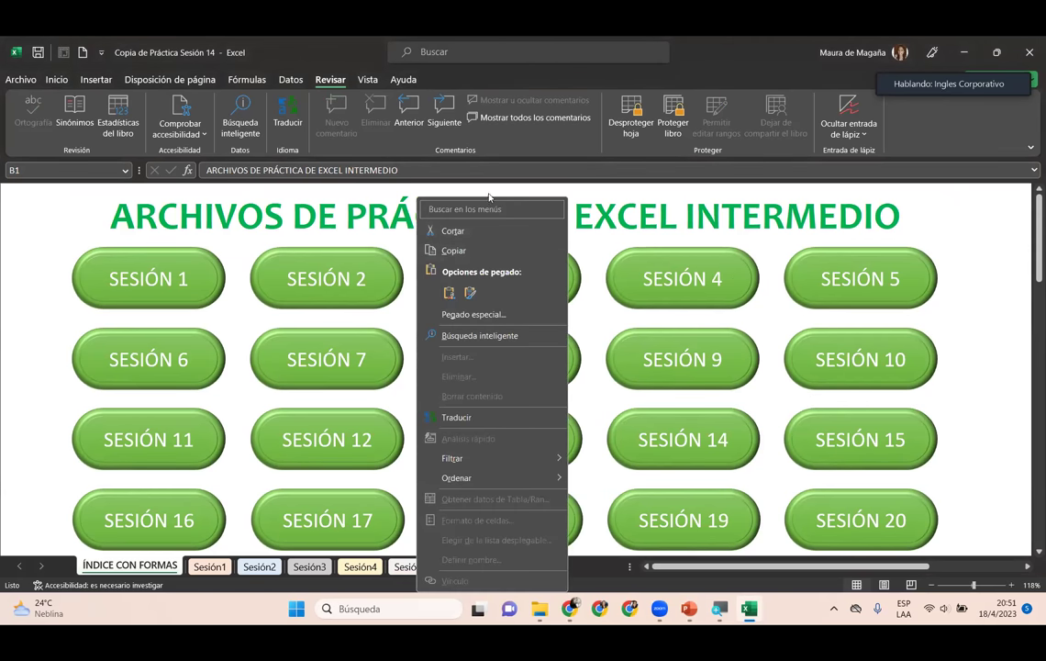
mouse_move(479, 477)
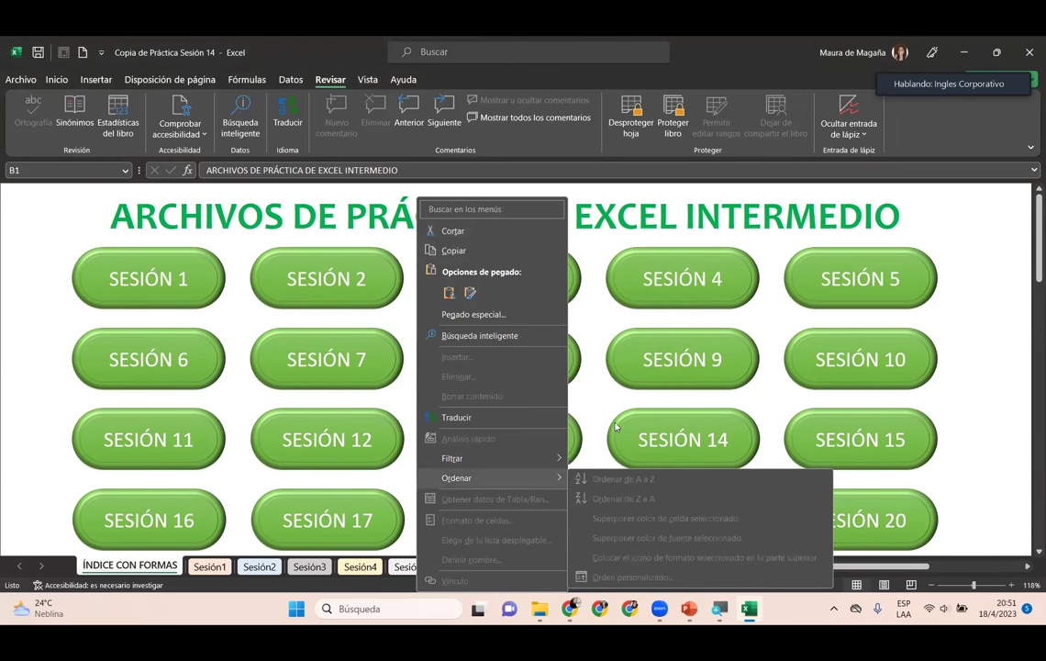
click(785, 453)
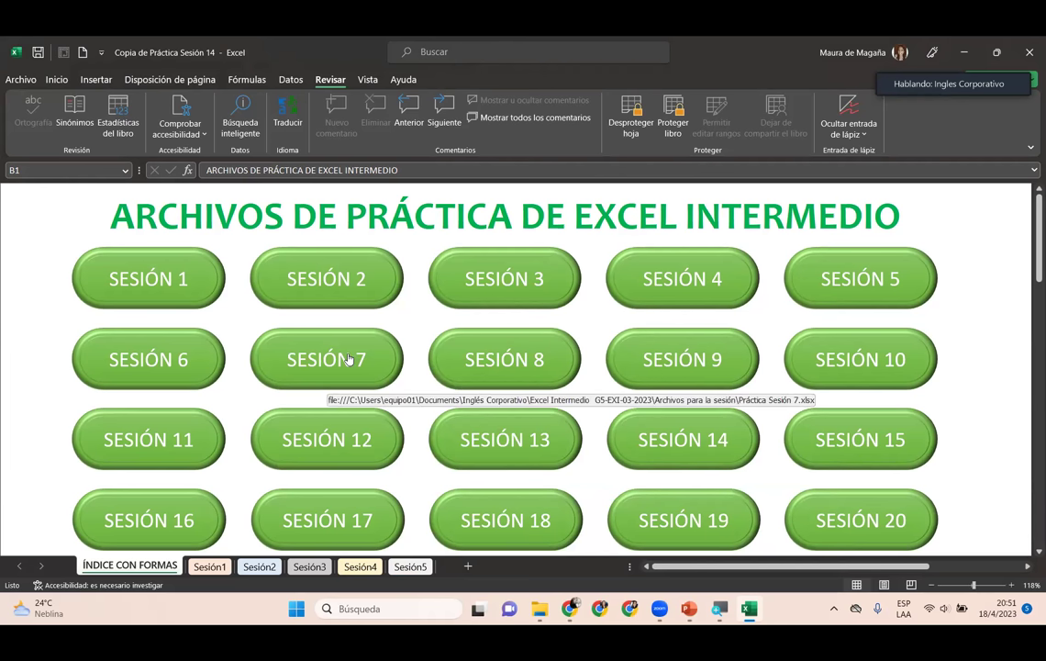
Open the Práctica Sesión 8 workbook with updated links and browse its Ejemplo1–3 sheets
click(516, 366)
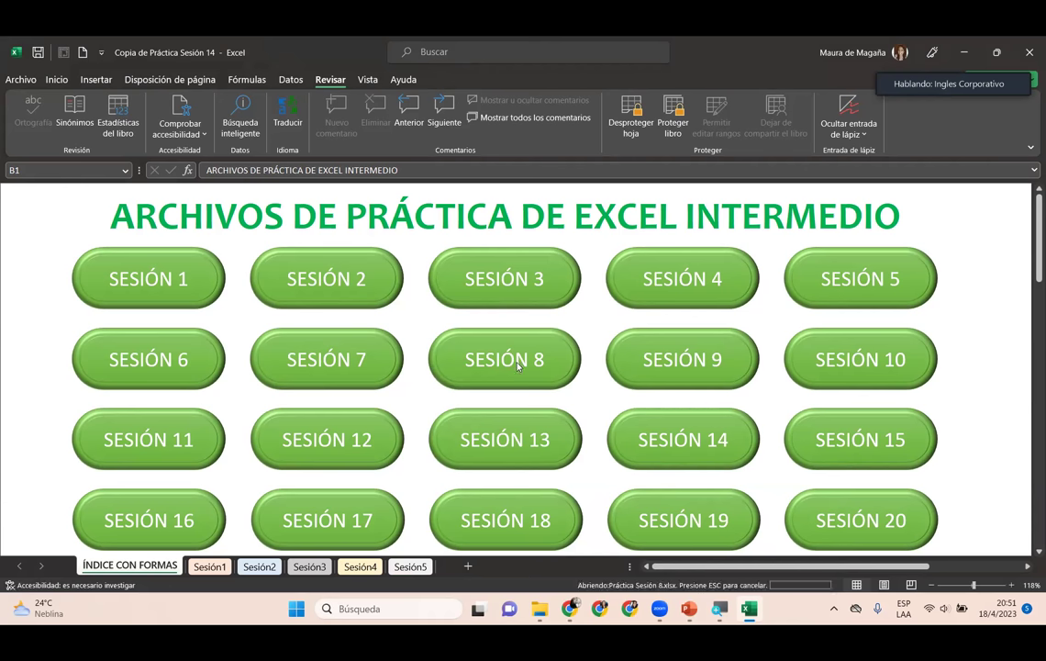
click(472, 358)
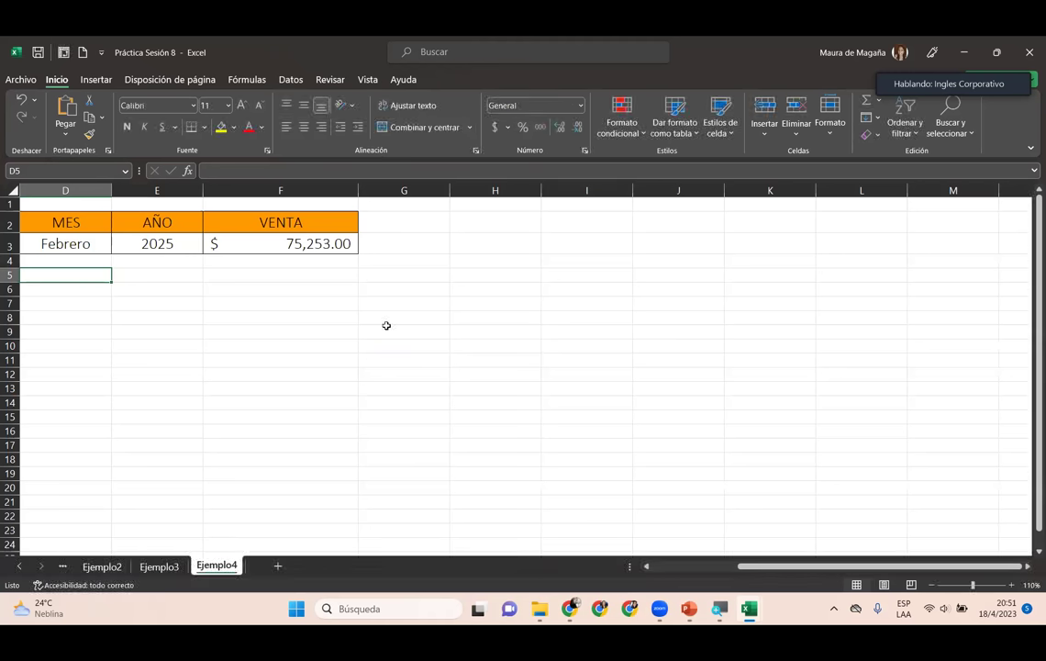
click(165, 569)
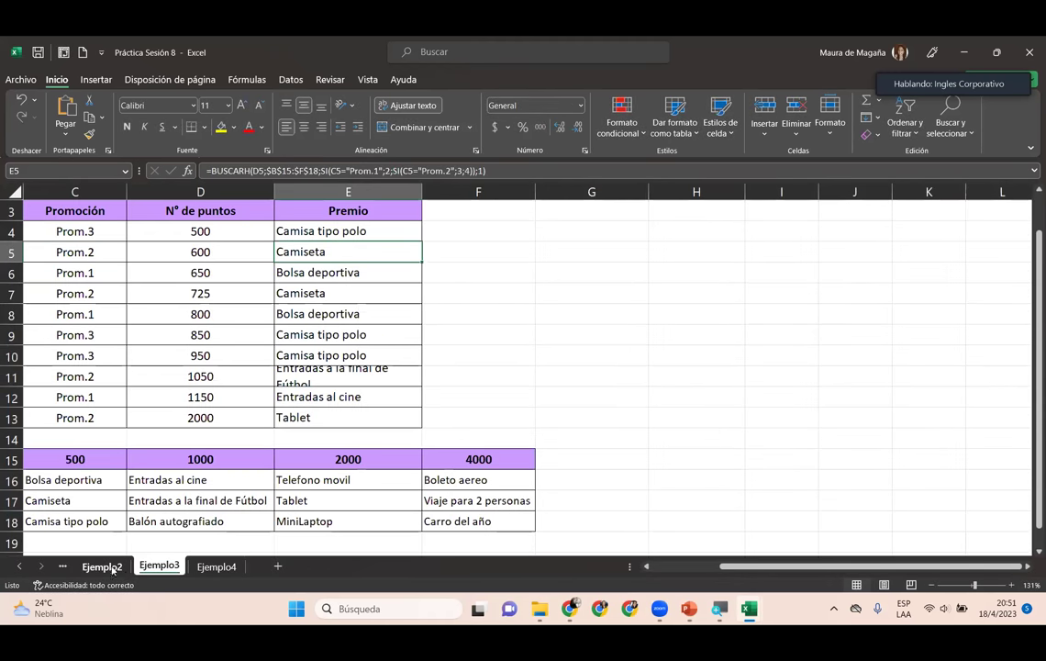
click(102, 566)
click(74, 569)
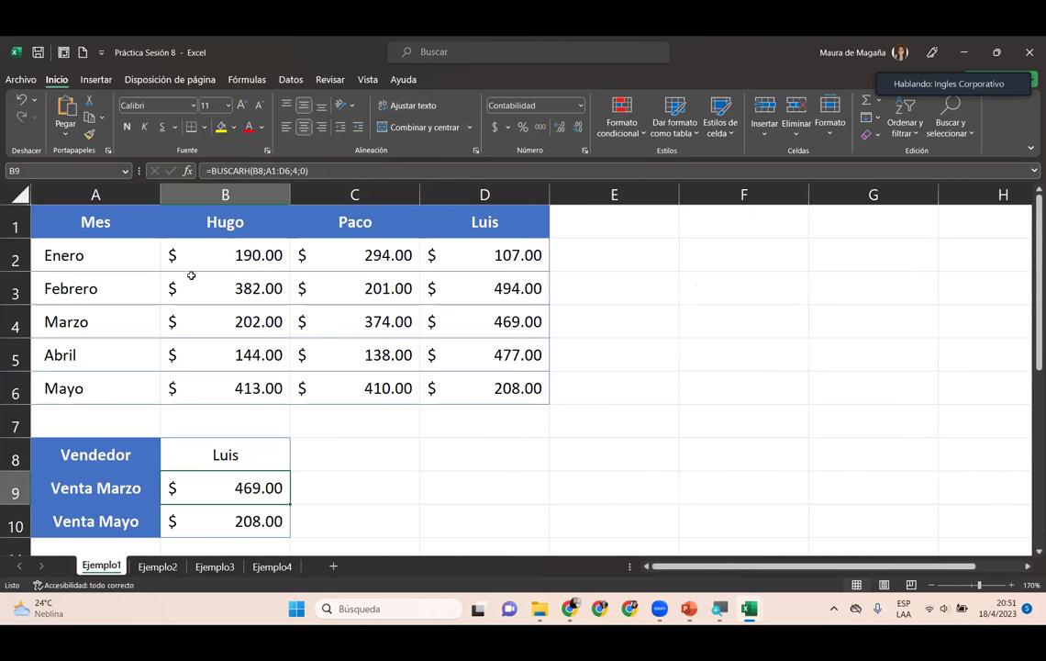
click(206, 454)
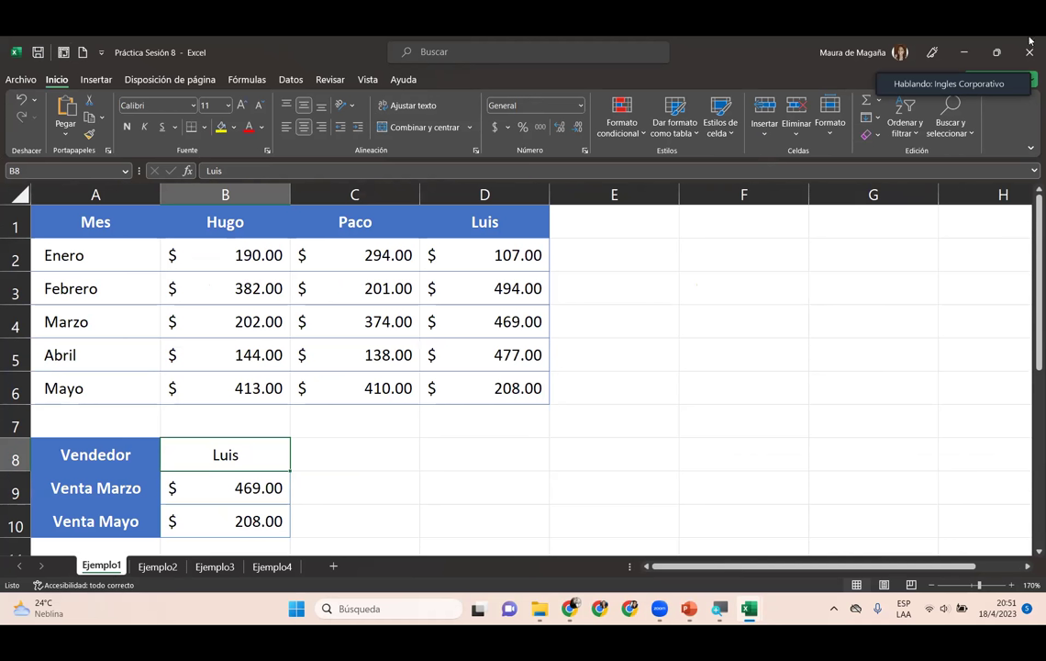
Back in the index workbook, test the SESIÓN 5 link and return via ÍNDICE
key(alt+Tab)
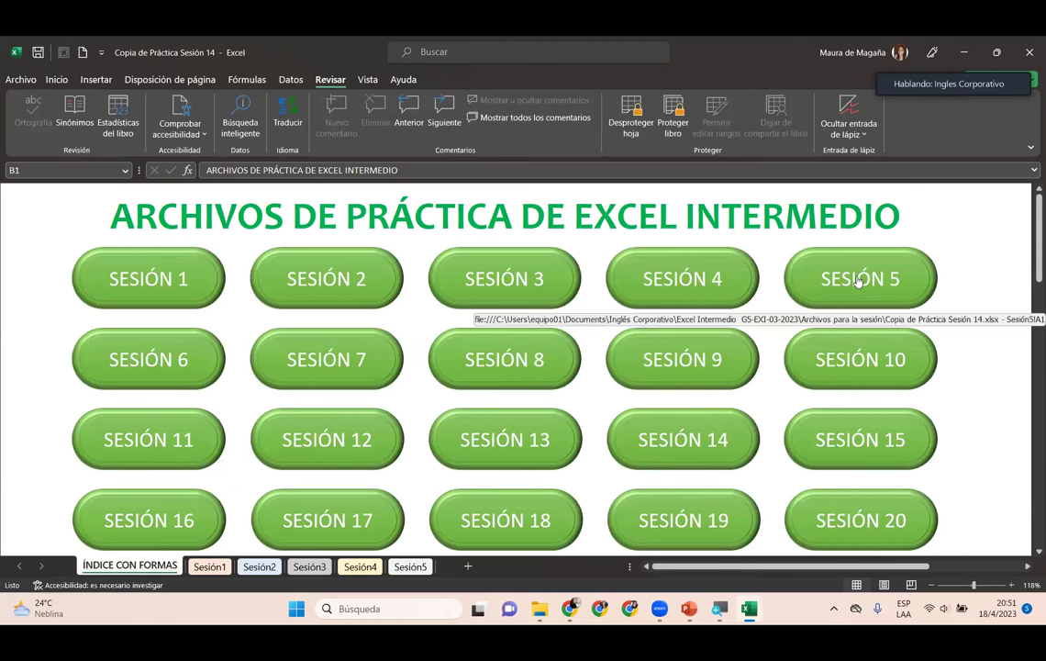
click(859, 279)
click(474, 225)
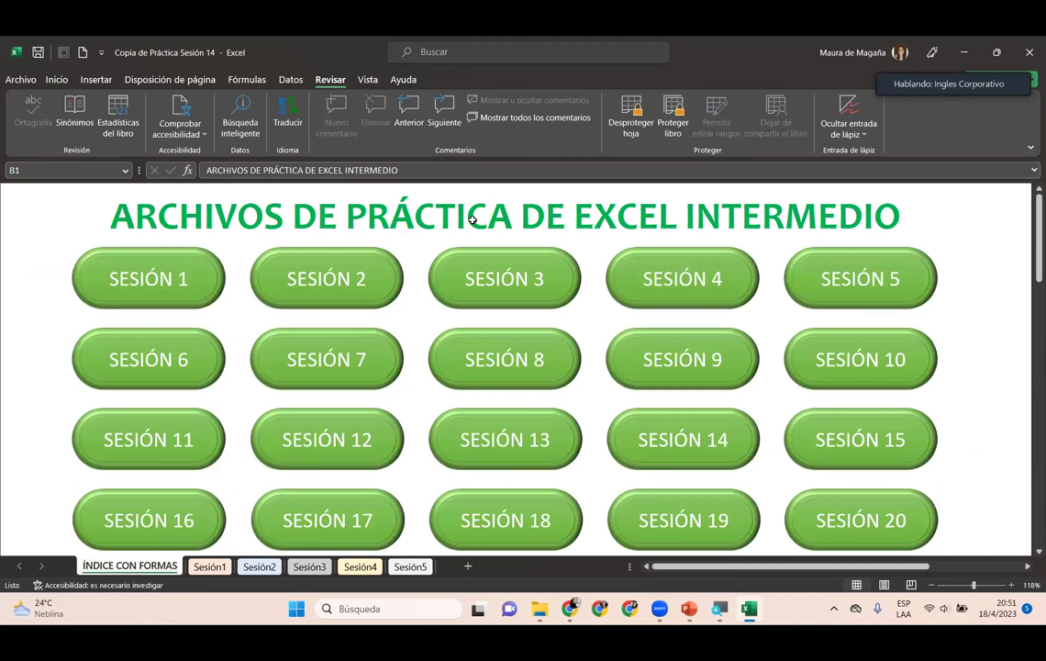
mouse_move(570, 626)
Go to the Sesión1 sheet and select the grades in E3:E10
click(206, 569)
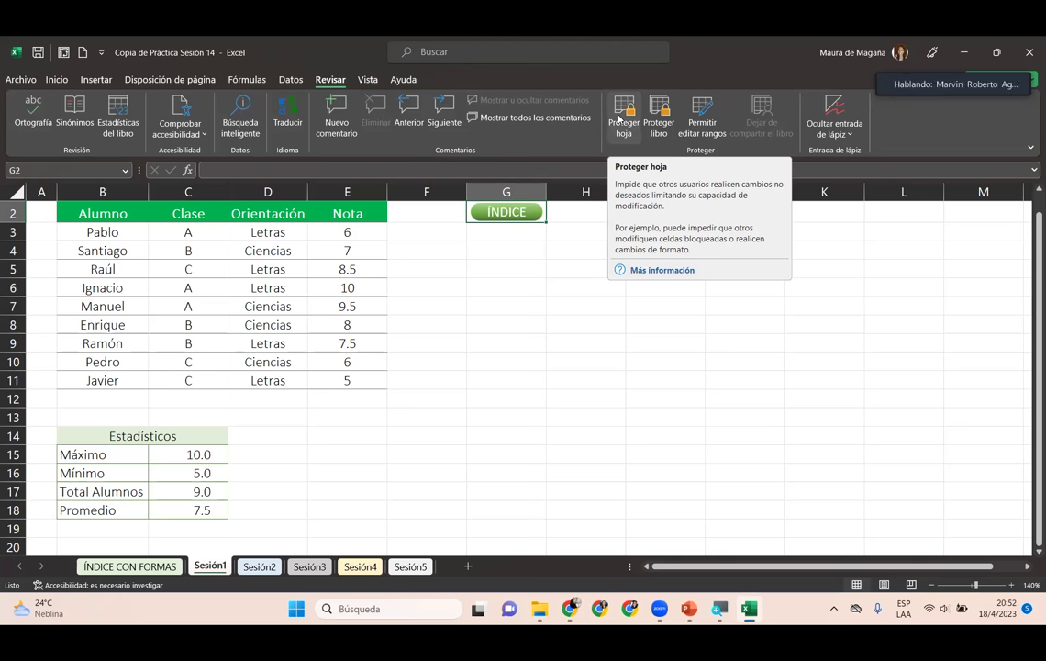
mouse_move(331, 233)
mouse_down()
mouse_move(332, 358)
mouse_move(345, 378)
mouse_up()
click(369, 236)
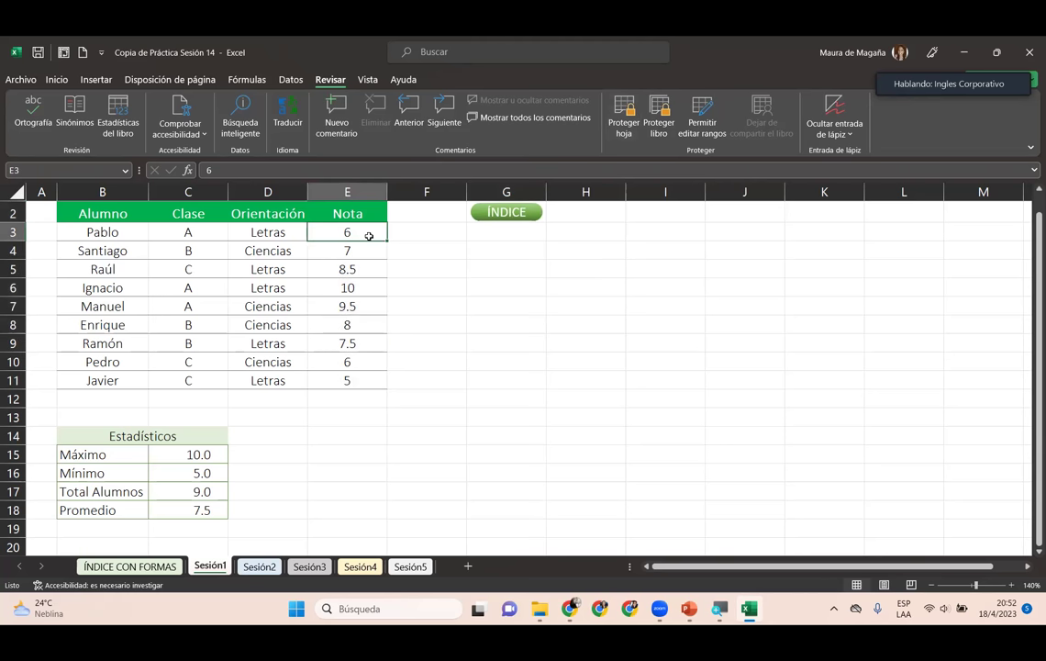
Protect the Sesión1 sheet with a password and confirm it
click(623, 128)
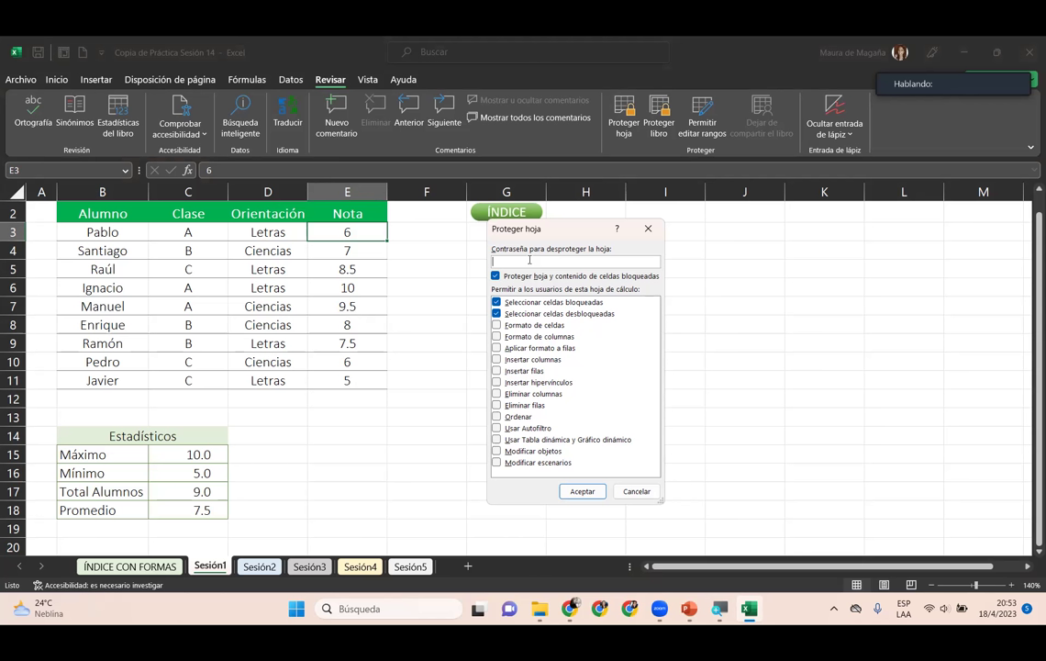
click(580, 491)
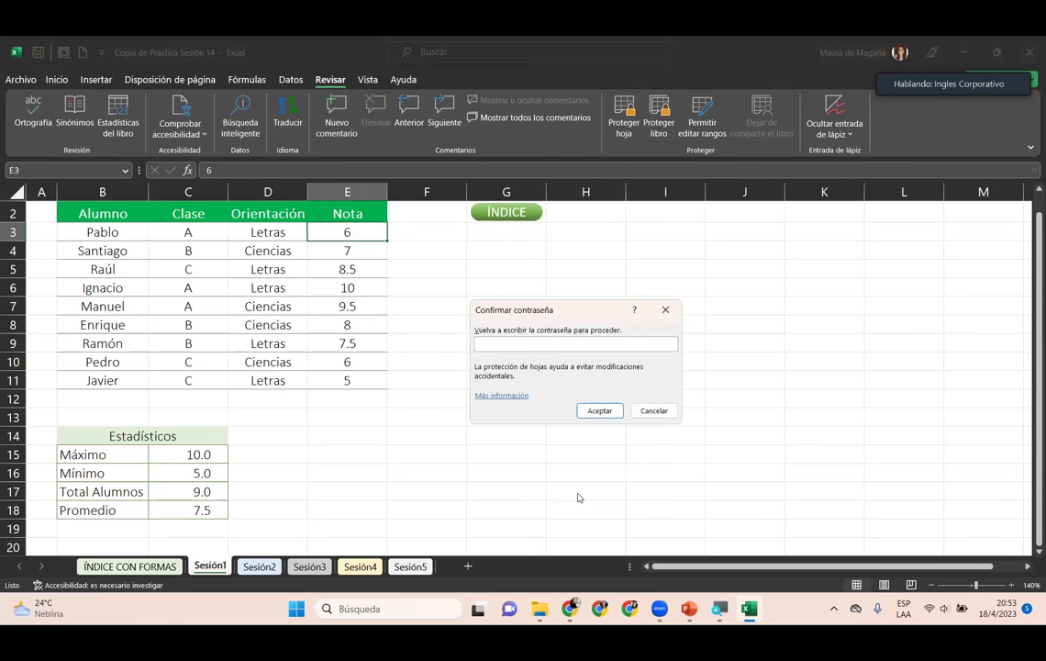
key(Return)
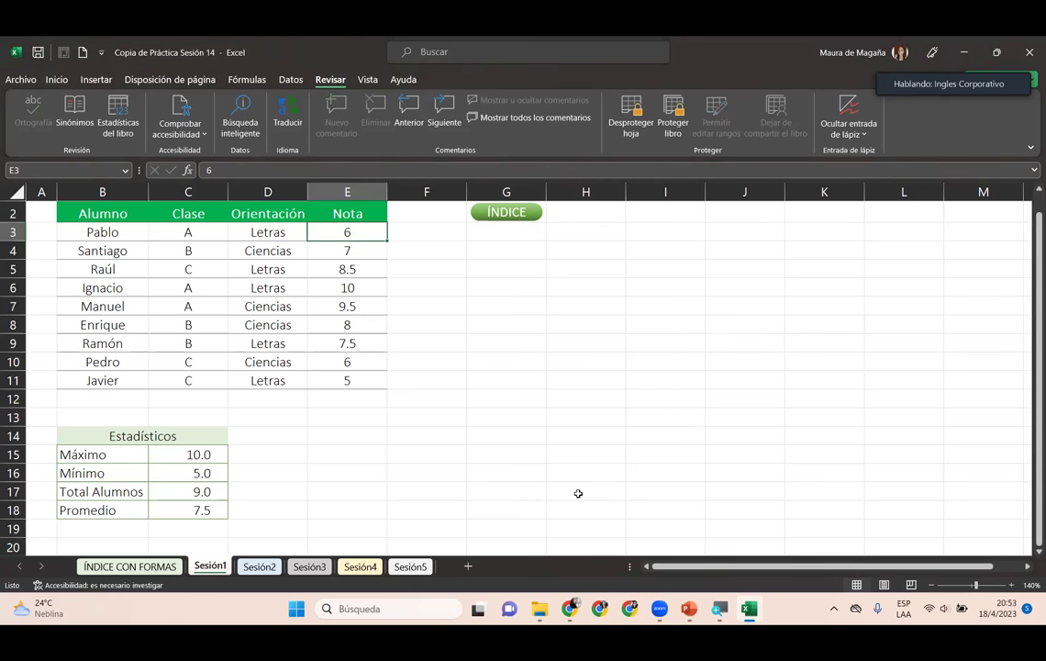
Password-protect the Sesión2 sheet, correcting a mistyped confirmation
click(260, 566)
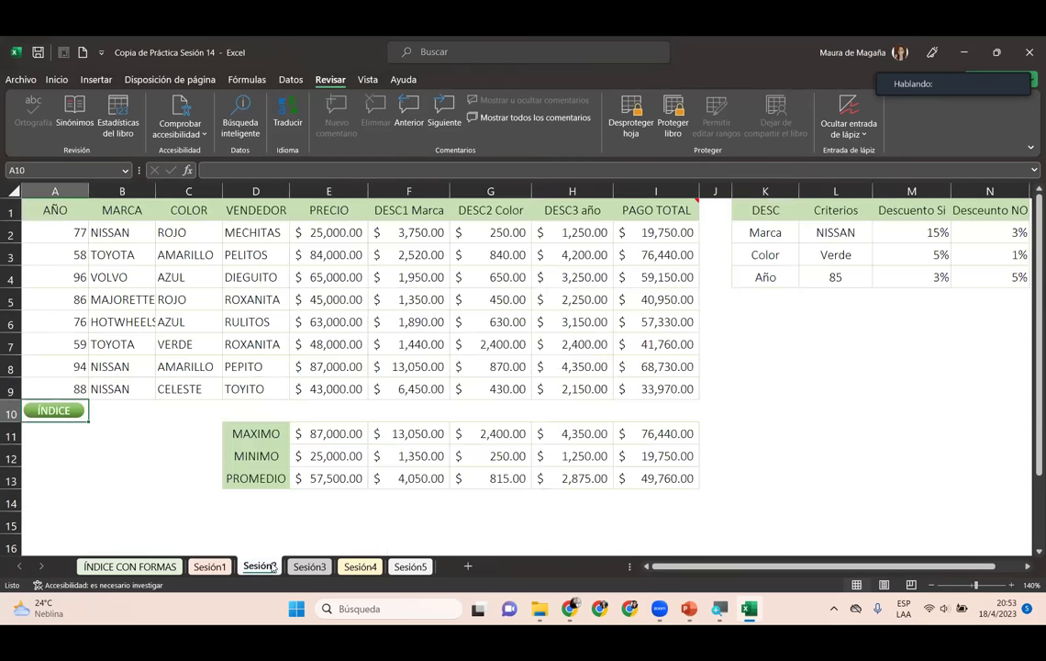
click(628, 117)
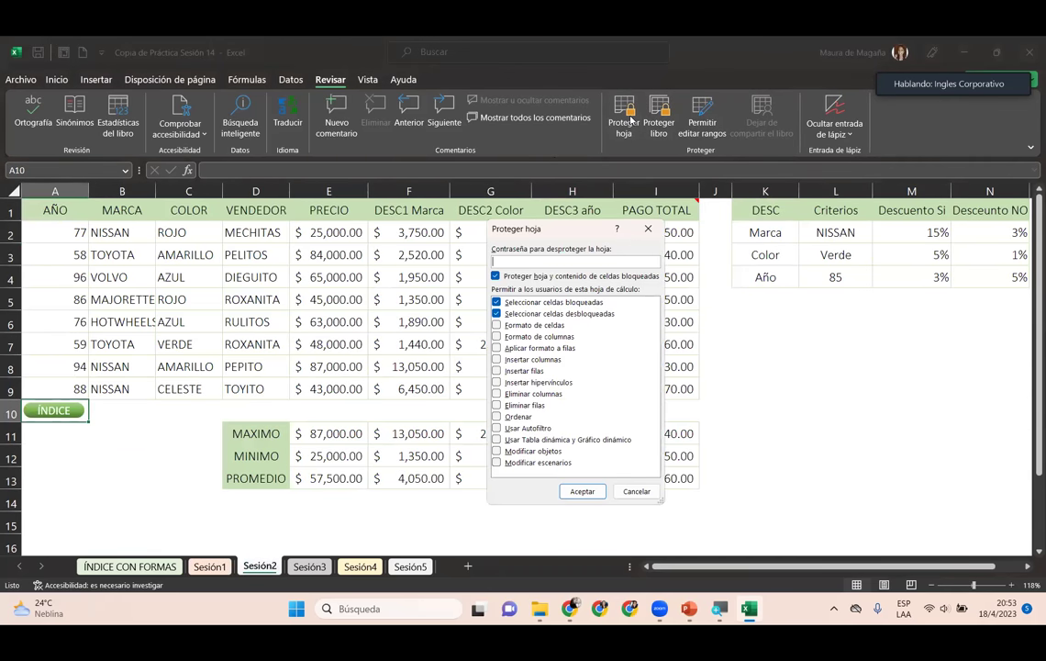
key(Return)
key(Return)
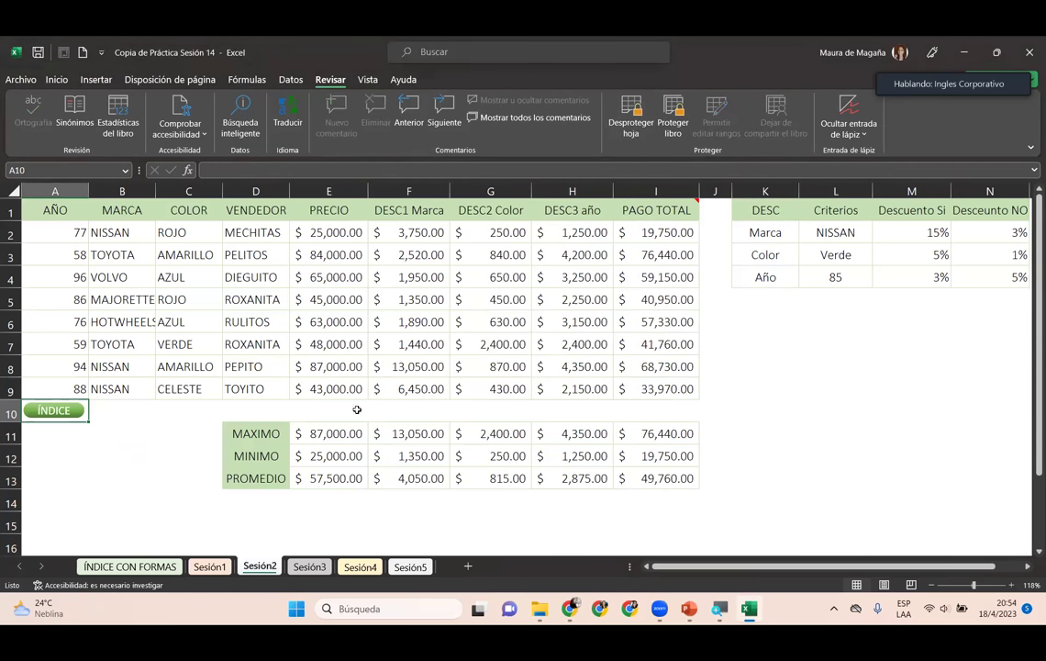
Password-protect the Sesión3 sheet
click(312, 567)
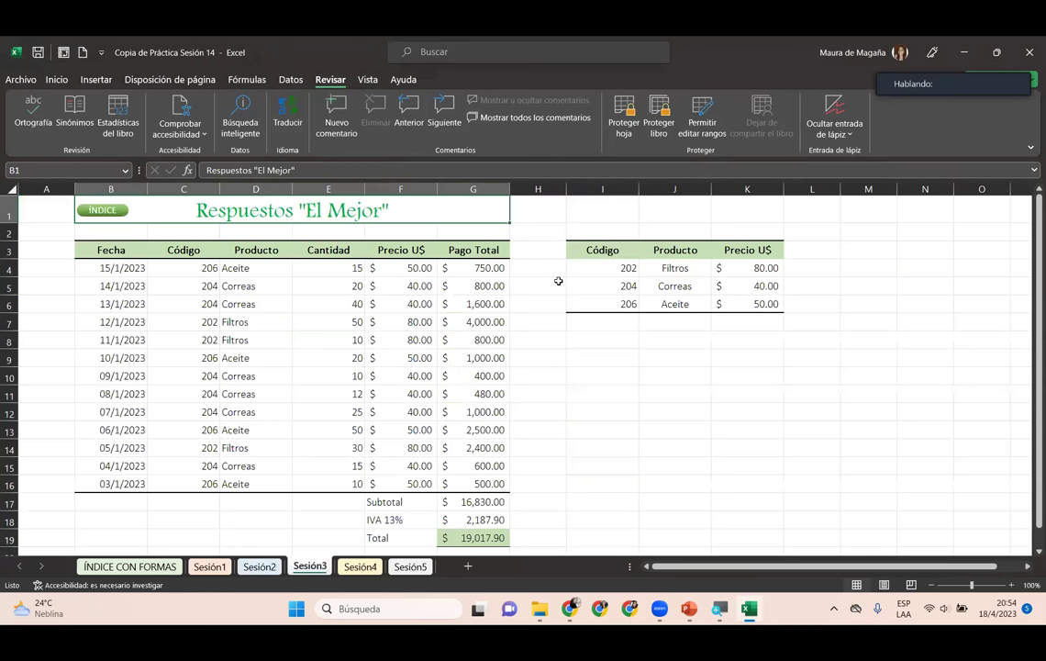
click(627, 122)
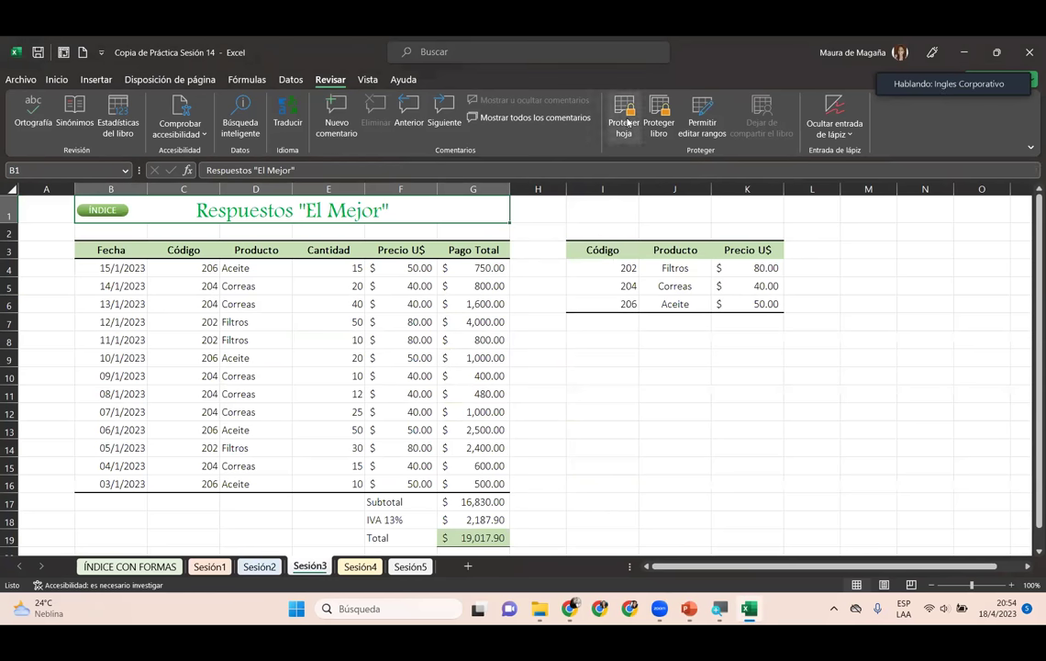
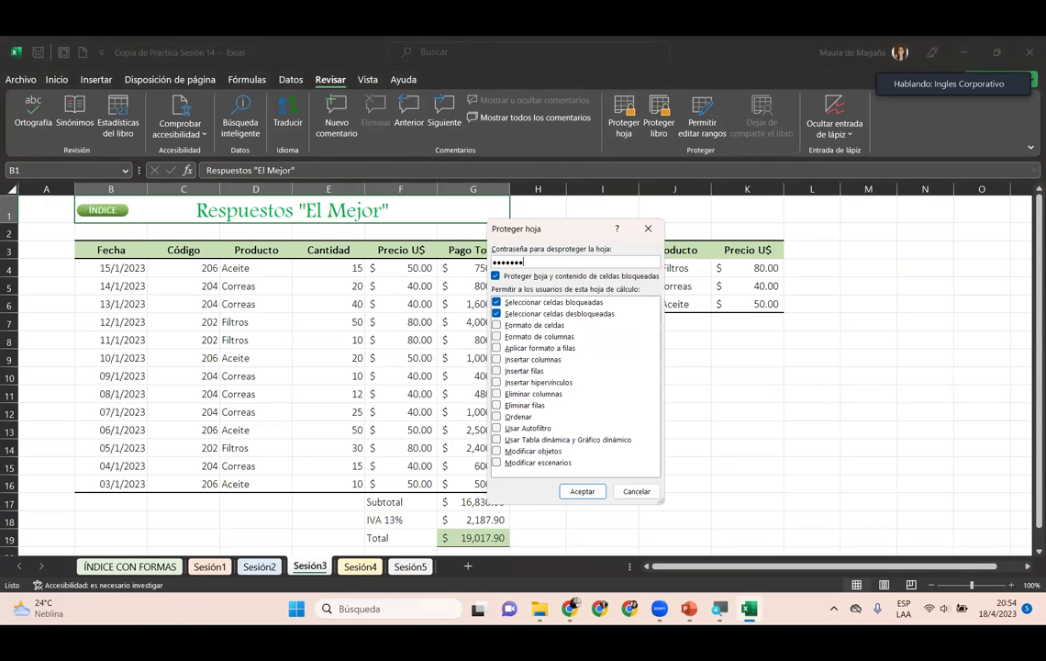
key(Return)
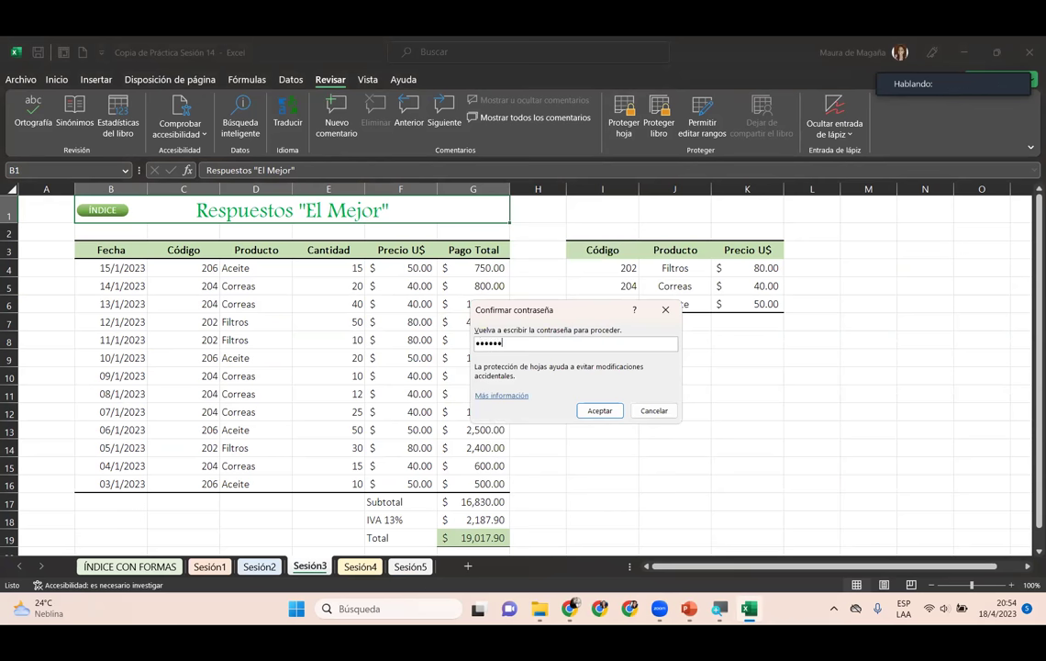
key(Return)
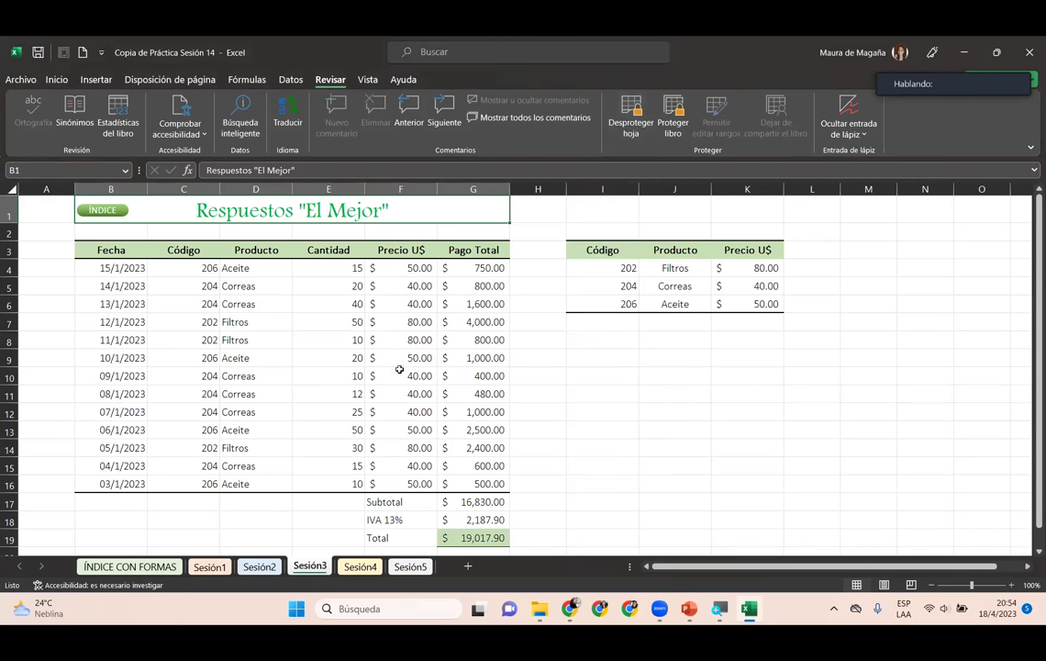
Password-protect the Sesión4 sheet
click(362, 566)
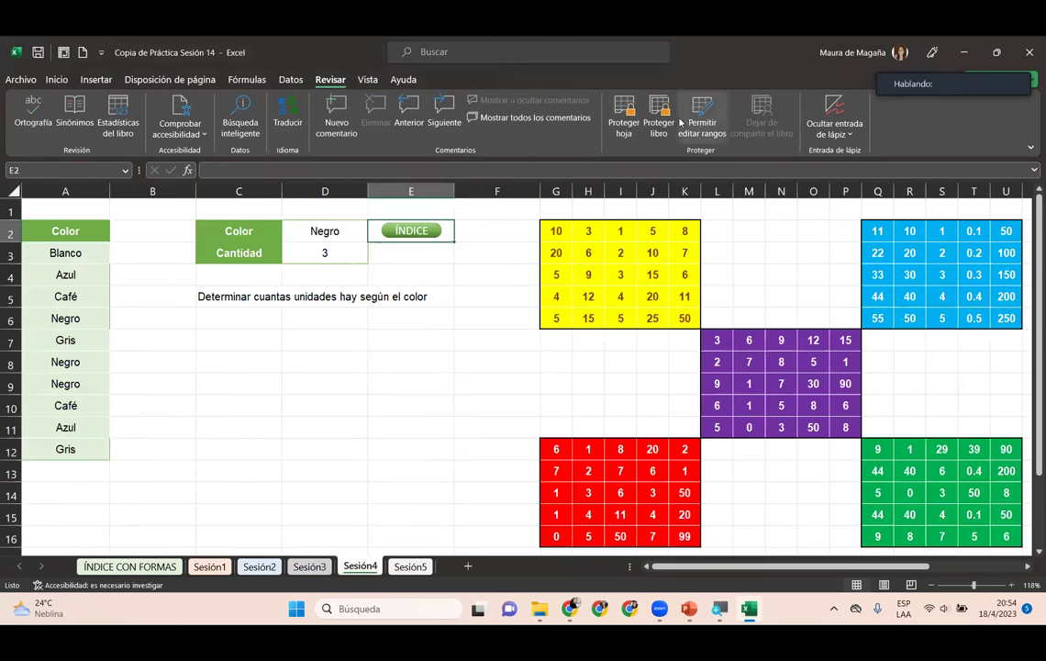
click(624, 114)
key(Return)
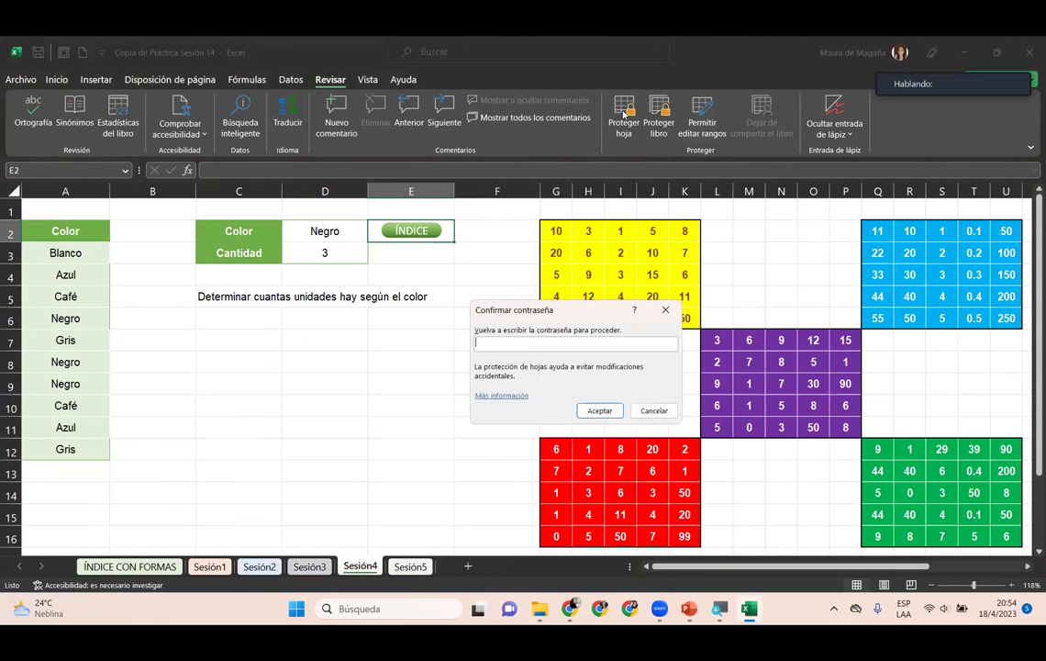
key(Return)
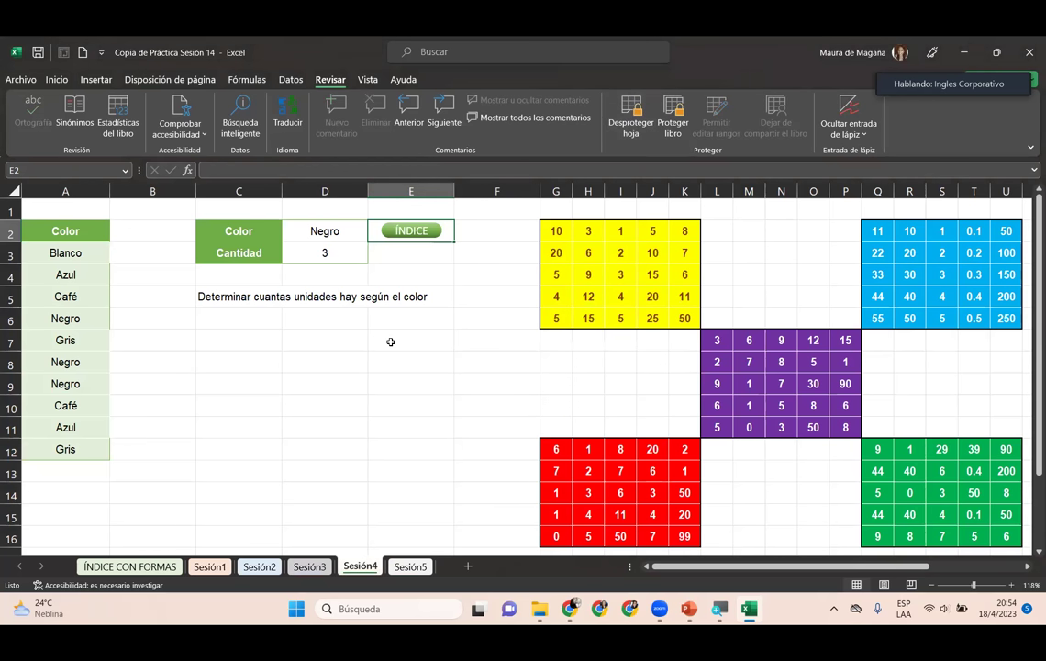
Password-protect Sesión5, check the C3 multiplication formula, and return to ÍNDICE CON FORMAS
click(412, 566)
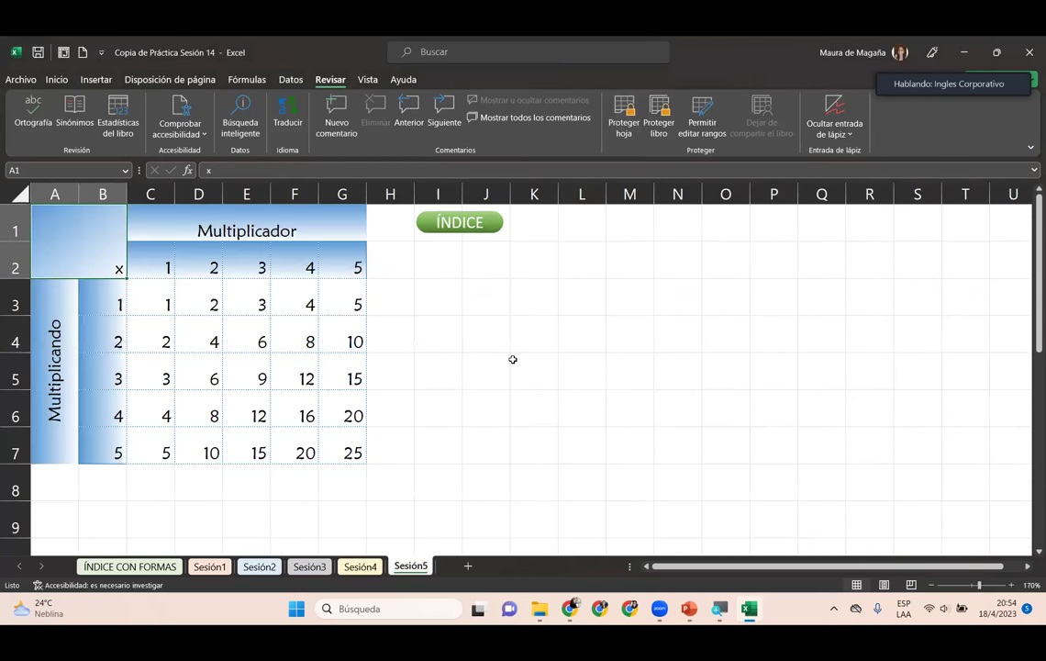
click(622, 105)
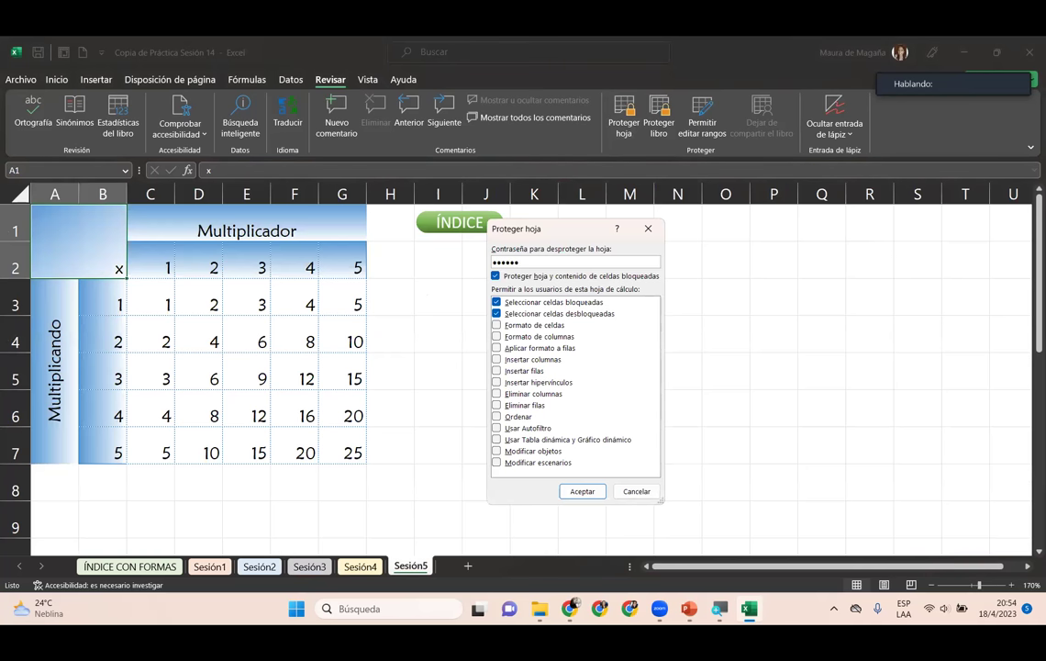
key(Return)
key(Return)
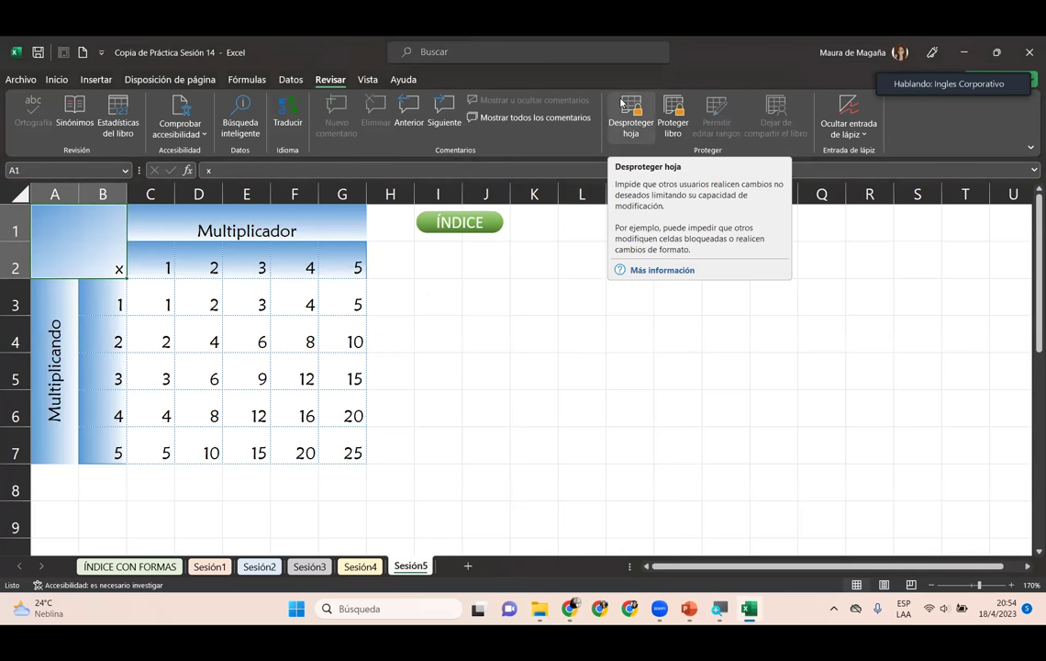
click(150, 297)
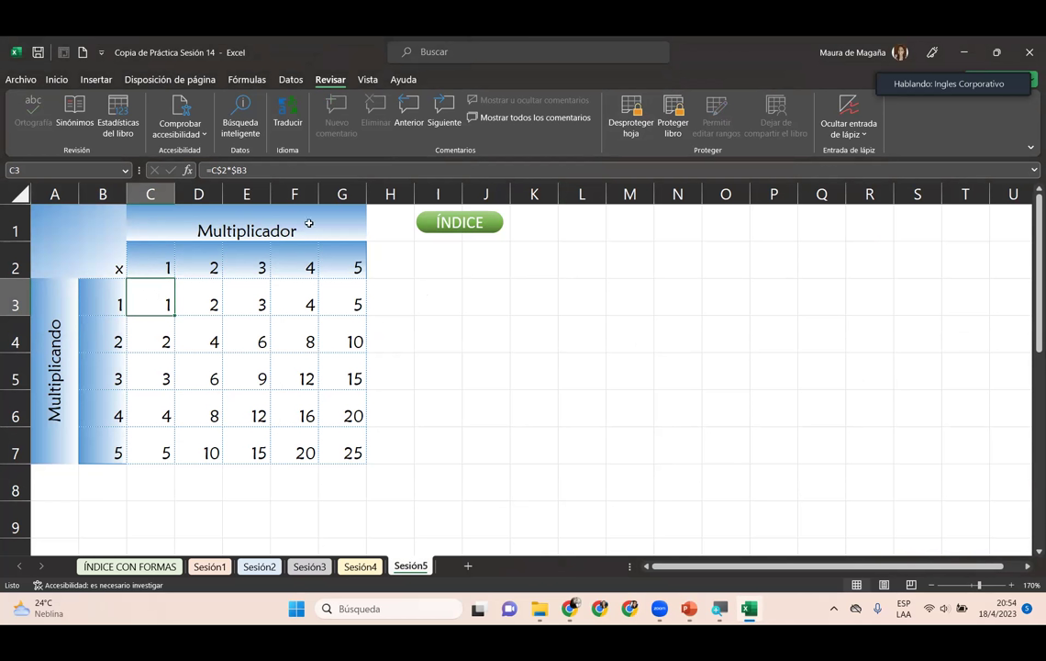
click(459, 224)
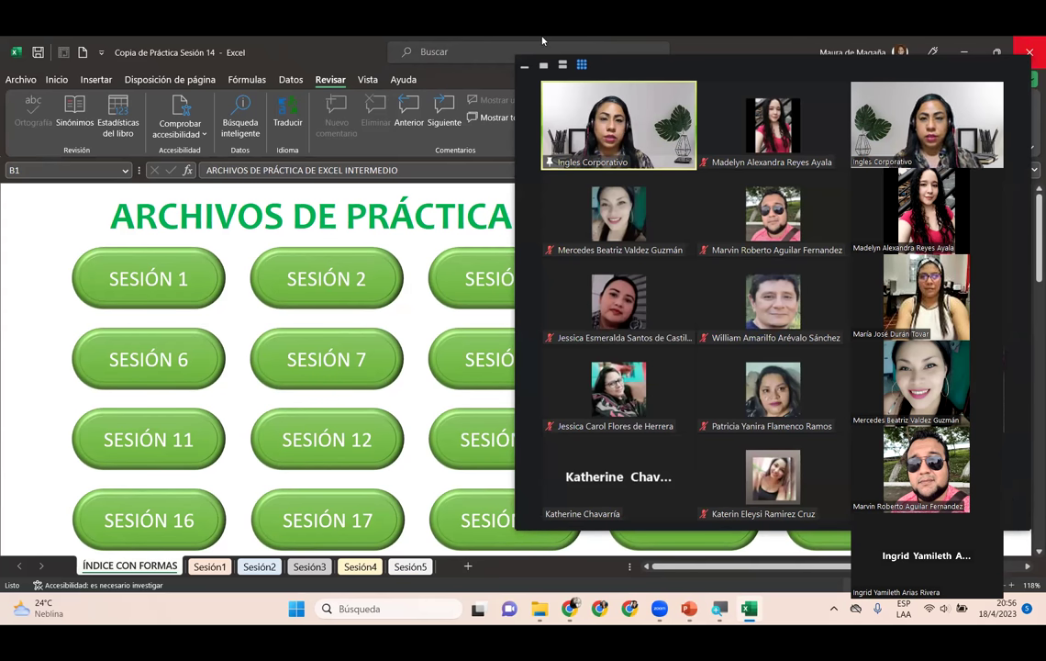
Open Zoom's extra meeting options and the own video tile menu, then dismiss it
click(707, 57)
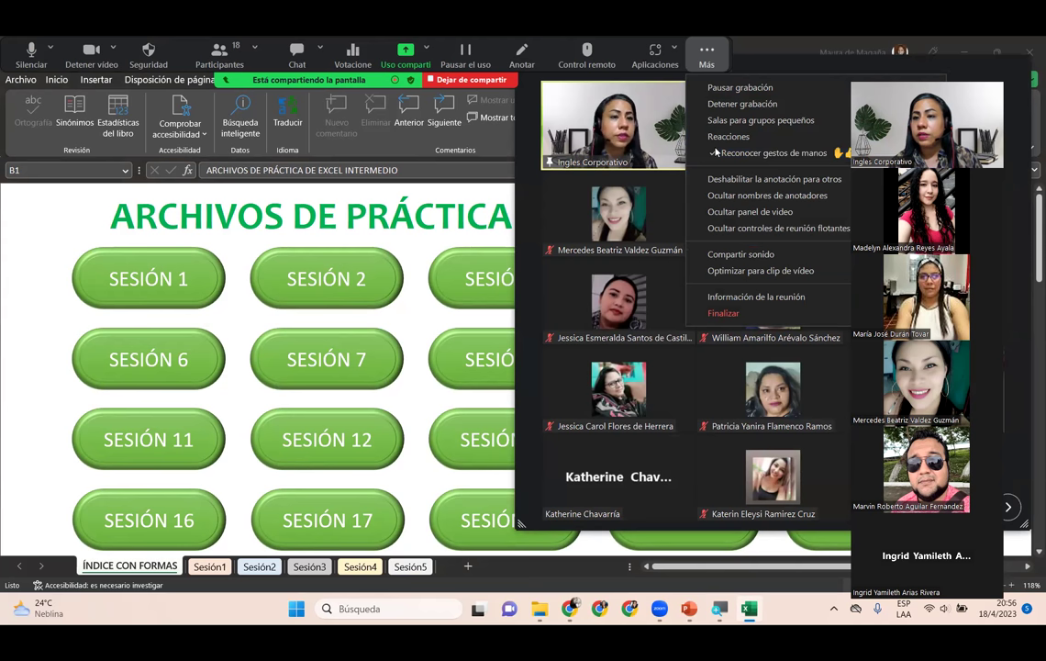
mouse_move(716, 152)
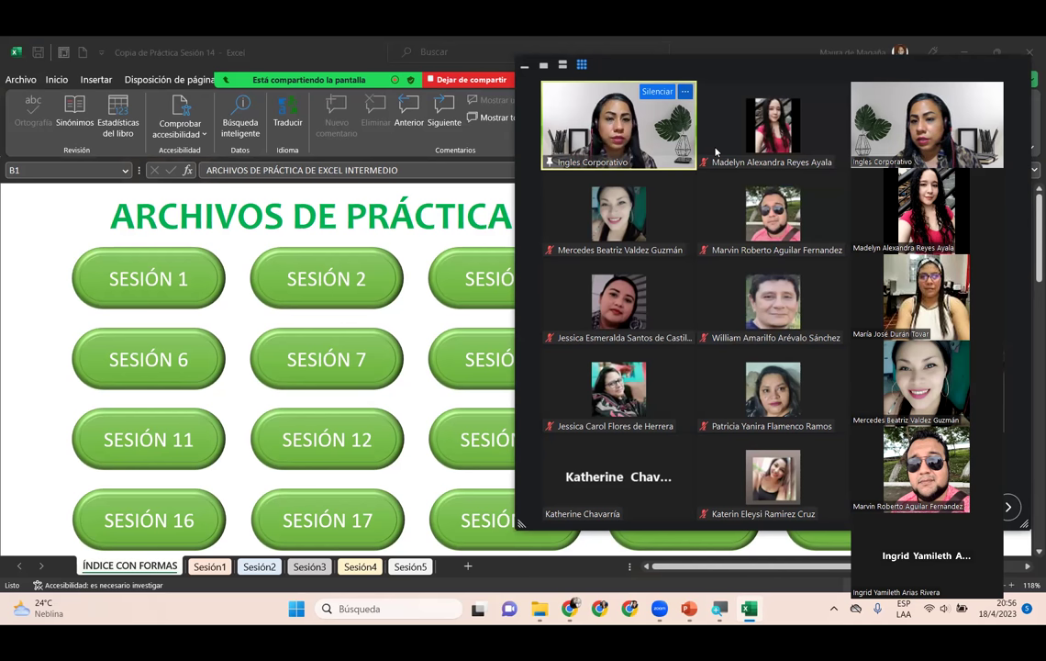
click(716, 152)
key(Down)
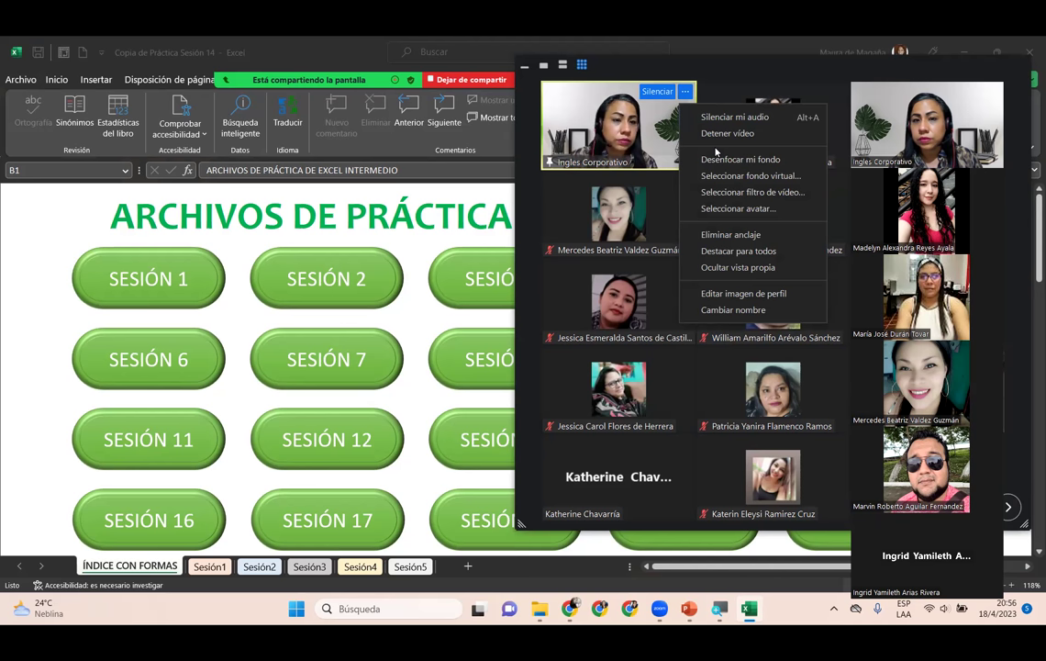
key(Escape)
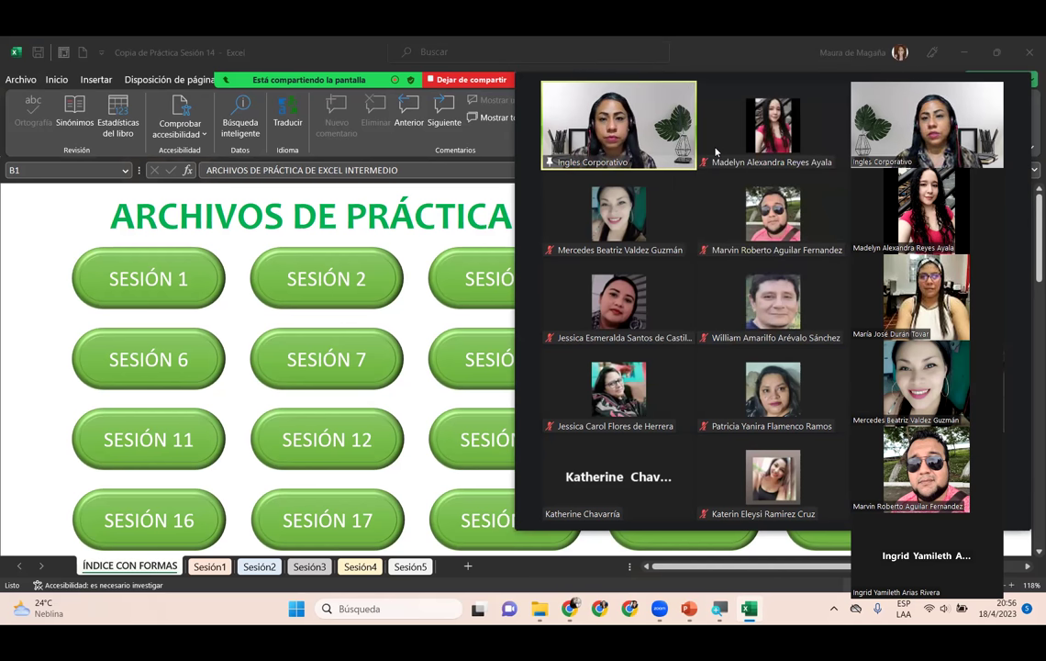
Shrink the gallery to a single speaker thumbnail and briefly reopen the meeting options
click(761, 53)
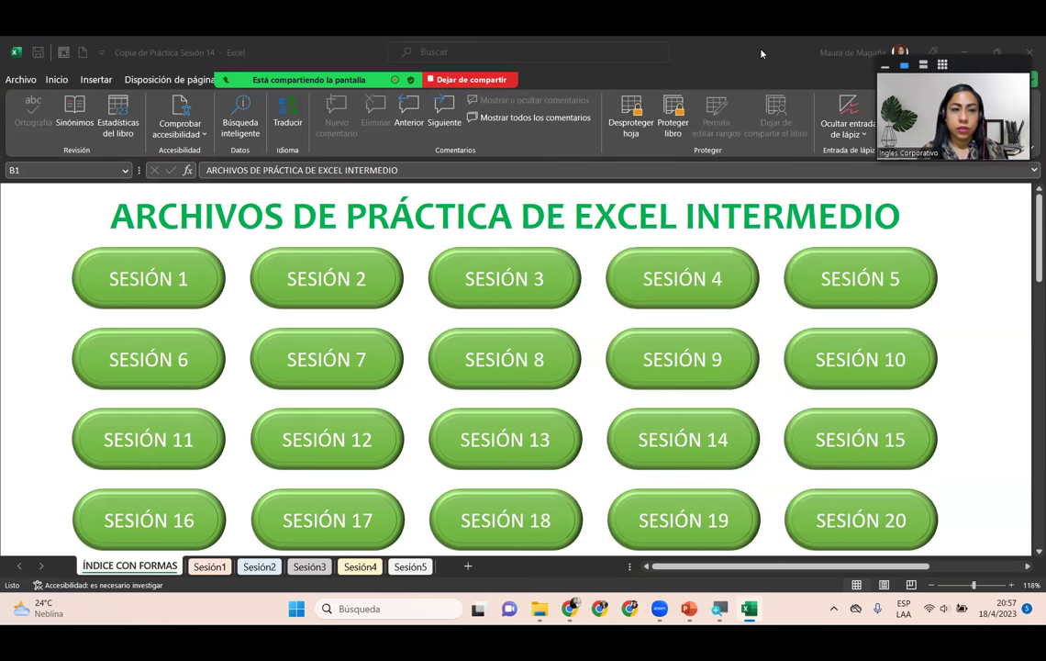
mouse_move(761, 53)
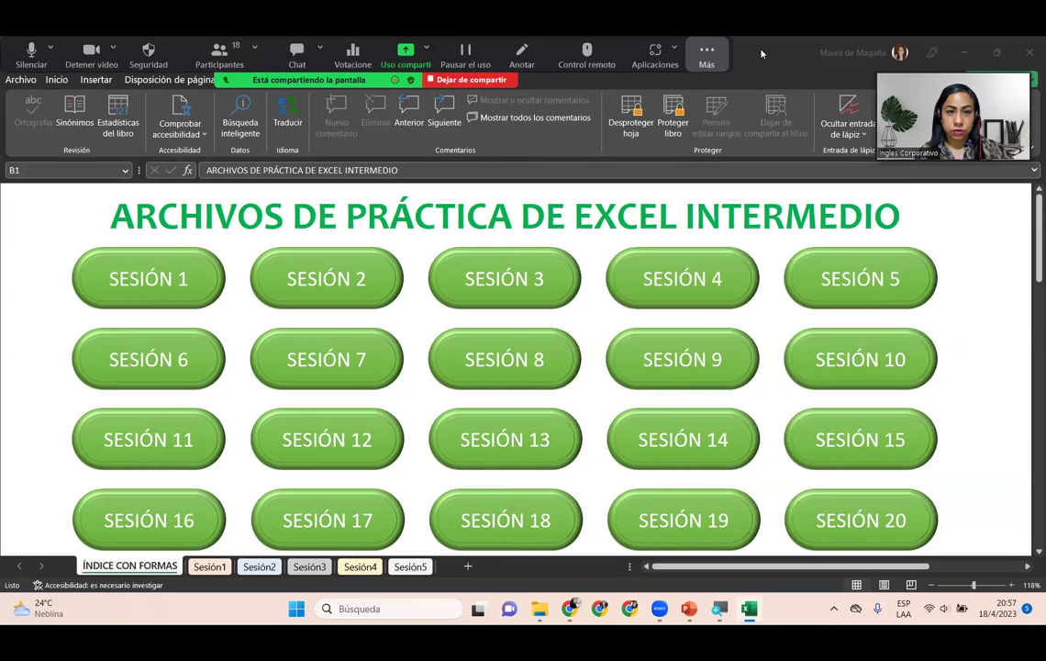
click(706, 53)
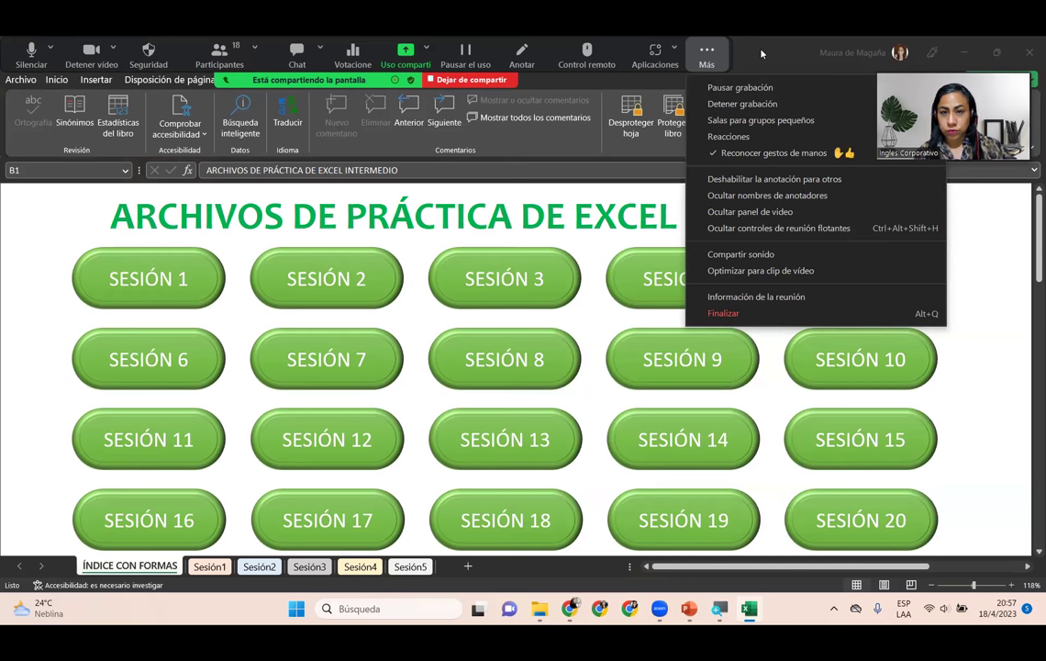
click(761, 54)
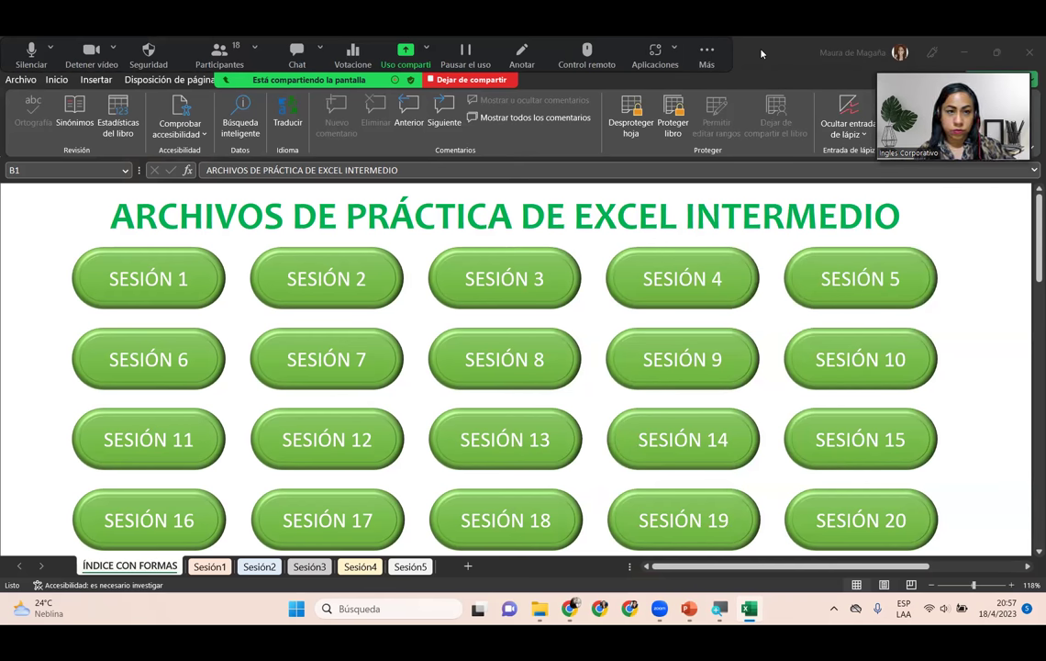
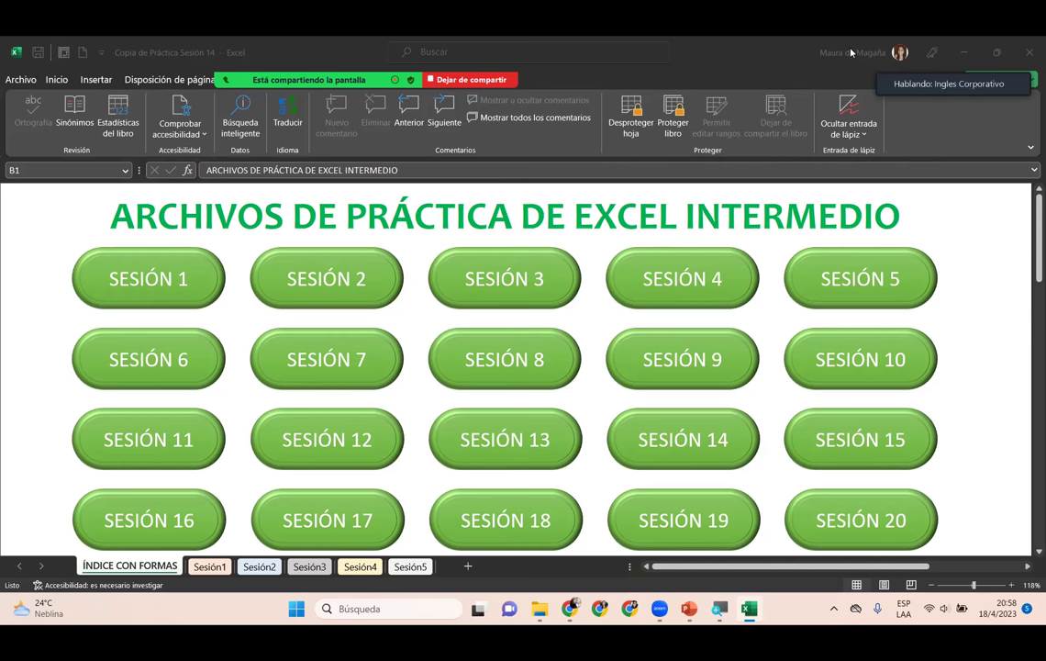
Open the Protect Workbook (Proteger libro) menu on the File > Info page
click(949, 83)
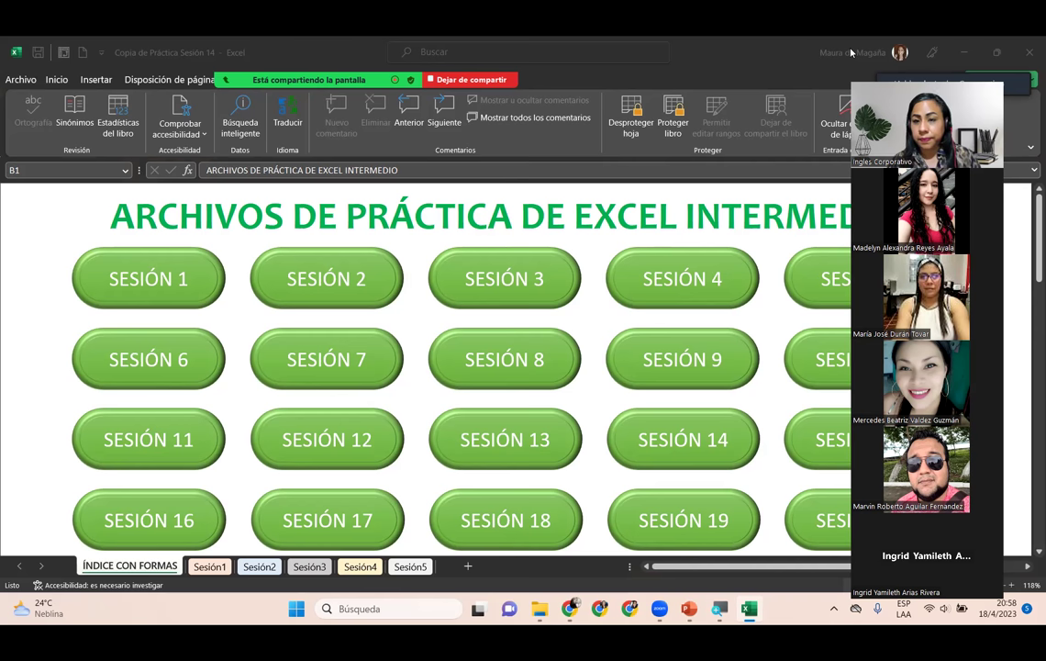
click(915, 85)
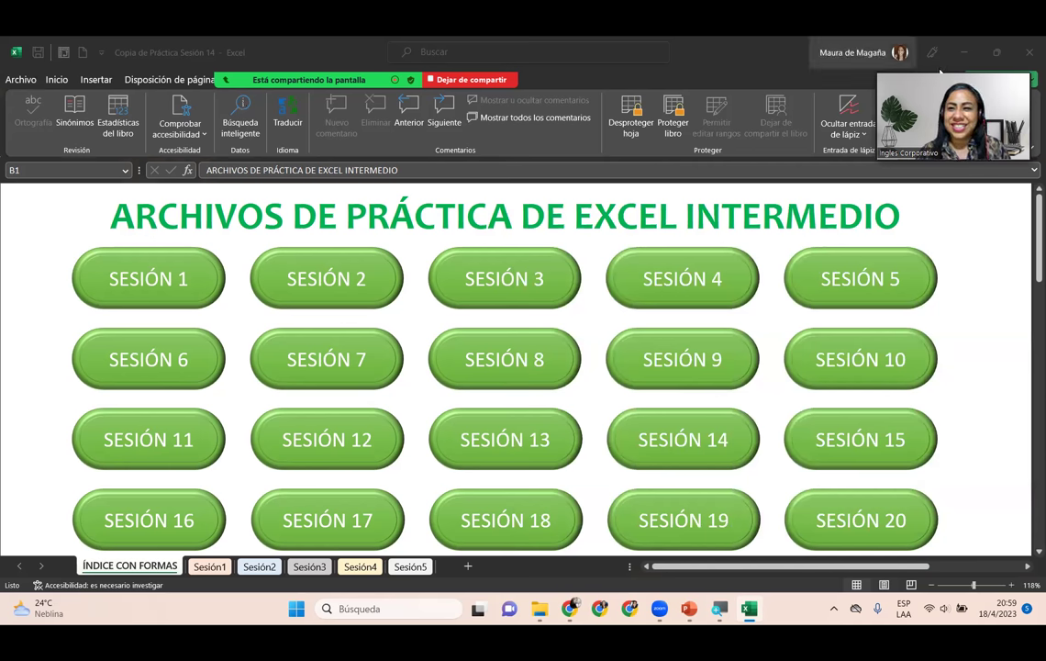
click(27, 80)
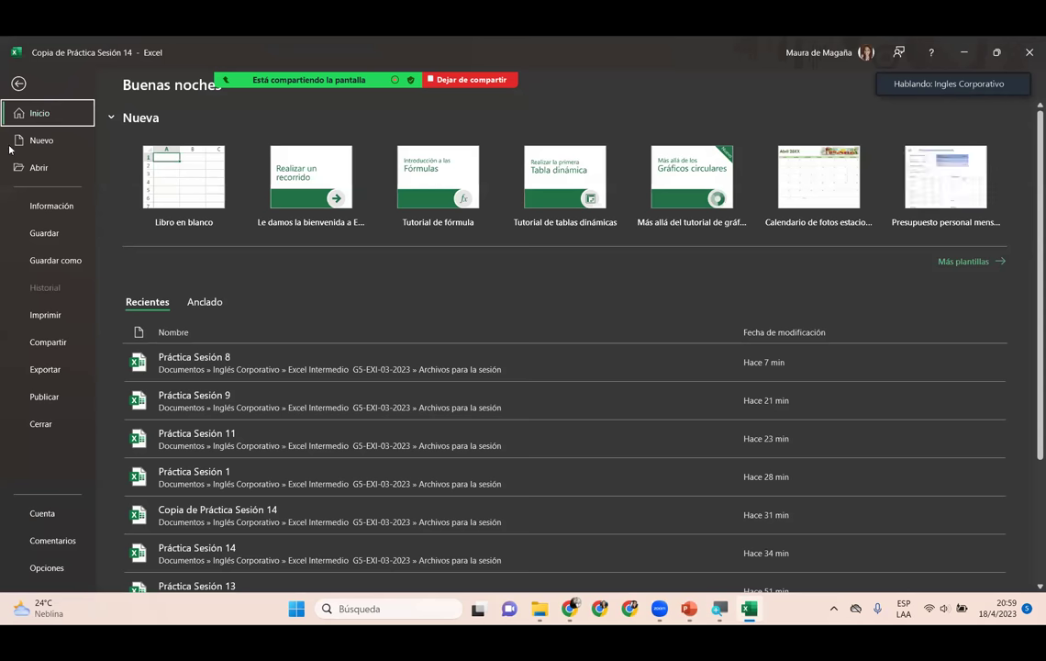
click(76, 208)
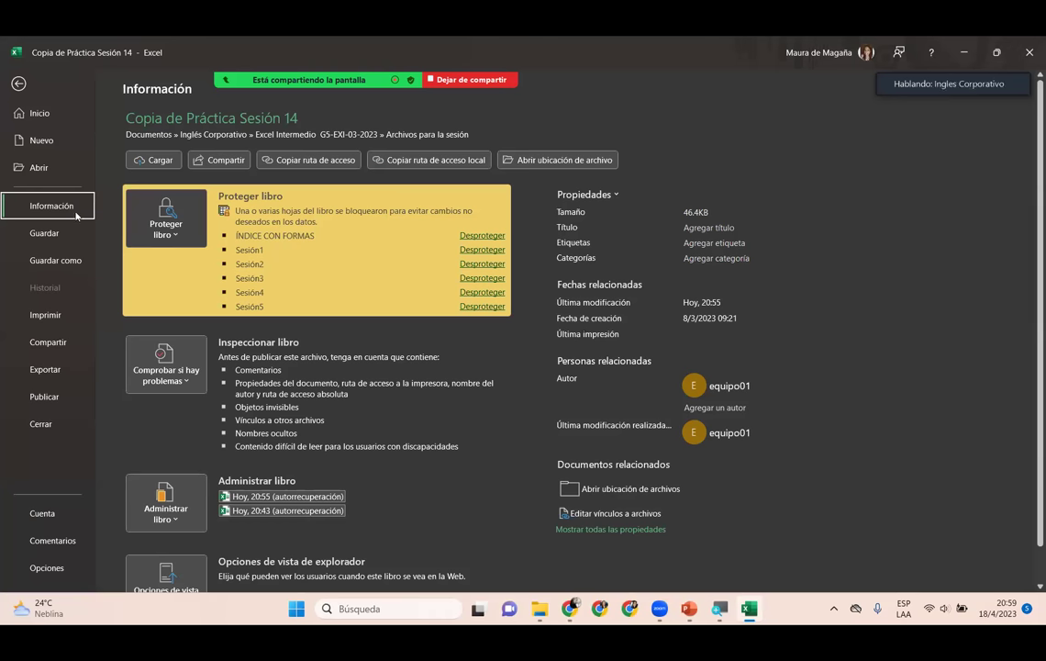
click(182, 235)
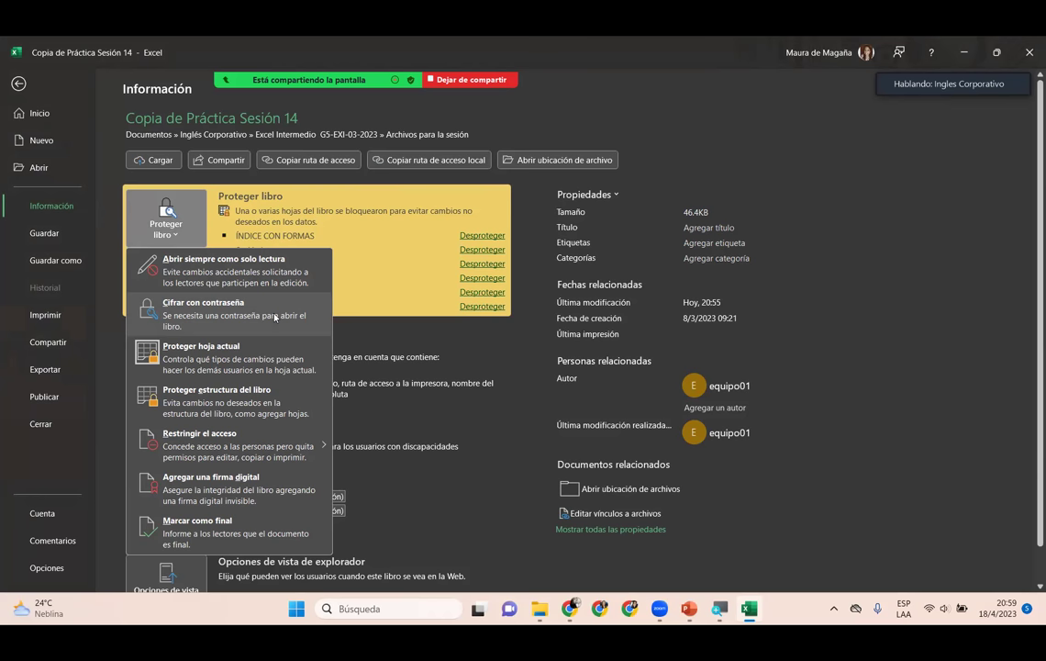
Encrypt the workbook with a password, entering it and retyping it to confirm
click(274, 316)
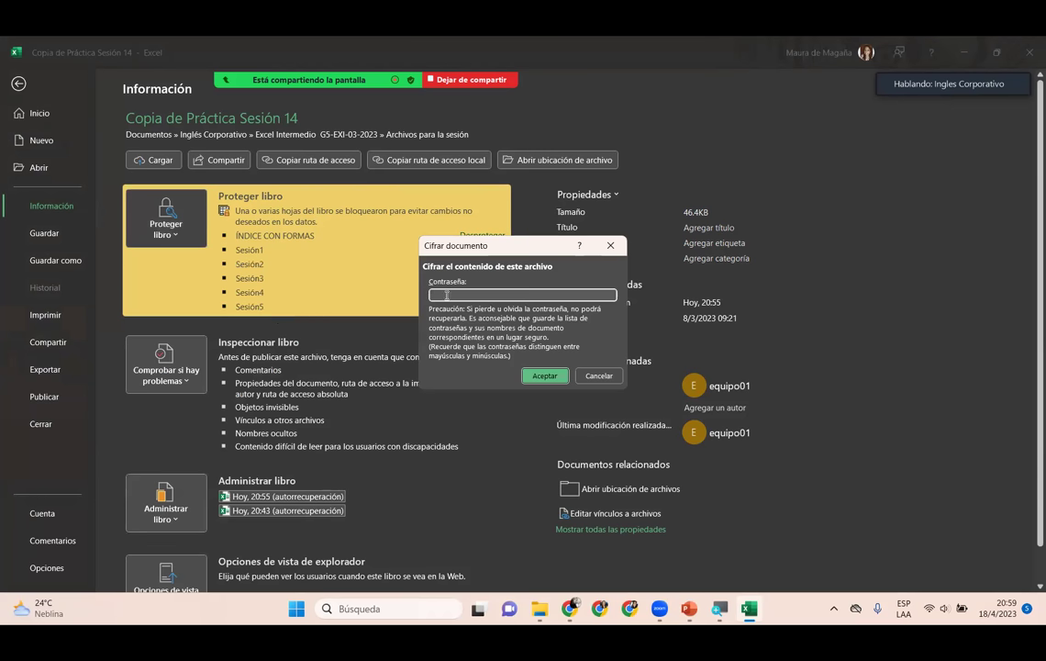
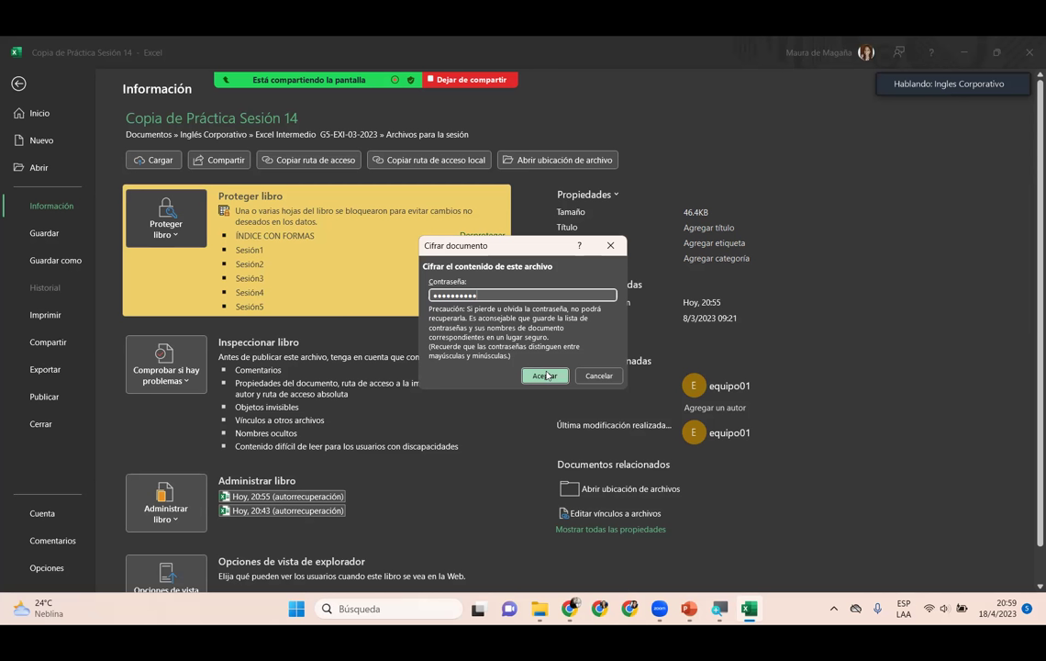
click(546, 375)
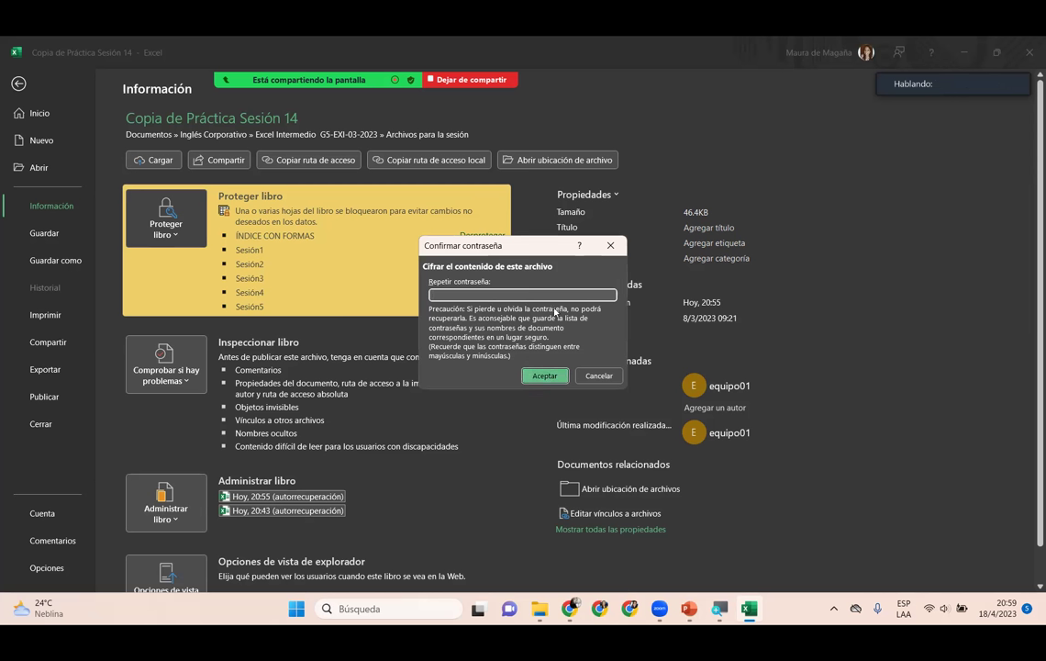
key(Return)
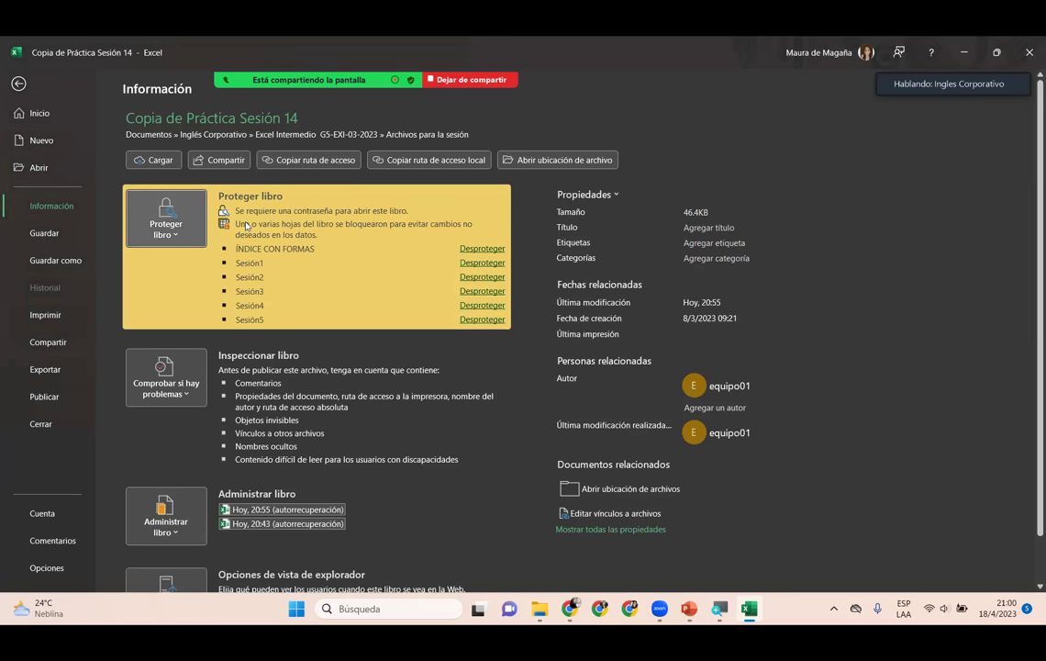
Set the workbook to Always Open Read-Only, then mark it as final and confirm
click(173, 238)
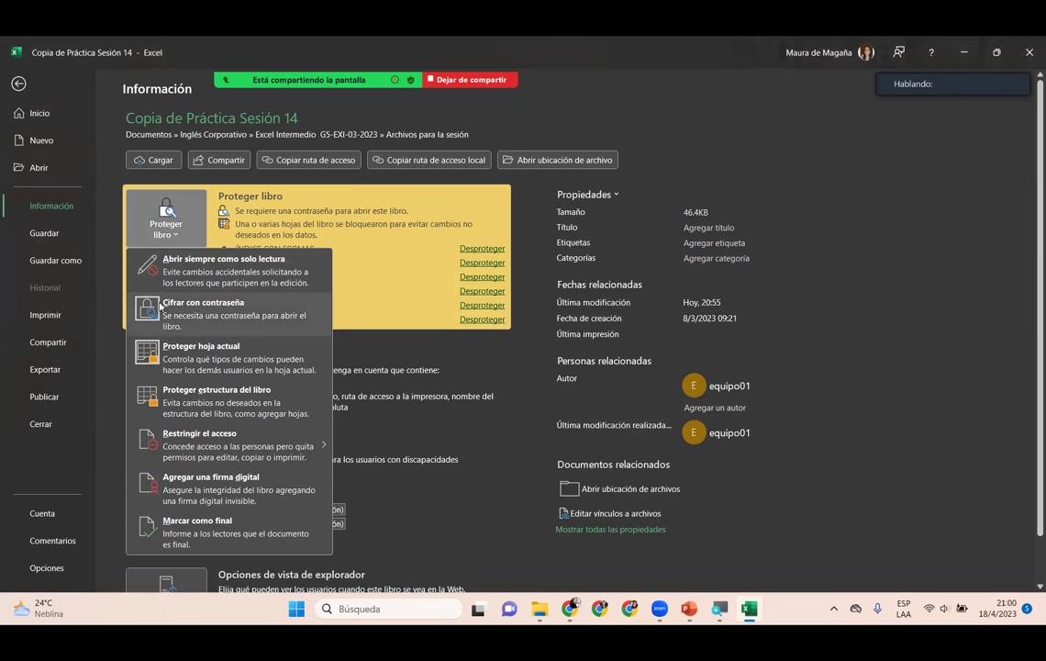
click(258, 276)
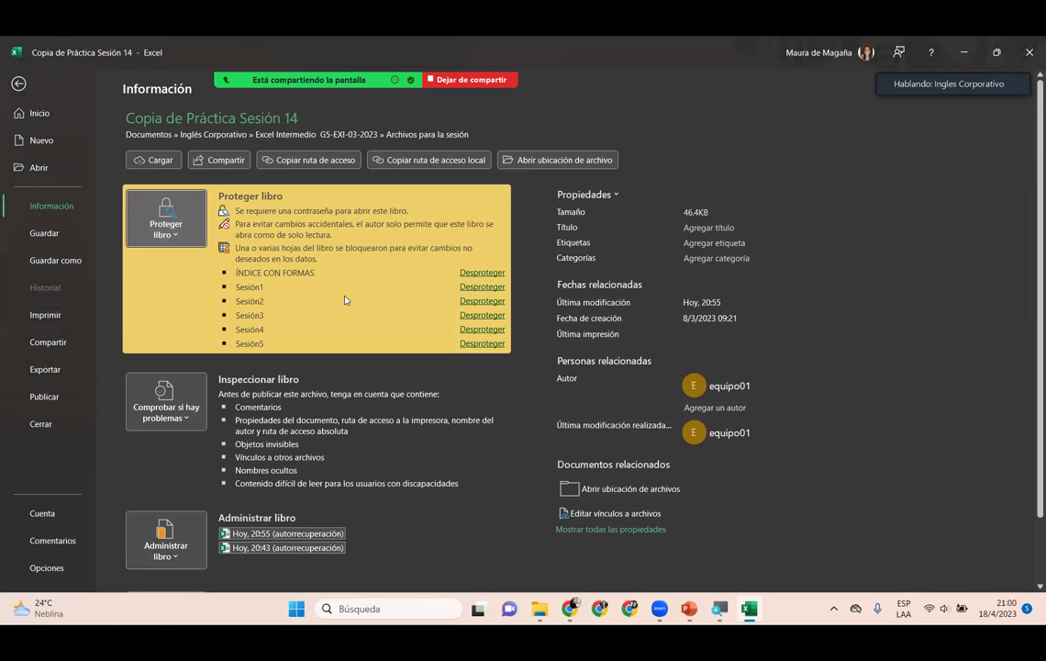
click(170, 235)
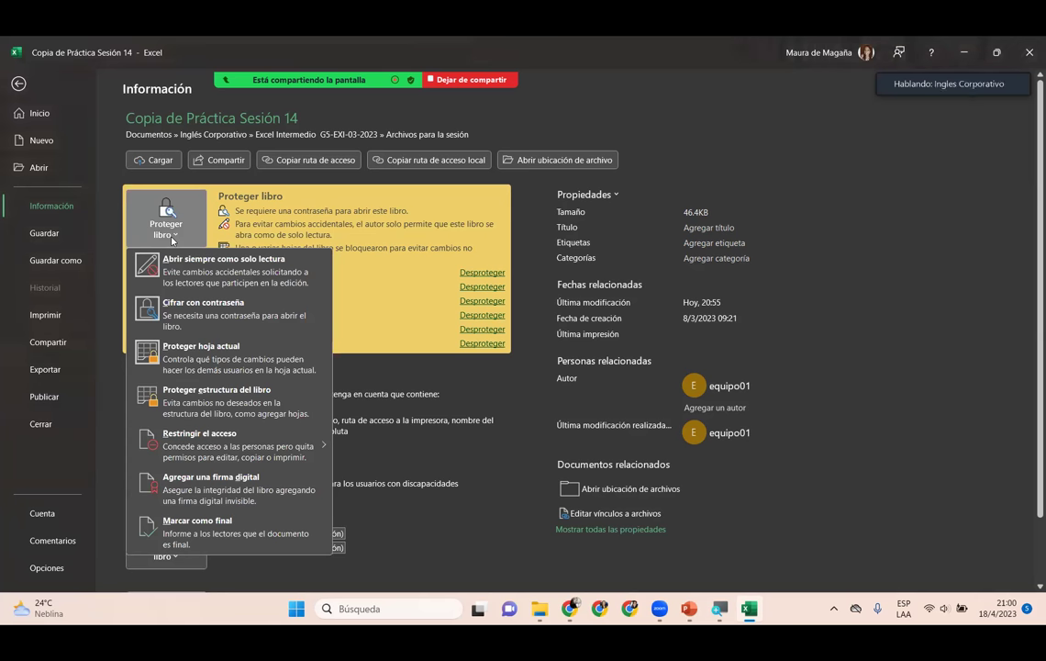
click(264, 536)
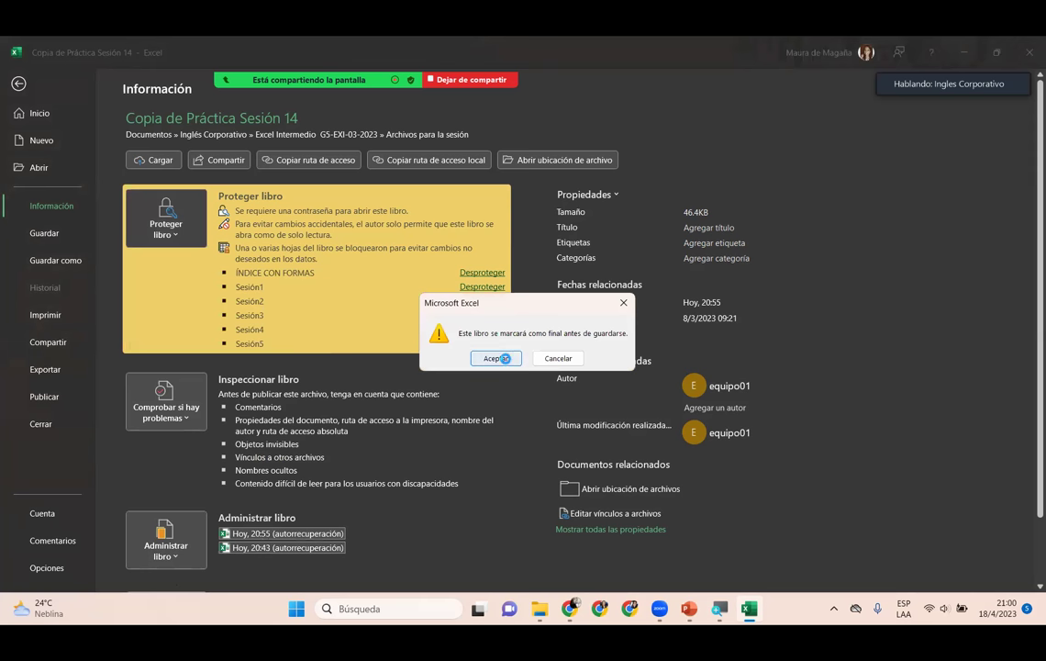
click(495, 357)
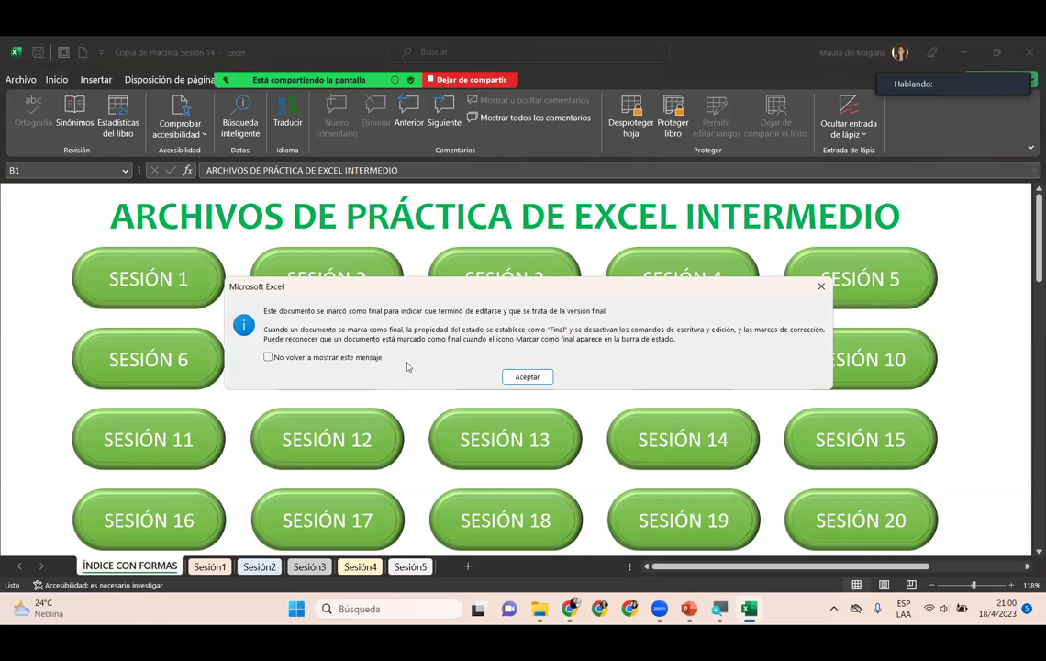
Dismiss the Mark as Final notice and try switching to the Sesión1 sheet
click(525, 376)
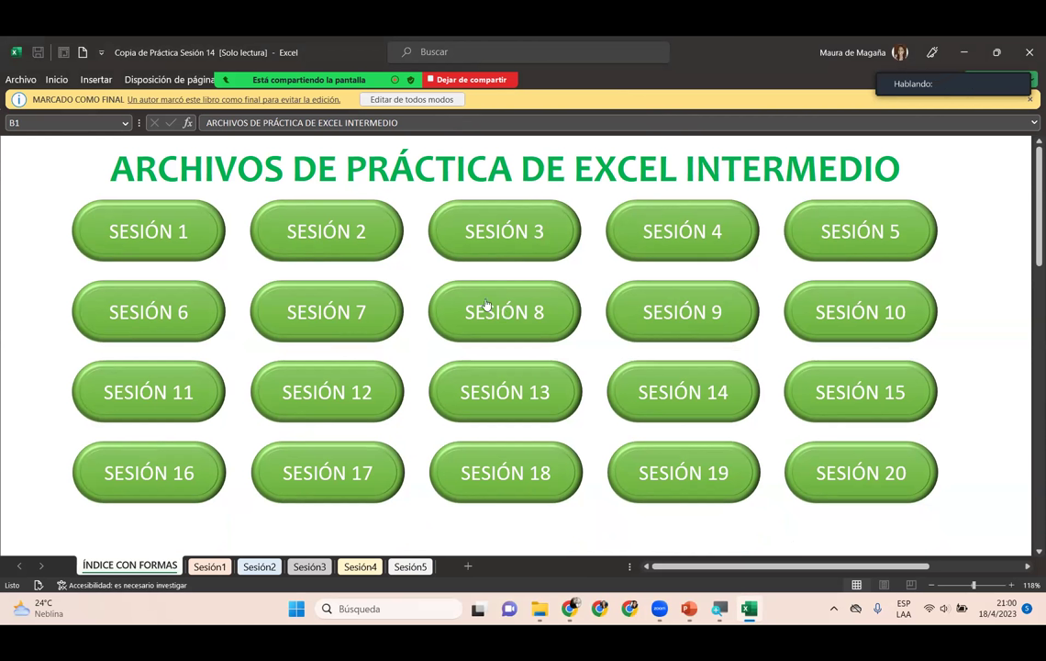
click(213, 568)
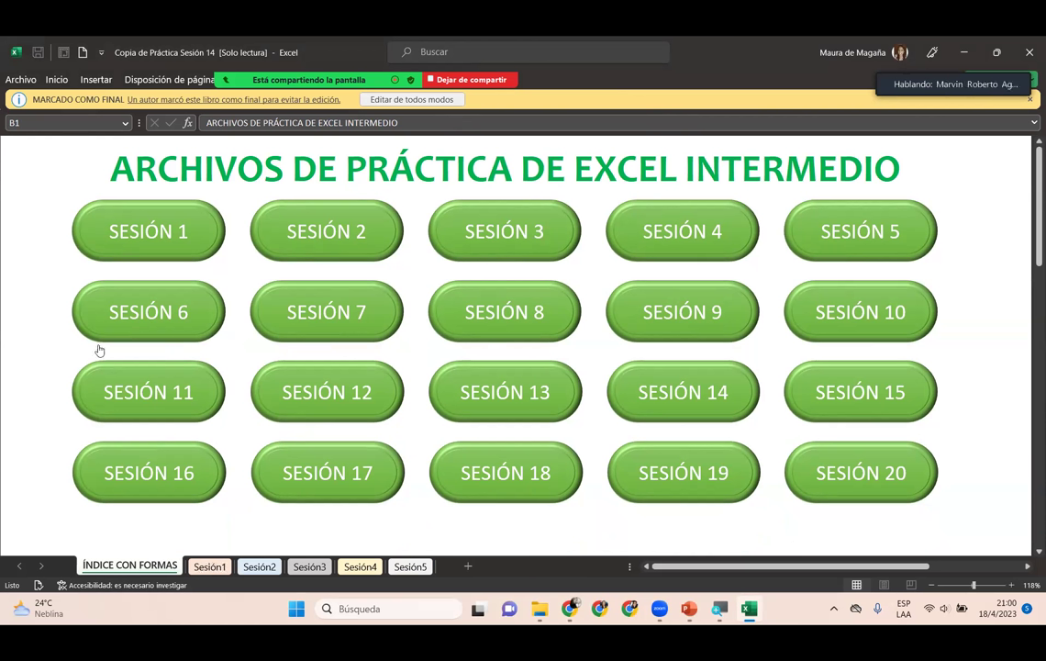
Check the remaining Protect Workbook options, then choose Editar de todos modos to make the workbook editable
click(22, 81)
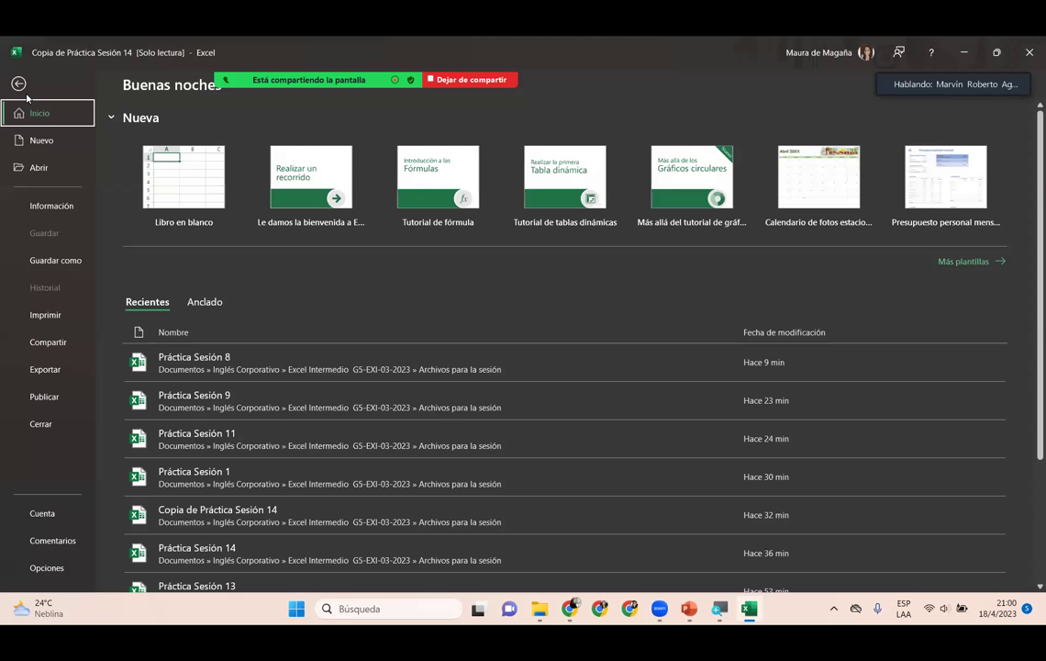
click(39, 202)
click(165, 229)
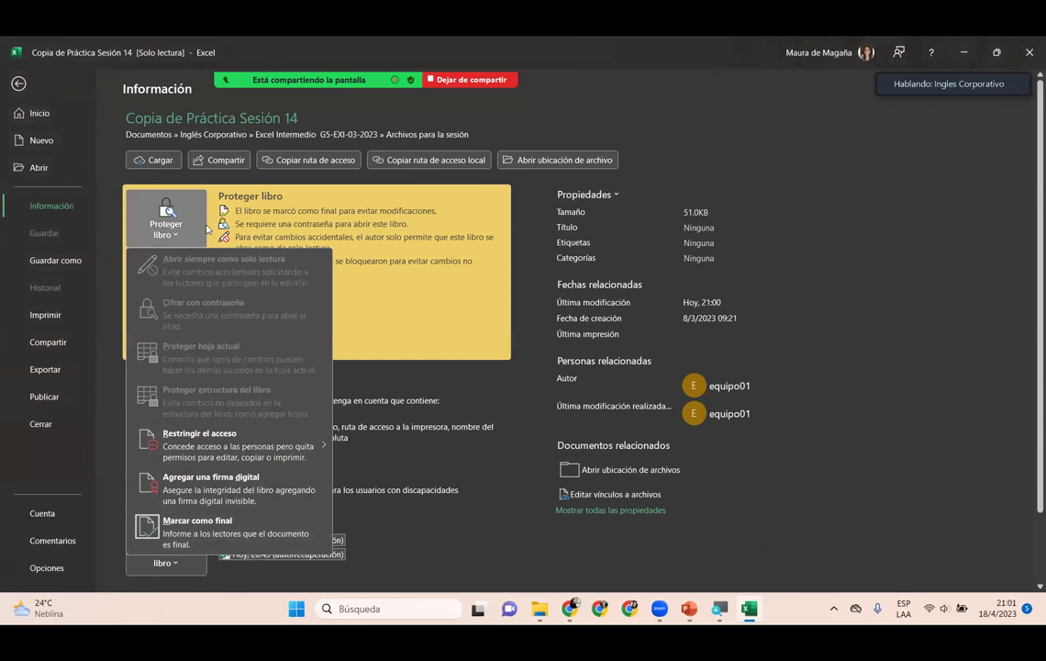
key(Escape)
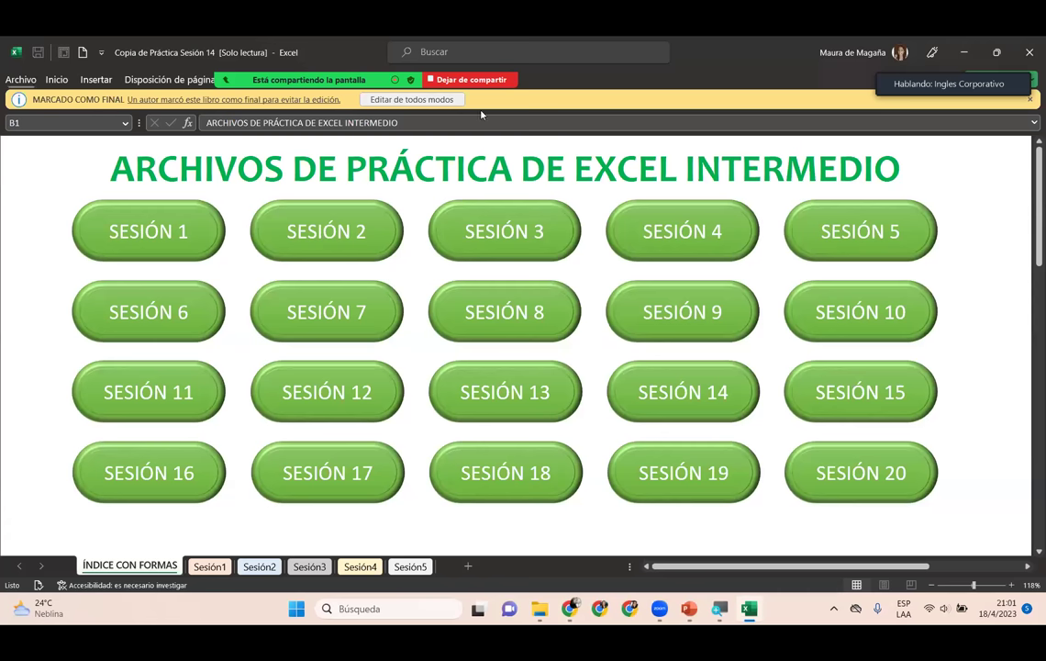
click(413, 99)
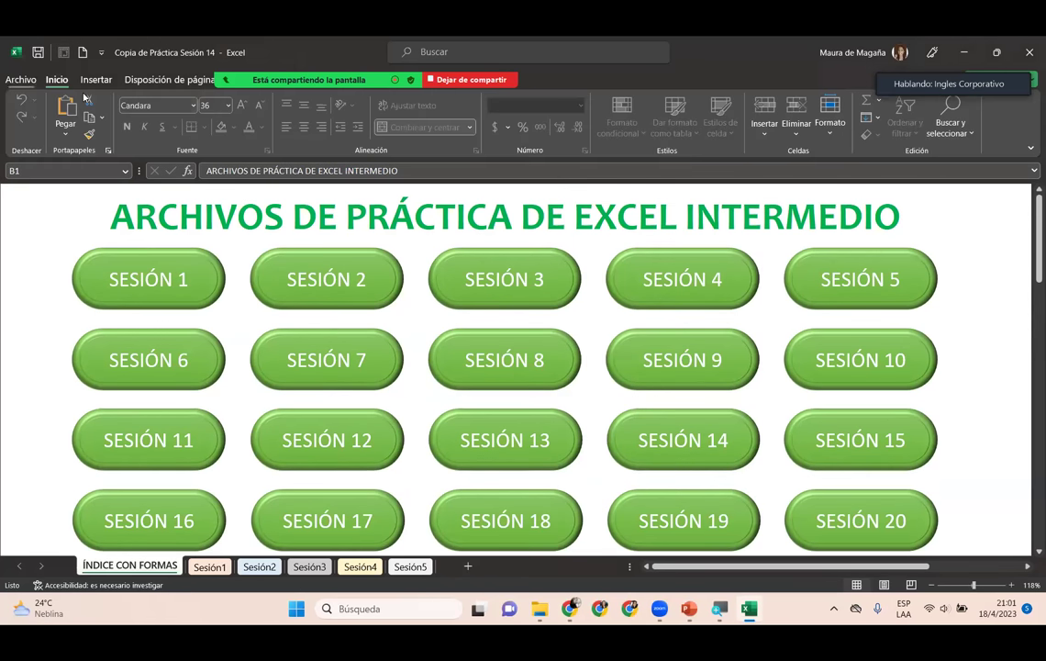
Recheck the Protect Workbook options on the Info page, then return to the File pages
click(20, 80)
click(71, 205)
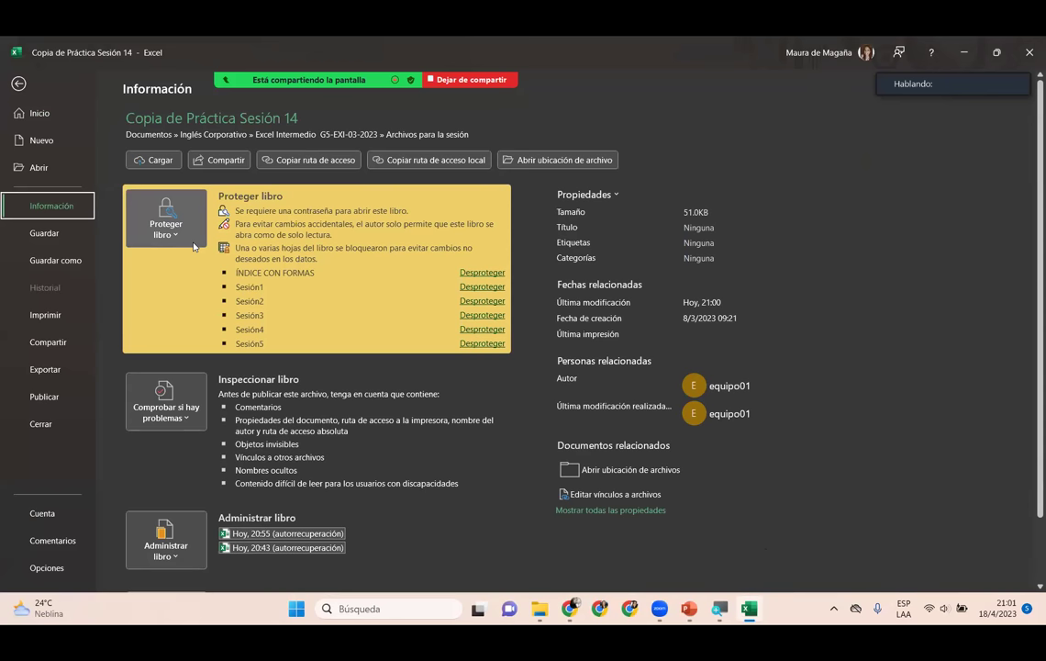
click(187, 235)
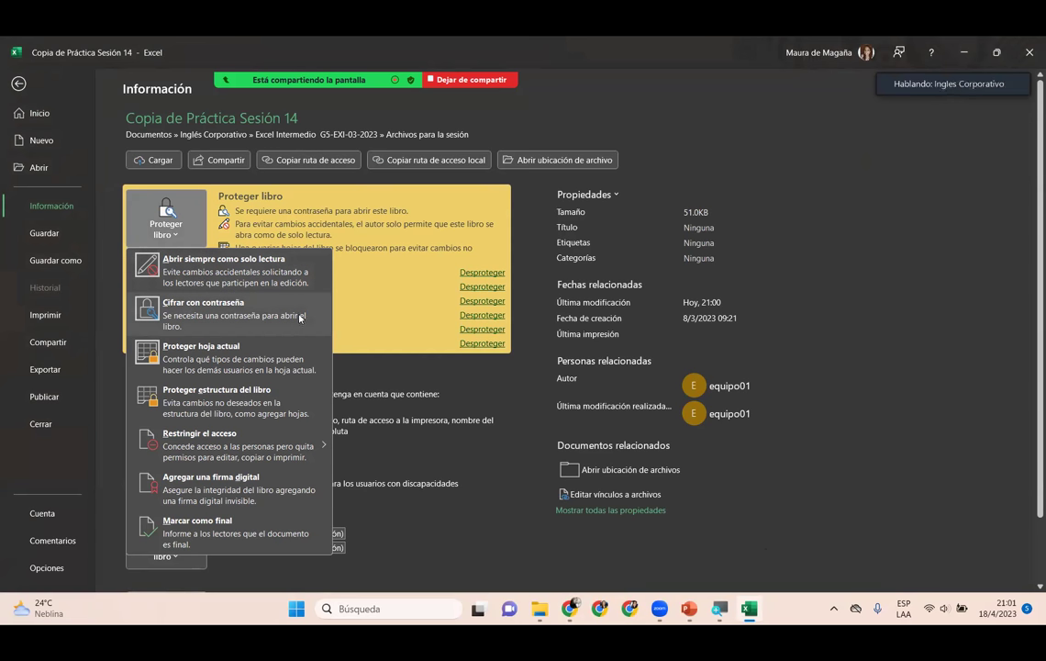
click(17, 88)
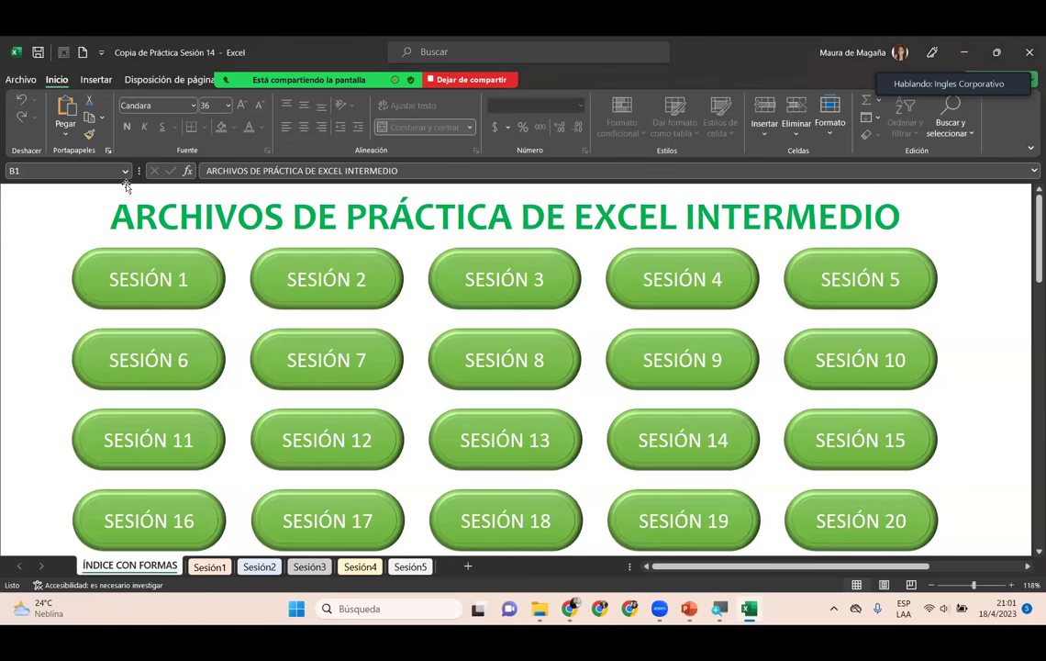
click(21, 80)
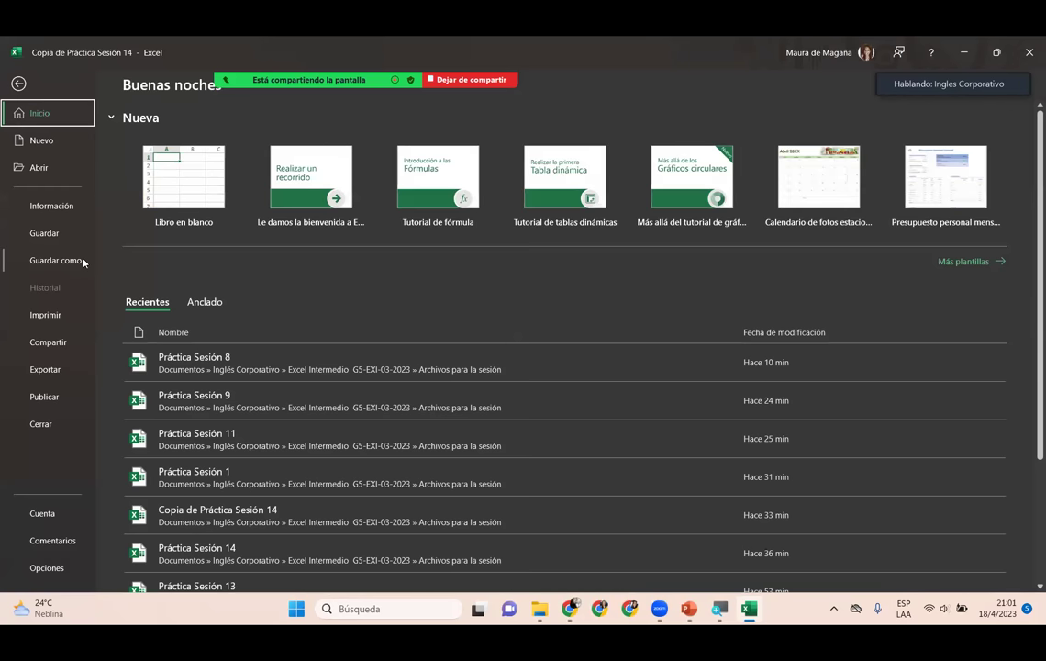
Save over Copia de Práctica Sesión 14.xlsx with an opening password and read-only recommended
click(81, 262)
click(210, 317)
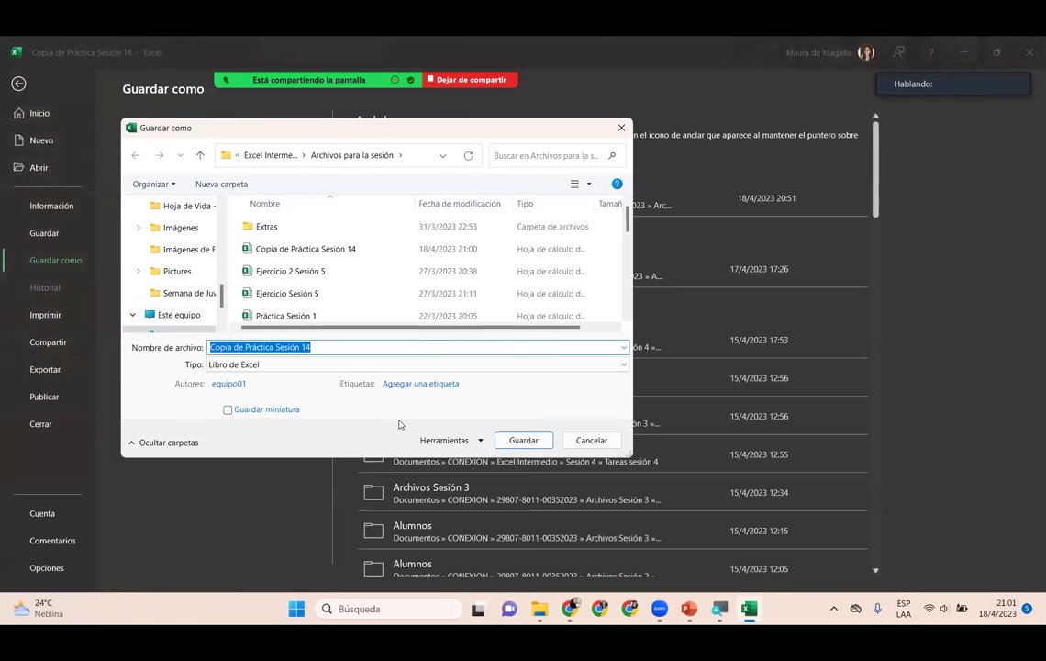
click(450, 441)
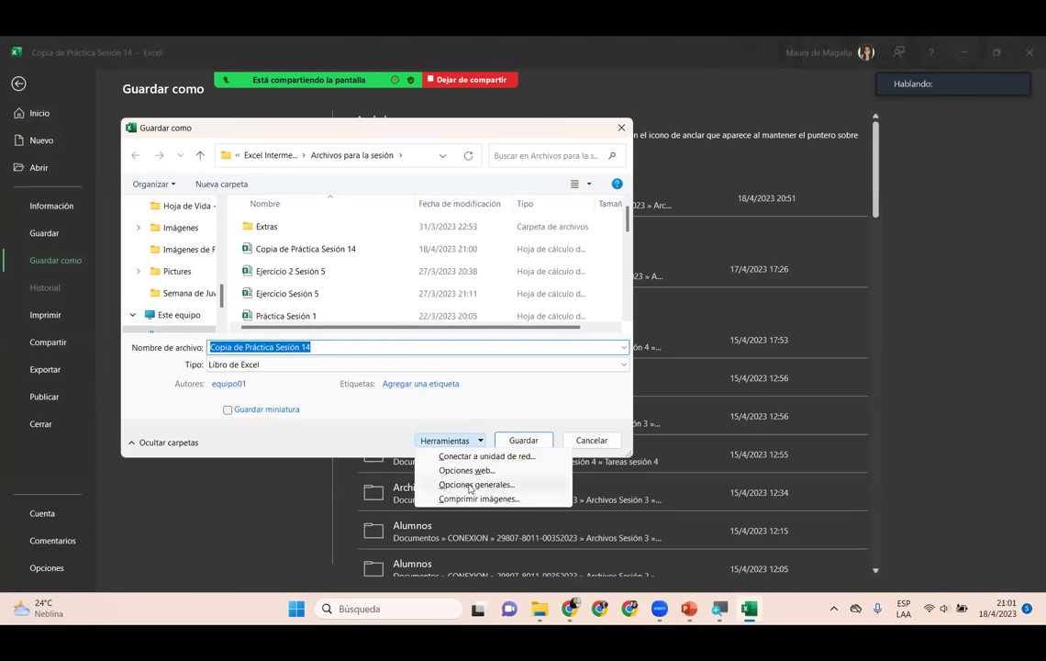
click(476, 485)
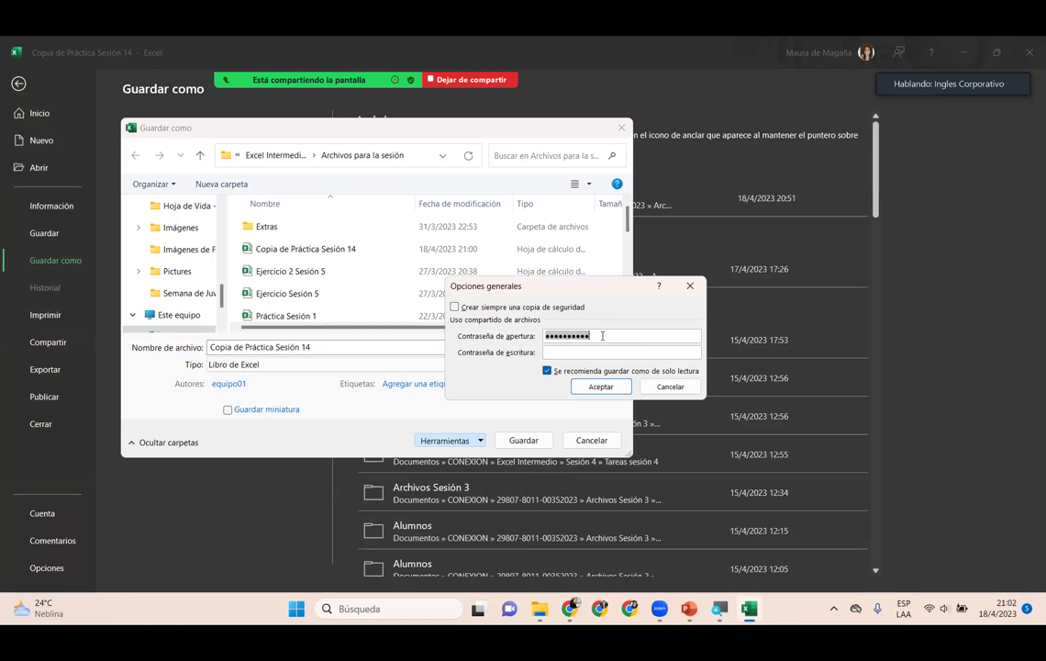
click(598, 386)
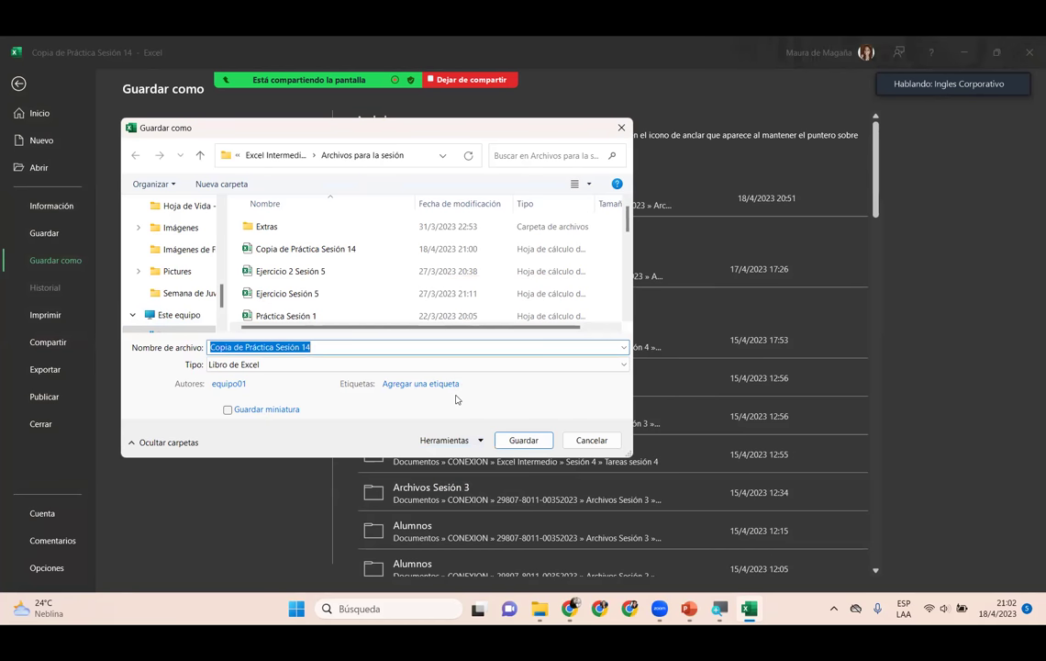
click(518, 441)
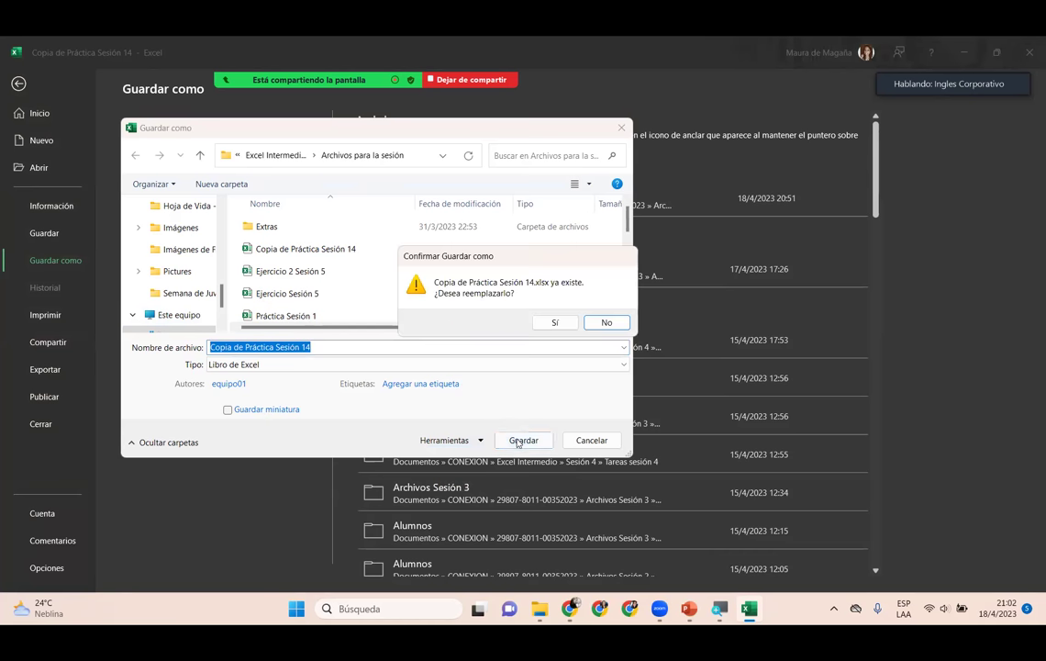
click(554, 323)
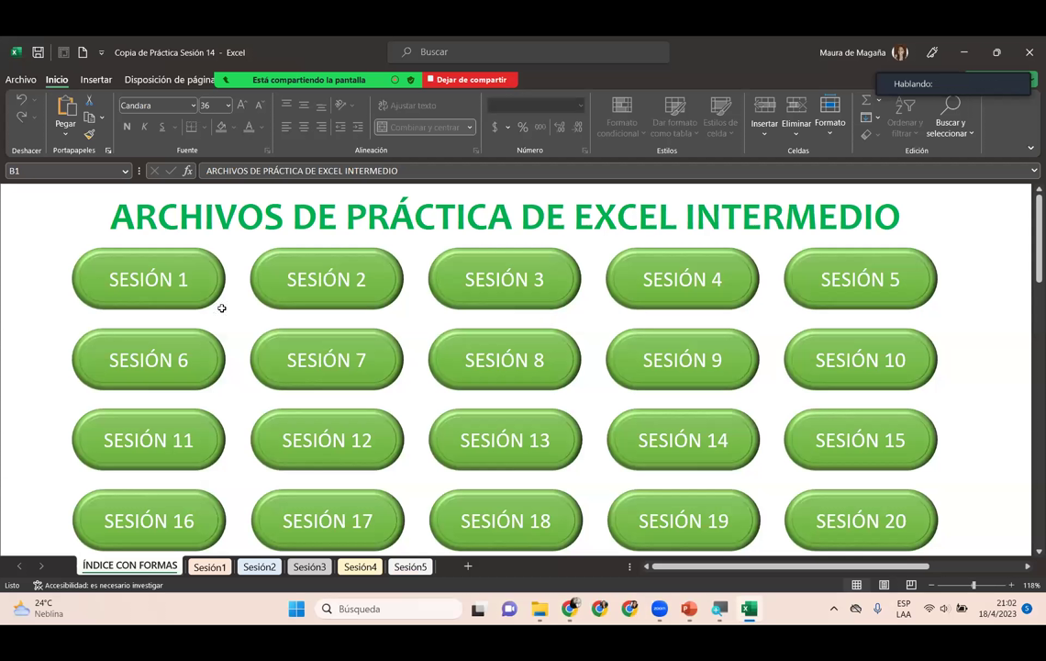
Mark the workbook as final via Info > Protect Workbook and accept the save prompt
click(24, 81)
click(22, 84)
click(23, 81)
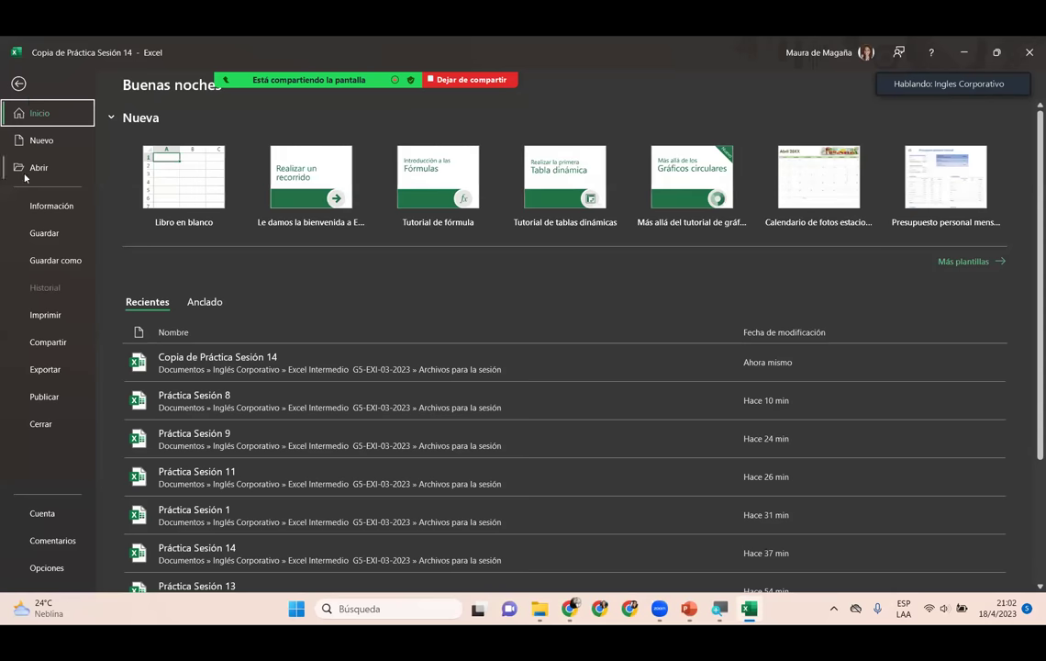
click(47, 206)
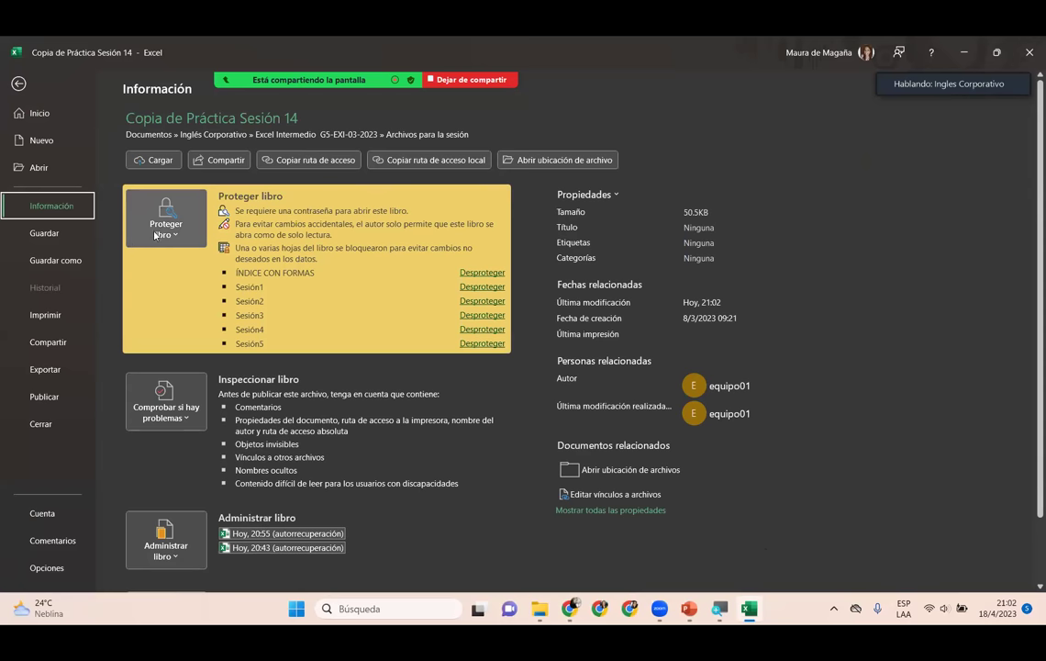
click(139, 210)
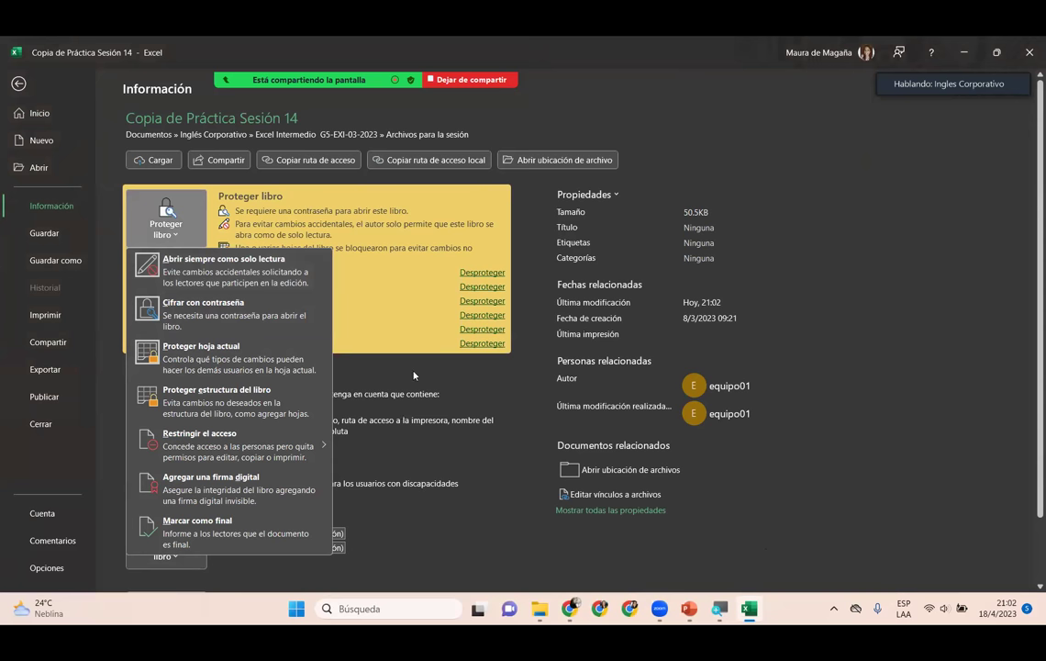
click(242, 522)
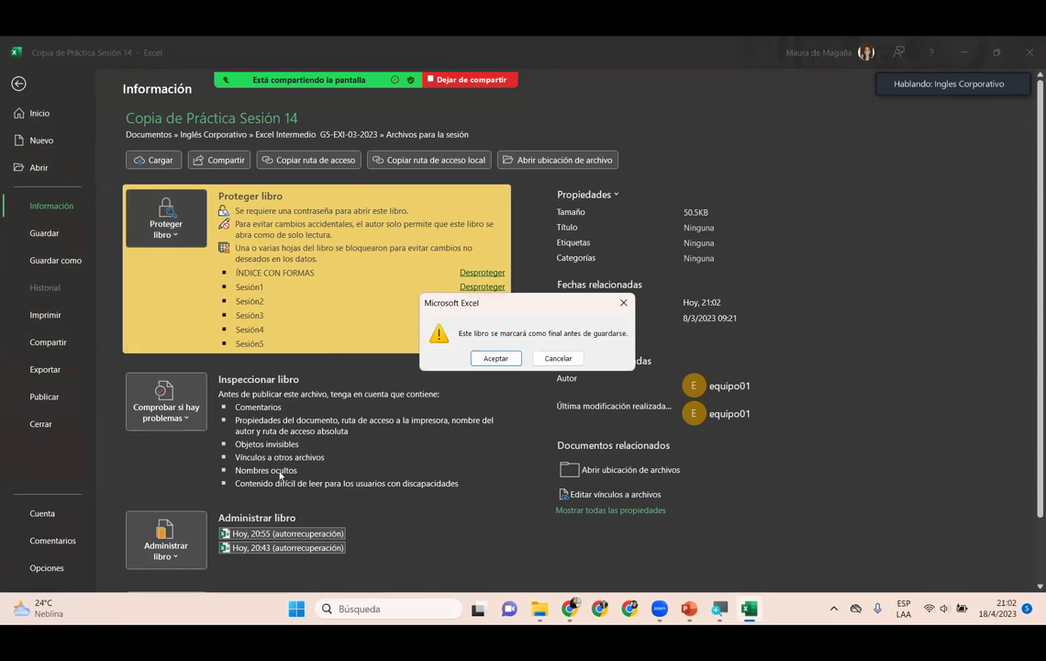
click(496, 359)
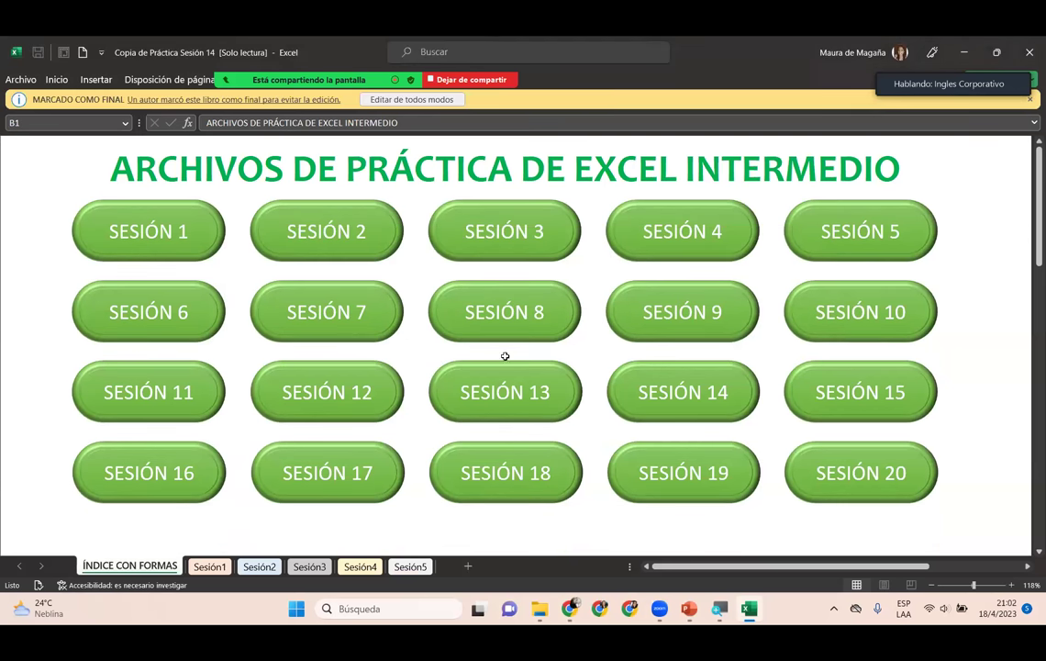
Dismiss the final-status notice, close the Excel window, and stop sharing the screen
click(527, 376)
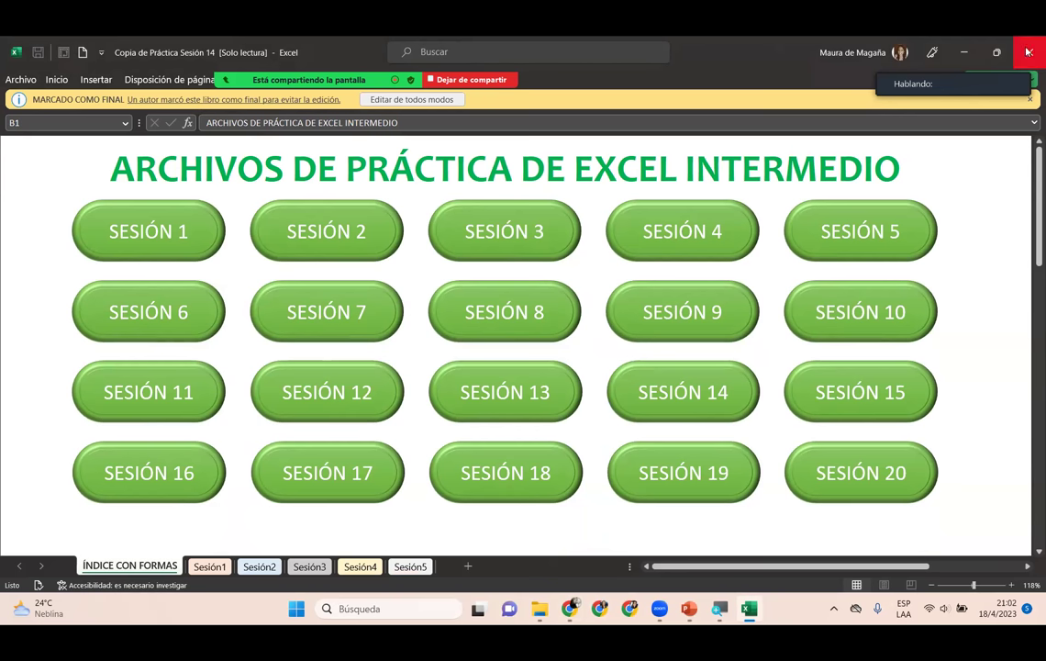
click(1028, 53)
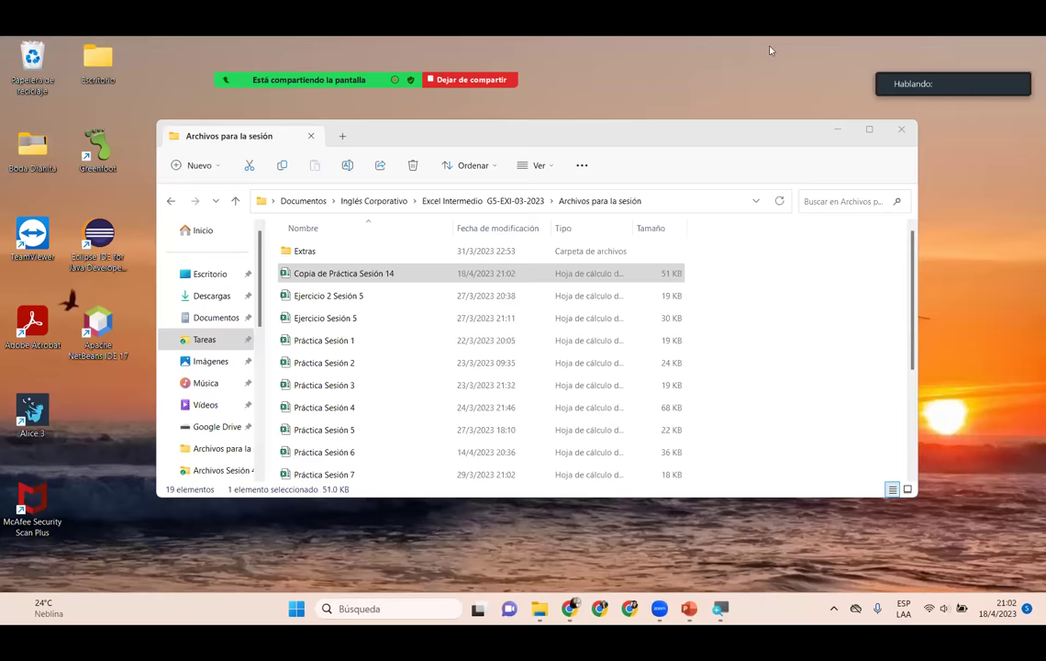
click(450, 80)
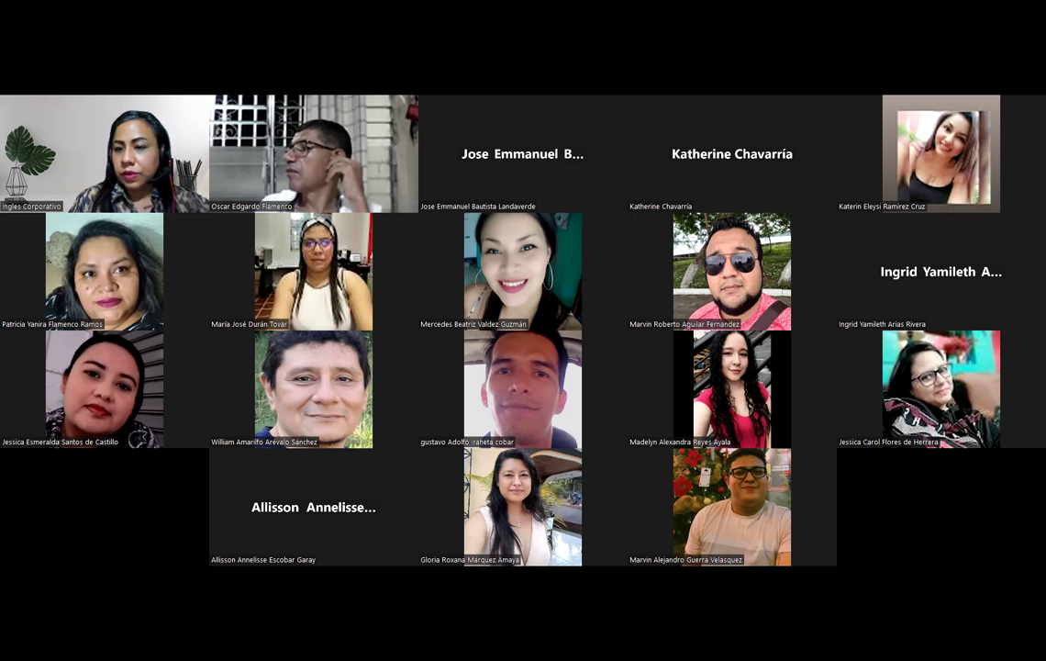